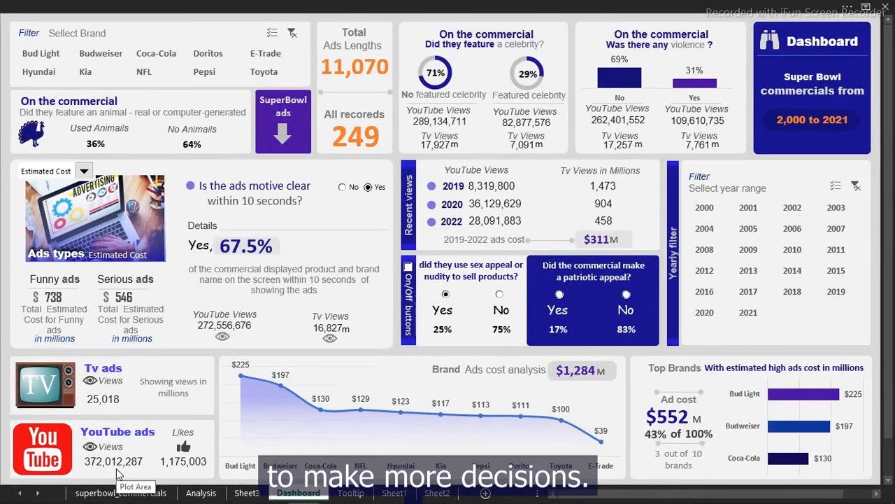
- Scan across the superbowl_commercials data columns, then bring the data_dictionary.csv workbook to the front
{"action": "left_click", "coordinate": [110, 493]}
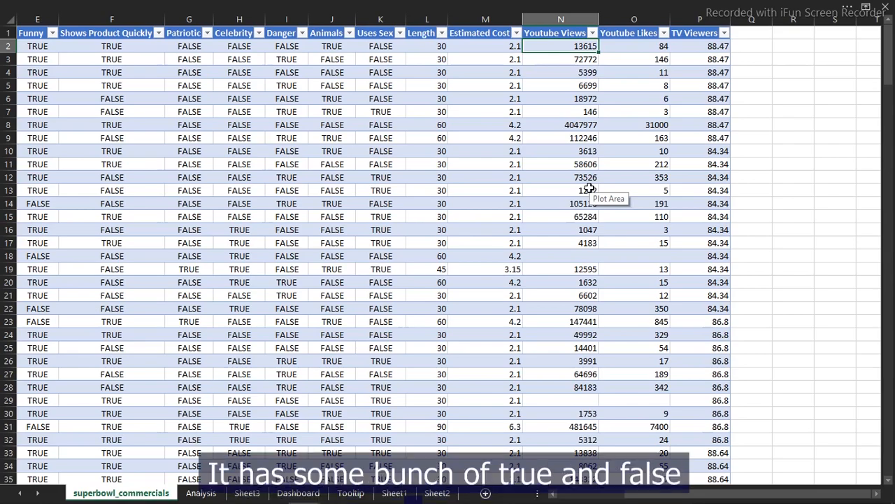
{"action": "key", "text": "Left"}
{"action": "key", "text": "Left"}
{"action": "key", "text": "Left"}
{"action": "key", "text": "Left"}
{"action": "key", "text": "Left"}
{"action": "key", "text": "Left"}
{"action": "key", "text": "Left"}
{"action": "key", "text": "Left"}
{"action": "key", "text": "Left"}
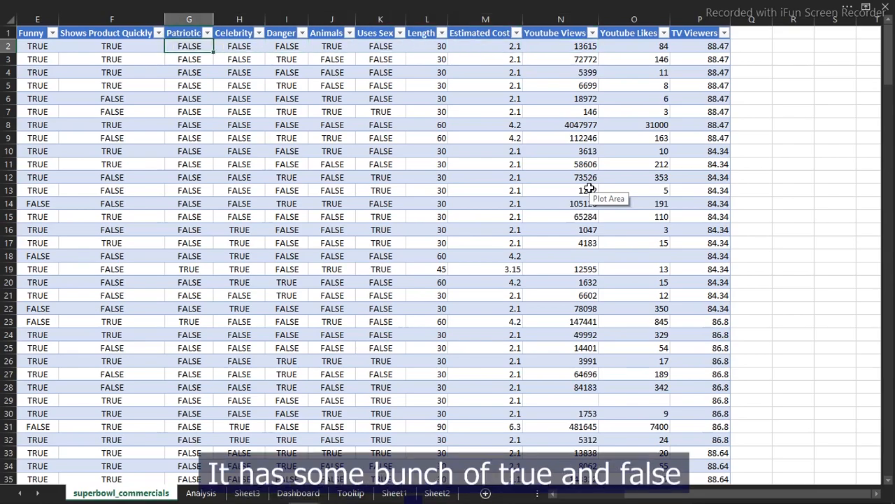
{"action": "key", "text": "Left"}
{"action": "key", "text": "Left"}
{"action": "key", "text": "Left"}
{"action": "key", "text": "Left"}
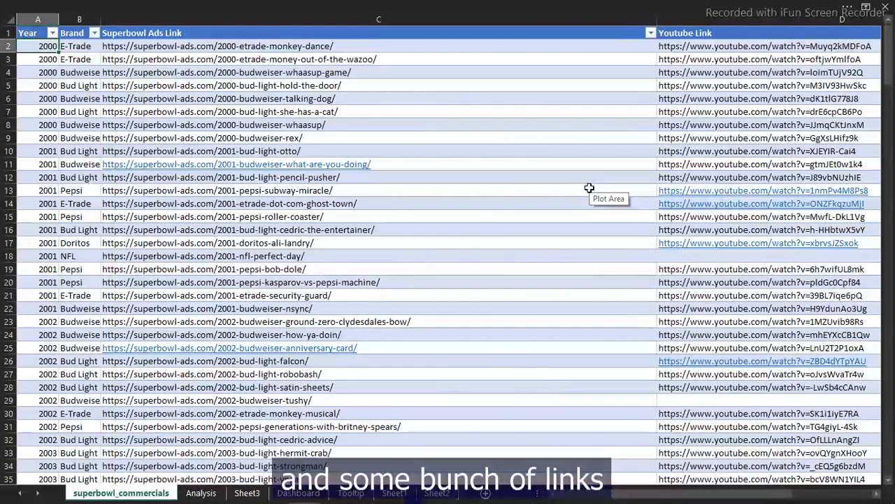
{"action": "key", "text": "Right"}
{"action": "key", "text": "Right"}
{"action": "key", "text": "Right"}
{"action": "key", "text": "Right"}
{"action": "key", "text": "Right"}
{"action": "key", "text": "Right"}
{"action": "key", "text": "Right"}
{"action": "key", "text": "Right"}
{"action": "key", "text": "Right"}
{"action": "key", "text": "Right"}
{"action": "key", "text": "Right"}
{"action": "key", "text": "Right"}
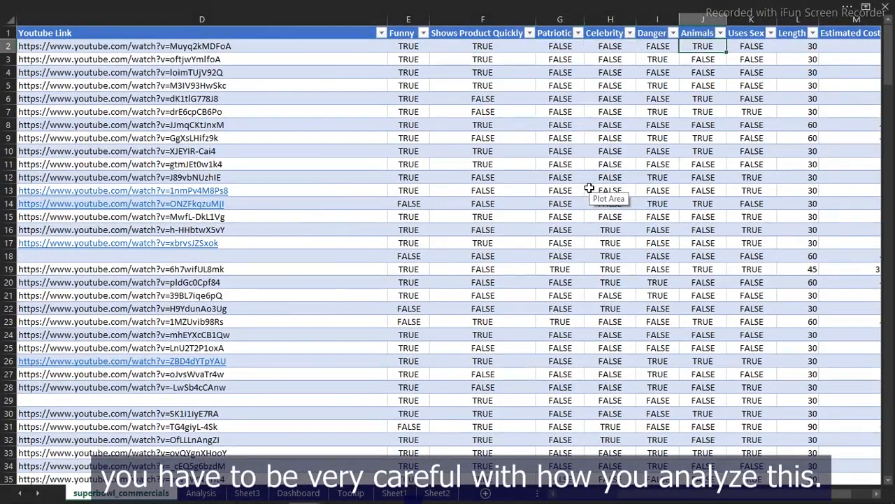
{"action": "key", "text": "Right"}
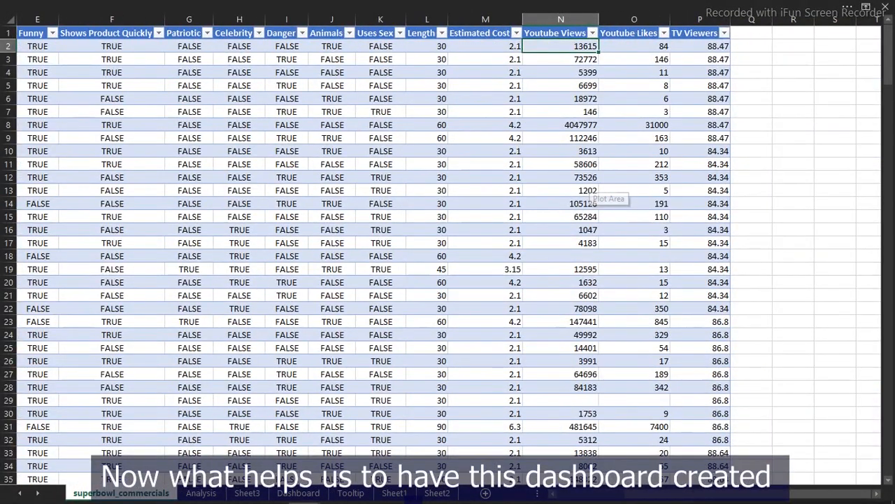
{"action": "mouse_move", "coordinate": [303, 494]}
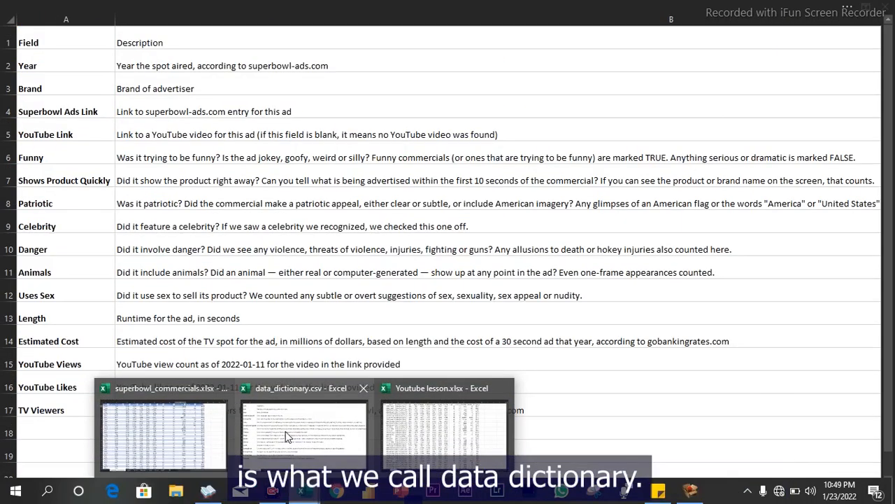
{"action": "left_click", "coordinate": [287, 436]}
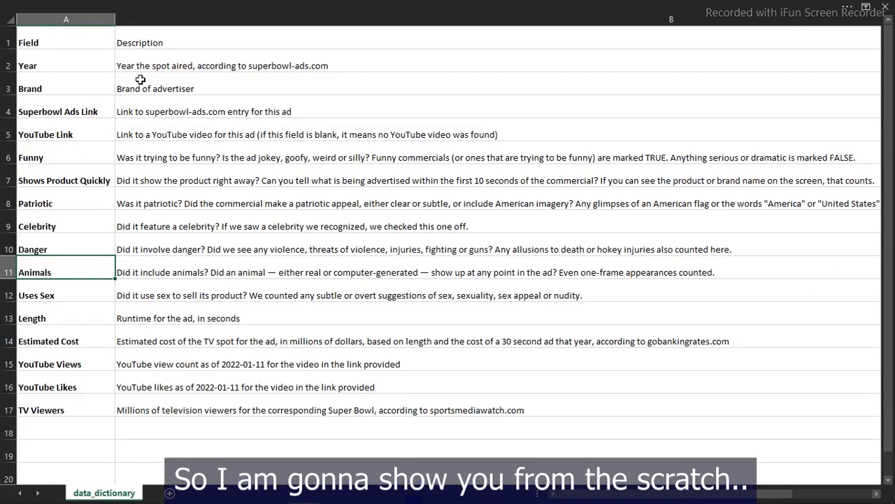
- Return to superbowl_commercials and filter the Dashboard's Year slicer to 2005, showing Total Ads Lengths 315
{"action": "left_click", "coordinate": [194, 145]}
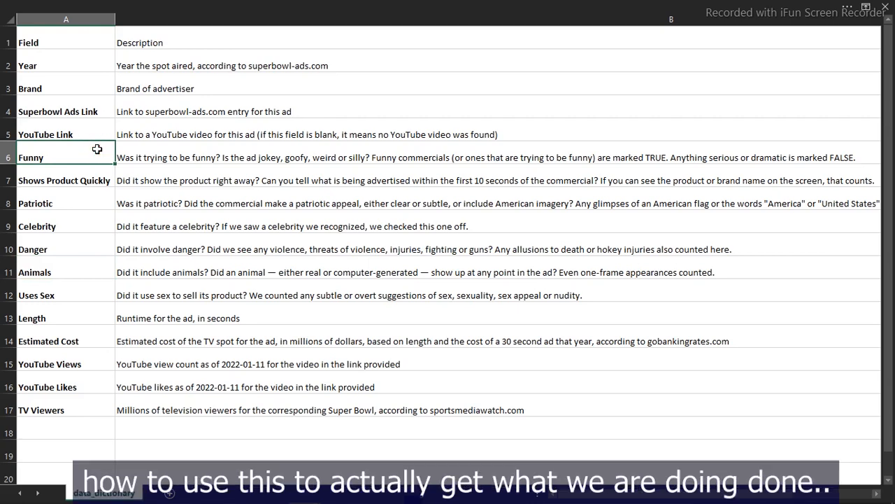
{"action": "mouse_move", "coordinate": [306, 501]}
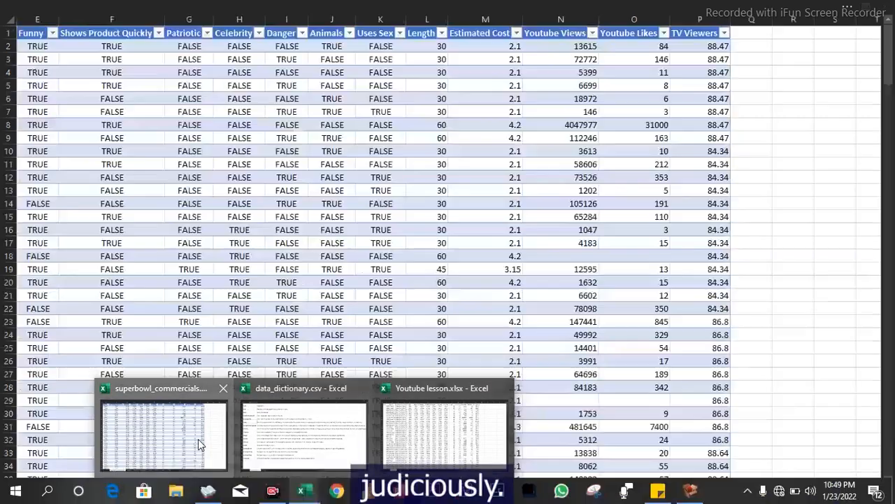
{"action": "left_click", "coordinate": [202, 445]}
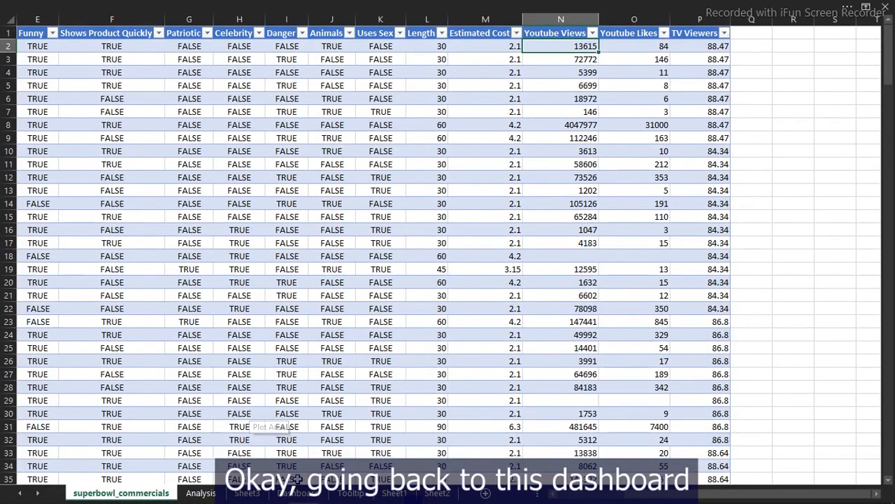
{"action": "left_click", "coordinate": [299, 494]}
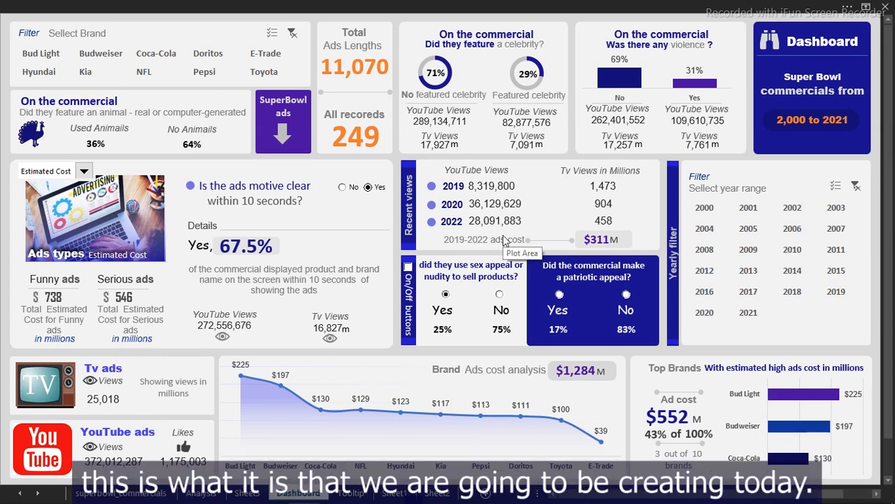
{"action": "left_click", "coordinate": [752, 229]}
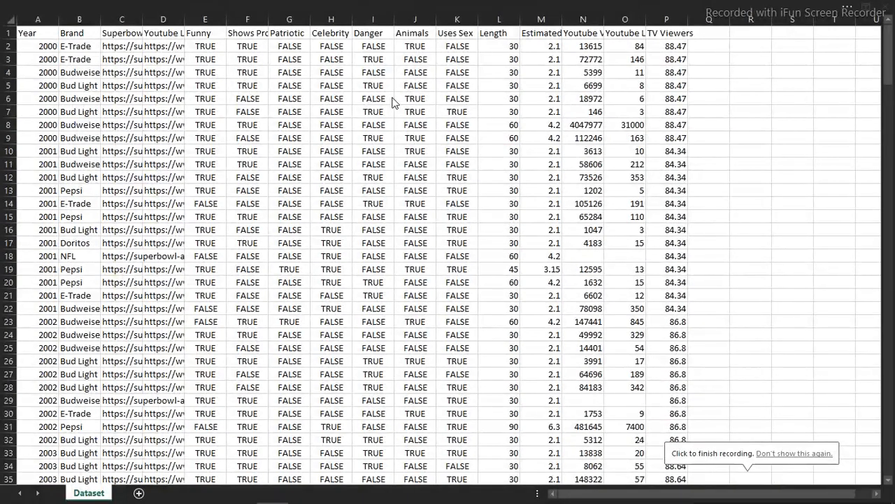
- Convert the Dataset range A1:P250 into a table with headers using Ctrl+T
{"action": "left_click", "coordinate": [319, 142]}
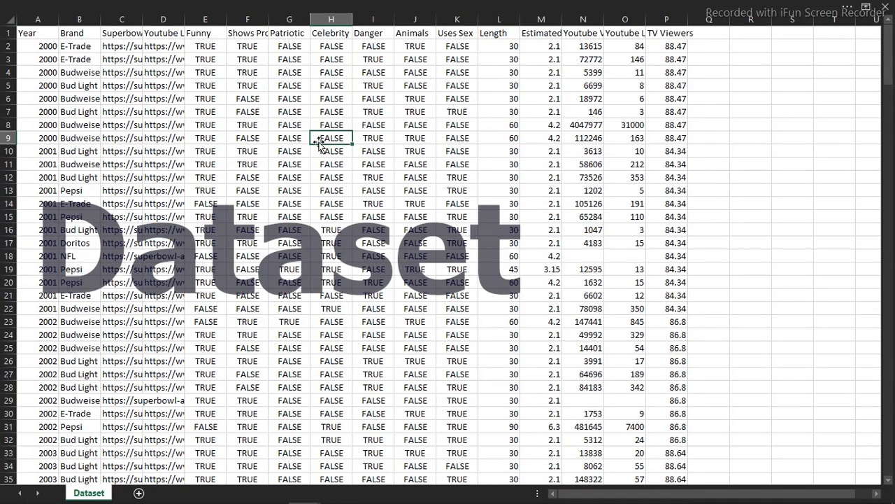
{"action": "left_click", "coordinate": [190, 142]}
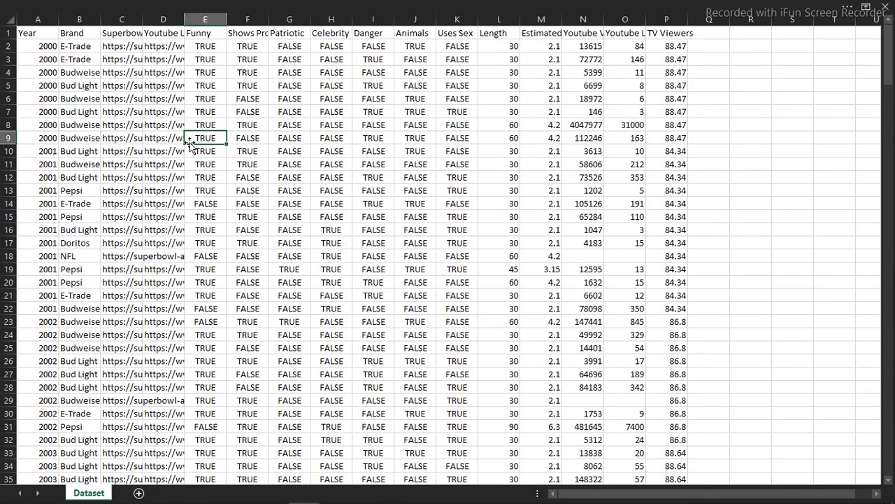
{"action": "key", "text": "ctrl+t"}
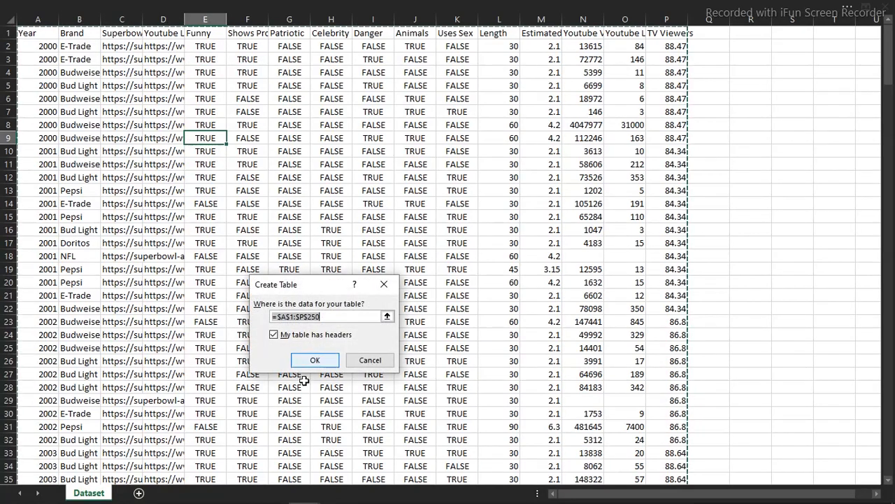
{"action": "left_click", "coordinate": [315, 361]}
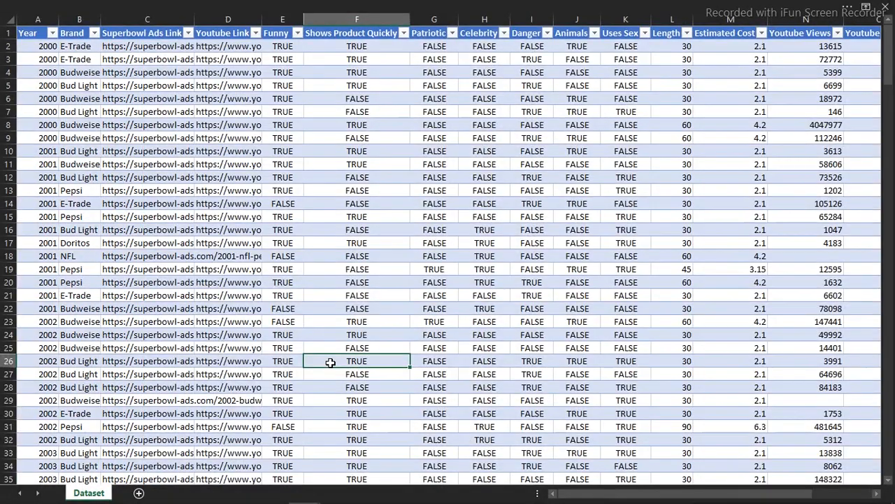
- Apply a grey banded Medium table style to the Dataset table
{"action": "left_click", "coordinate": [553, 7]}
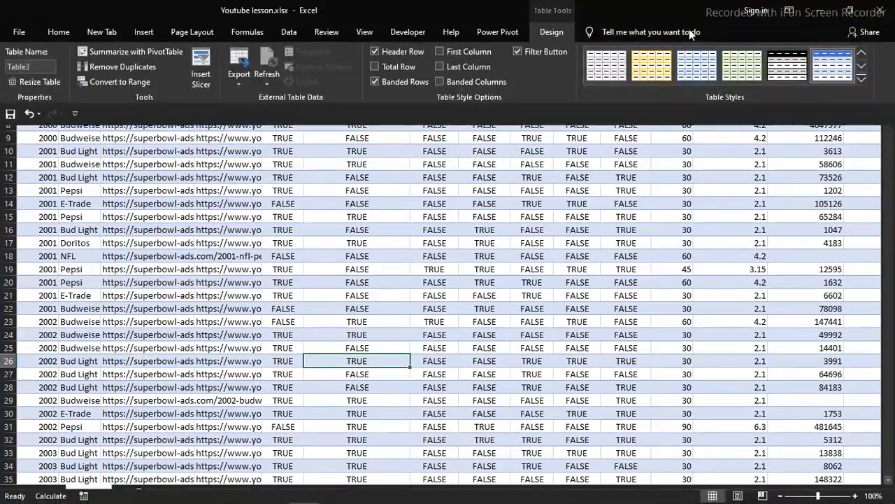
{"action": "left_click", "coordinate": [860, 80]}
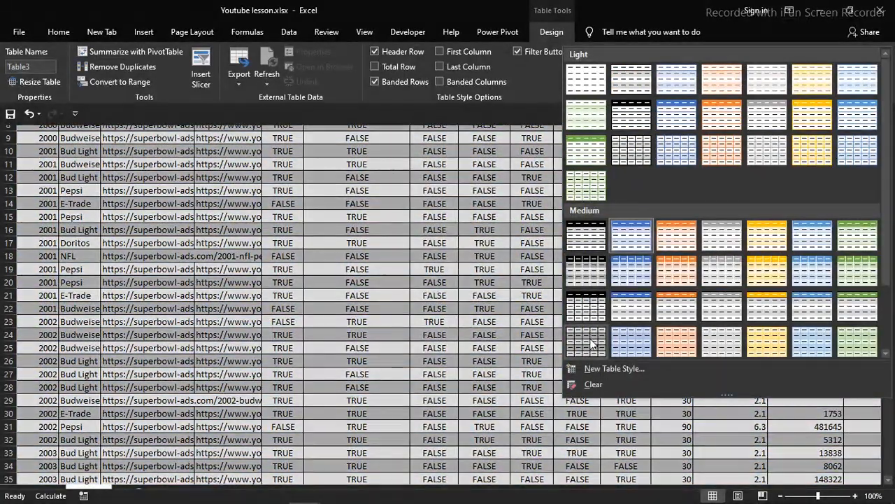
{"action": "left_click", "coordinate": [590, 339]}
{"action": "left_click", "coordinate": [323, 204]}
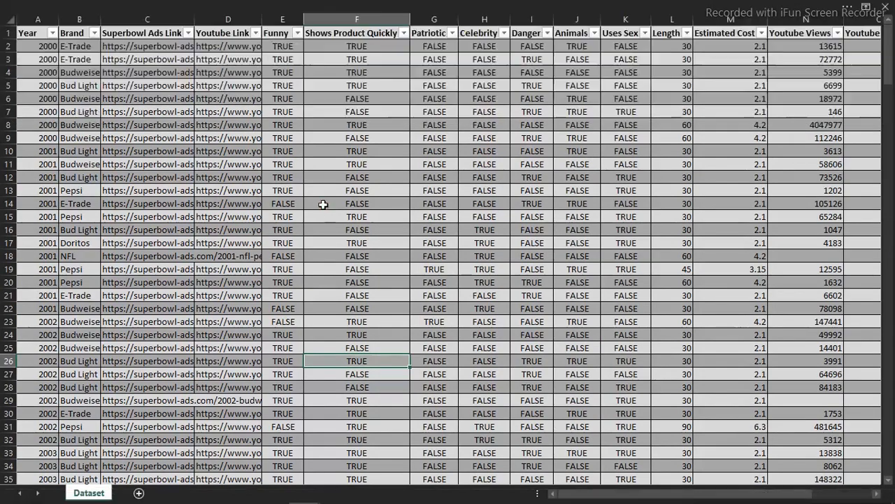
- Autofit all columns, then set every column to one wider width of about 479 pixels
{"action": "left_click", "coordinate": [11, 21]}
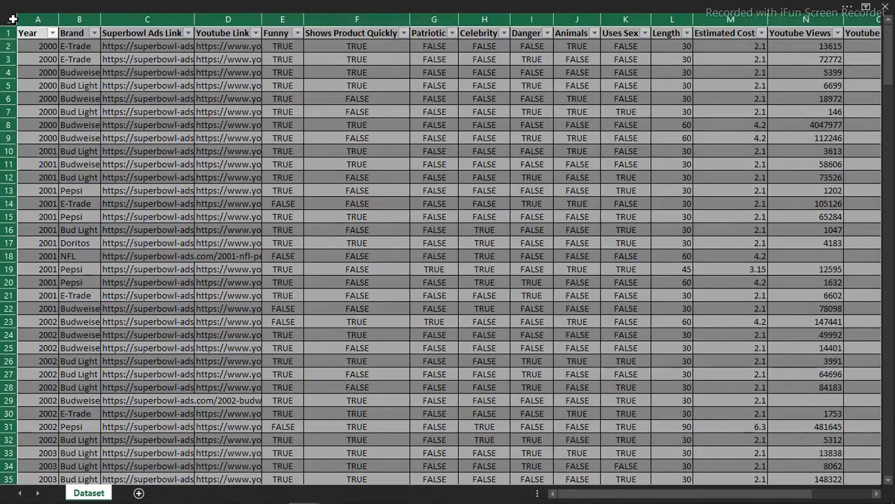
{"action": "double_click", "coordinate": [58, 23]}
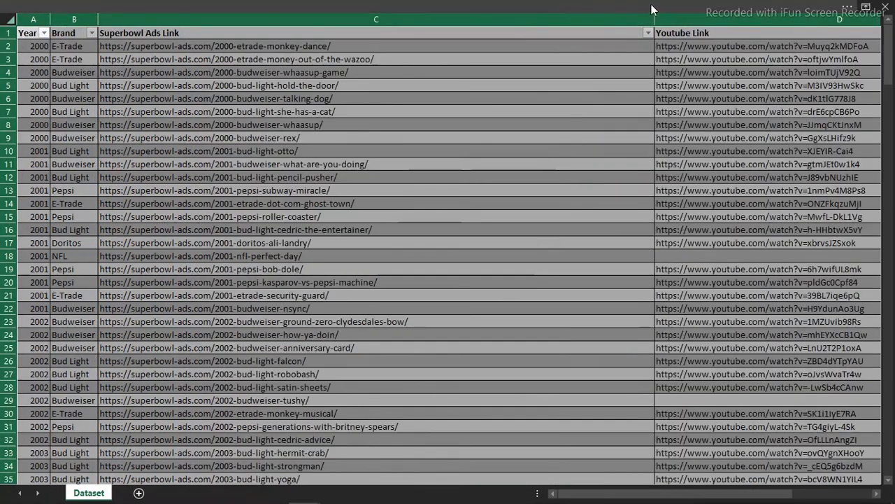
{"action": "left_click_drag", "start_coordinate": [654, 12], "coordinate": [408, 37]}
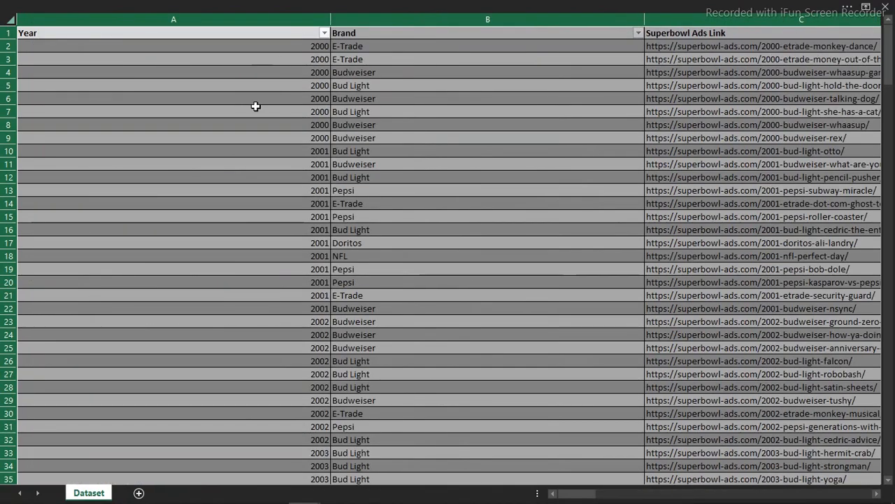
{"action": "left_click", "coordinate": [256, 109]}
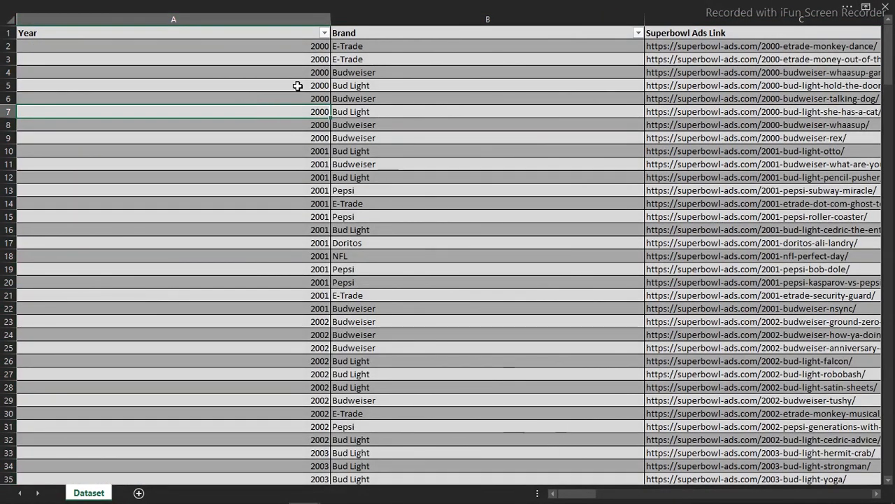
{"action": "left_click", "coordinate": [224, 6]}
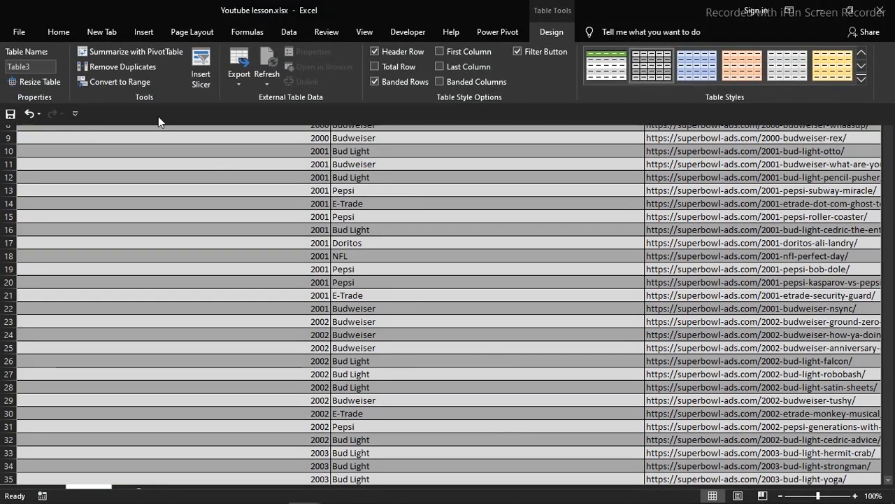
{"action": "left_click", "coordinate": [218, 171]}
- Add a new sheet named Dashboard with row/column headings and gridlines hidden, shown full-screen
{"action": "left_click", "coordinate": [139, 493]}
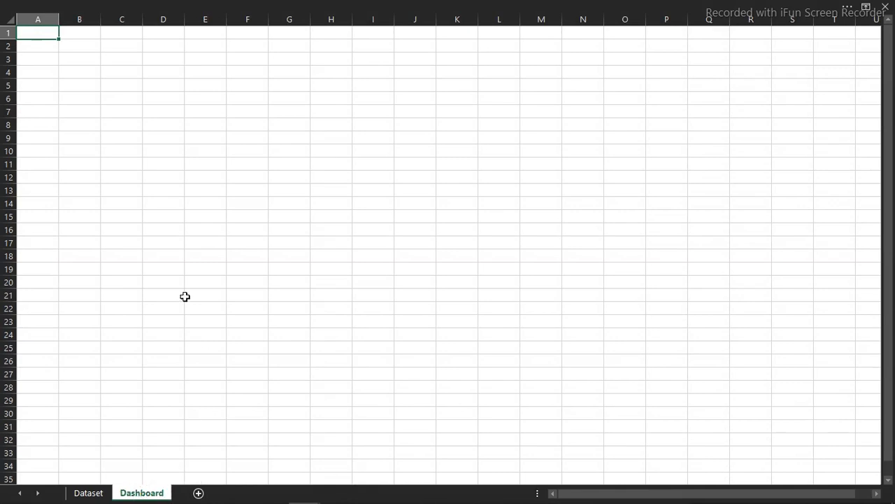
{"action": "left_click", "coordinate": [186, 296]}
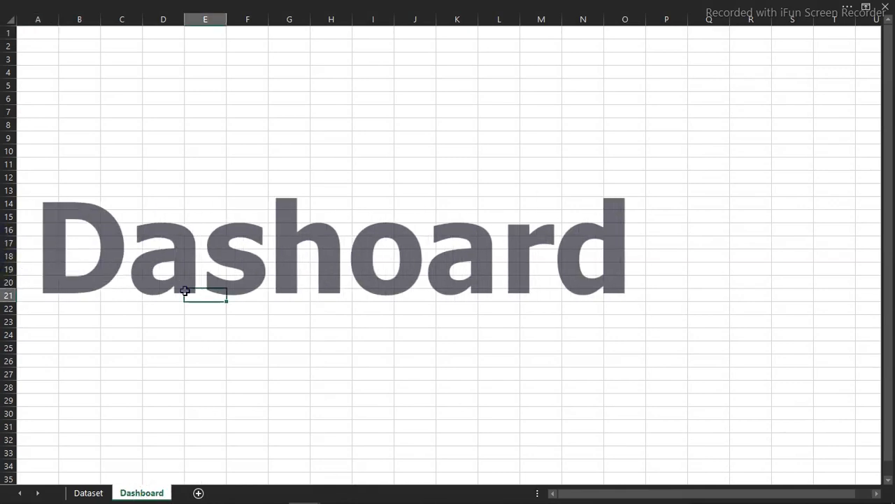
{"action": "left_click", "coordinate": [330, 5]}
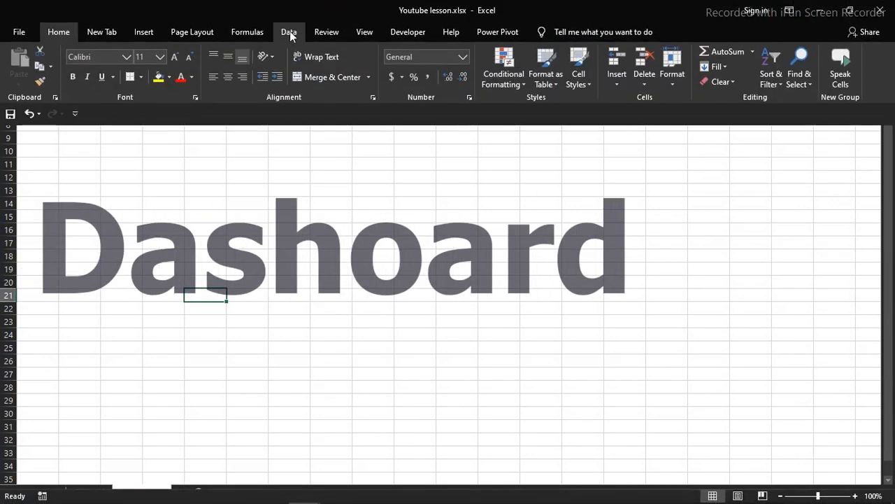
{"action": "left_click", "coordinate": [359, 37]}
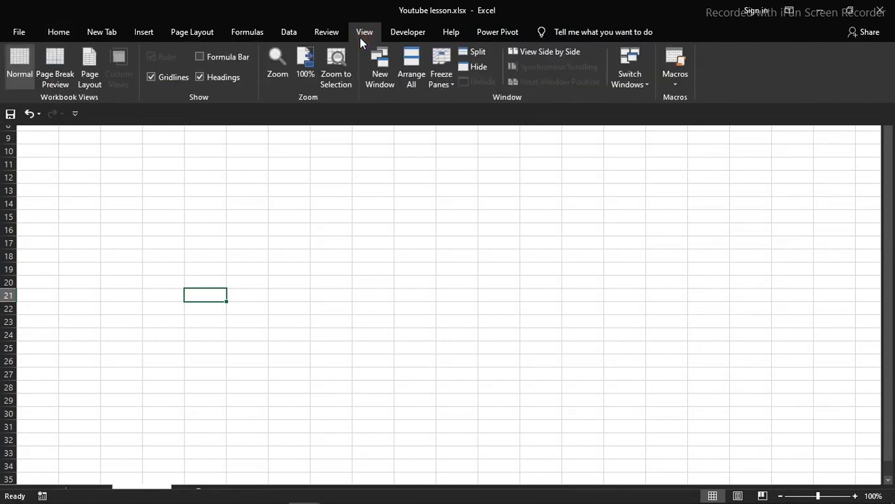
{"action": "left_click", "coordinate": [231, 77]}
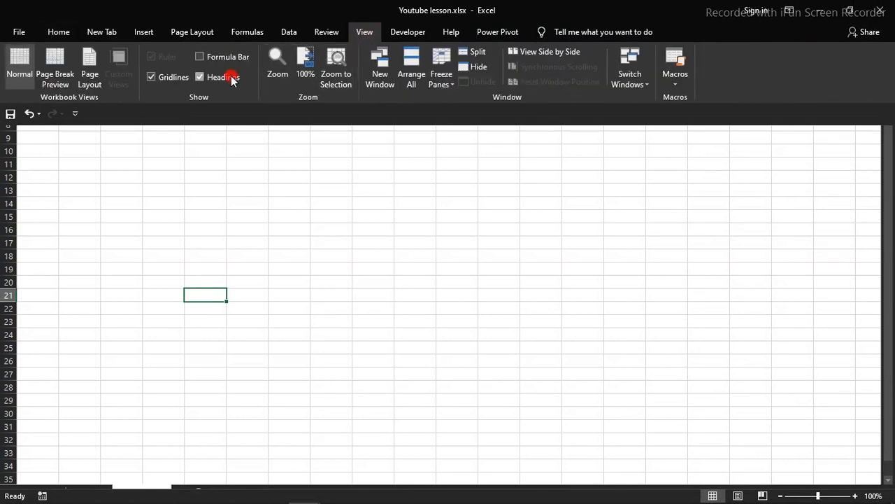
{"action": "left_click", "coordinate": [167, 77]}
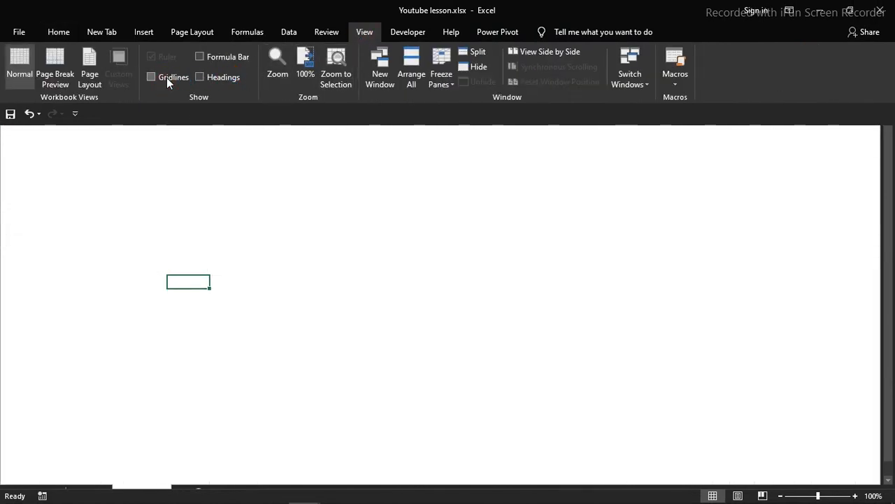
{"action": "key", "text": "ctrl+shift+F1"}
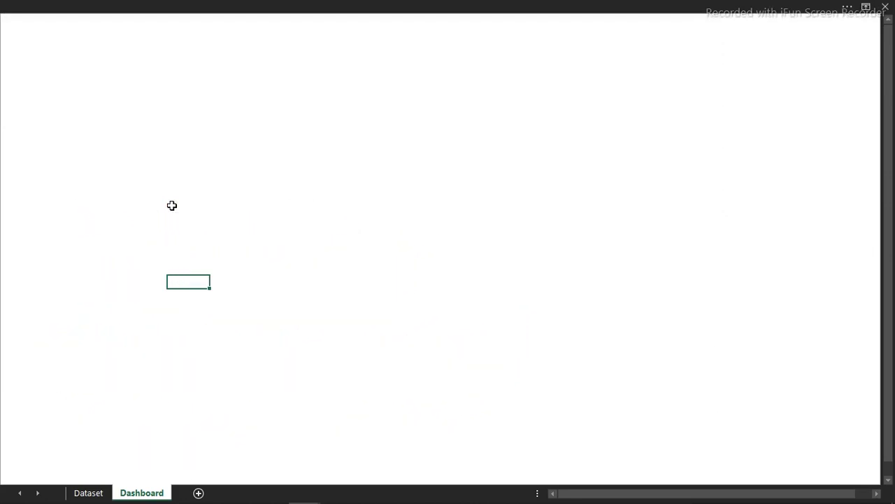
- Select all cells on the Dashboard sheet and fill them with a light grey theme colour
{"action": "left_click", "coordinate": [352, 186]}
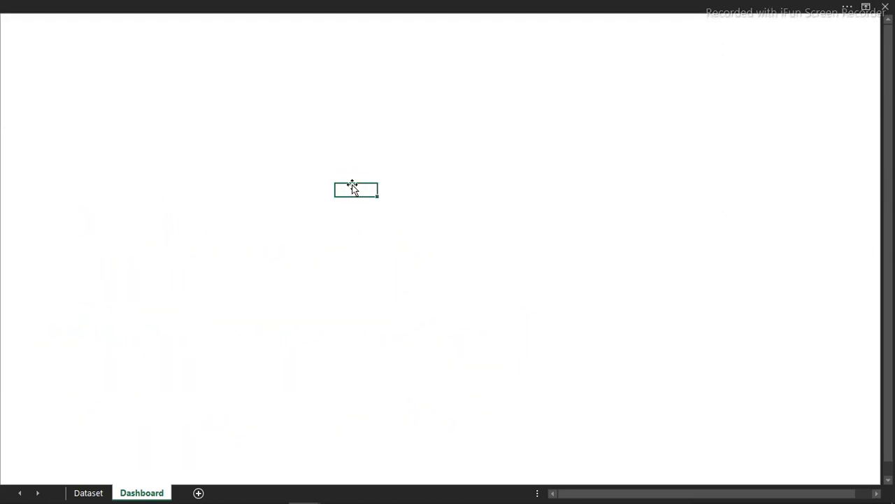
{"action": "left_click", "coordinate": [135, 134]}
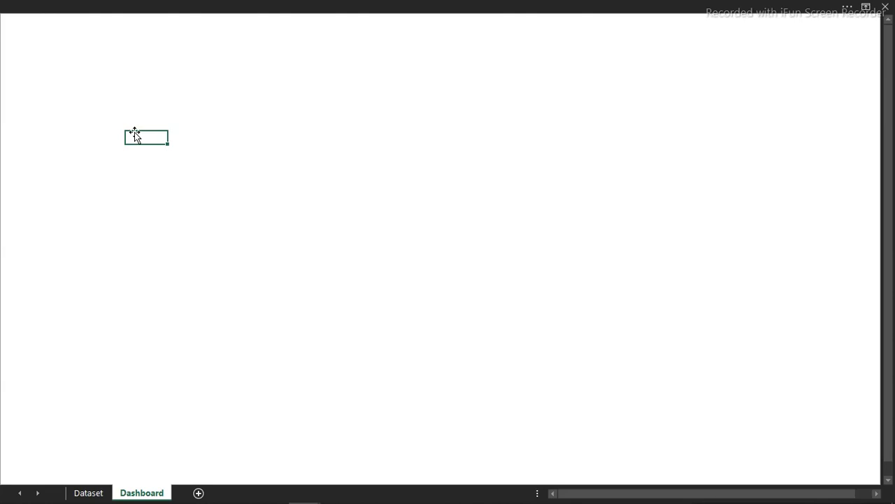
{"action": "key", "text": "ctrl+a"}
{"action": "left_click", "coordinate": [227, 5]}
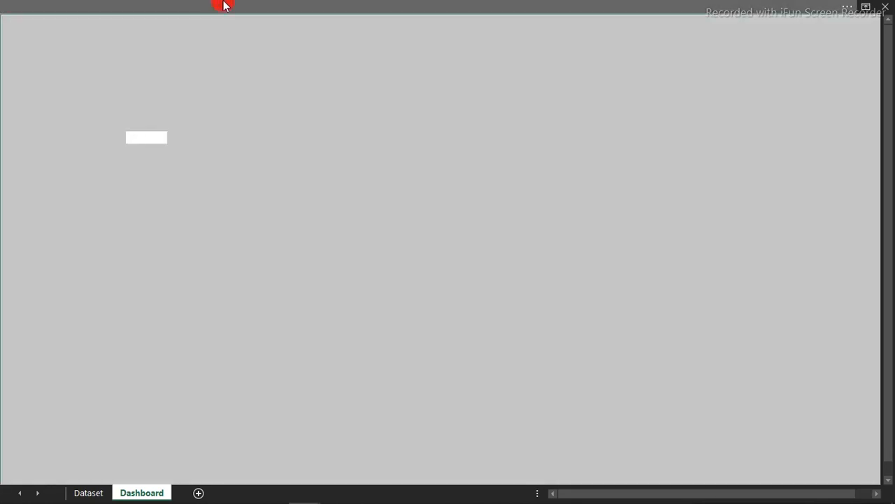
{"action": "left_click", "coordinate": [169, 77]}
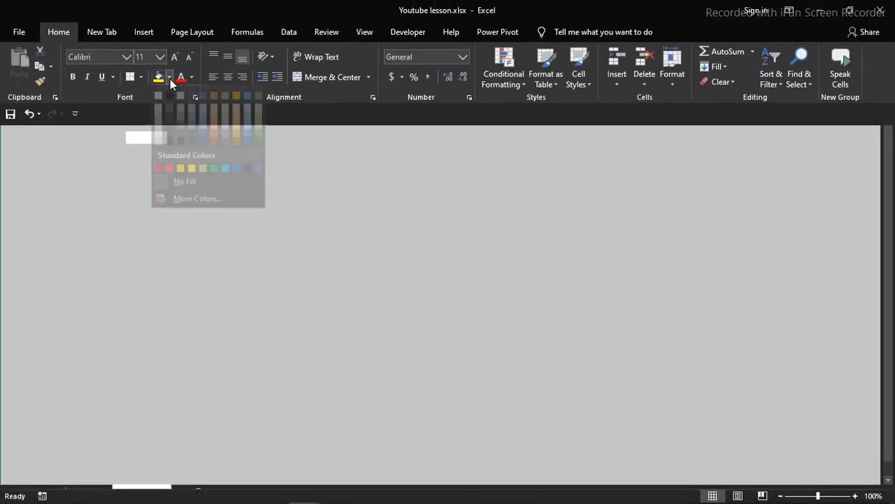
{"action": "left_click", "coordinate": [158, 129]}
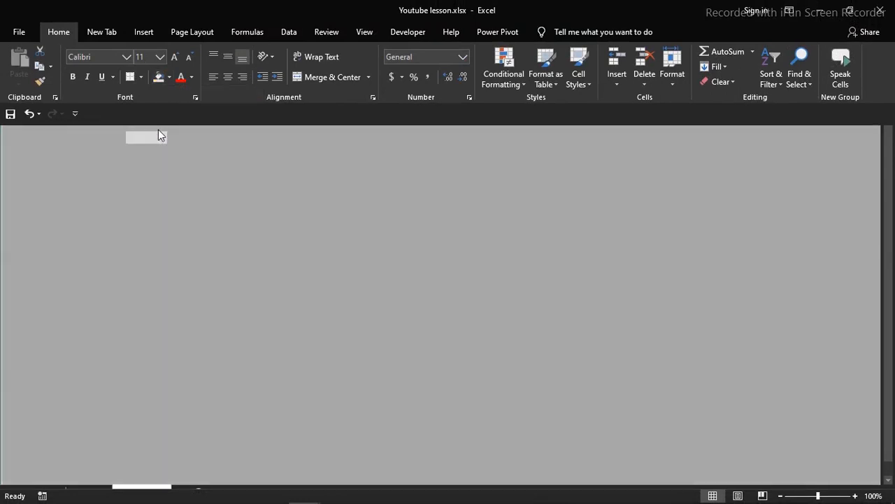
{"action": "left_click", "coordinate": [168, 184]}
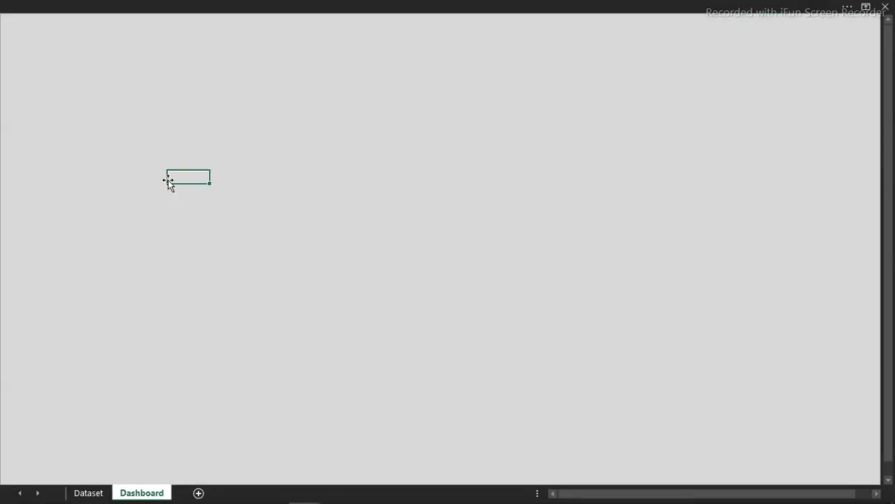
{"action": "left_click", "coordinate": [211, 201]}
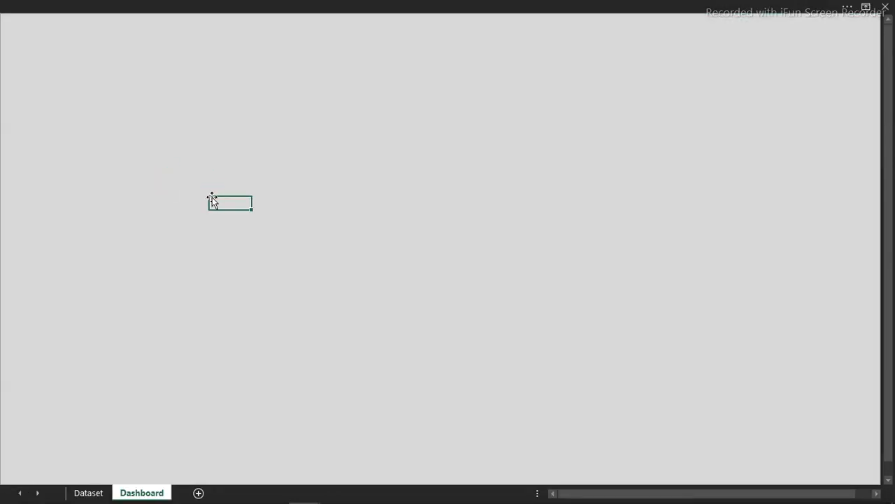
{"action": "left_click", "coordinate": [279, 4]}
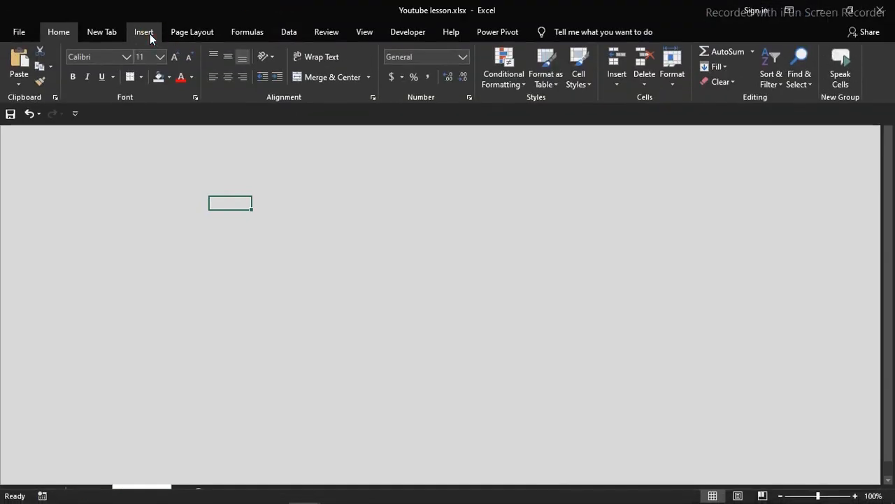
- Draw a rounded rectangle from the Shapes gallery near the centre of the Dashboard sheet
{"action": "left_click", "coordinate": [150, 33]}
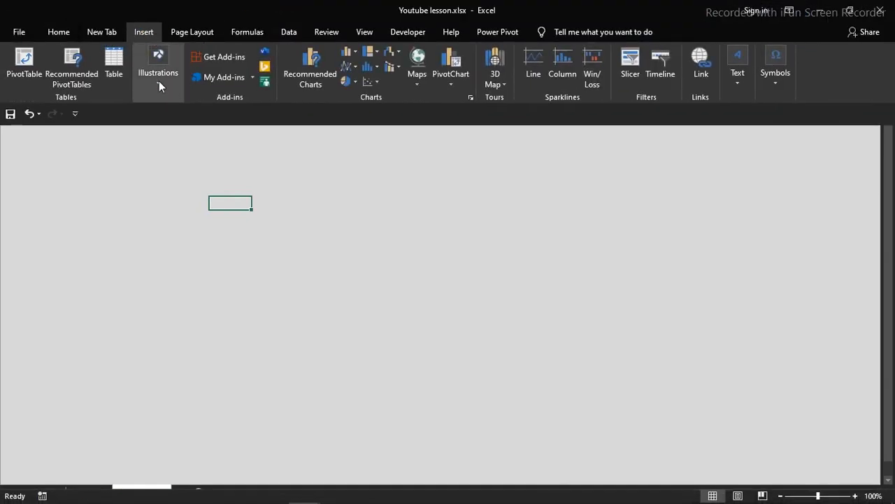
{"action": "left_click", "coordinate": [159, 82]}
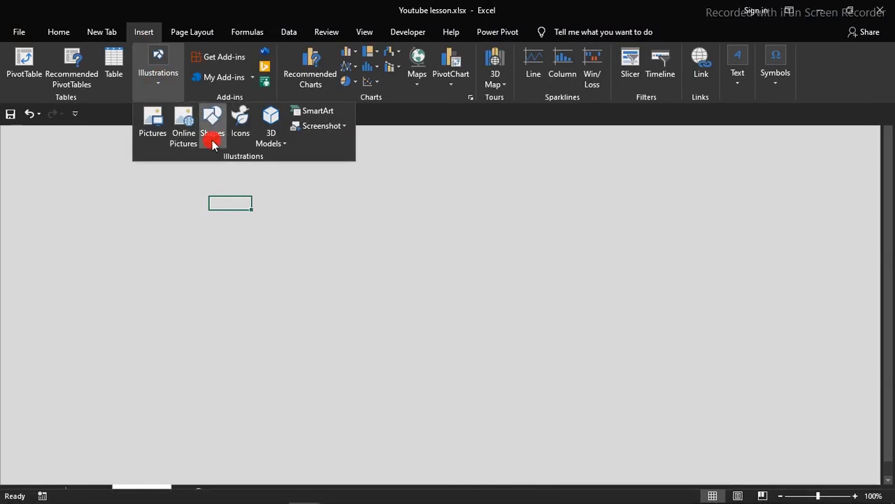
{"action": "left_click", "coordinate": [212, 139]}
{"action": "left_click", "coordinate": [272, 172]}
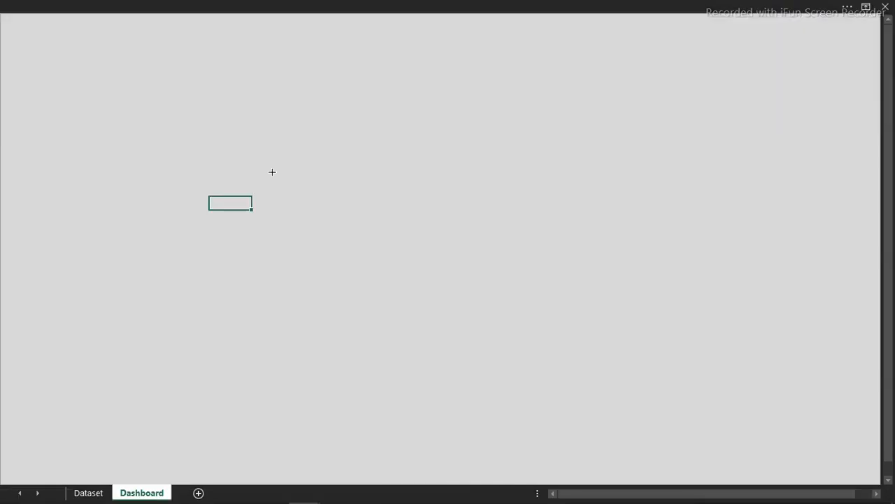
{"action": "left_click_drag", "start_coordinate": [273, 171], "coordinate": [503, 263]}
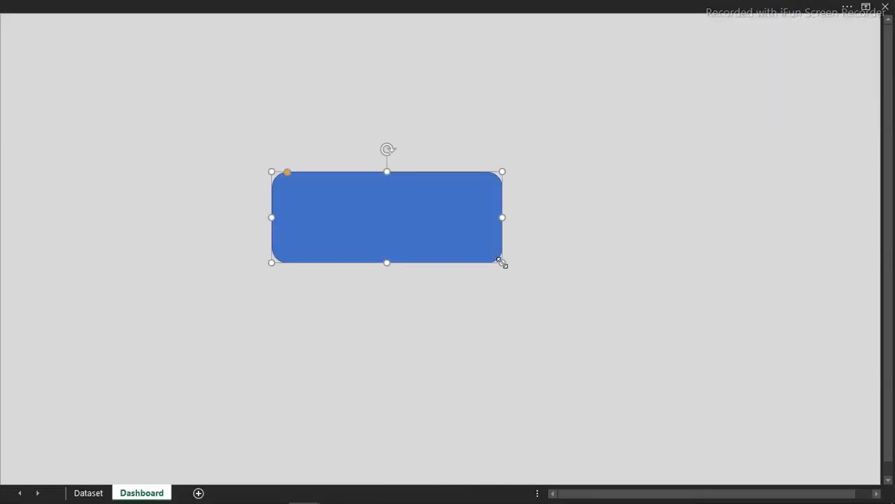
- Size the rectangle to 1.03" high by 4.73" wide and make its corners less rounded
{"action": "left_click", "coordinate": [595, 6]}
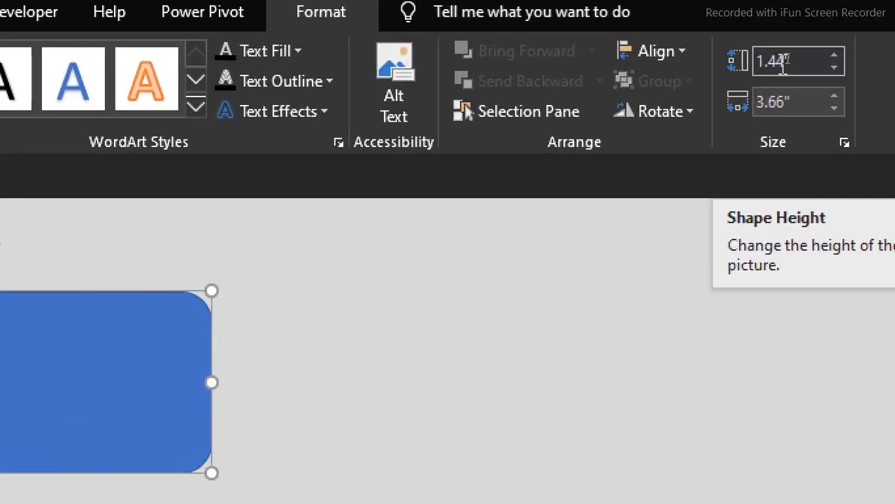
{"action": "left_click", "coordinate": [787, 57]}
{"action": "type", "text": "1.03"}
{"action": "key", "text": "Return"}
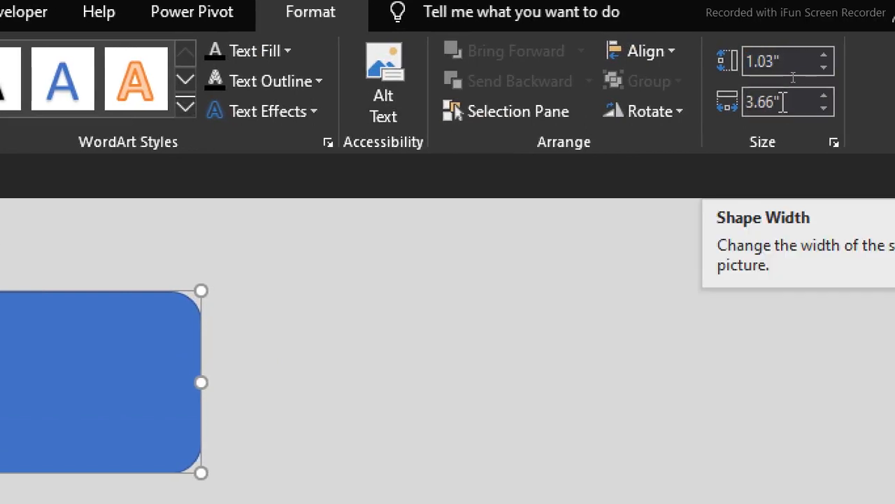
{"action": "left_click", "coordinate": [784, 102]}
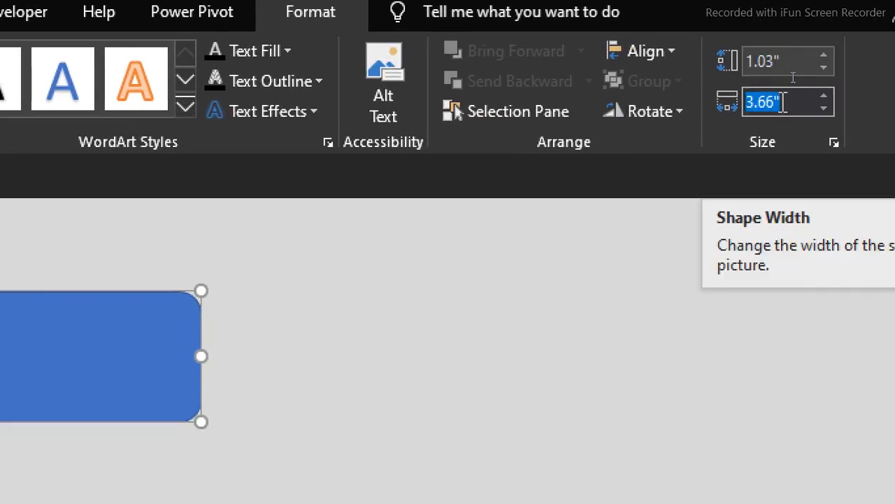
{"action": "type", "text": "4."}
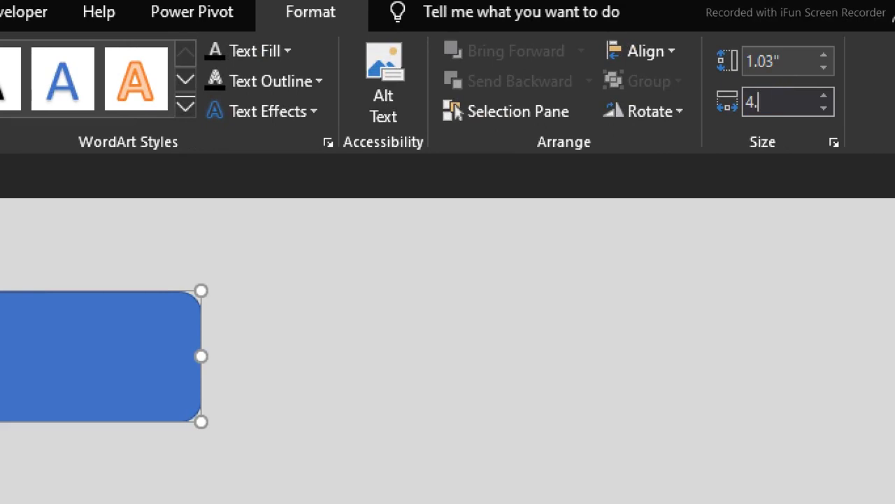
{"action": "type", "text": "73"}
{"action": "key", "text": "Return"}
{"action": "left_click", "coordinate": [116, 439]}
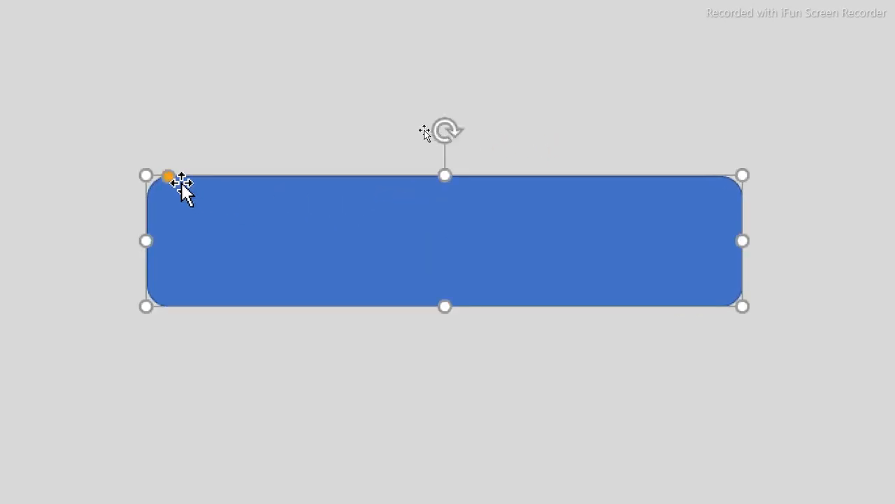
{"action": "left_click_drag", "start_coordinate": [168, 177], "coordinate": [160, 181]}
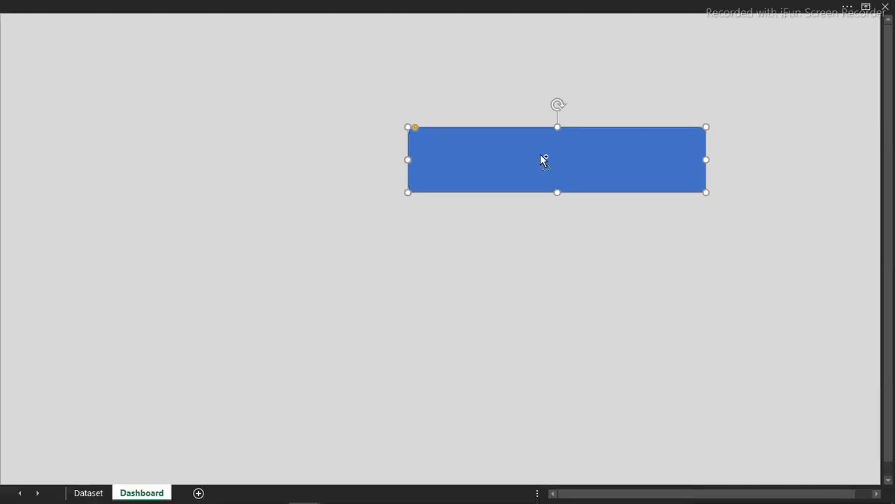
- In Format Shape, fill the rectangle light grey and set its line to No line
{"action": "key", "text": "ctrl+1"}
{"action": "left_click", "coordinate": [155, 146]}
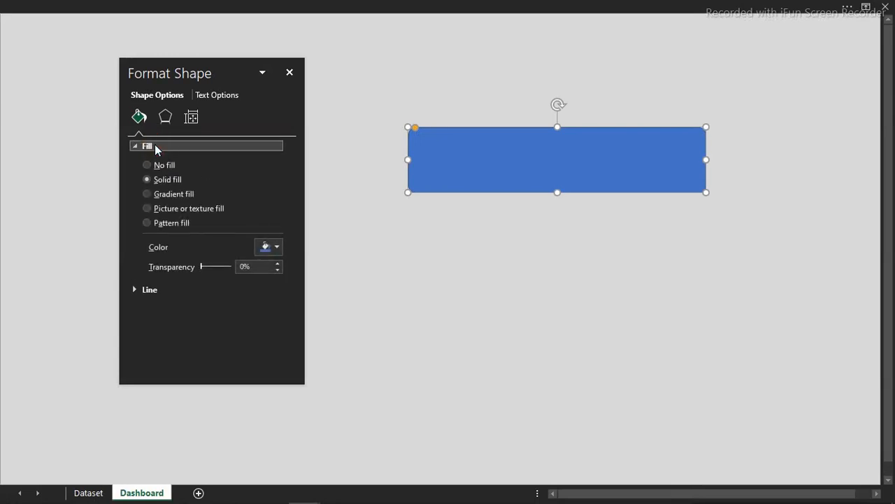
{"action": "left_click", "coordinate": [270, 247]}
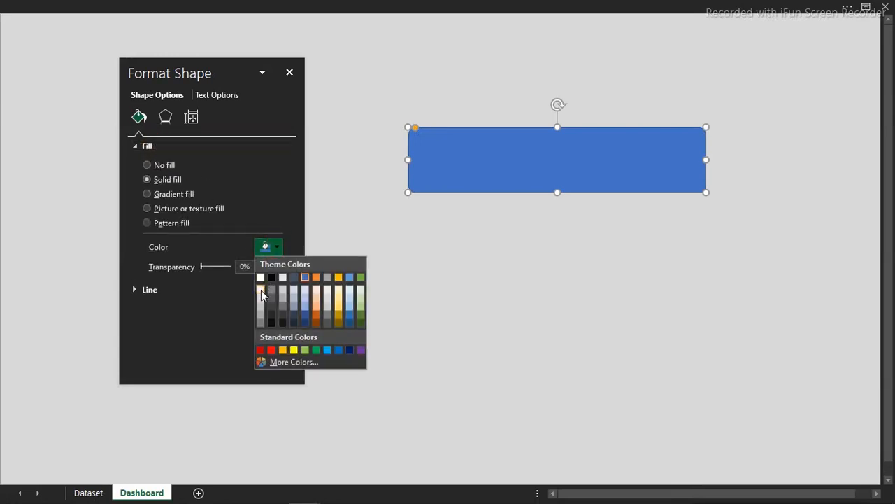
{"action": "left_click", "coordinate": [260, 288]}
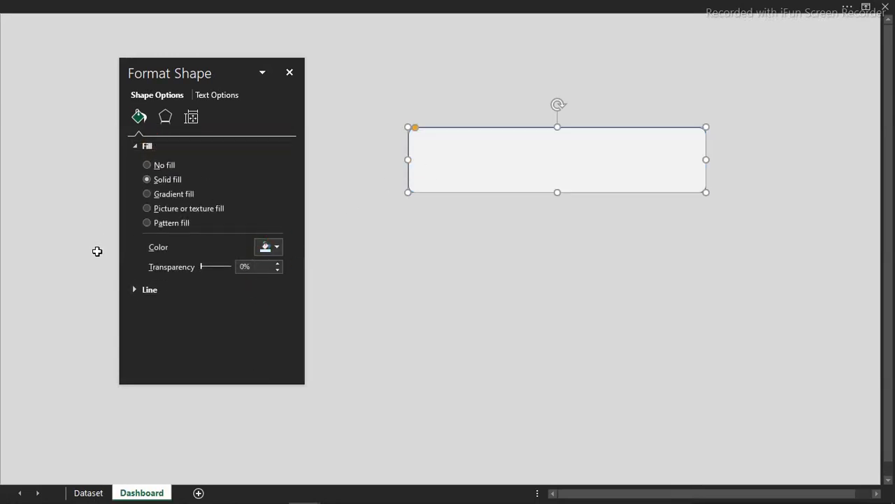
{"action": "left_click", "coordinate": [141, 289]}
{"action": "left_click", "coordinate": [146, 309]}
{"action": "left_click", "coordinate": [297, 75]}
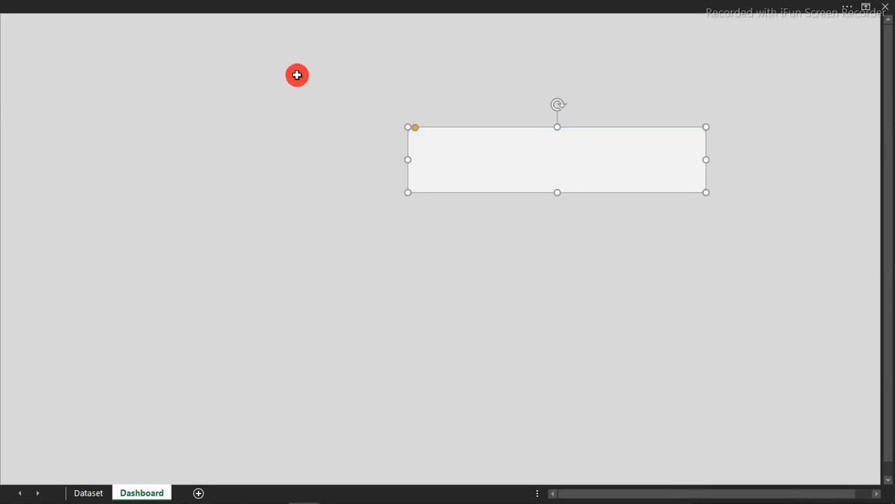
- Move the rectangle to the top-left and place a copy below it sized 1.01" by 3.8"
{"action": "left_click_drag", "start_coordinate": [462, 160], "coordinate": [62, 55]}
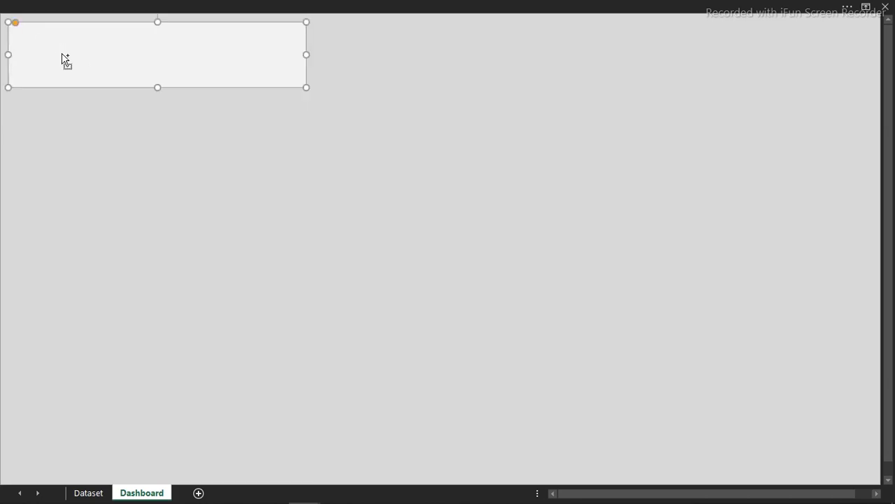
{"action": "left_click_drag", "start_coordinate": [90, 64], "coordinate": [88, 150]}
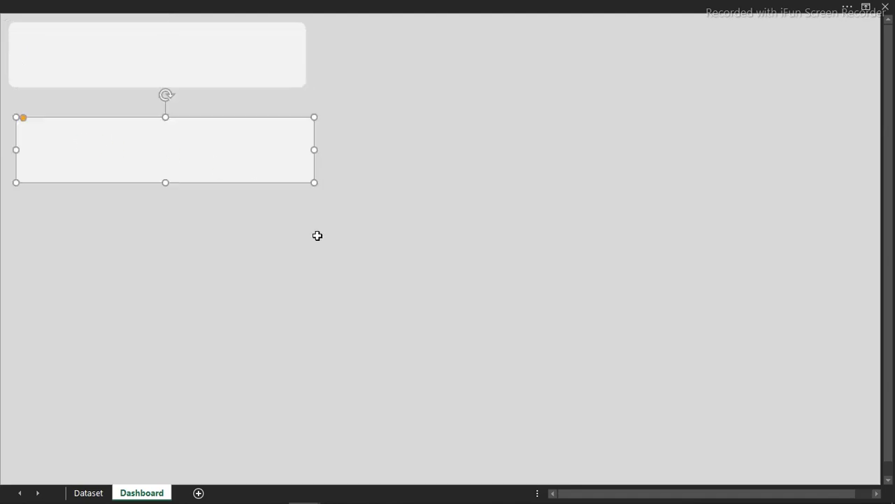
{"action": "left_click", "coordinate": [641, 4]}
{"action": "left_click", "coordinate": [805, 57]}
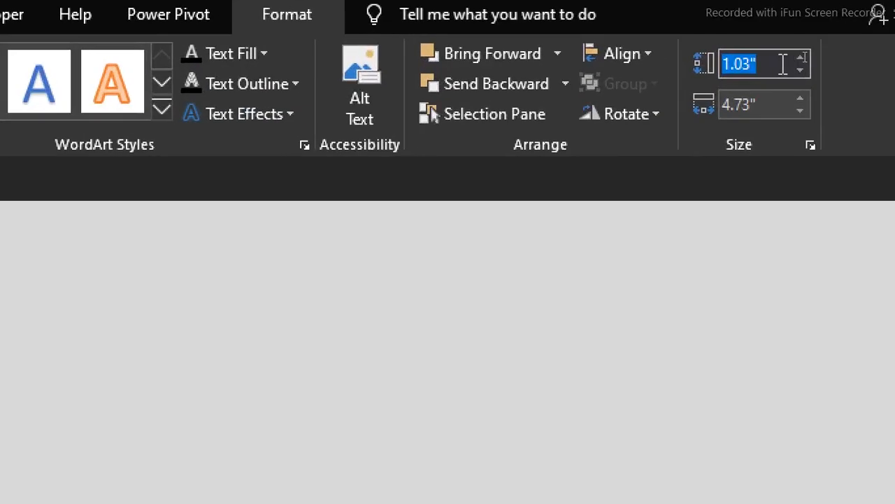
{"action": "type", "text": "1.01\""}
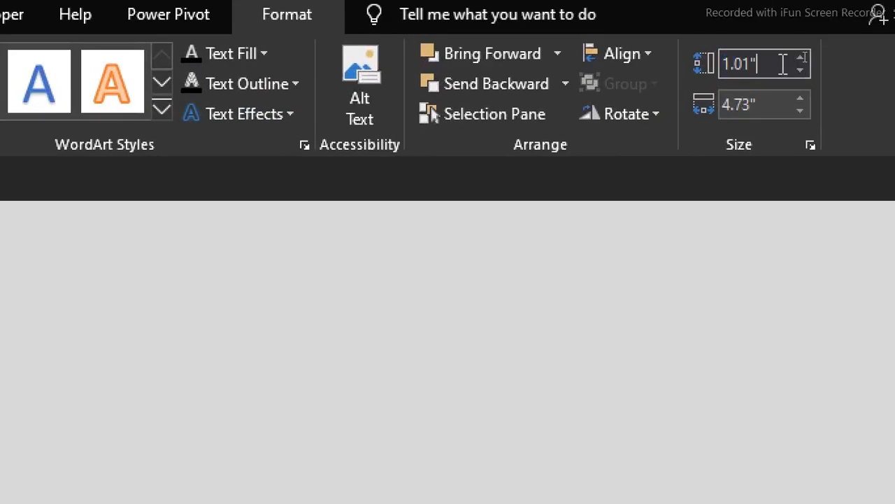
{"action": "left_click", "coordinate": [763, 101]}
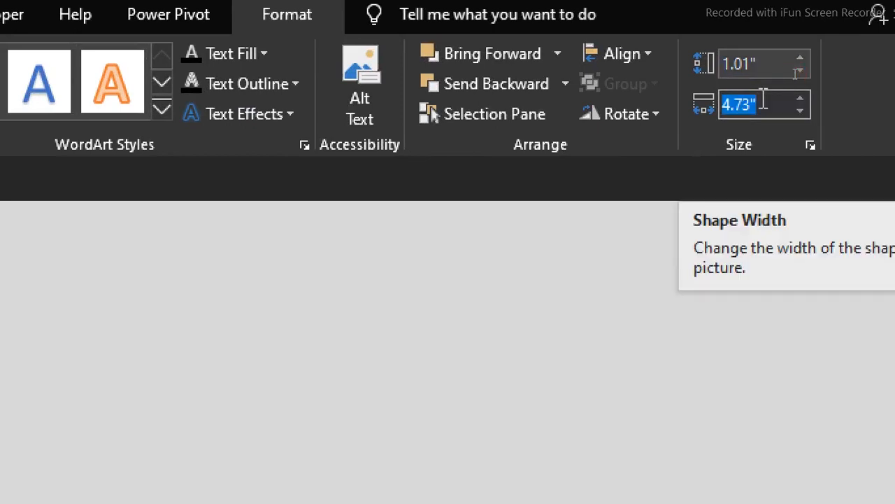
{"action": "type", "text": "3.82"}
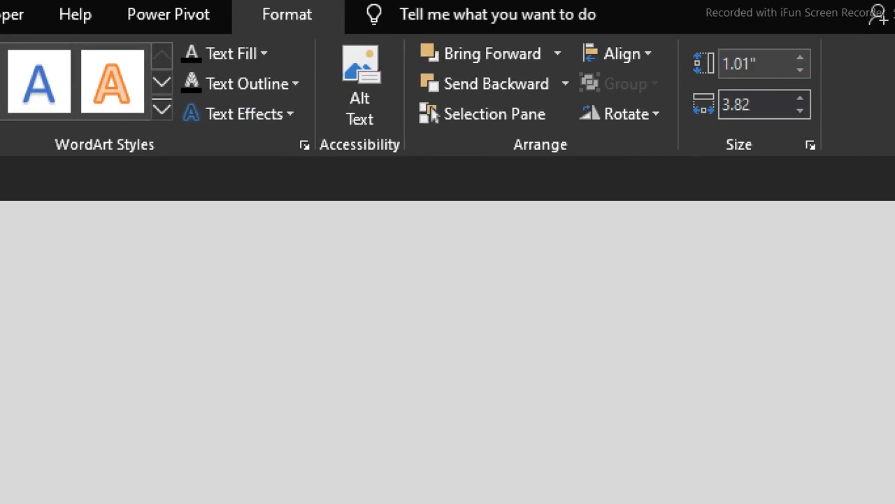
{"action": "scroll", "coordinate": [115, 376], "scroll_direction": "left", "scroll_amount": 3}
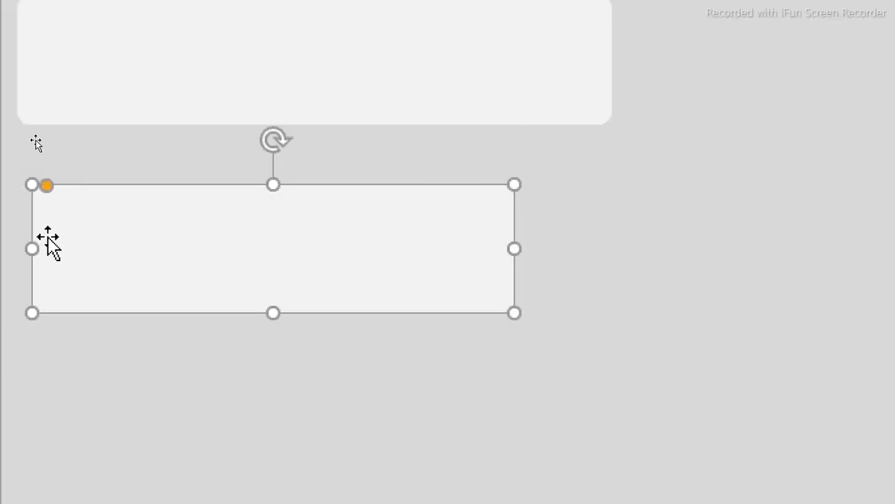
- Tuck the copy under the first panel and Align Left both panels
{"action": "left_click_drag", "start_coordinate": [194, 243], "coordinate": [196, 193]}
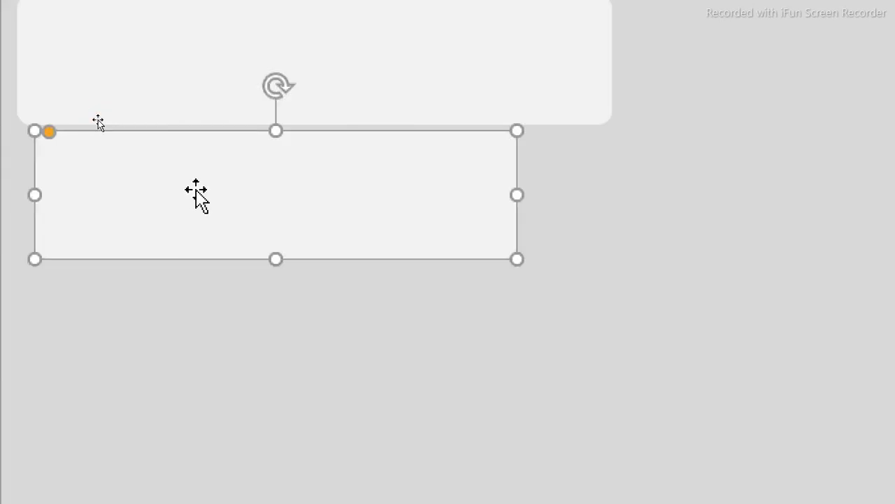
{"action": "left_click", "coordinate": [179, 93], "text": "shift"}
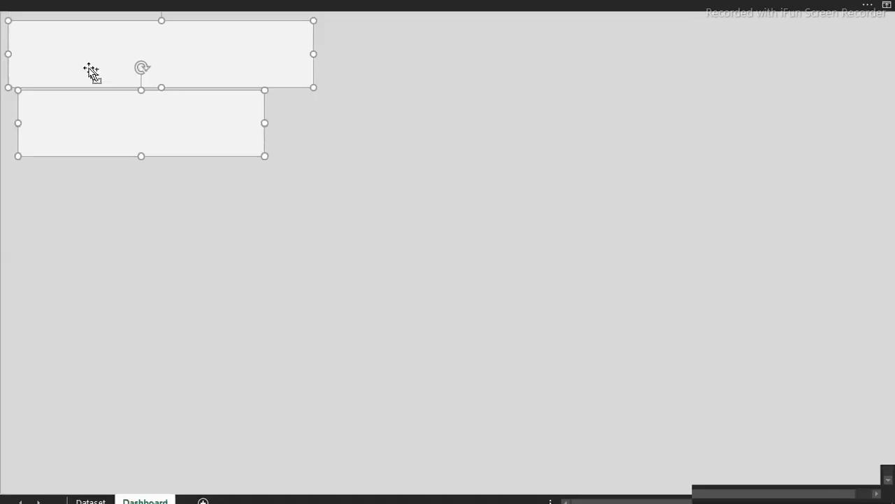
{"action": "left_click", "coordinate": [509, 4]}
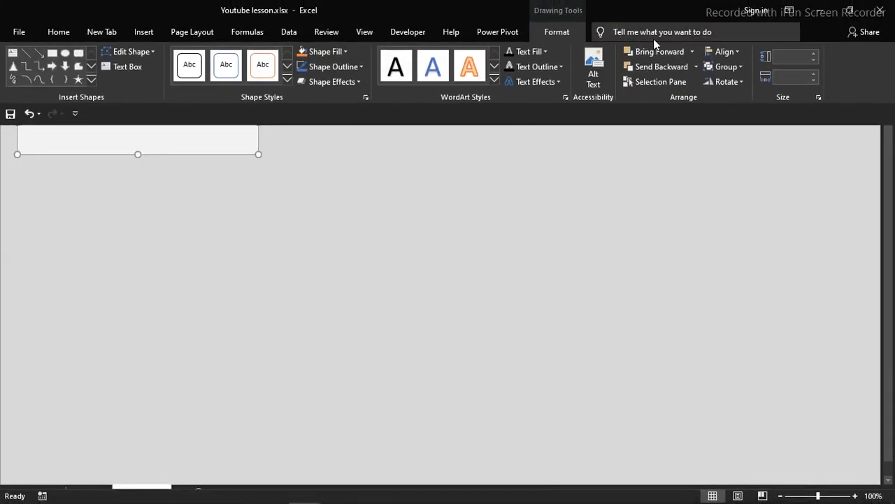
{"action": "left_click", "coordinate": [723, 53]}
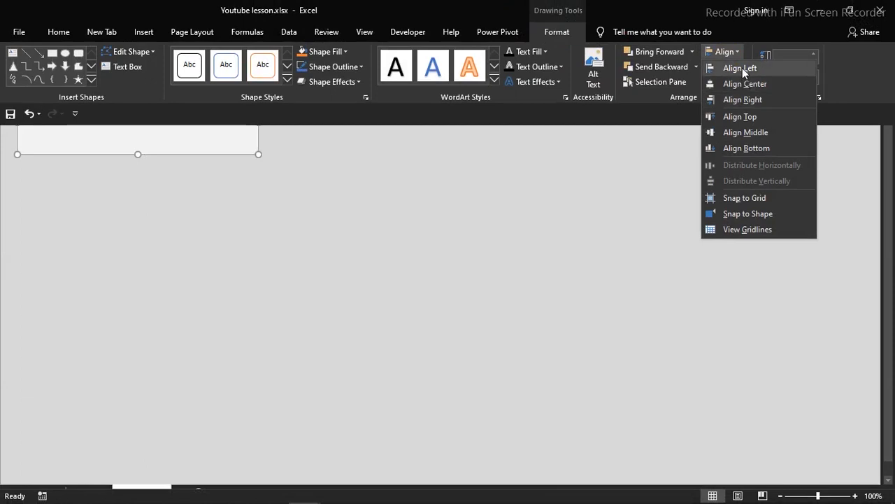
{"action": "left_click", "coordinate": [743, 70]}
{"action": "left_click", "coordinate": [586, 210]}
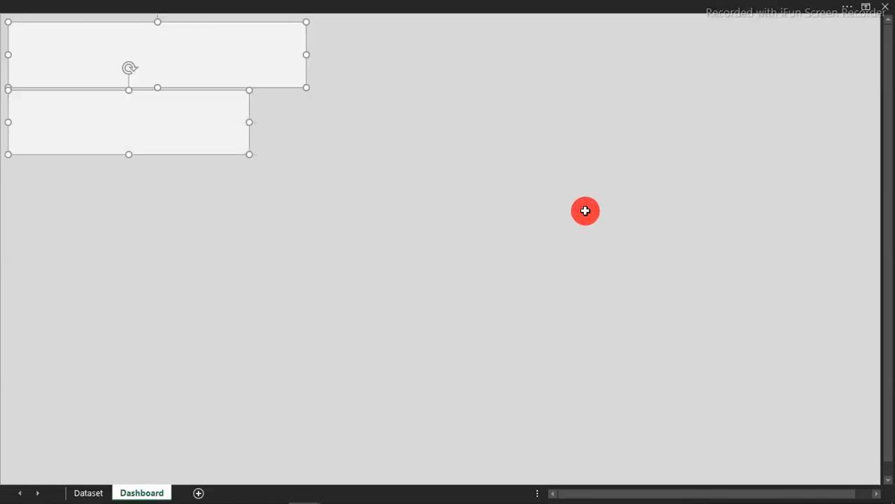
{"action": "left_click", "coordinate": [197, 219]}
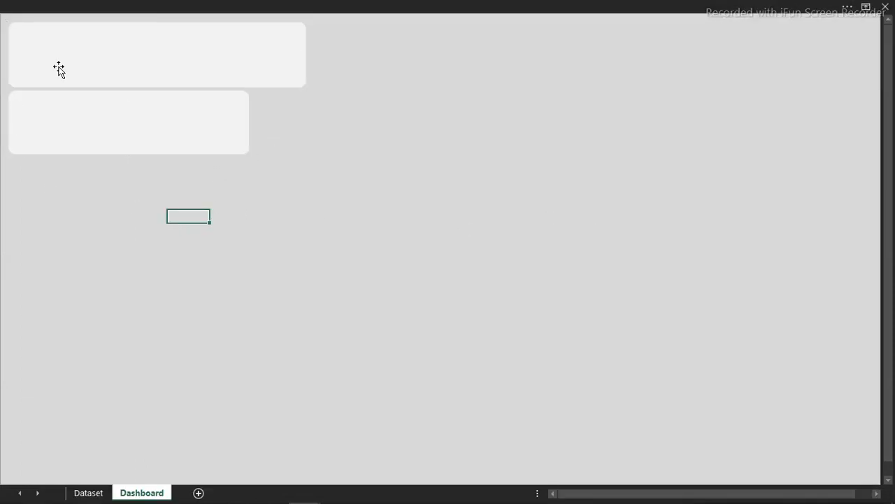
{"action": "left_click", "coordinate": [136, 114]}
- Copy the second panel and shrink the copy to a narrow block beside it
{"action": "left_click_drag", "start_coordinate": [144, 128], "coordinate": [391, 145]}
{"action": "left_click_drag", "start_coordinate": [506, 152], "coordinate": [279, 130]}
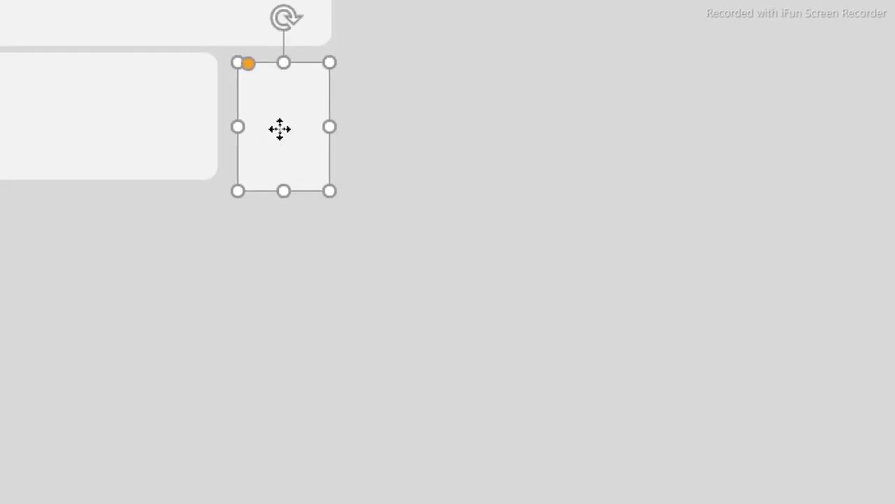
{"action": "mouse_move", "coordinate": [280, 129]}
{"action": "left_mouse_down"}
{"action": "mouse_move", "coordinate": [270, 117]}
{"action": "mouse_move", "coordinate": [266, 124]}
{"action": "left_mouse_up"}
{"action": "left_click_drag", "start_coordinate": [318, 116], "coordinate": [332, 120]}
{"action": "left_click", "coordinate": [427, 218]}
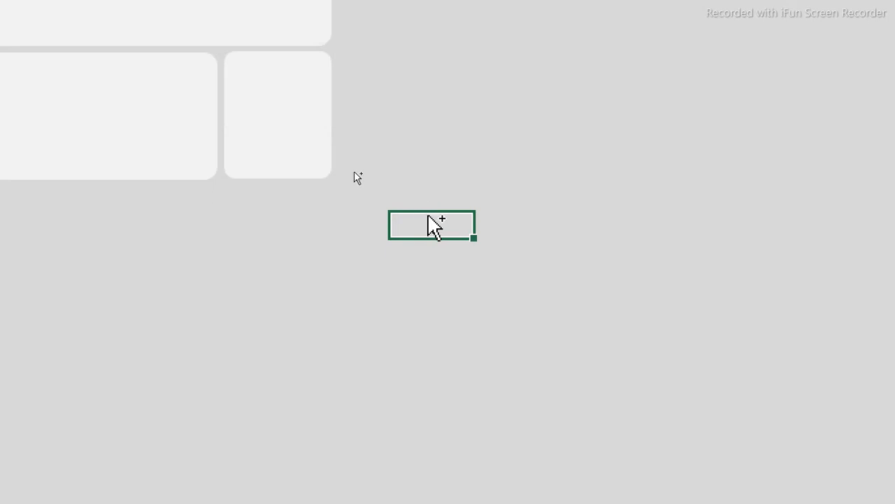
{"action": "left_click", "coordinate": [595, 225]}
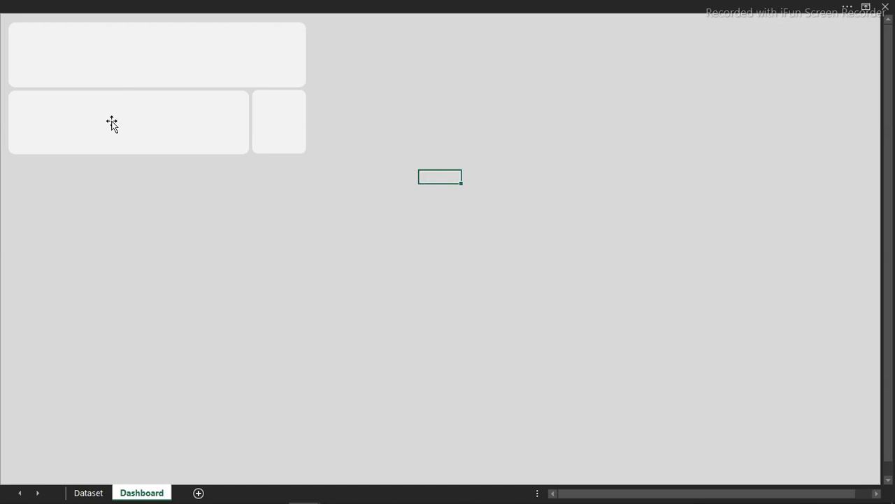
- Duplicate the middle-left panel with Ctrl+D and move the duplicate below the others
{"action": "left_click", "coordinate": [112, 124]}
{"action": "key", "text": "ctrl+d"}
{"action": "left_click_drag", "start_coordinate": [112, 121], "coordinate": [105, 235]}
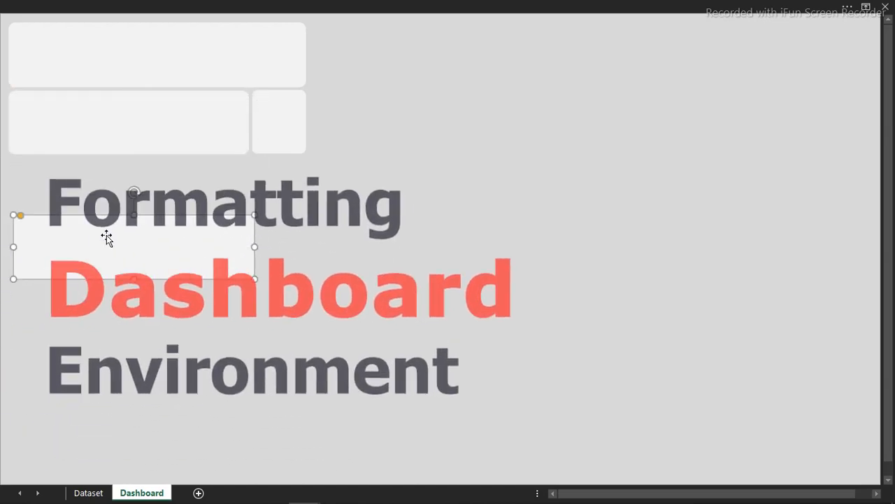
- Resize the lower duplicate panel to 3" high and 6" wide (6.09") in the Size group
{"action": "left_click", "coordinate": [546, 6]}
{"action": "left_click", "coordinate": [556, 32]}
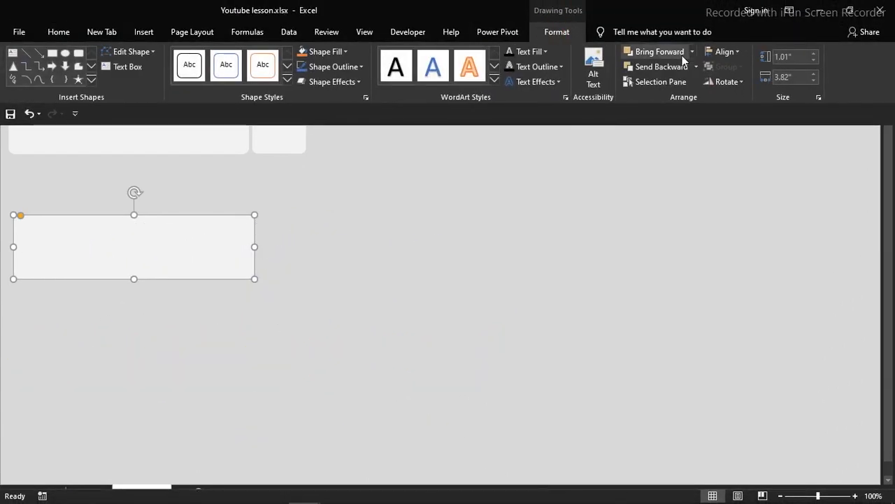
{"action": "left_click", "coordinate": [782, 59]}
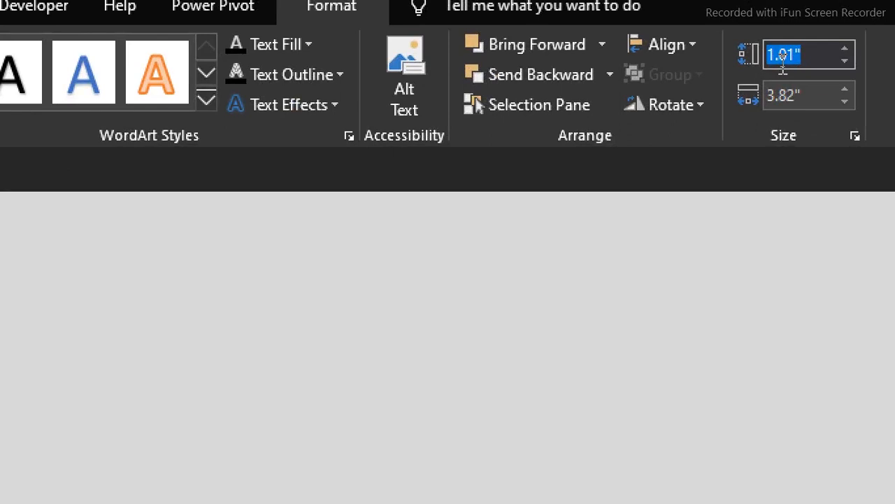
{"action": "type", "text": "3"}
{"action": "left_click", "coordinate": [798, 95]}
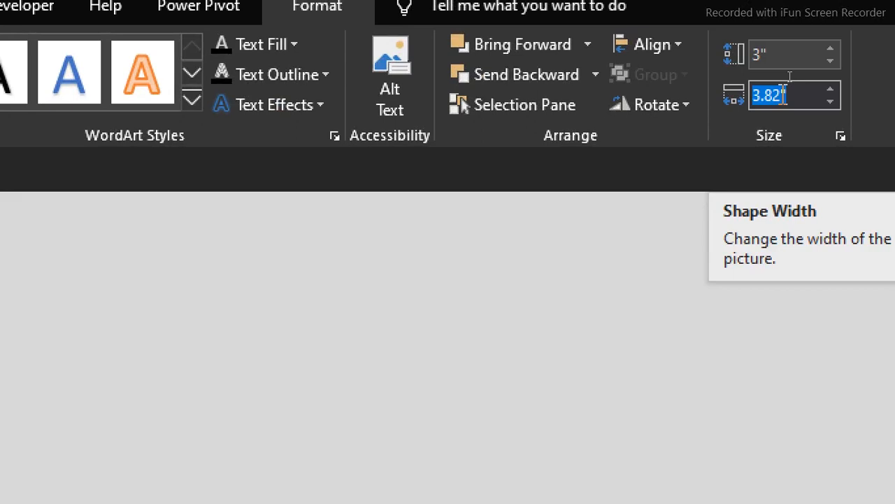
{"action": "type", "text": "6.09"}
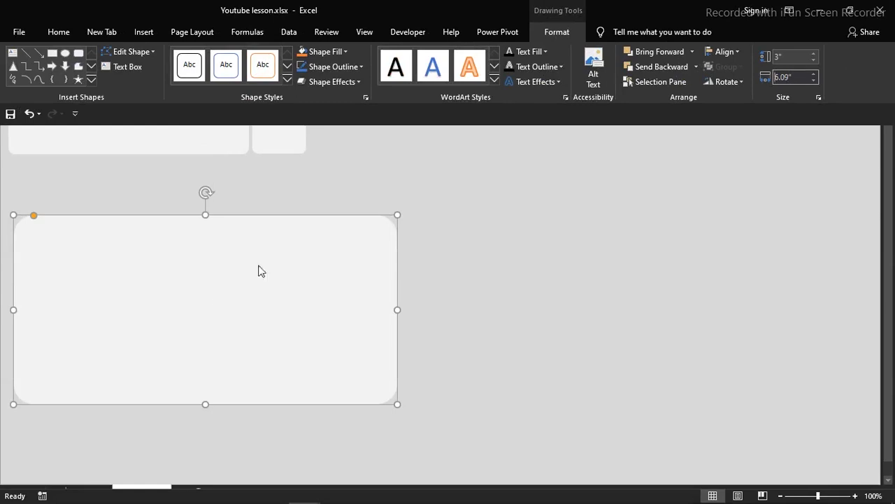
{"action": "left_click", "coordinate": [259, 266]}
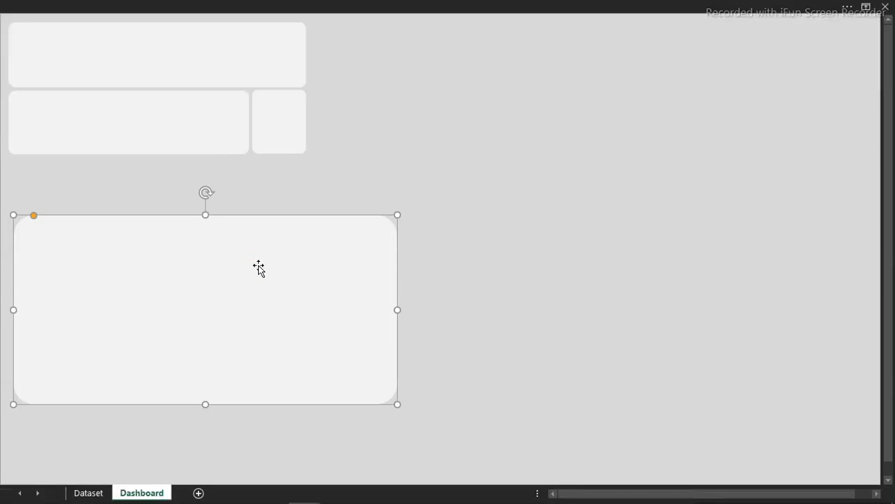
- Make the large lower panel's corners less rounded and move it up under the middle panels
{"action": "left_click_drag", "start_coordinate": [117, 269], "coordinate": [210, 257]}
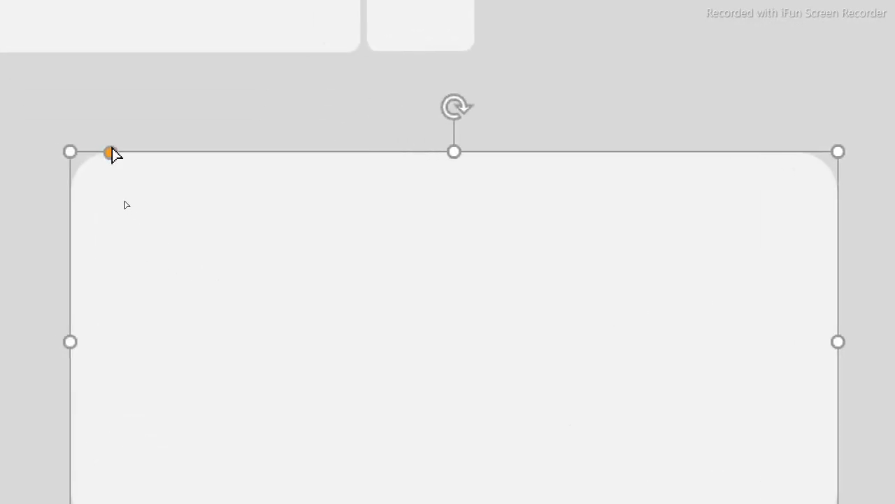
{"action": "mouse_move", "coordinate": [114, 153]}
{"action": "left_mouse_down"}
{"action": "mouse_move", "coordinate": [91, 154]}
{"action": "mouse_move", "coordinate": [114, 155]}
{"action": "left_mouse_up"}
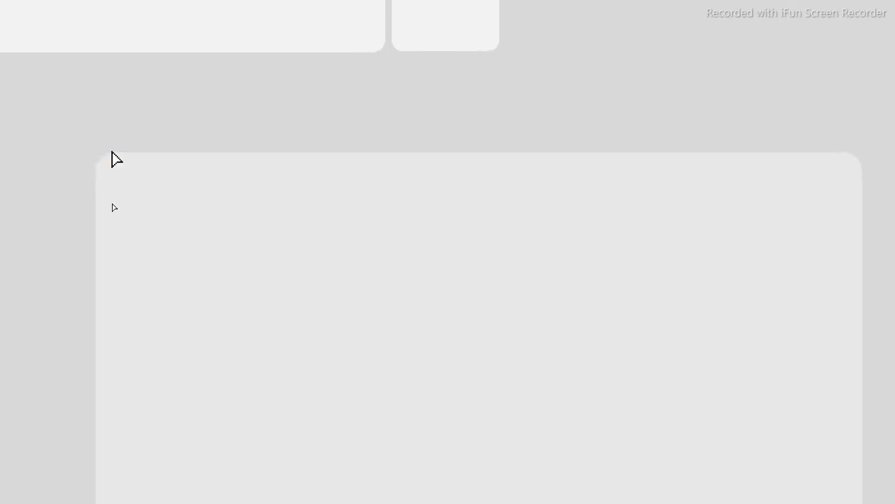
{"action": "left_click_drag", "start_coordinate": [276, 252], "coordinate": [112, 193]}
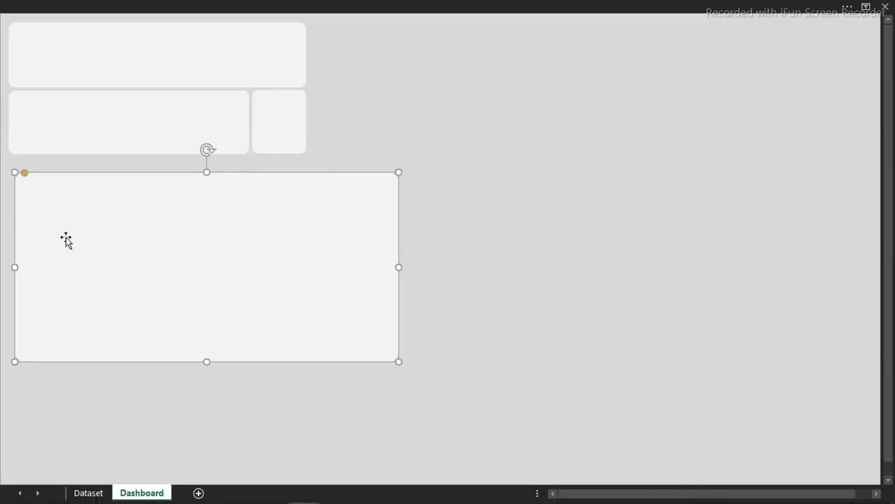
{"action": "left_click_drag", "start_coordinate": [109, 201], "coordinate": [105, 191]}
- Align the large panel's left edge with the middle-left panel using Align Left
{"action": "left_click", "coordinate": [112, 137], "text": "shift"}
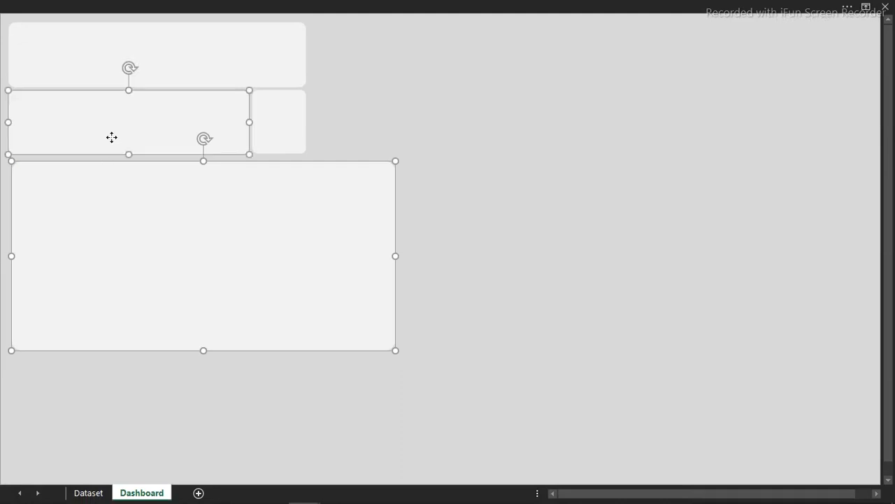
{"action": "left_click", "coordinate": [519, 6]}
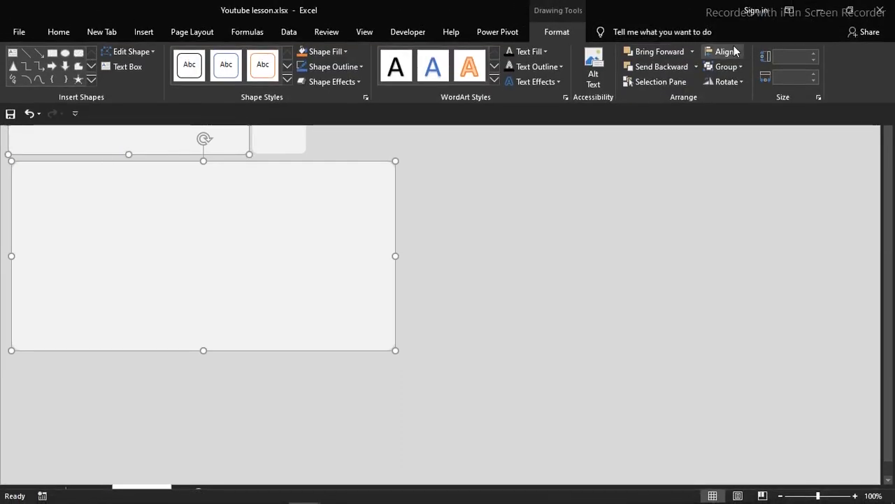
{"action": "left_click", "coordinate": [738, 52]}
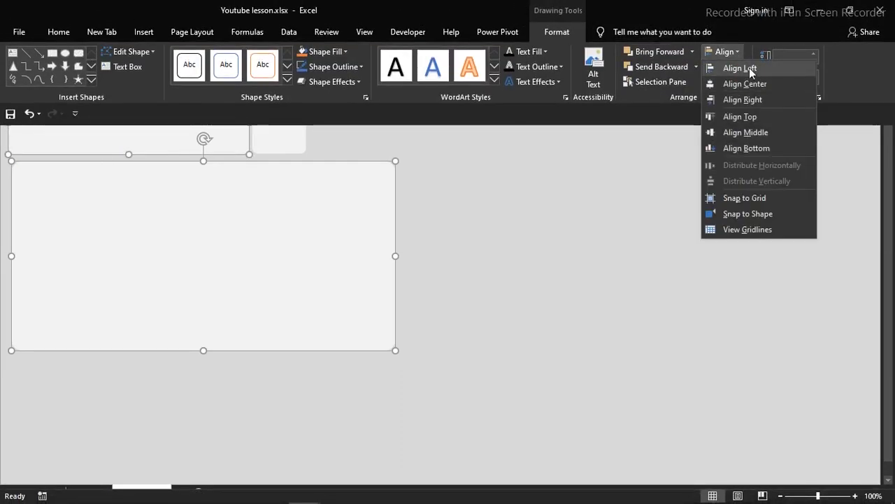
{"action": "left_click", "coordinate": [749, 67]}
{"action": "left_click", "coordinate": [562, 233]}
{"action": "left_click", "coordinate": [562, 233]}
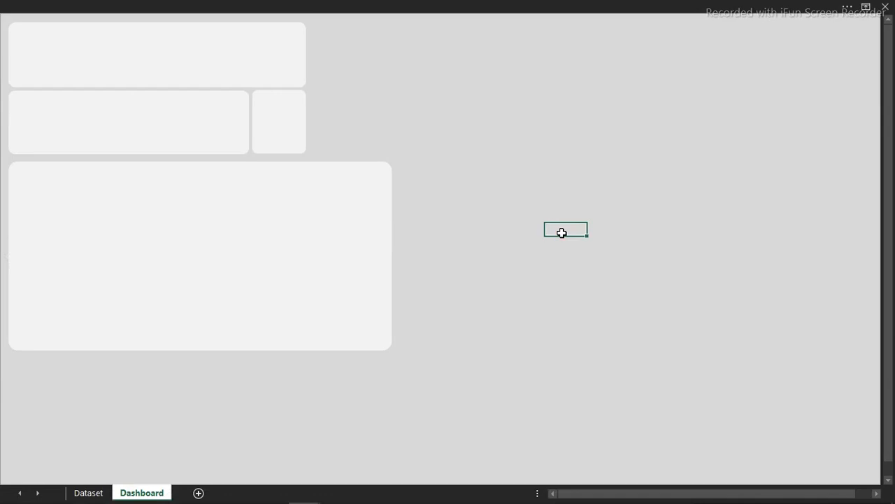
{"action": "left_click", "coordinate": [524, 282]}
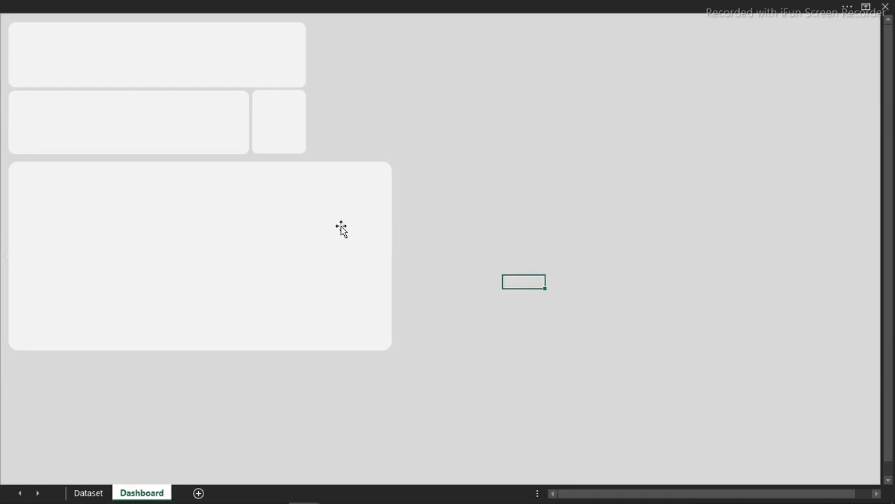
{"action": "left_click", "coordinate": [137, 211]}
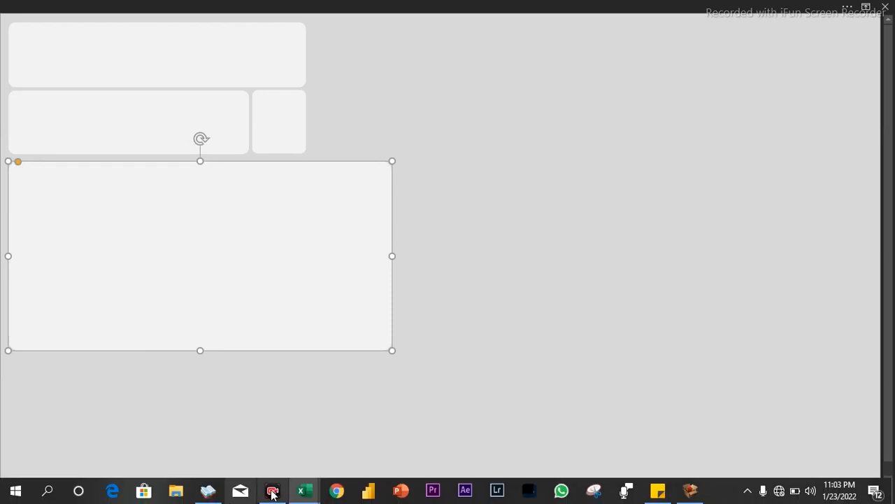
- Copy the advertising-laptop picture from Sheet1 of the superbowl_commercials workbook
{"action": "mouse_move", "coordinate": [302, 490]}
{"action": "mouse_move", "coordinate": [313, 444]}
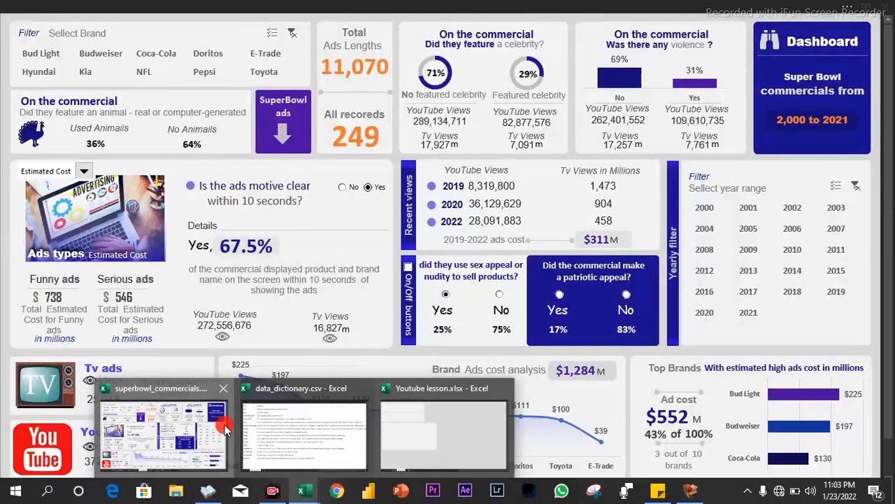
{"action": "left_click", "coordinate": [224, 425]}
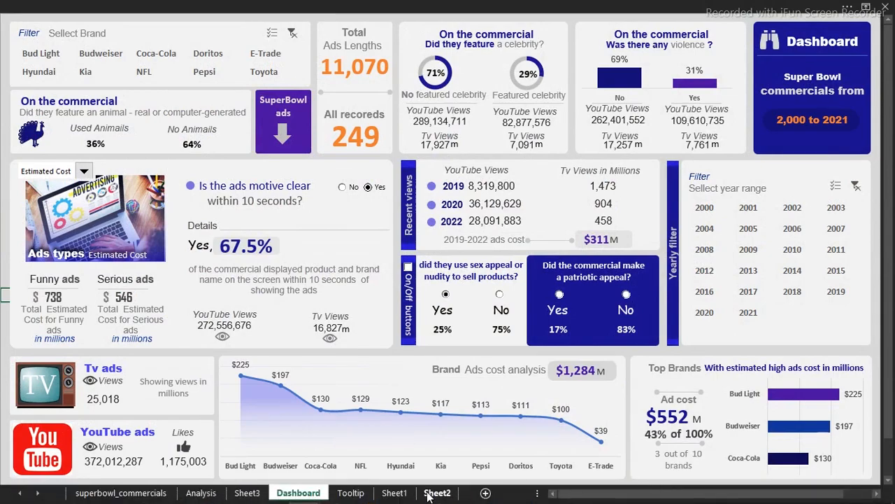
{"action": "left_click", "coordinate": [404, 495]}
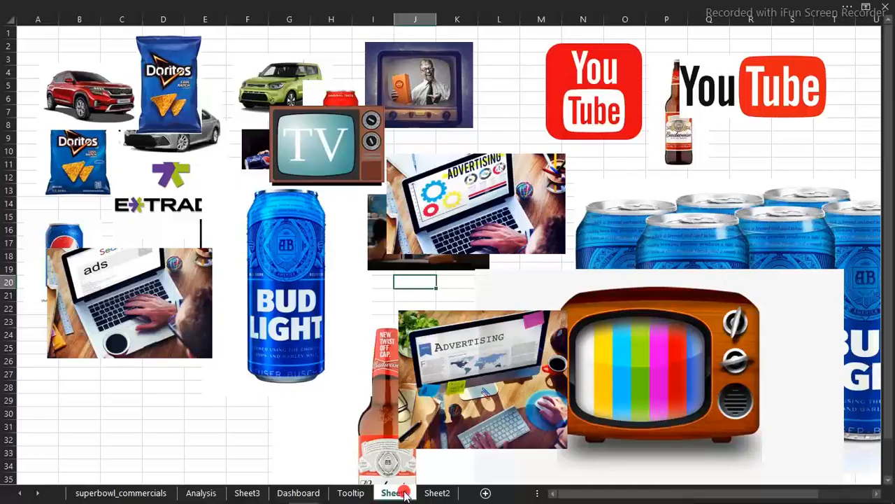
{"action": "left_click", "coordinate": [474, 192]}
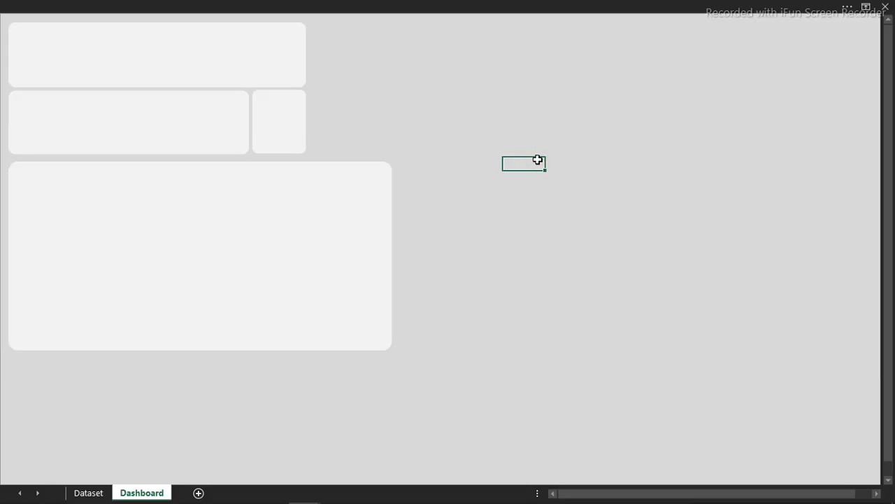
- Paste the advertising picture onto the Dashboard and size it to 1.25" by 2.23"
{"action": "key", "text": "ctrl+v"}
{"action": "left_click_drag", "start_coordinate": [579, 194], "coordinate": [266, 224]}
{"action": "left_click", "coordinate": [643, 5]}
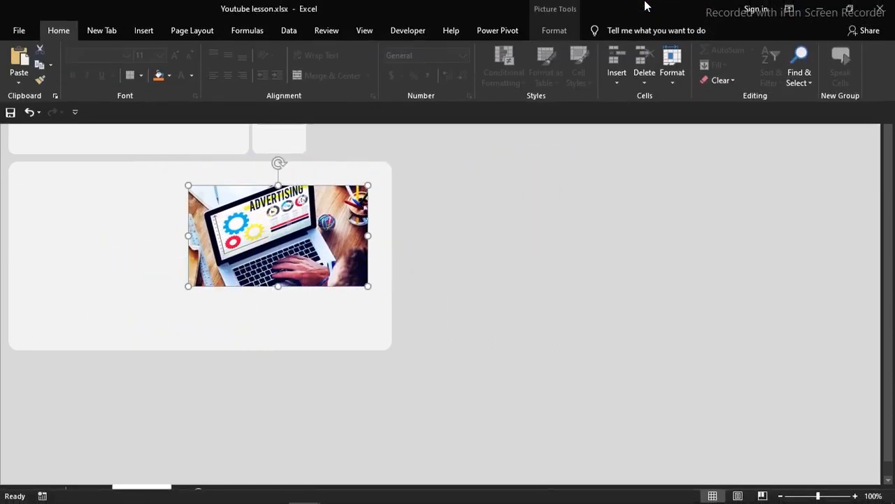
{"action": "left_click", "coordinate": [553, 32]}
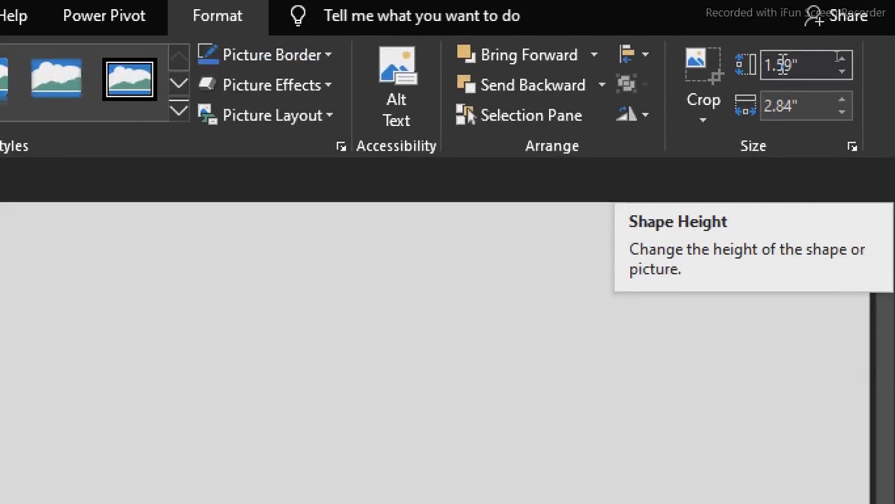
{"action": "left_click", "coordinate": [782, 62]}
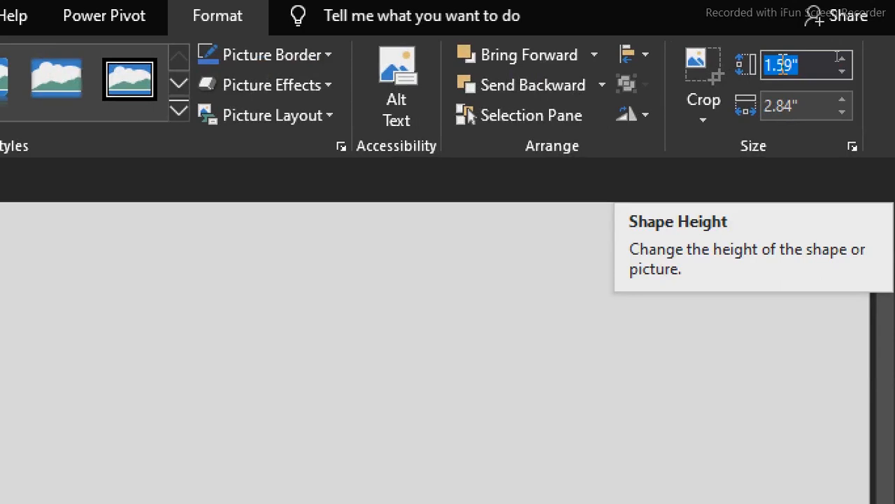
{"action": "type", "text": "1"}
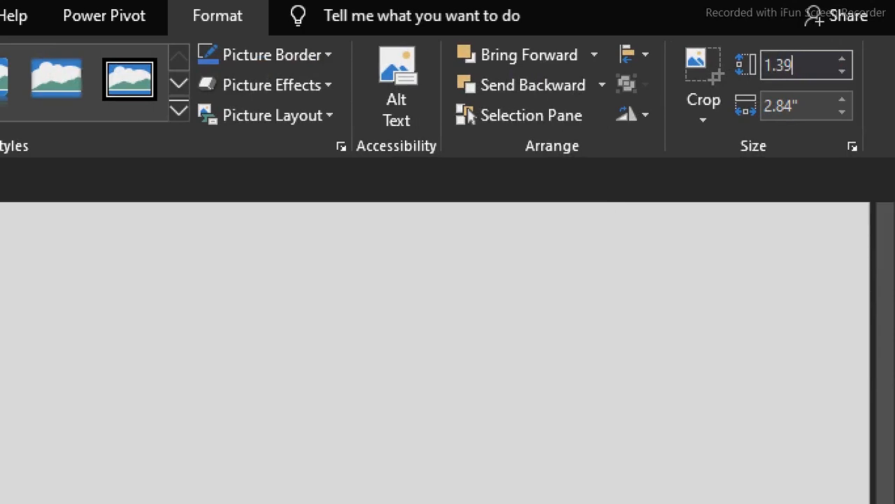
{"action": "type", "text": ".39"}
{"action": "key", "text": "Tab"}
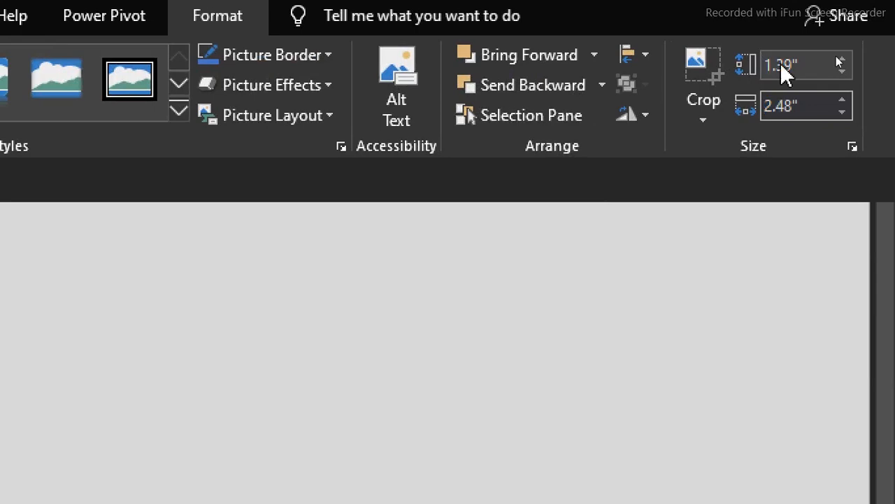
{"action": "type", "text": "2.23"}
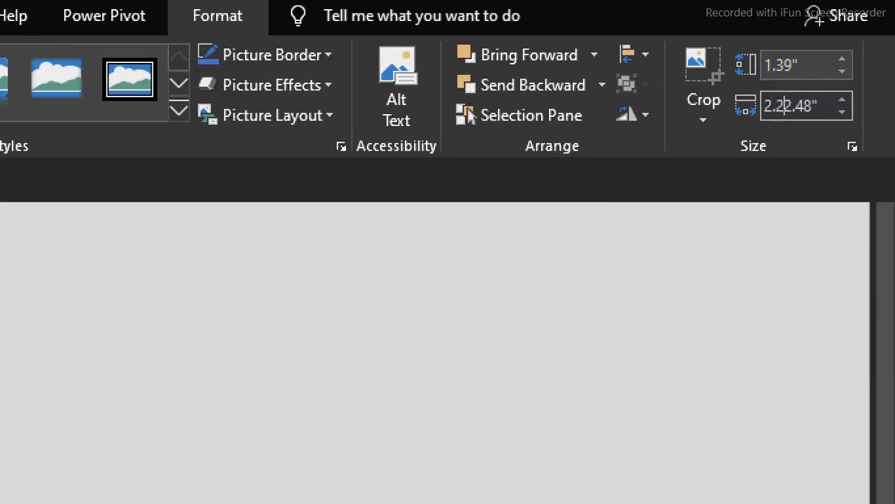
{"action": "key", "text": "Return"}
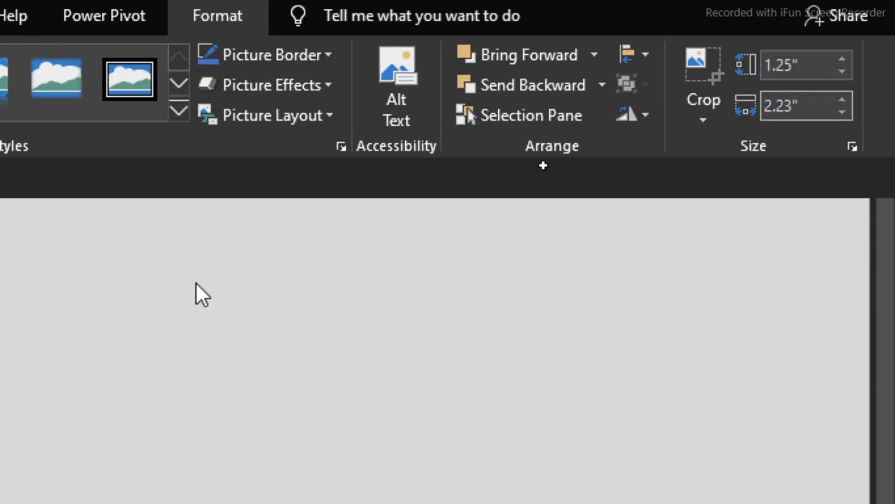
- Move the picture into the top-left corner of the large lower panel
{"action": "left_click", "coordinate": [196, 282]}
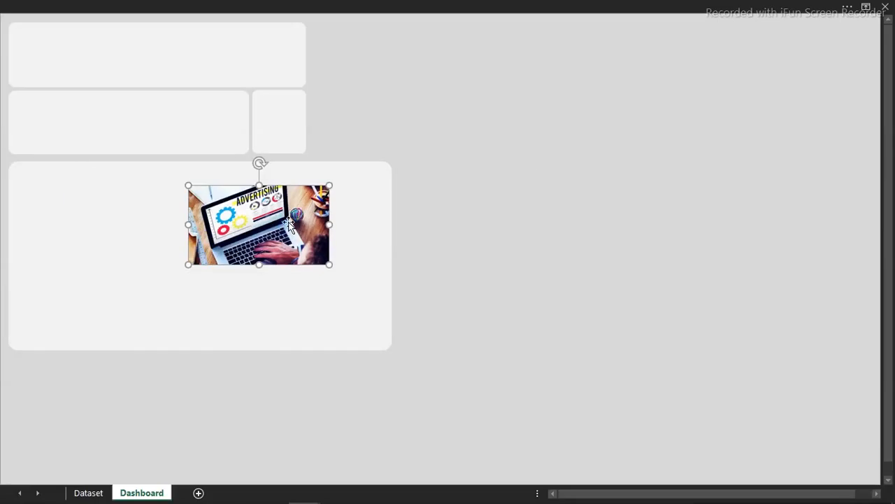
{"action": "left_click_drag", "start_coordinate": [290, 224], "coordinate": [113, 203]}
{"action": "left_click", "coordinate": [314, 239]}
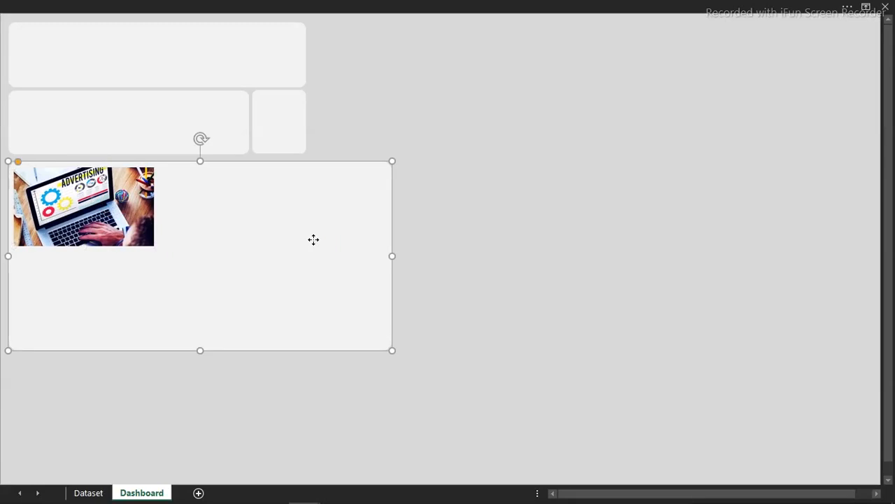
{"action": "left_click", "coordinate": [460, 267]}
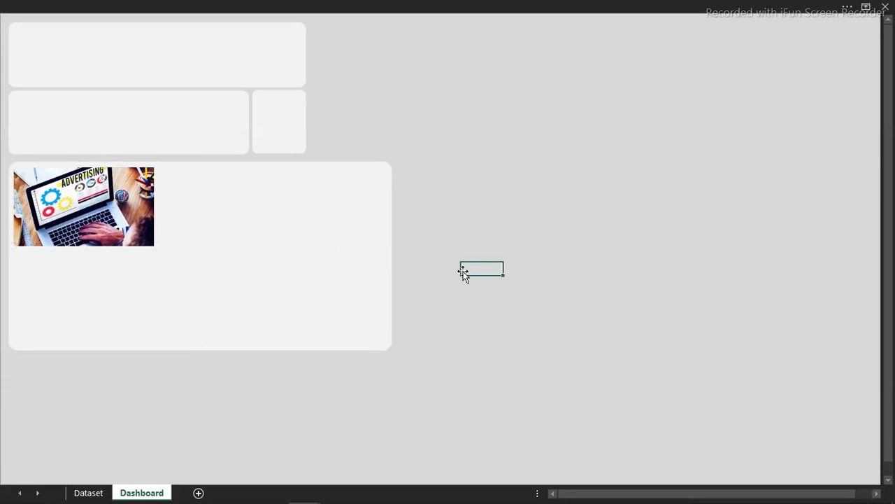
{"action": "left_click", "coordinate": [347, 261]}
- Duplicate the panel, square its corners, and resize the copy to cover the picture
{"action": "key", "text": "ctrl+d"}
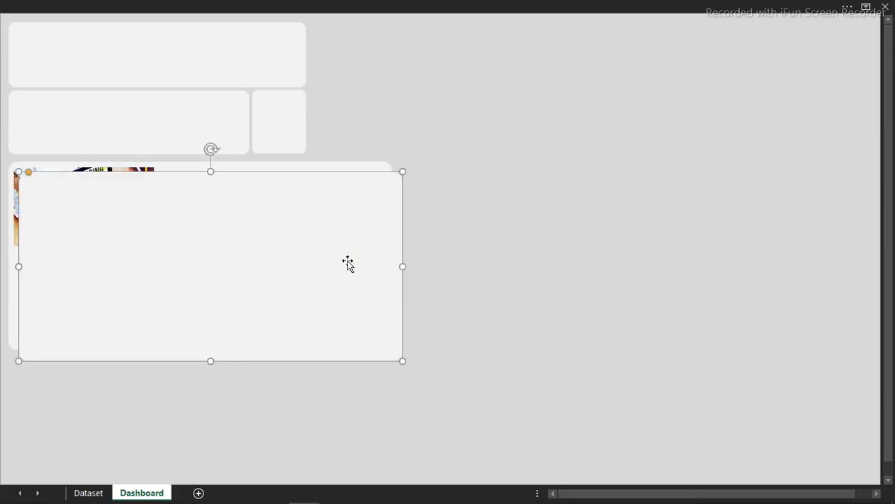
{"action": "left_click_drag", "start_coordinate": [29, 175], "coordinate": [7, 168]}
{"action": "left_click_drag", "start_coordinate": [402, 361], "coordinate": [188, 253]}
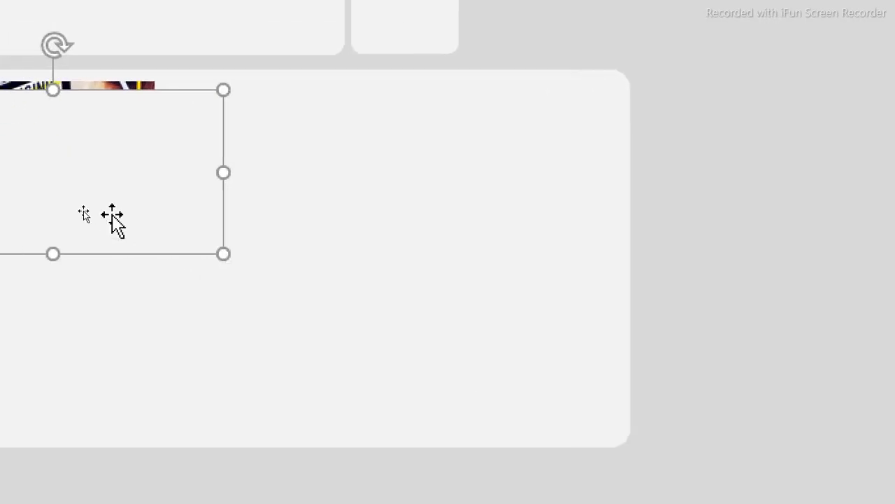
{"action": "left_click_drag", "start_coordinate": [90, 208], "coordinate": [85, 201]}
{"action": "left_click_drag", "start_coordinate": [147, 148], "coordinate": [152, 151]}
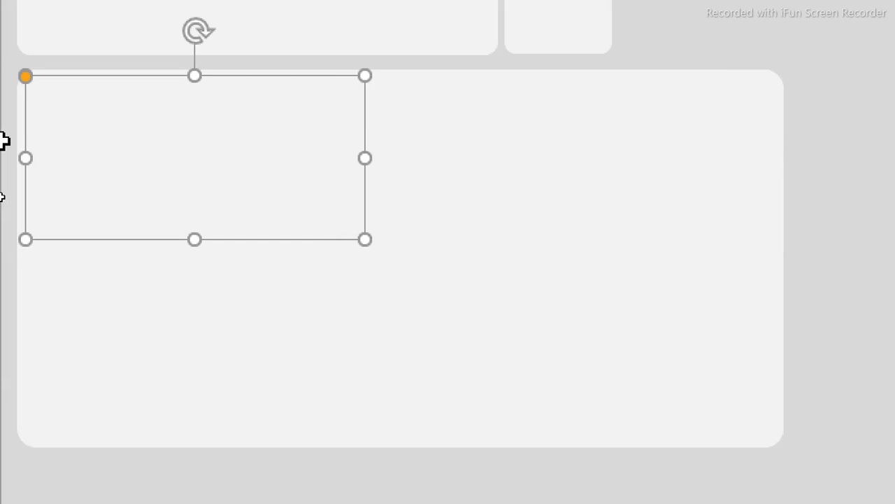
{"action": "left_click_drag", "start_coordinate": [364, 244], "coordinate": [310, 241]}
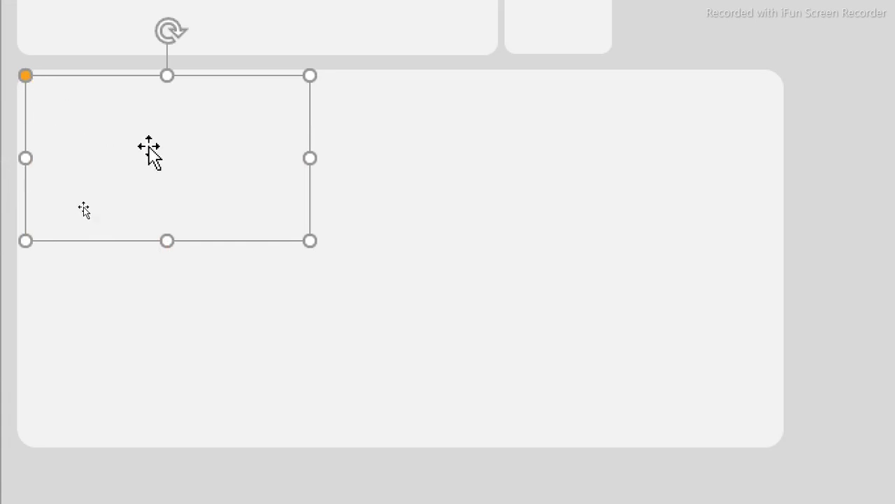
{"action": "left_click_drag", "start_coordinate": [175, 163], "coordinate": [533, 112]}
{"action": "key", "text": "ctrl+z"}
{"action": "key", "text": "ctrl+z"}
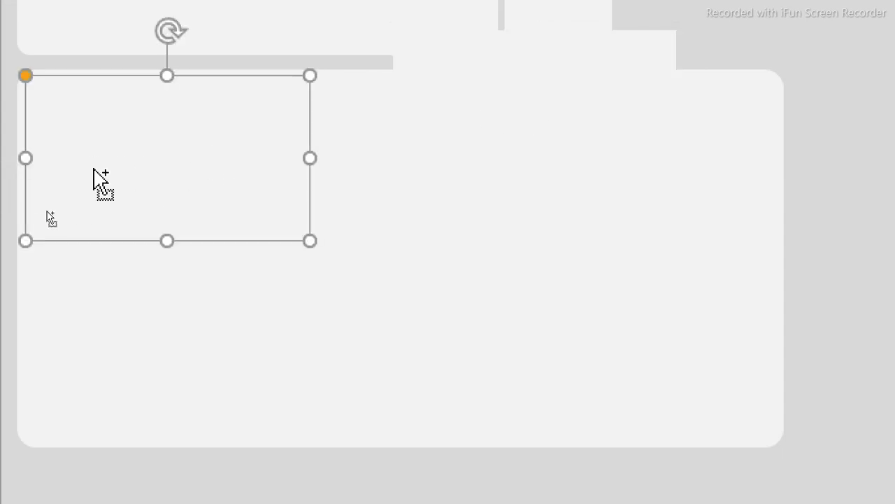
- Give the frame No fill and a 3.5 pt solid White, Background 1, Darker 5% outline
{"action": "key", "text": "ctrl+1"}
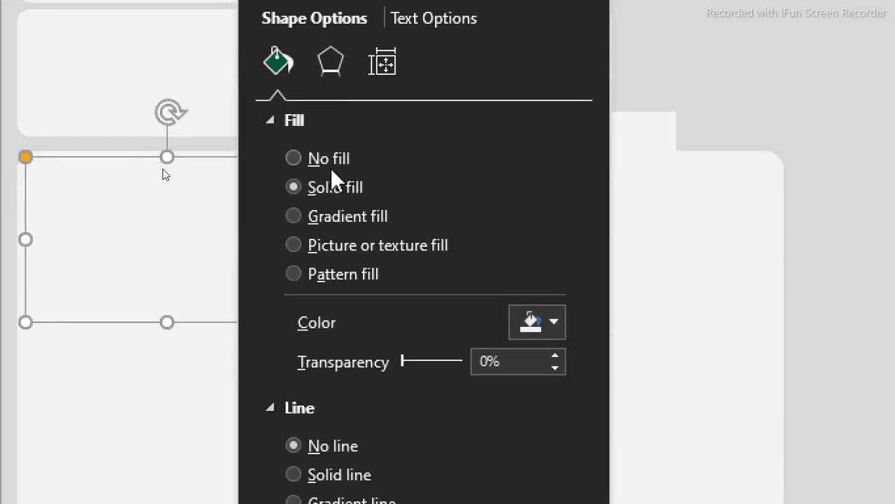
{"action": "left_click", "coordinate": [308, 160]}
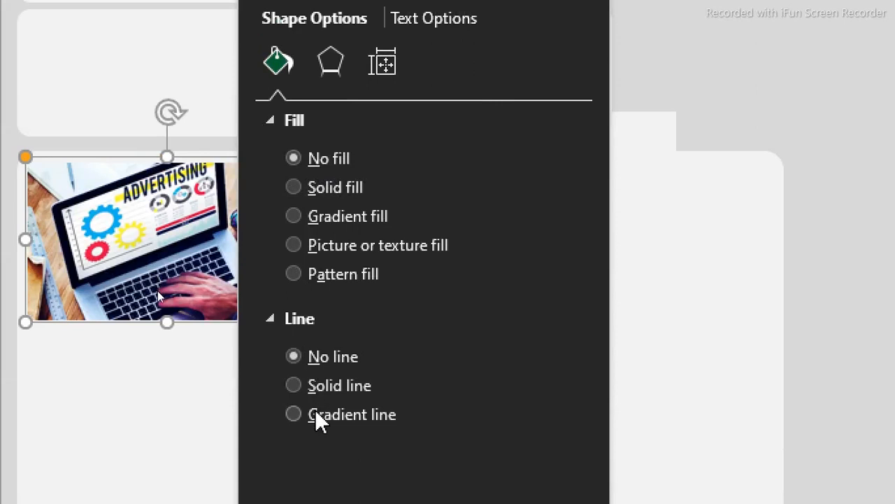
{"action": "left_click", "coordinate": [294, 386]}
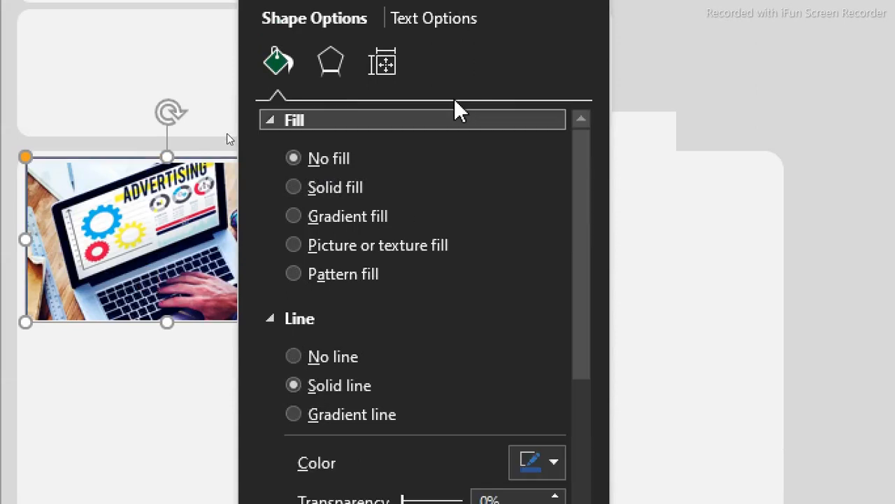
{"action": "left_click_drag", "start_coordinate": [406, 49], "coordinate": [497, 49]}
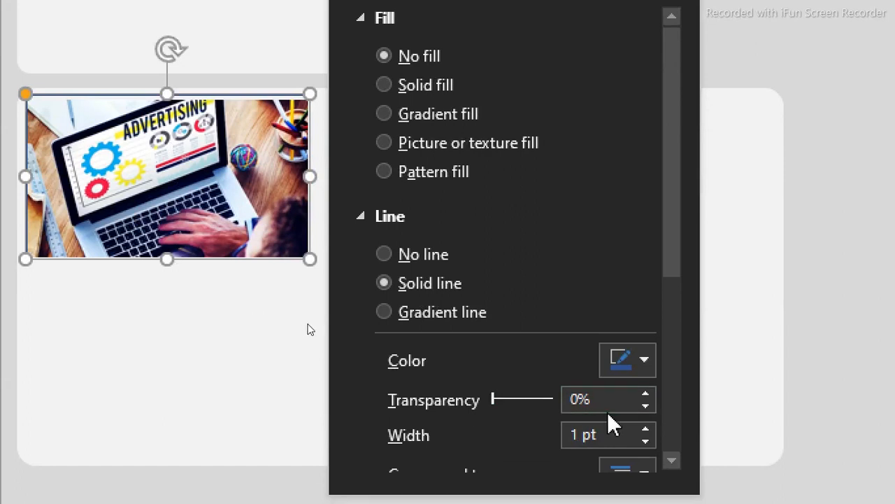
{"action": "left_click", "coordinate": [646, 429]}
{"action": "left_click", "coordinate": [646, 429]}
{"action": "left_click", "coordinate": [646, 429]}
{"action": "left_click", "coordinate": [646, 429]}
{"action": "left_click", "coordinate": [646, 429]}
{"action": "left_click", "coordinate": [645, 429]}
{"action": "left_click", "coordinate": [647, 429]}
{"action": "left_click", "coordinate": [646, 429]}
{"action": "left_click", "coordinate": [646, 429]}
{"action": "left_click", "coordinate": [646, 429]}
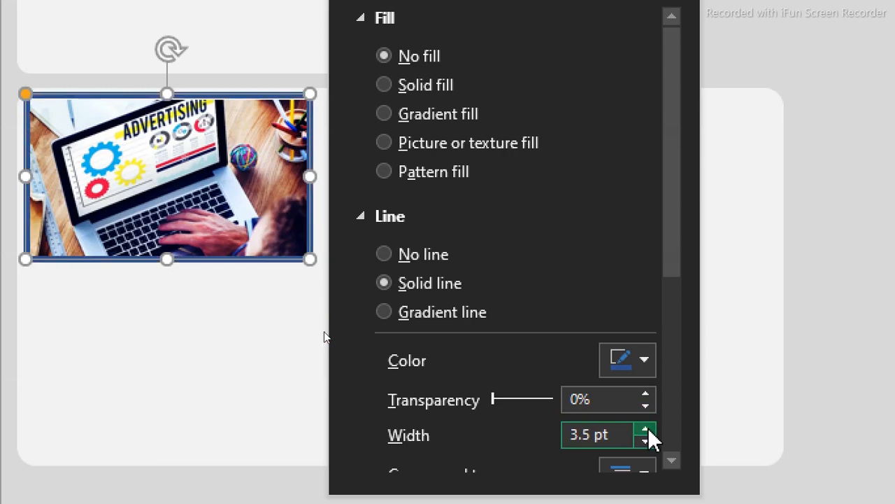
{"action": "left_click", "coordinate": [644, 361]}
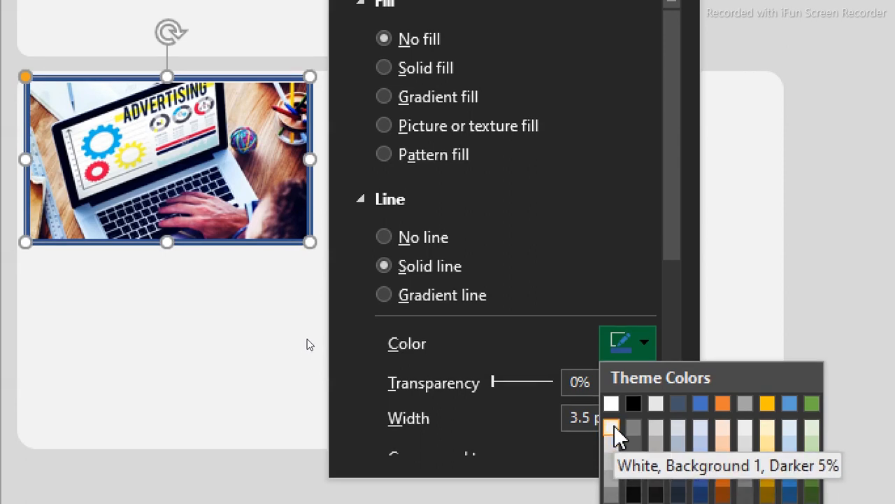
{"action": "left_click", "coordinate": [614, 426]}
{"action": "left_click", "coordinate": [829, 244]}
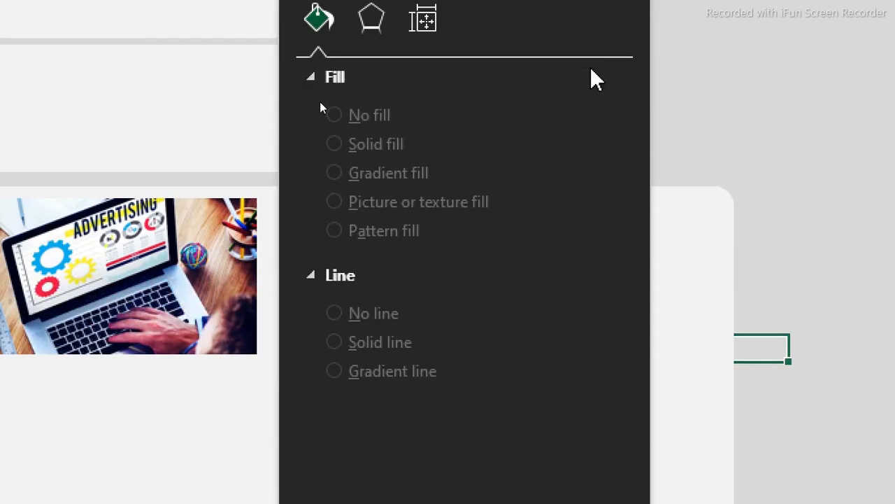
{"action": "left_click", "coordinate": [621, 85]}
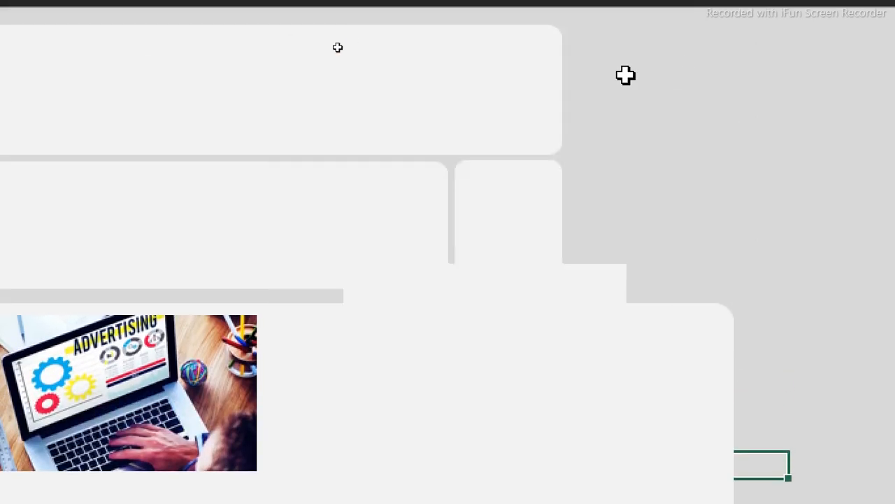
- Move the rectangle over the advertising picture and give it a gradient fill
{"action": "left_click", "coordinate": [566, 280]}
{"action": "left_click_drag", "start_coordinate": [566, 280], "coordinate": [203, 321]}
{"action": "left_click", "coordinate": [202, 323]}
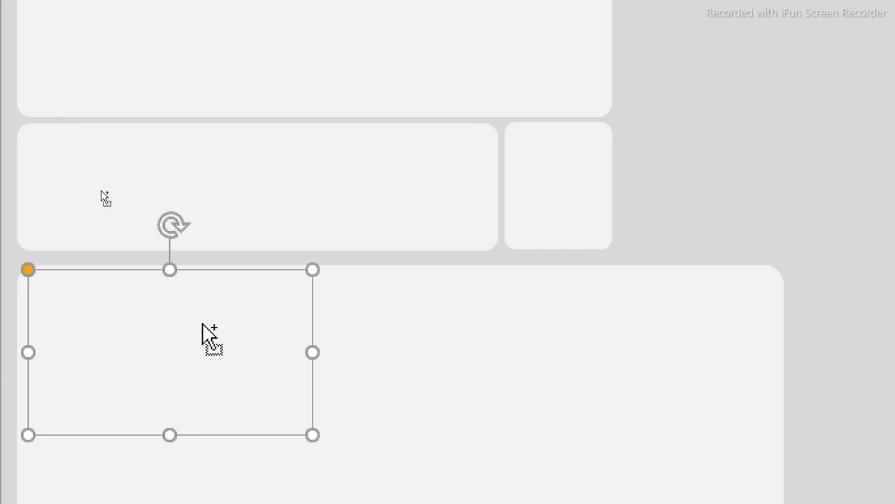
{"action": "key", "text": "ctrl+1"}
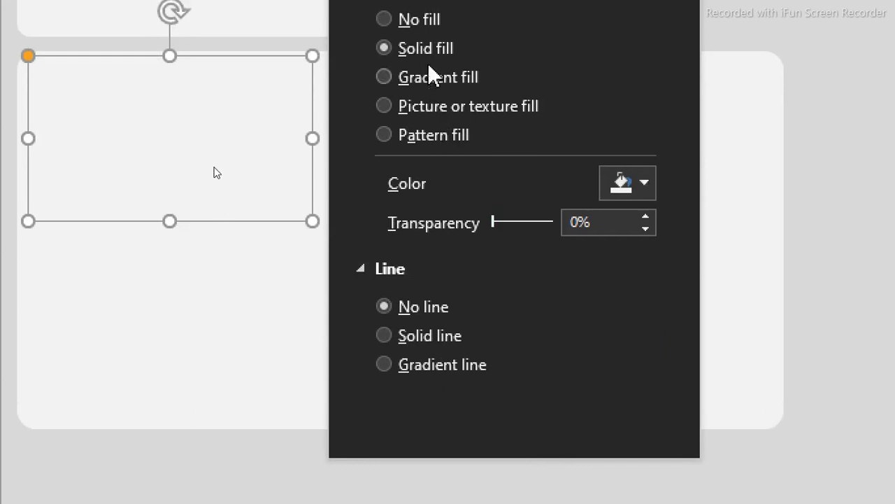
{"action": "left_click", "coordinate": [386, 78]}
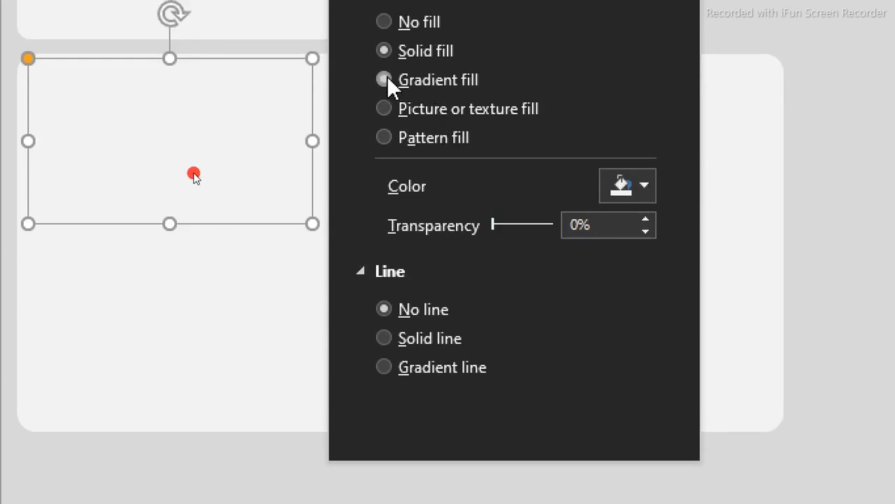
{"action": "left_click", "coordinate": [559, 371]}
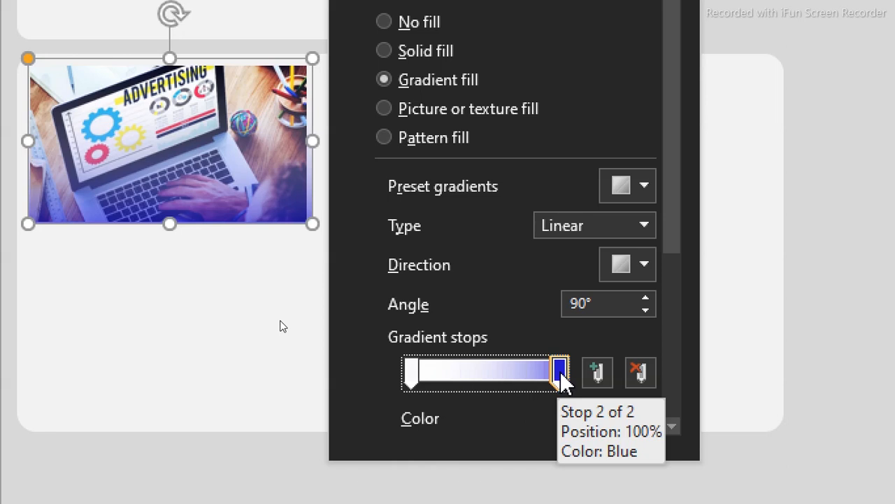
{"action": "left_click_drag", "start_coordinate": [560, 371], "coordinate": [485, 373]}
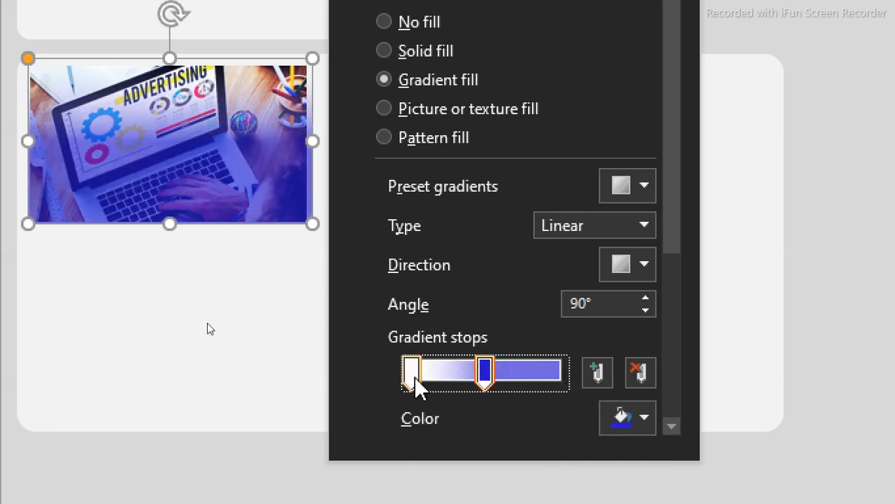
{"action": "left_click_drag", "start_coordinate": [416, 376], "coordinate": [522, 378]}
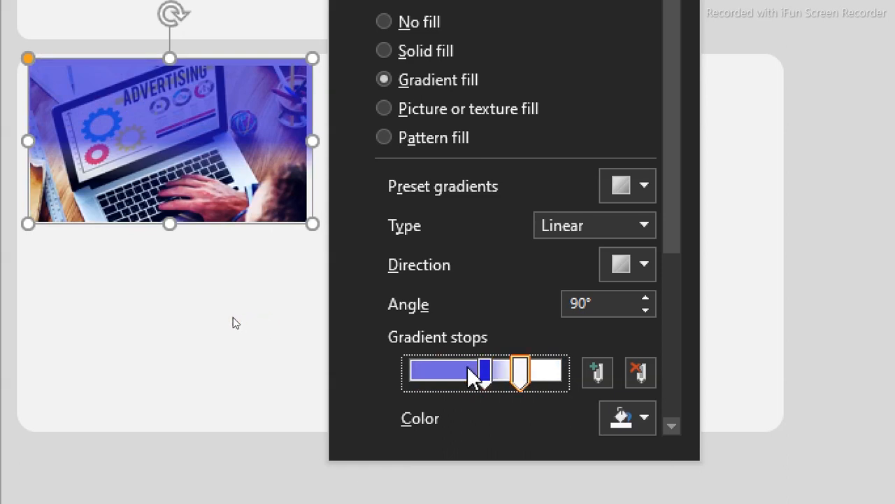
{"action": "left_click", "coordinate": [484, 371]}
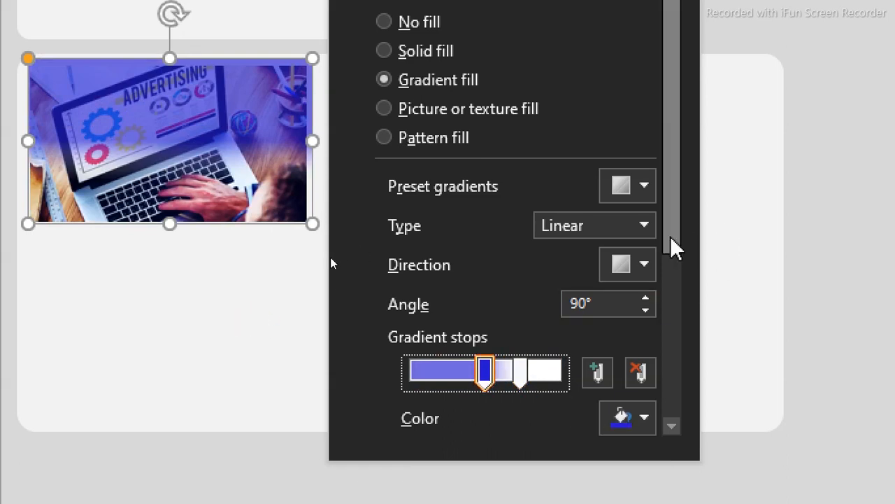
{"action": "left_click", "coordinate": [647, 265]}
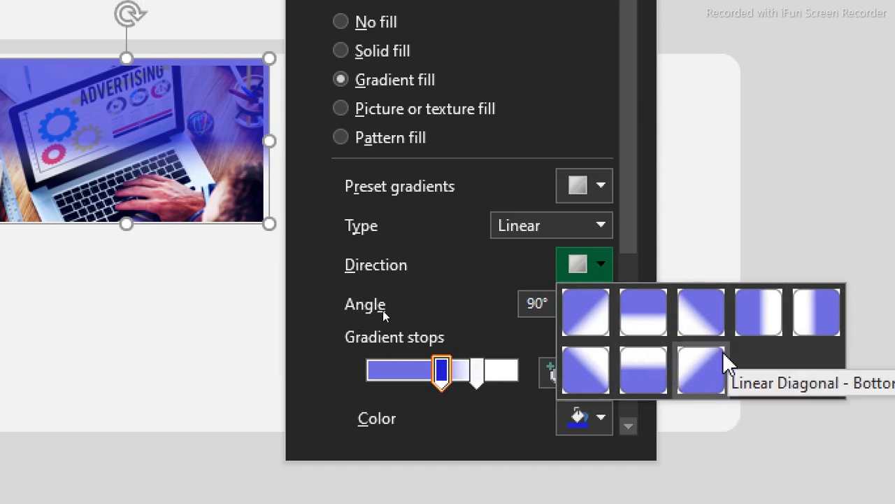
{"action": "left_click", "coordinate": [649, 381]}
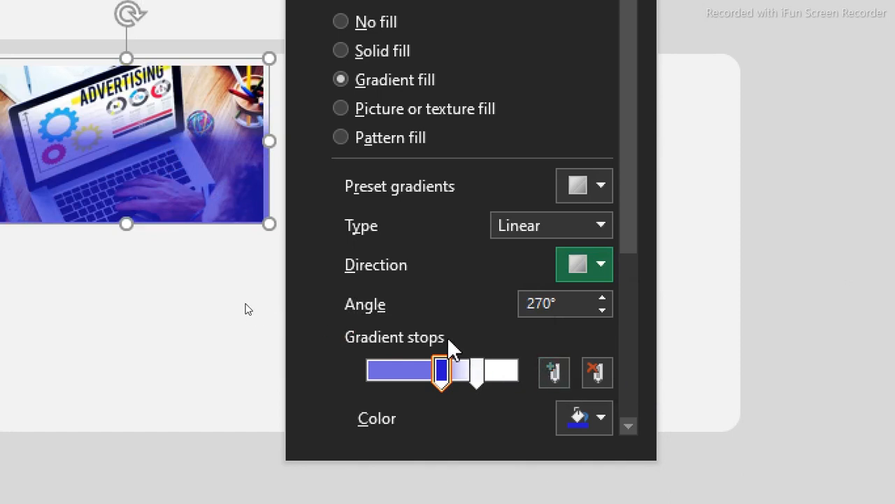
- Set the gradient to white-to-RGB 36/23/207 at 35% transparency, stops 0% and 100%, Linear Down
{"action": "left_click", "coordinate": [442, 376]}
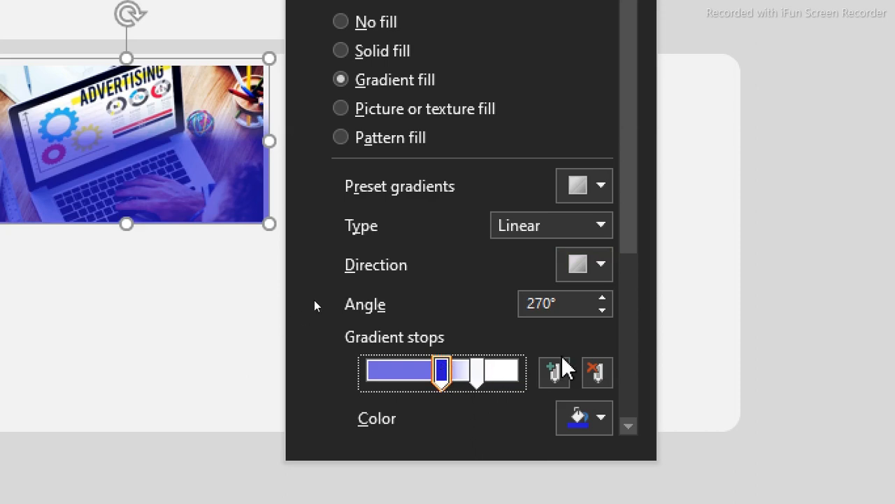
{"action": "left_click_drag", "start_coordinate": [635, 239], "coordinate": [640, 326]}
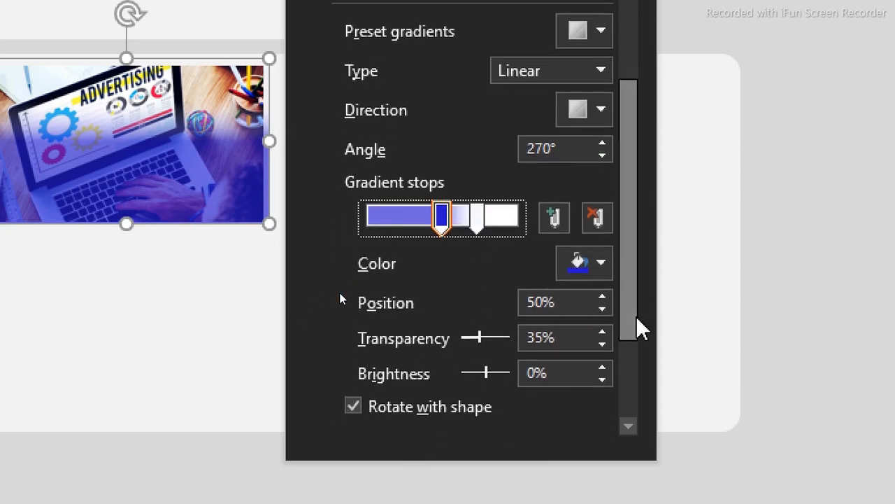
{"action": "left_click", "coordinate": [528, 338]}
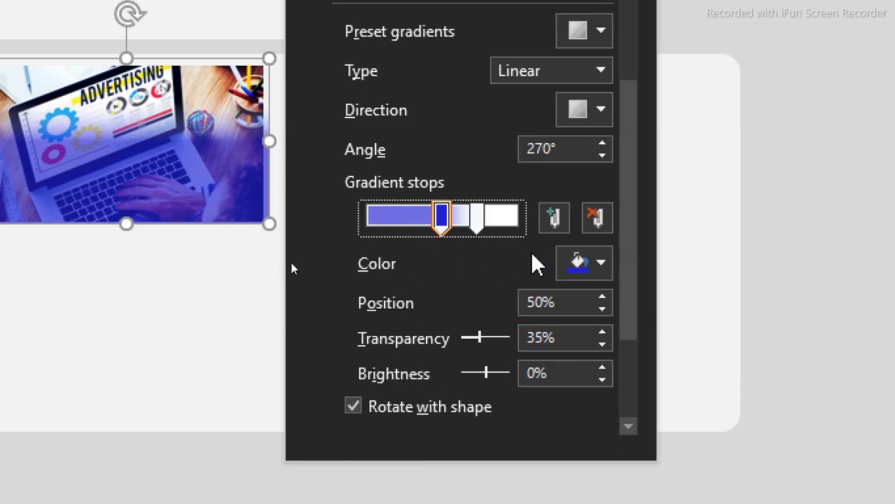
{"action": "left_click", "coordinate": [605, 267]}
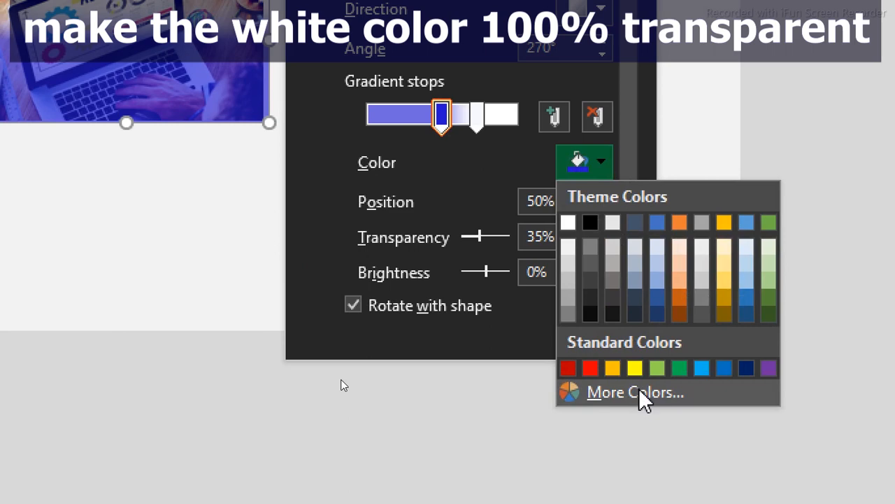
{"action": "left_click", "coordinate": [640, 393]}
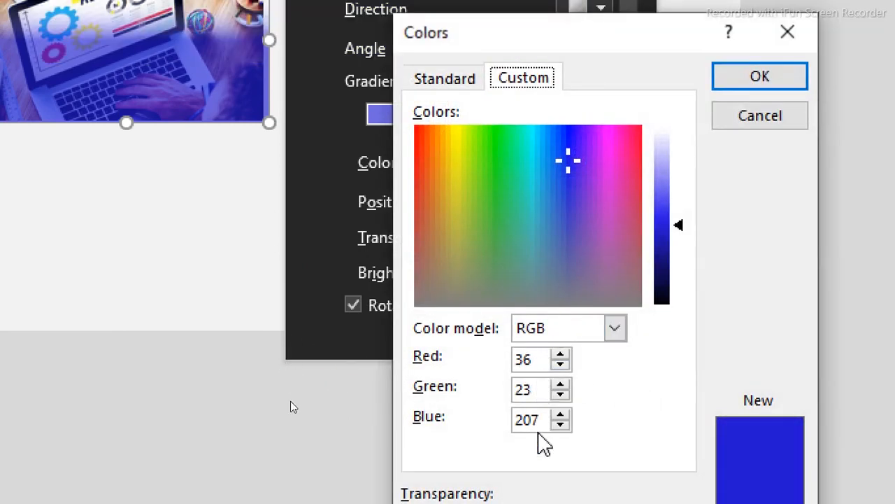
{"action": "left_click", "coordinate": [777, 87]}
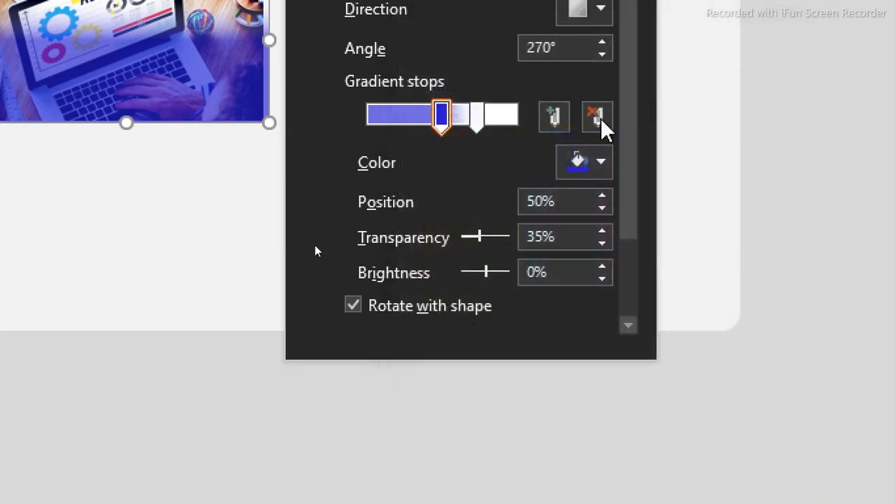
{"action": "left_click_drag", "start_coordinate": [479, 119], "coordinate": [358, 120]}
{"action": "left_click_drag", "start_coordinate": [443, 119], "coordinate": [517, 120]}
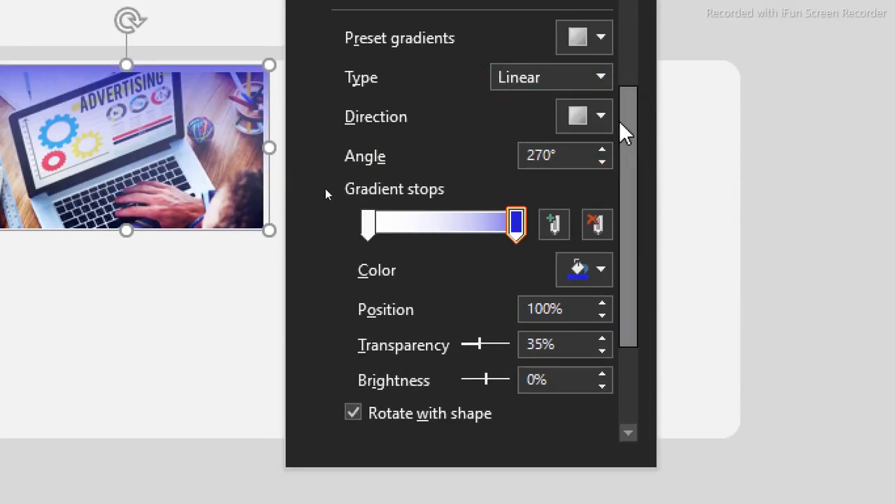
{"action": "left_click", "coordinate": [596, 117]}
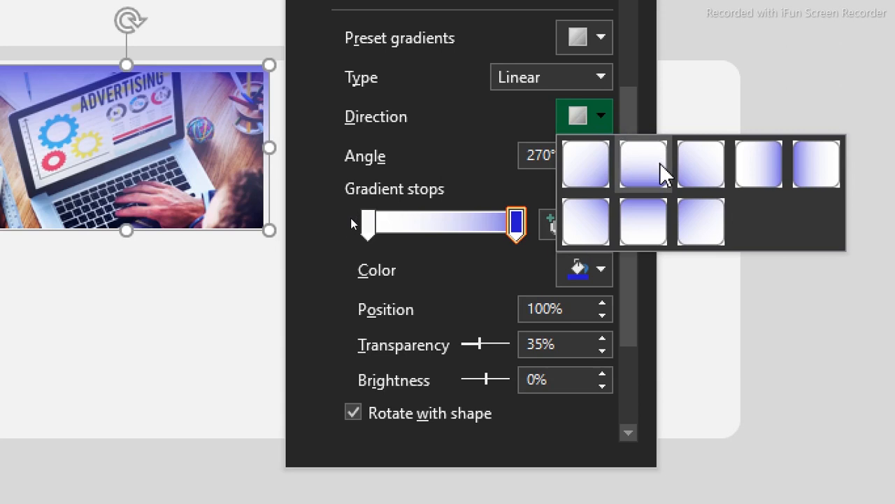
{"action": "left_click", "coordinate": [651, 193]}
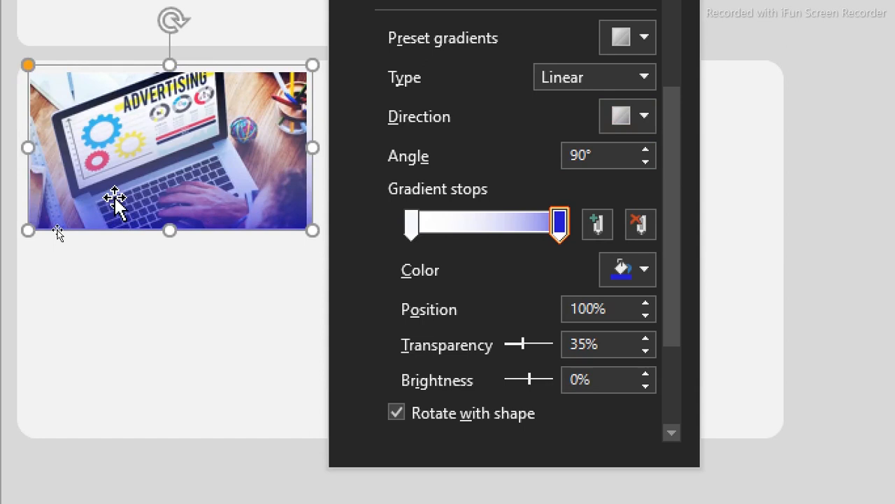
{"action": "left_click", "coordinate": [7, 196]}
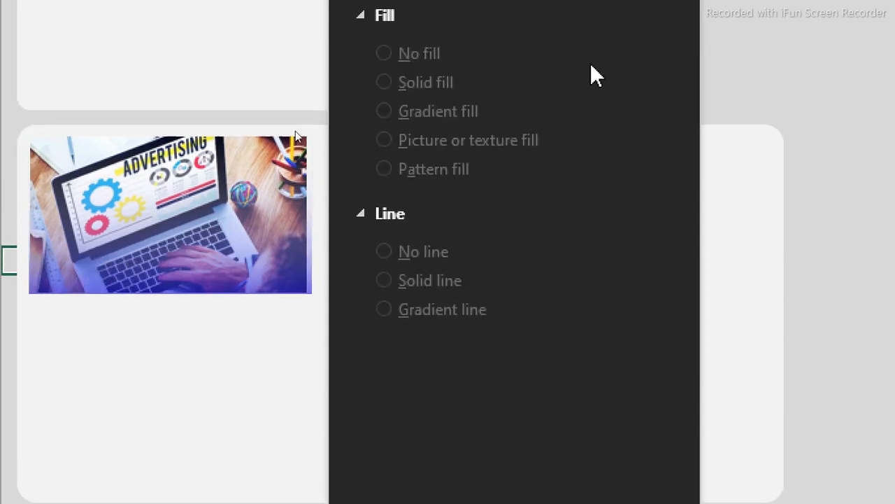
{"action": "left_click", "coordinate": [681, 65]}
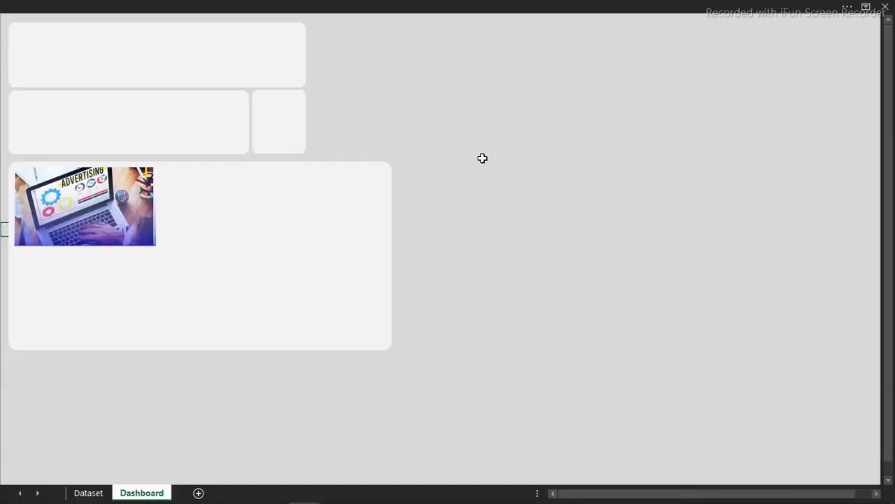
- Draw a Developer Form Controls combo box over the advertising picture's top-left corner
{"action": "left_click", "coordinate": [482, 161]}
{"action": "left_click", "coordinate": [143, 210]}
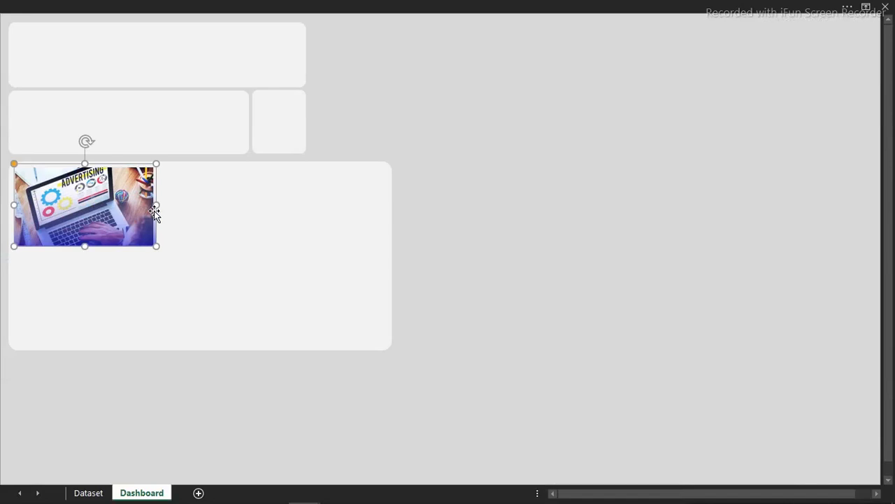
{"action": "left_click", "coordinate": [154, 204]}
{"action": "left_click", "coordinate": [383, 160]}
{"action": "left_click", "coordinate": [558, 110]}
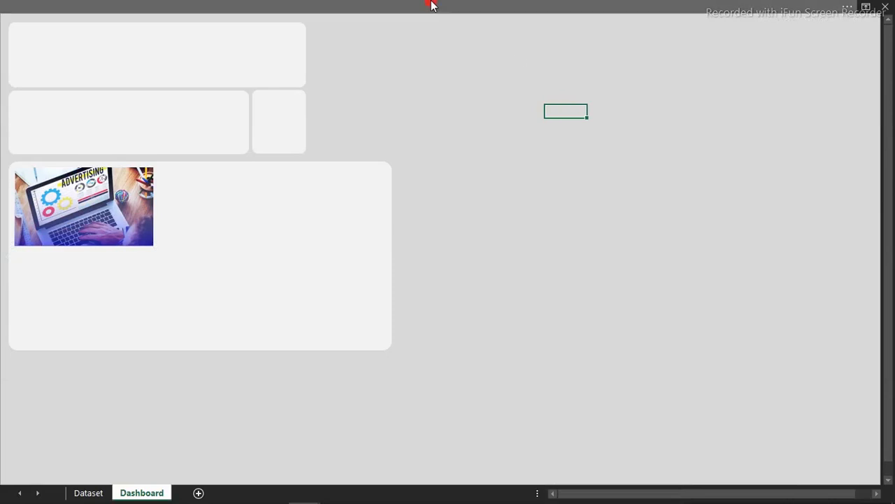
{"action": "left_click", "coordinate": [432, 6]}
{"action": "left_click", "coordinate": [409, 32]}
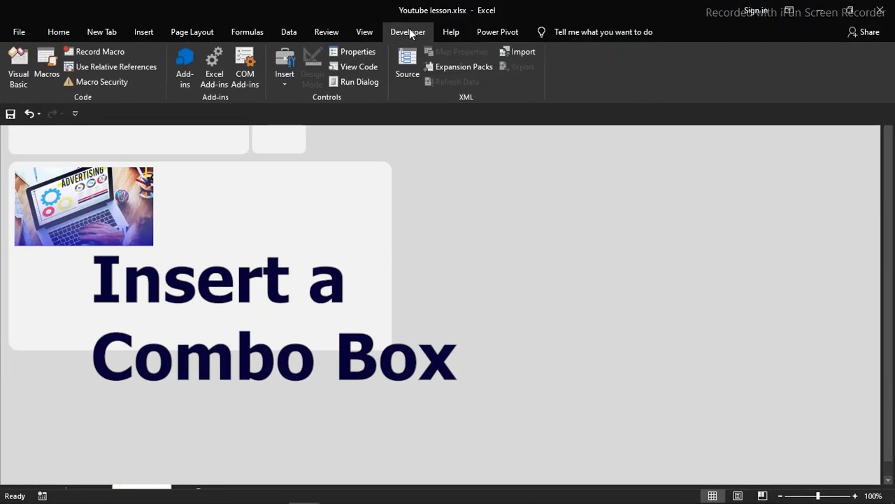
{"action": "left_click", "coordinate": [285, 70]}
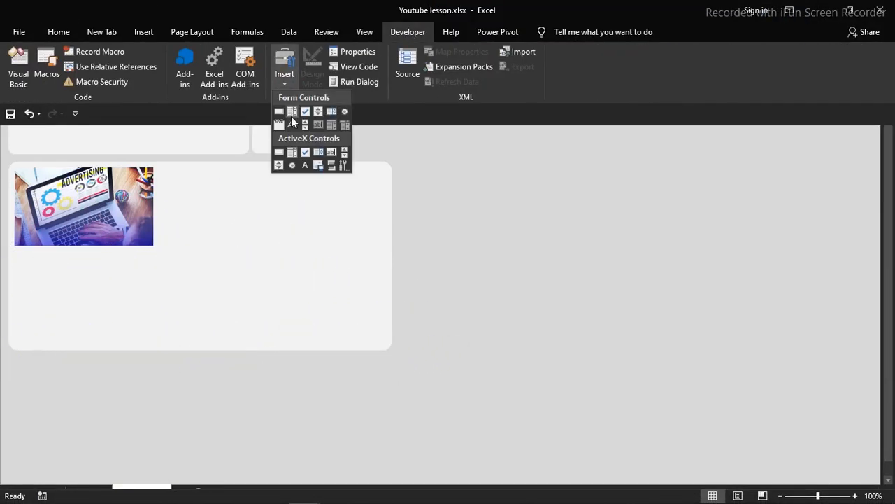
{"action": "left_click", "coordinate": [292, 112]}
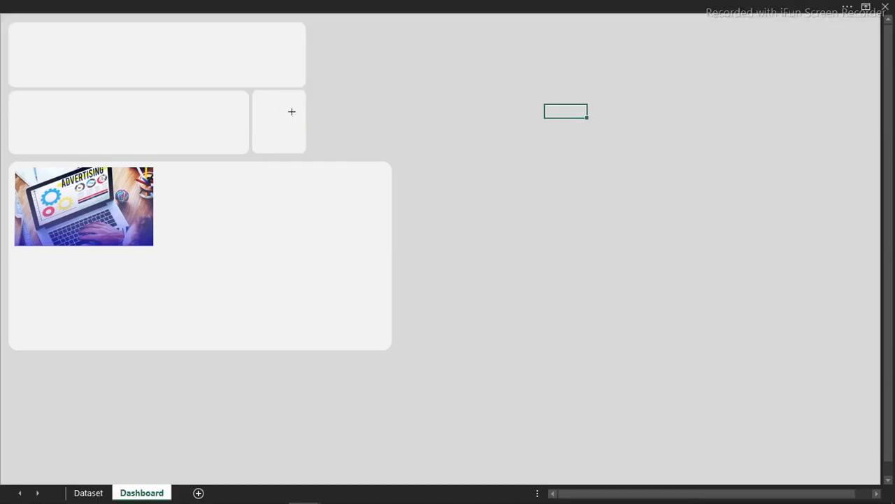
{"action": "left_click_drag", "start_coordinate": [49, 172], "coordinate": [78, 183]}
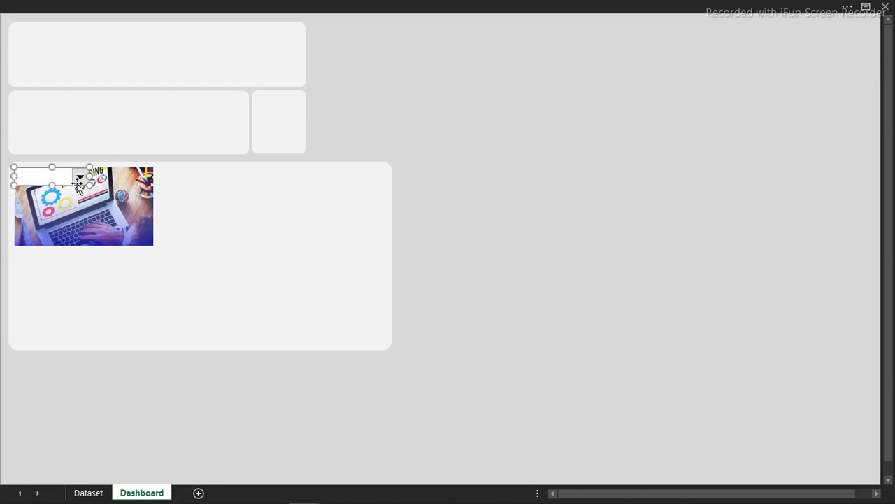
{"action": "left_click", "coordinate": [566, 136]}
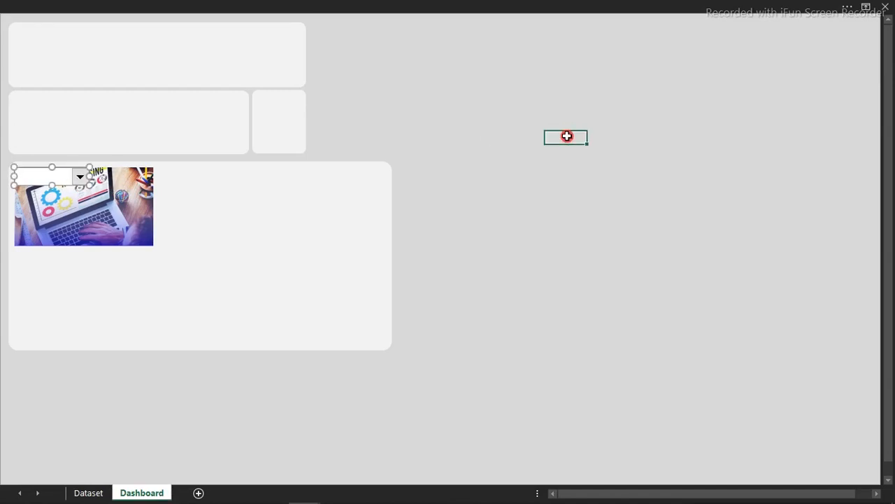
- Duplicate the panel as a square-cornered rectangle shrunk to the combo box's size
{"action": "left_click", "coordinate": [360, 199]}
{"action": "key", "text": "ctrl+d"}
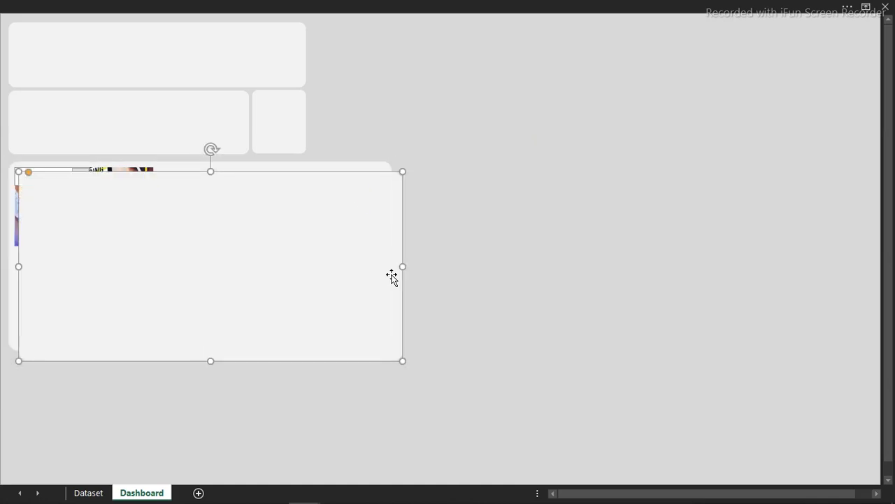
{"action": "left_click_drag", "start_coordinate": [27, 176], "coordinate": [7, 180]}
{"action": "left_click_drag", "start_coordinate": [403, 361], "coordinate": [111, 221]}
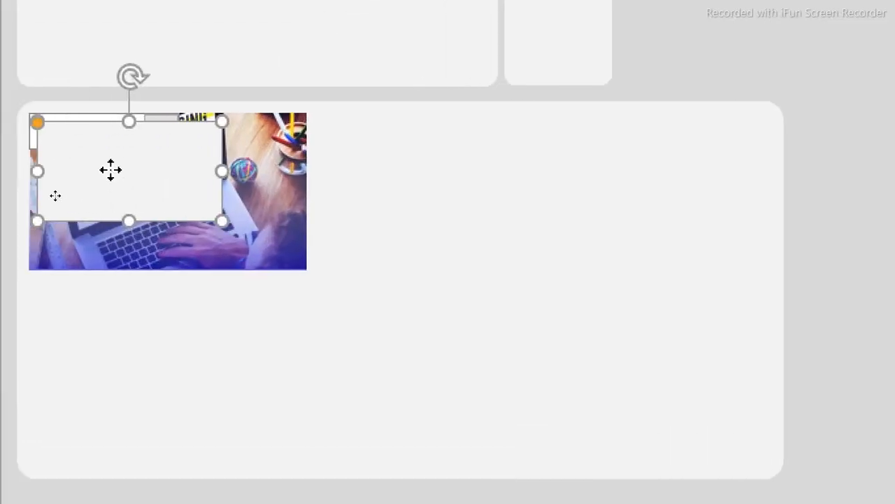
{"action": "left_click", "coordinate": [51, 192]}
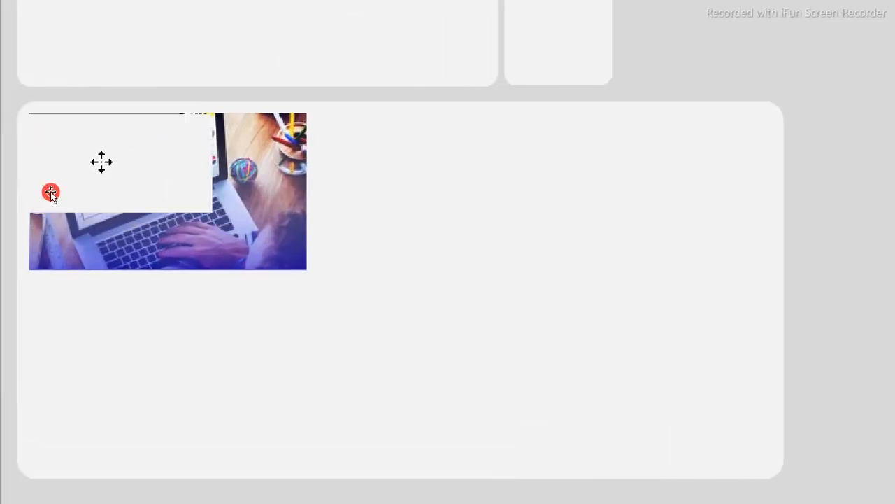
{"action": "left_click_drag", "start_coordinate": [212, 213], "coordinate": [171, 153]}
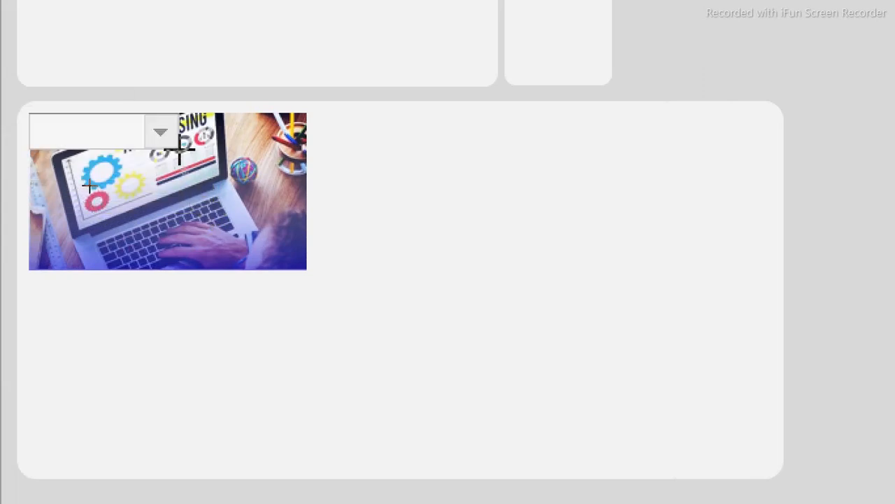
{"action": "left_click", "coordinate": [181, 149]}
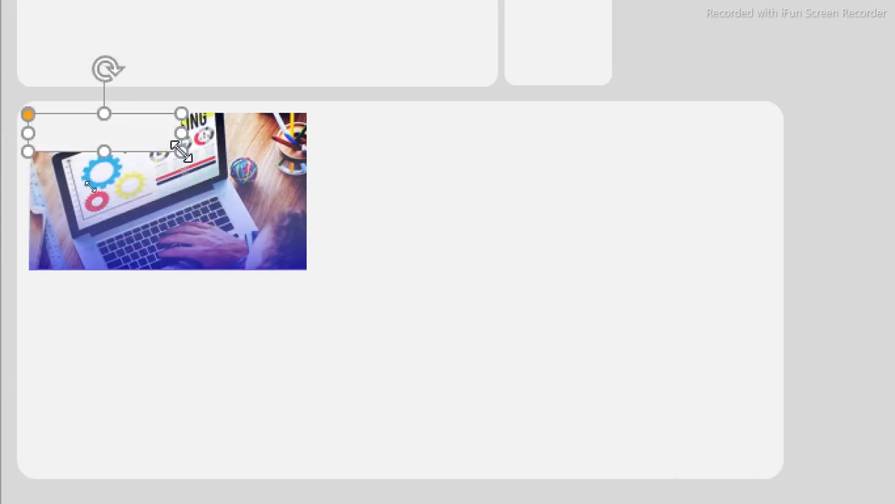
- Give the small box no fill and a 3.5 pt solid outline
{"action": "left_click", "coordinate": [106, 105]}
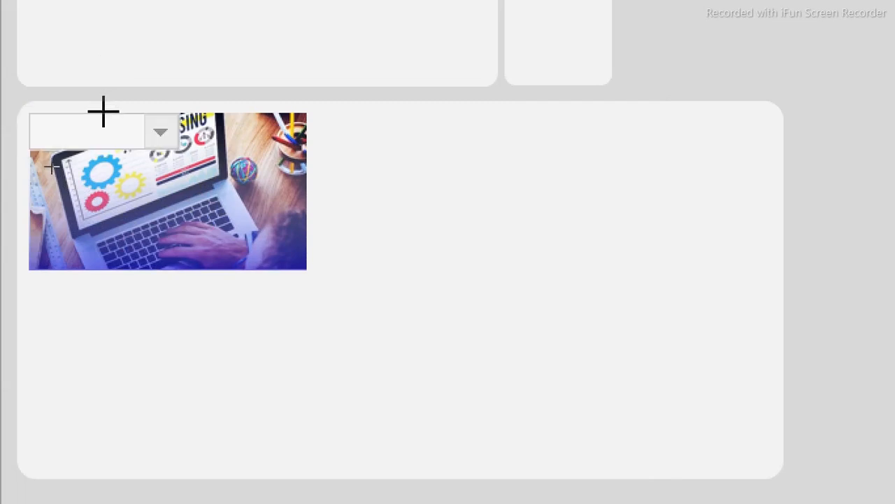
{"action": "left_click", "coordinate": [103, 112]}
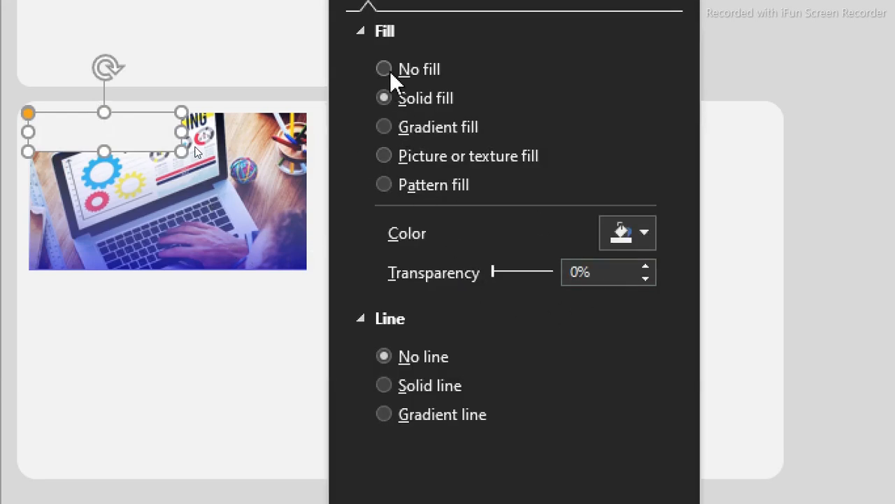
{"action": "left_click", "coordinate": [390, 71]}
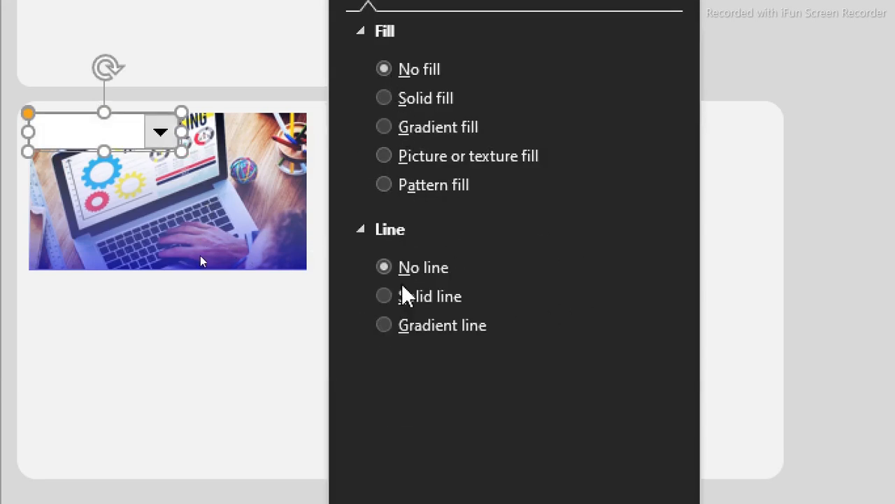
{"action": "left_click", "coordinate": [398, 303]}
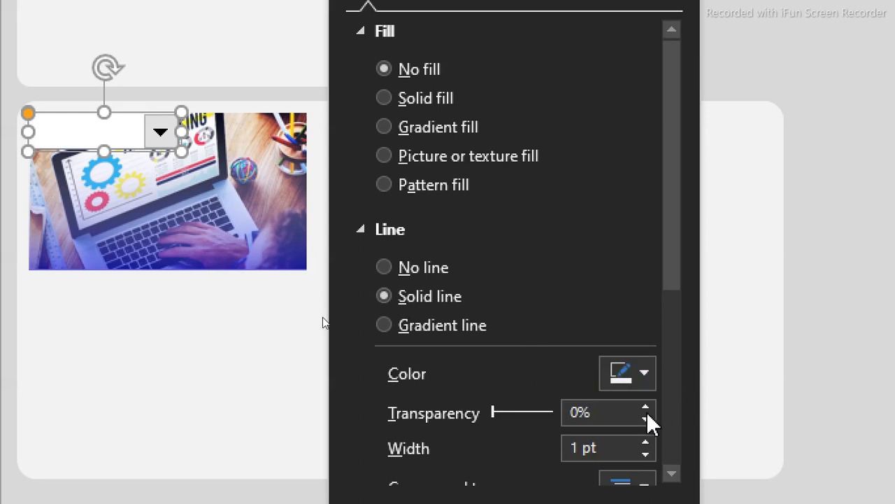
{"action": "left_click_drag", "start_coordinate": [652, 442], "coordinate": [652, 442]}
{"action": "left_click", "coordinate": [652, 442]}
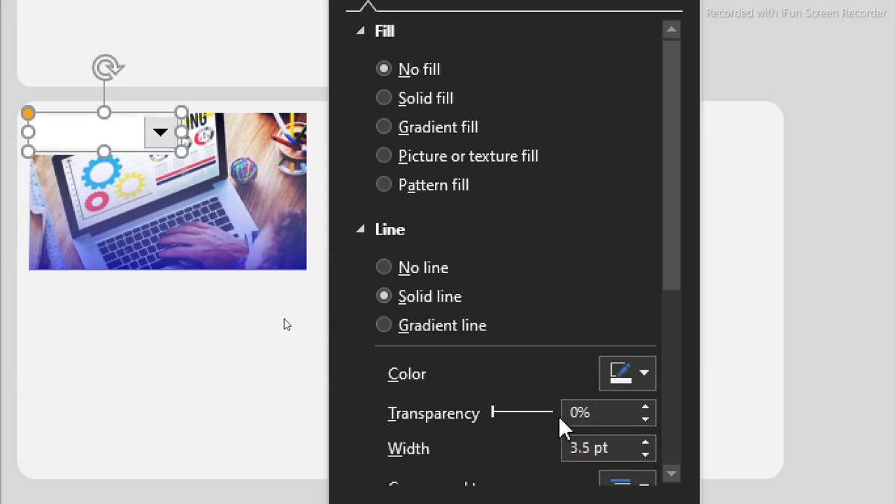
{"action": "left_click", "coordinate": [645, 375]}
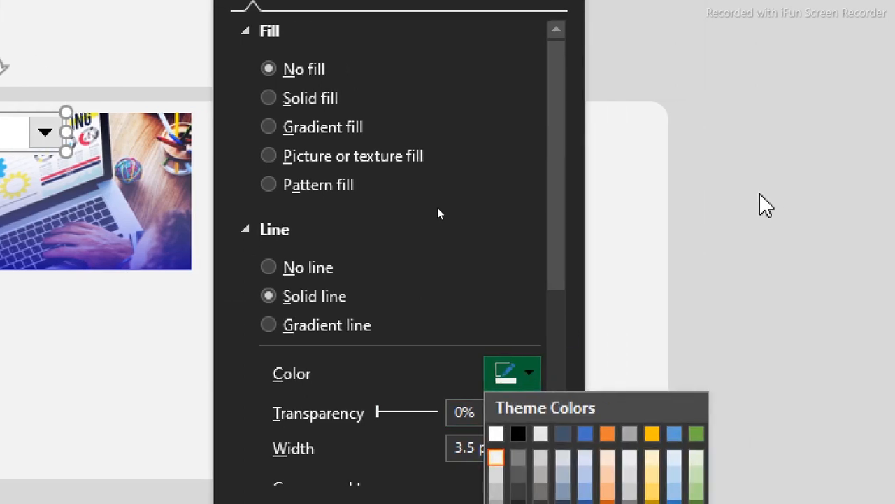
{"action": "left_click", "coordinate": [876, 194]}
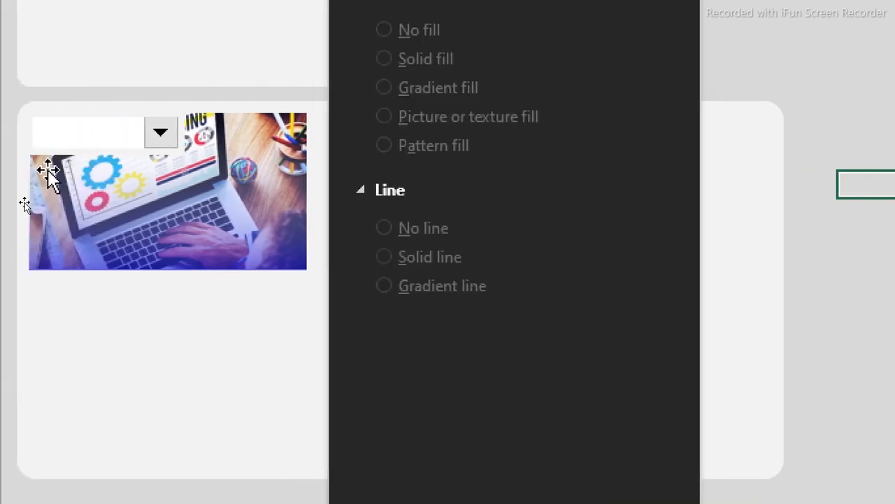
- Check the combo box list, reposition it on the picture's corner, and close the Format Shape pane
{"action": "left_click", "coordinate": [44, 136]}
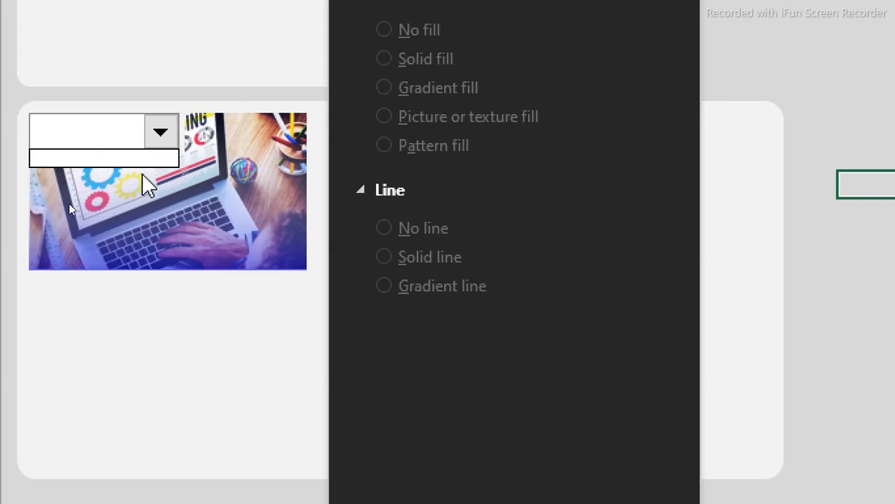
{"action": "left_click", "coordinate": [831, 83]}
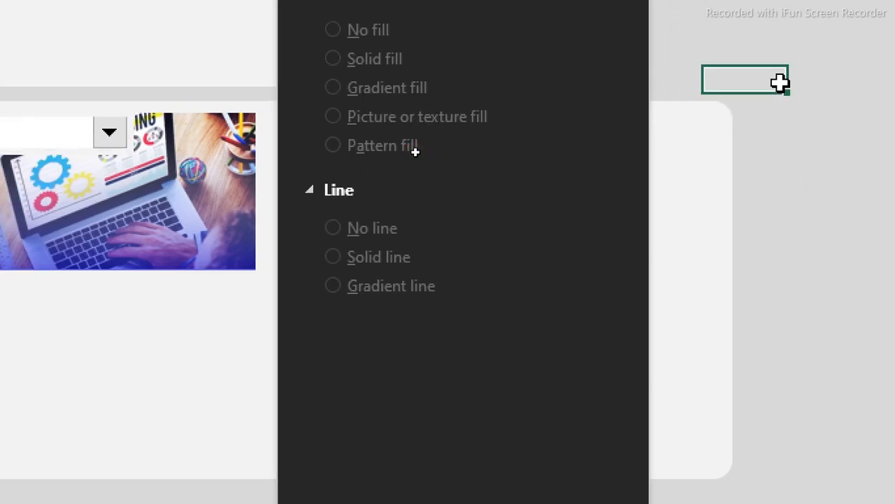
{"action": "left_click", "coordinate": [6, 152]}
{"action": "left_click_drag", "start_coordinate": [58, 152], "coordinate": [64, 201]}
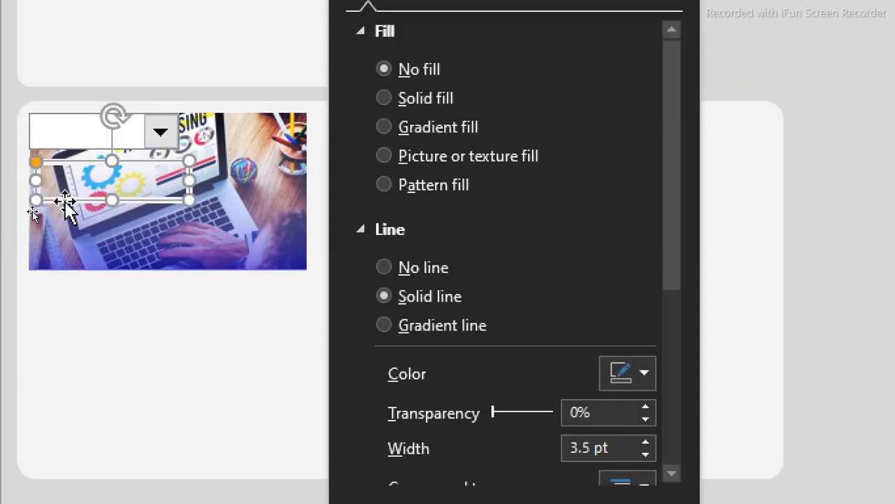
{"action": "left_click", "coordinate": [7, 287]}
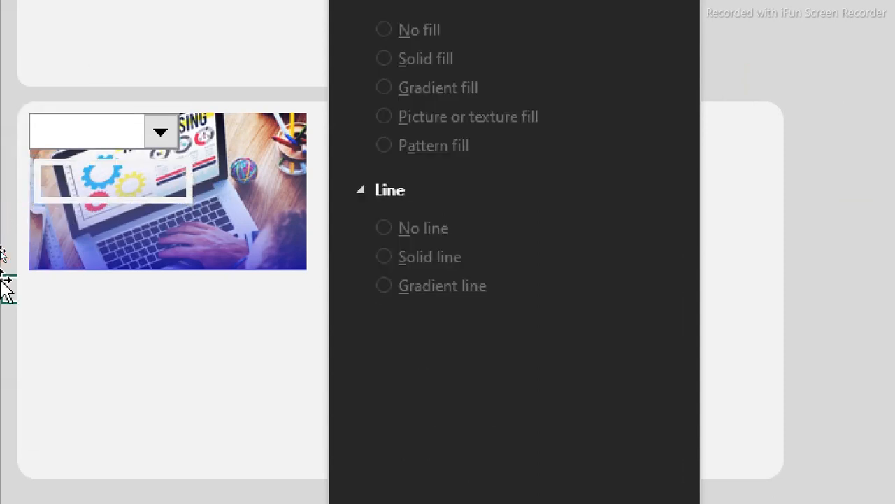
{"action": "key", "text": "ctrl+z"}
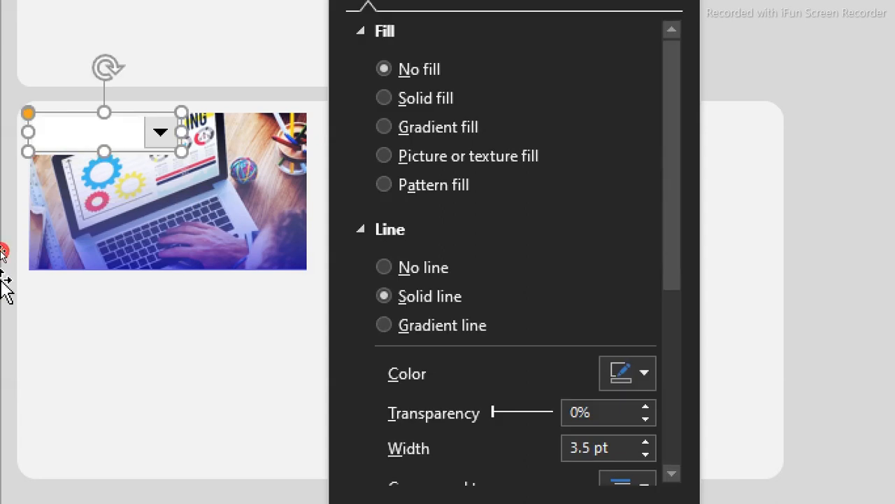
{"action": "left_click", "coordinate": [6, 285]}
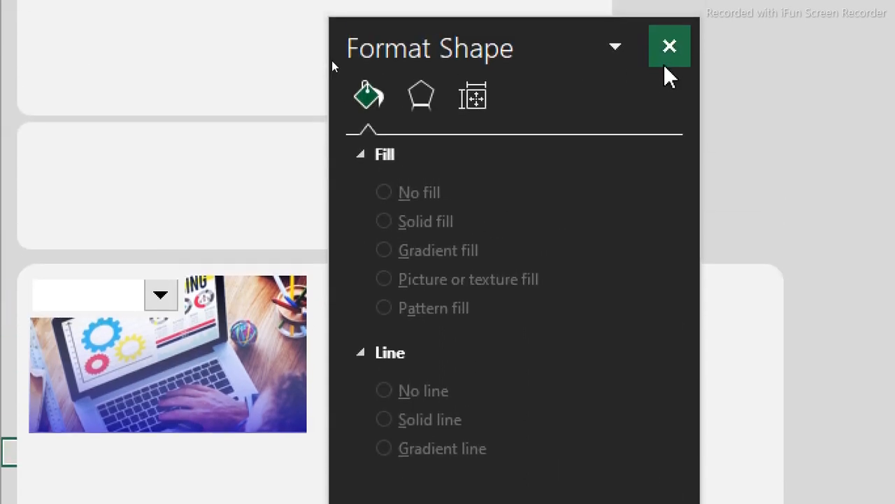
{"action": "left_click", "coordinate": [665, 63]}
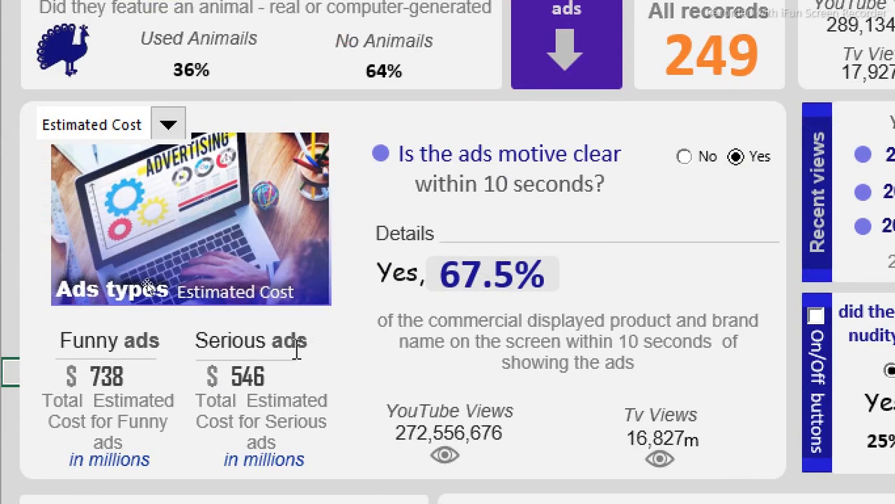
- Pick Records, then Youtube Views, then Estimated Cost in the dashboard drop-down to check the totals
{"action": "left_click", "coordinate": [170, 133]}
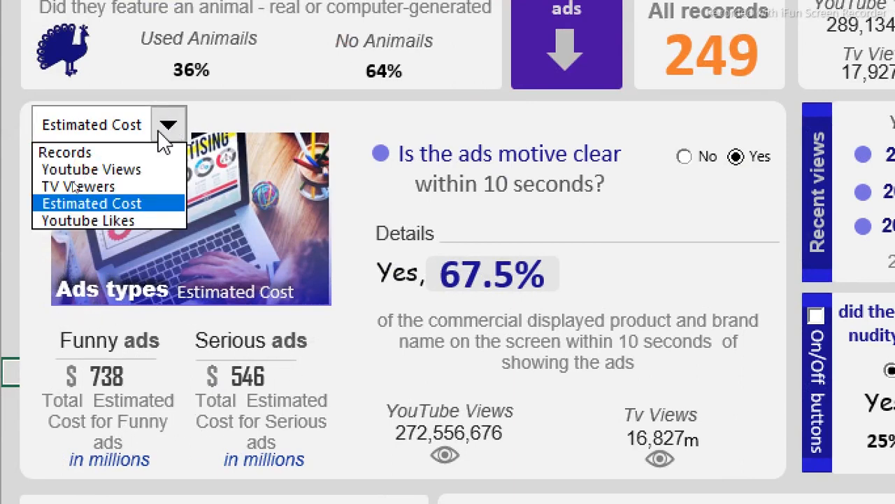
{"action": "left_click", "coordinate": [107, 153]}
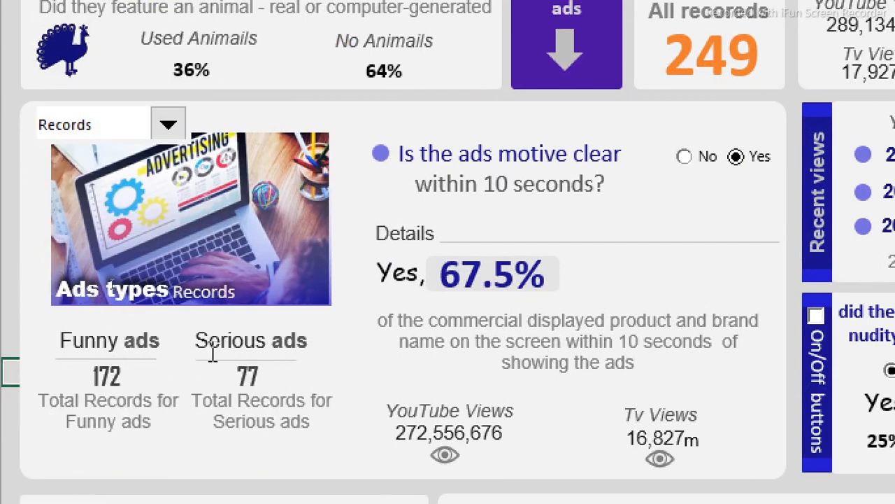
{"action": "left_click", "coordinate": [170, 127]}
{"action": "left_click", "coordinate": [136, 173]}
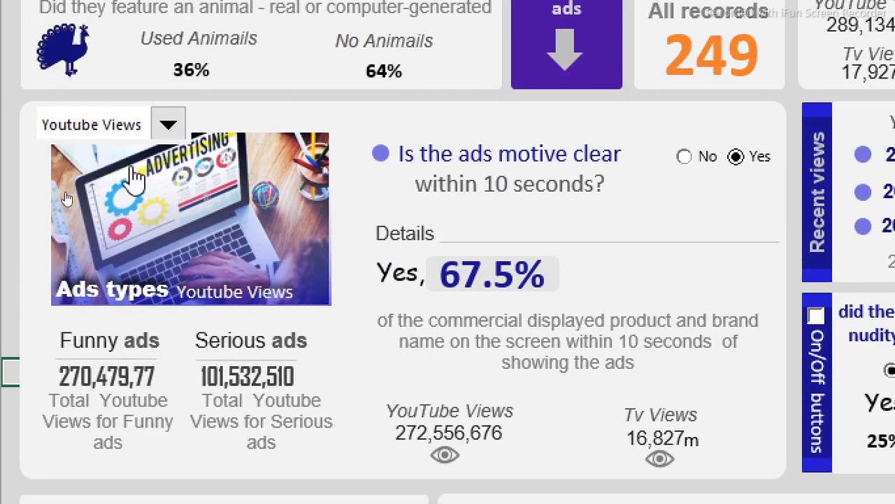
{"action": "left_click", "coordinate": [168, 124]}
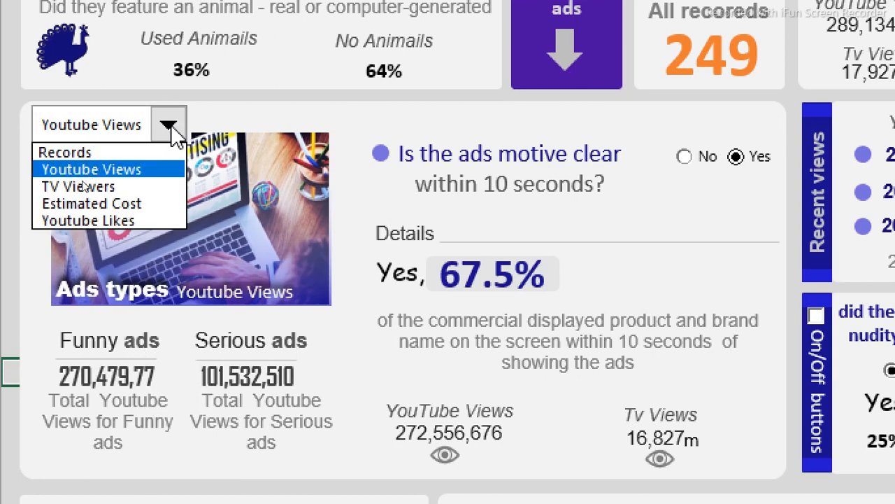
{"action": "left_click", "coordinate": [139, 203]}
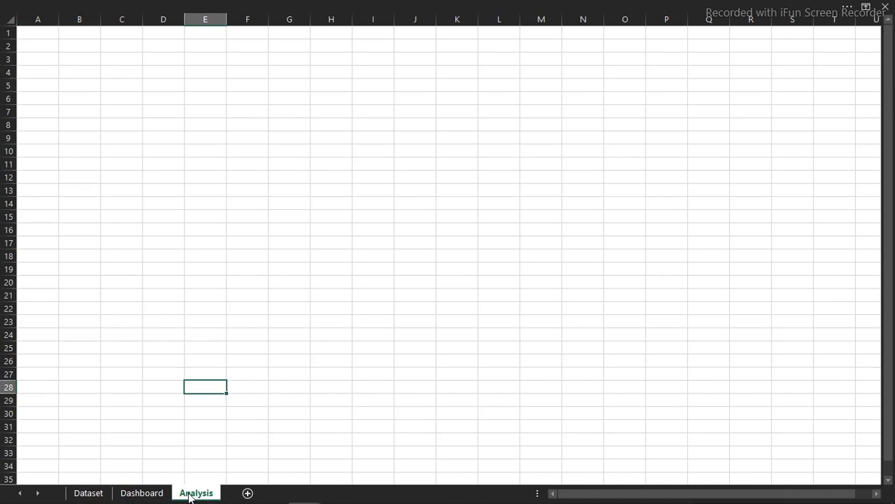
- Insert a PivotTable from the Dataset table into the existing Analysis sheet at B3
{"action": "left_click", "coordinate": [88, 493]}
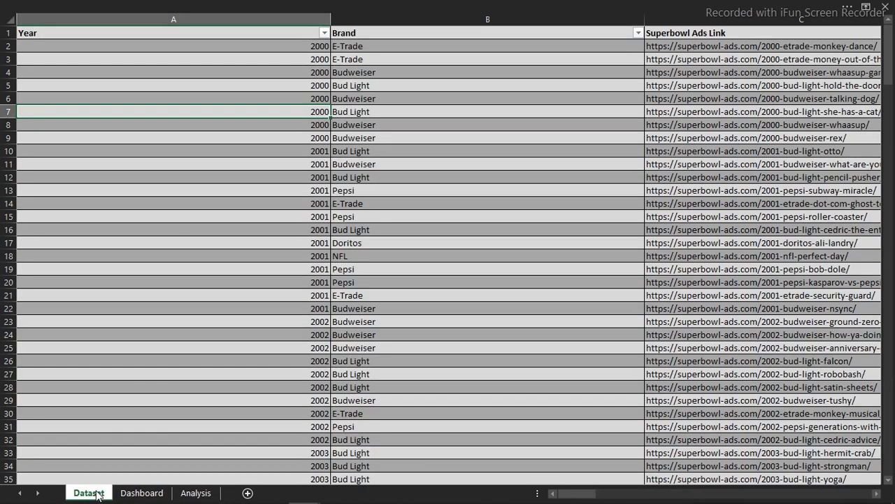
{"action": "left_click", "coordinate": [243, 215]}
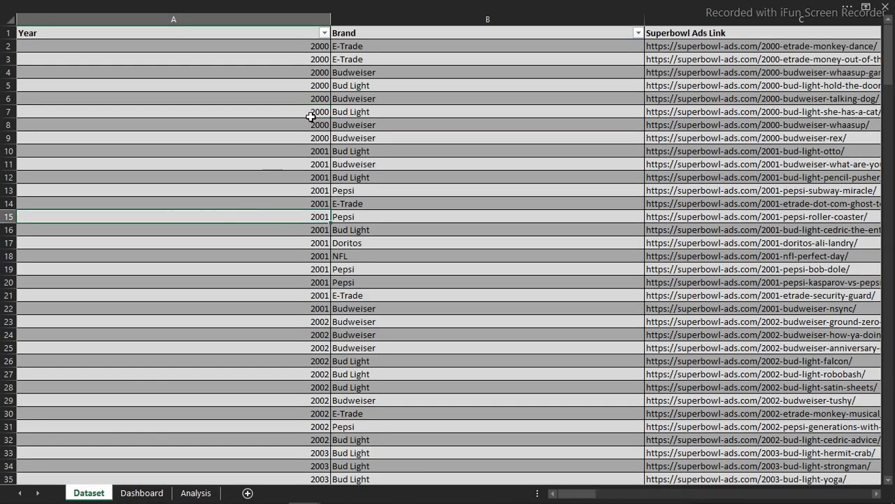
{"action": "left_click", "coordinate": [440, 4]}
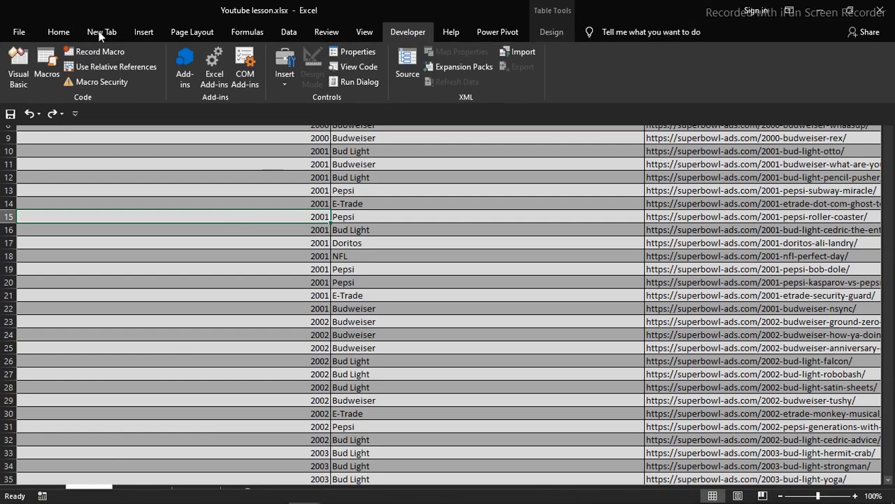
{"action": "left_click", "coordinate": [143, 32]}
{"action": "left_click", "coordinate": [35, 57]}
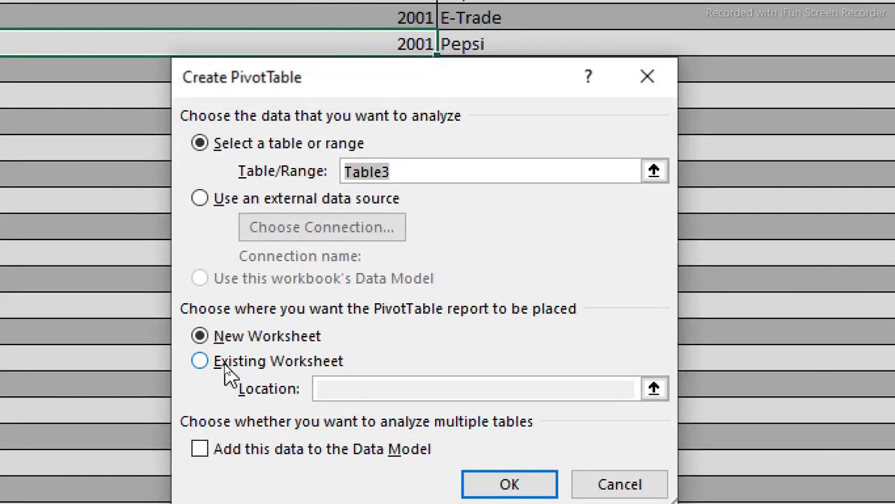
{"action": "left_click", "coordinate": [204, 364]}
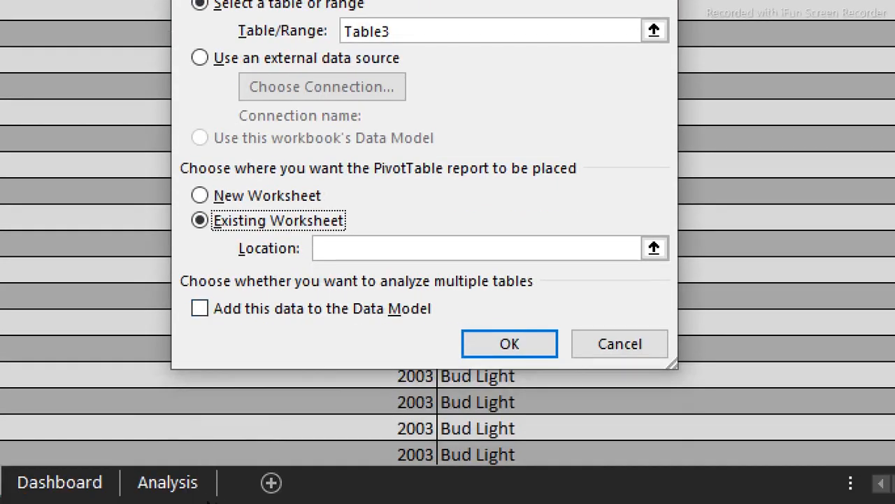
{"action": "left_click", "coordinate": [169, 483]}
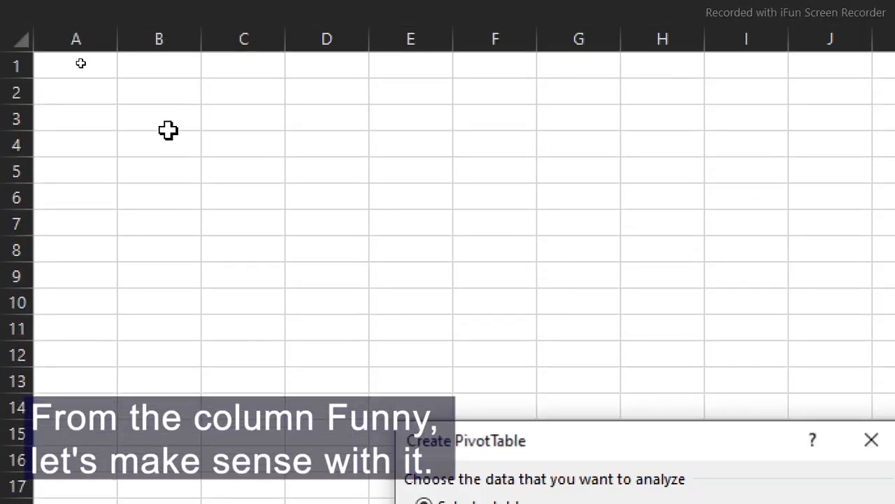
{"action": "left_click", "coordinate": [176, 133]}
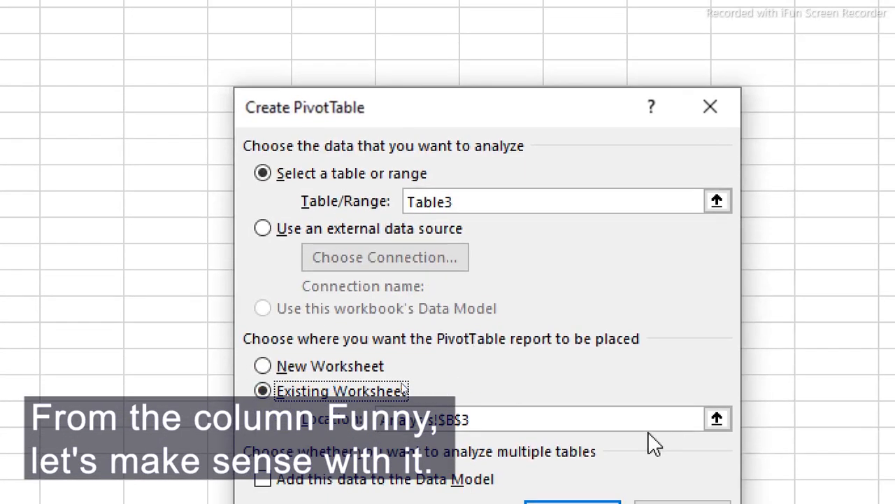
{"action": "left_click", "coordinate": [579, 501]}
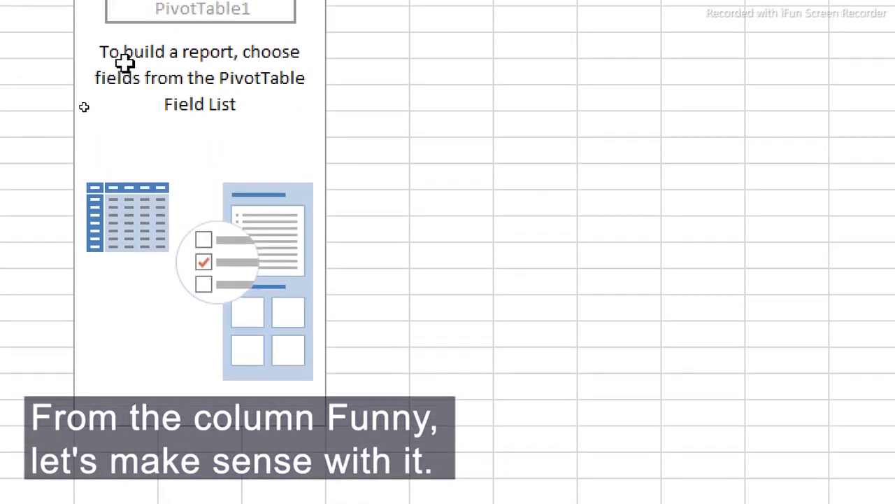
- Put Funny in the pivot rows and add Count of Funny to the values
{"action": "left_click", "coordinate": [174, 64]}
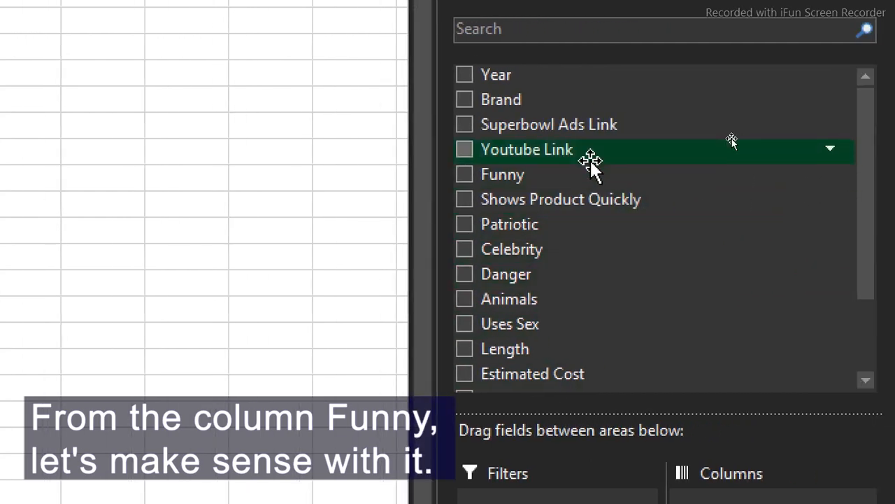
{"action": "left_click", "coordinate": [467, 176]}
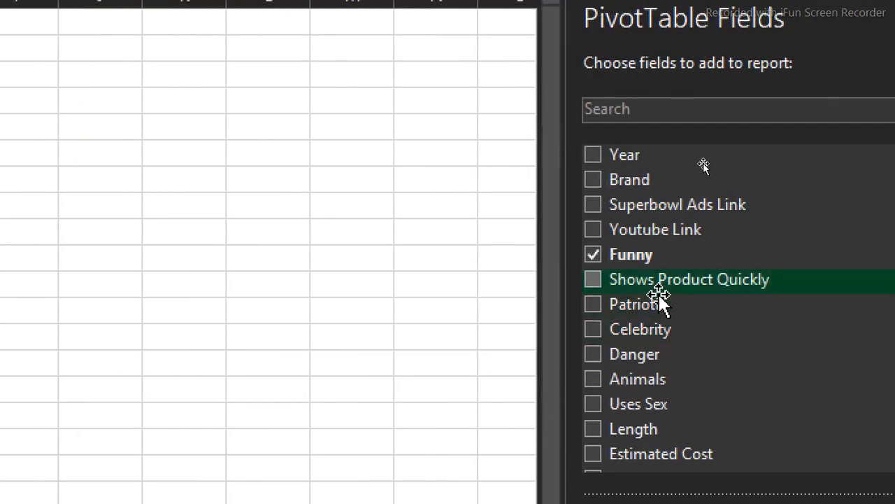
{"action": "left_click_drag", "start_coordinate": [622, 257], "coordinate": [894, 503]}
{"action": "left_click_drag", "start_coordinate": [785, 441], "coordinate": [763, 435]}
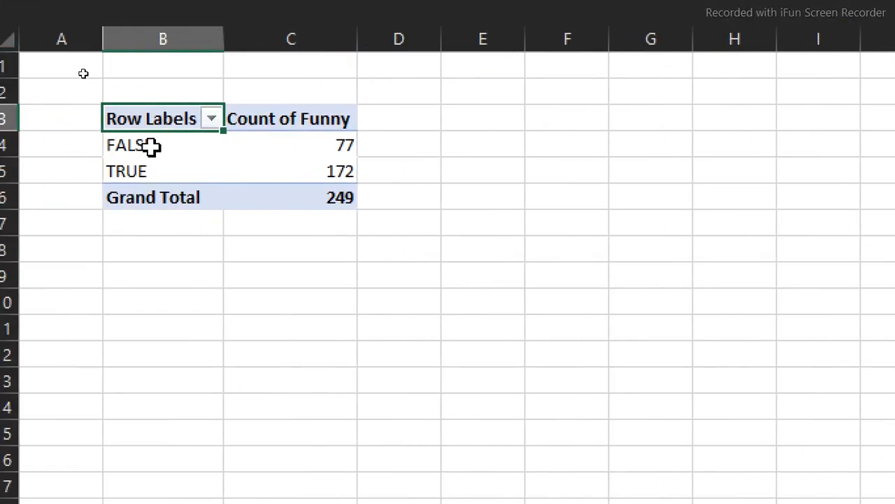
- Add sums of Estimated Cost, Youtube Views, Youtube Likes and TV Viewers, then select headers C3:G3
{"action": "mouse_move", "coordinate": [315, 170]}
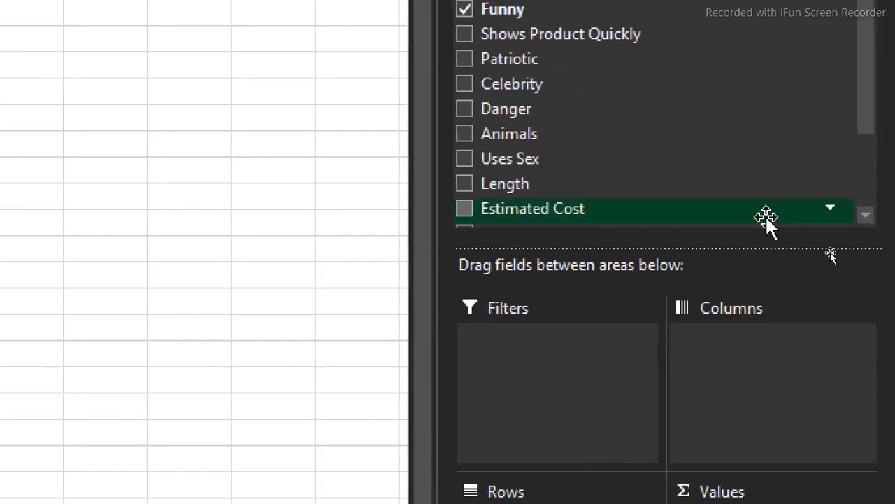
{"action": "left_click_drag", "start_coordinate": [871, 117], "coordinate": [875, 180]}
{"action": "left_click", "coordinate": [465, 105]}
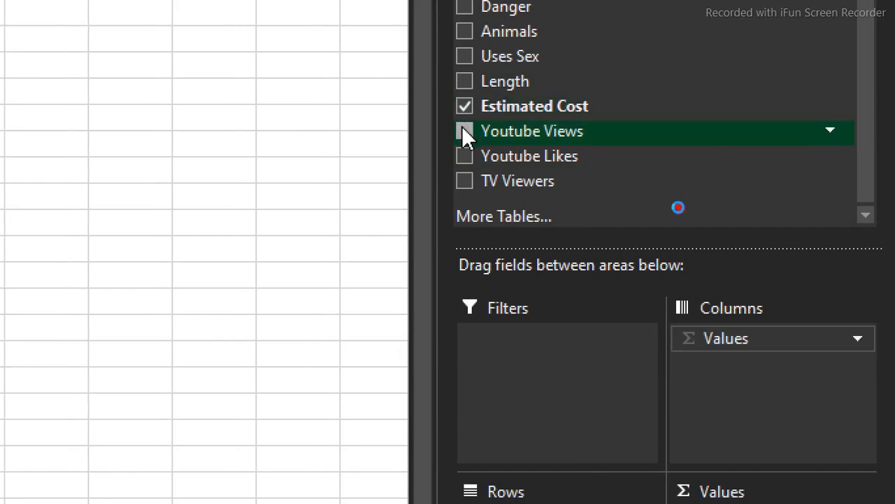
{"action": "left_click", "coordinate": [465, 131]}
{"action": "left_click", "coordinate": [465, 155]}
{"action": "left_click", "coordinate": [465, 181]}
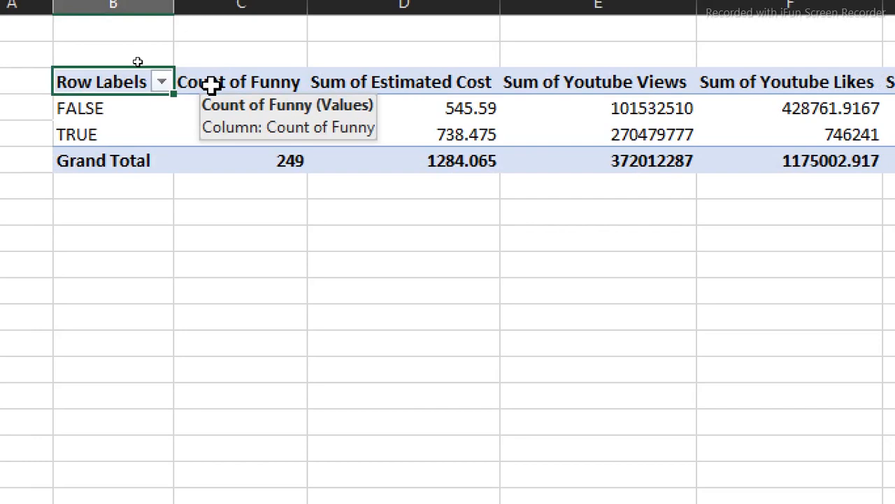
{"action": "left_click_drag", "start_coordinate": [210, 84], "coordinate": [322, 115]}
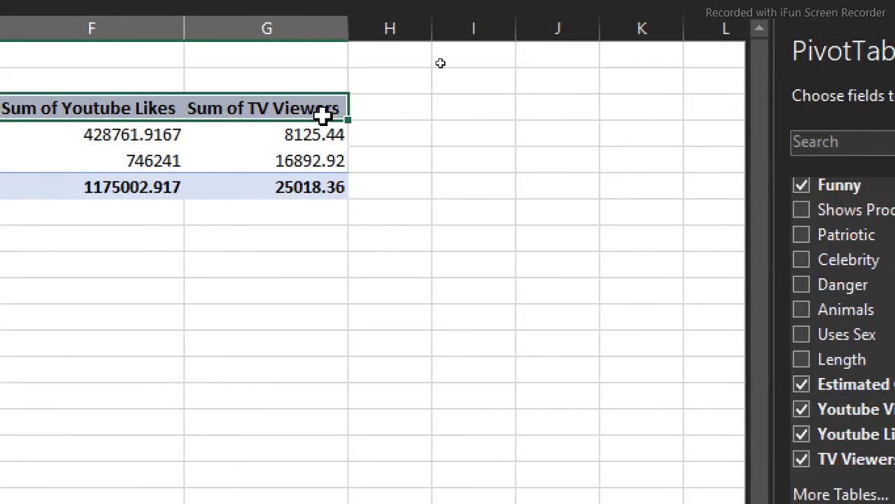
- Strip 'Sum of' from the pivot's value headers with Find and Replace
{"action": "key", "text": "ctrl+h"}
{"action": "key", "text": "Escape"}
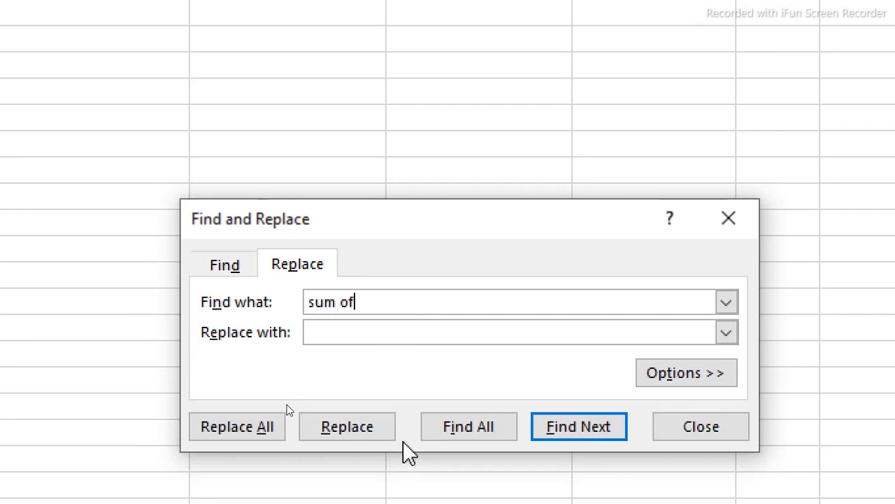
{"action": "left_click", "coordinate": [262, 432]}
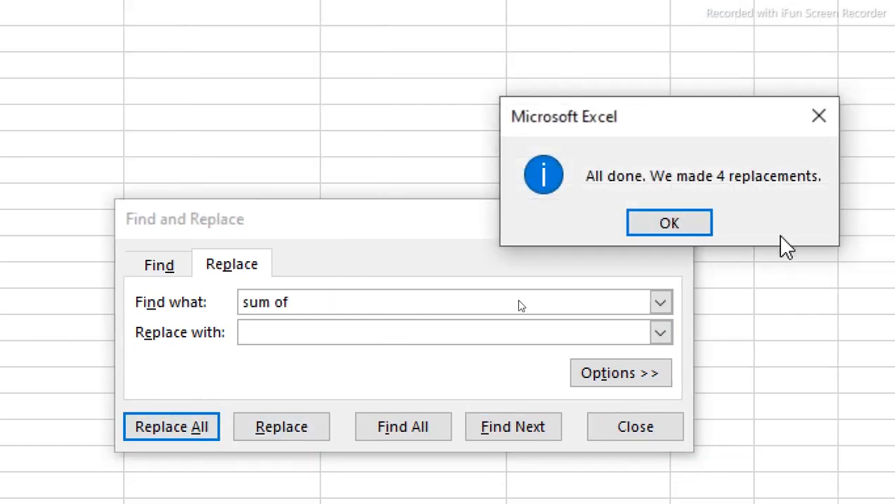
{"action": "left_click", "coordinate": [750, 219]}
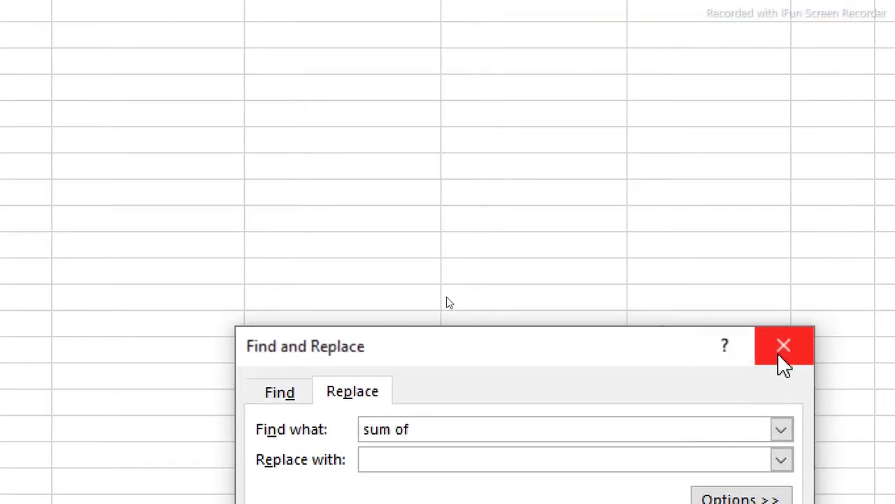
{"action": "left_click", "coordinate": [893, 466]}
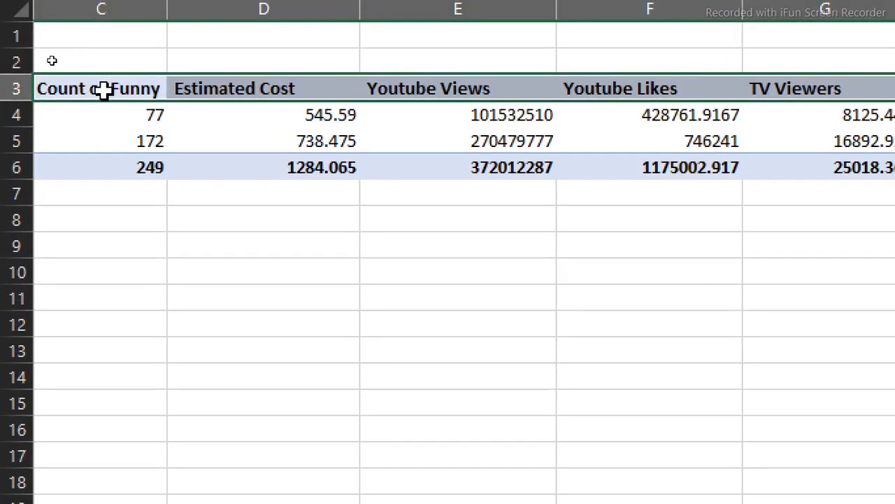
- Rename the Count of Funny field to Records in Value Field Settings
{"action": "left_click", "coordinate": [103, 73]}
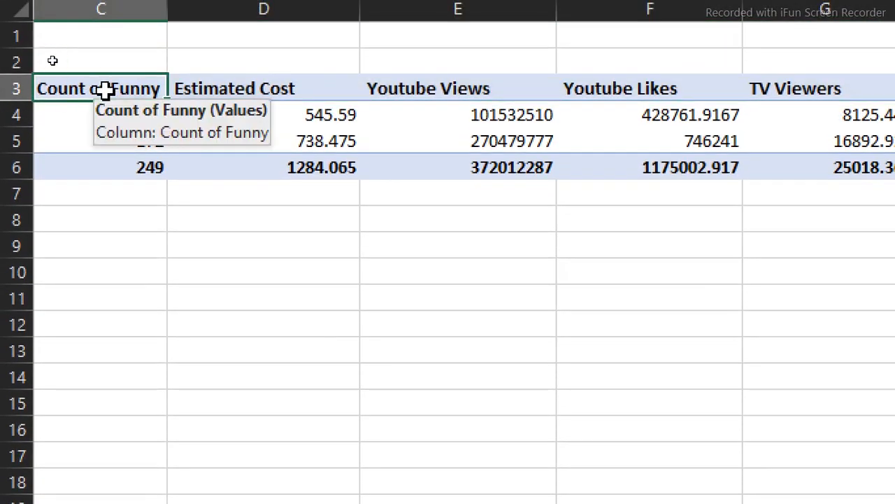
{"action": "double_click", "coordinate": [104, 89]}
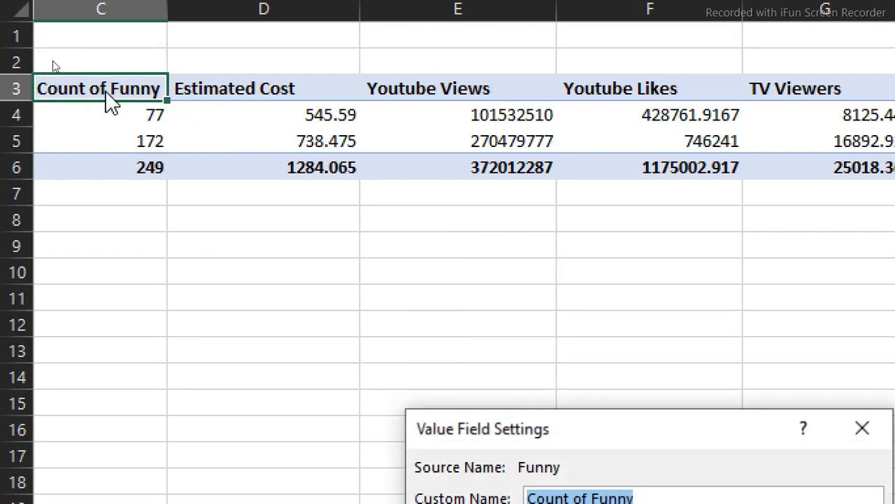
{"action": "type", "text": "Records"}
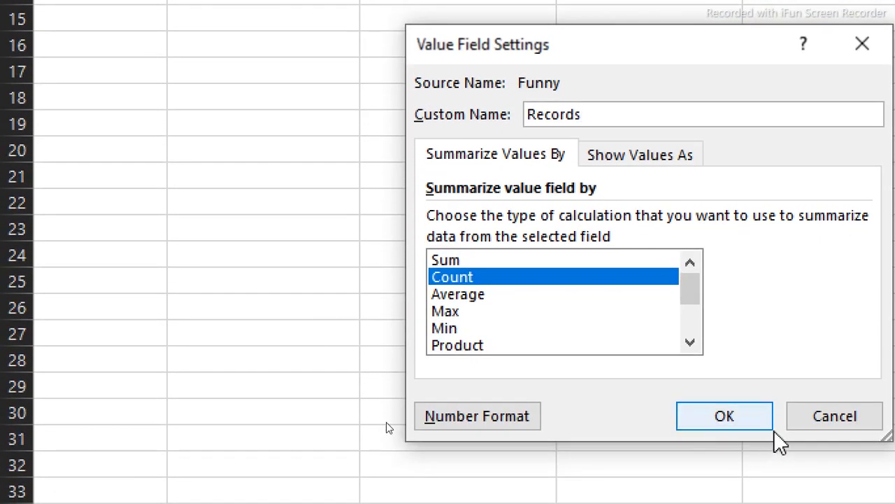
{"action": "left_click", "coordinate": [748, 497]}
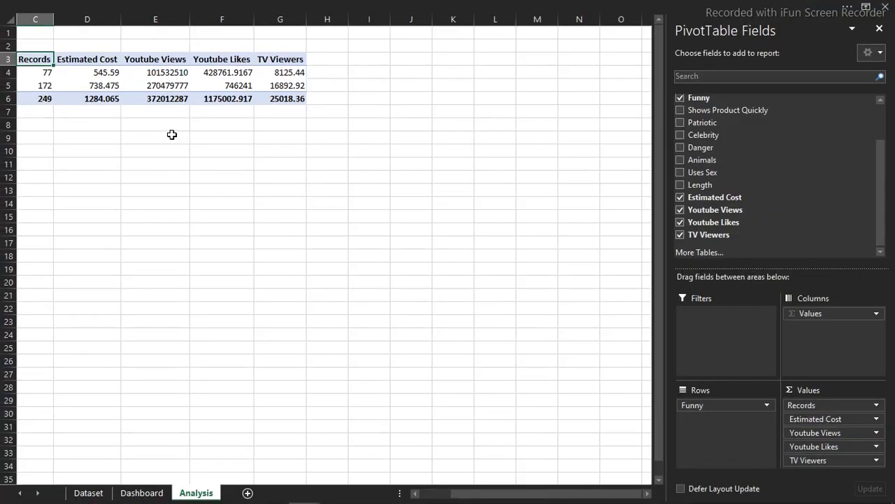
{"action": "left_click", "coordinate": [171, 135]}
{"action": "key", "text": "Left"}
{"action": "key", "text": "Left"}
{"action": "key", "text": "Left"}
{"action": "key", "text": "Left"}
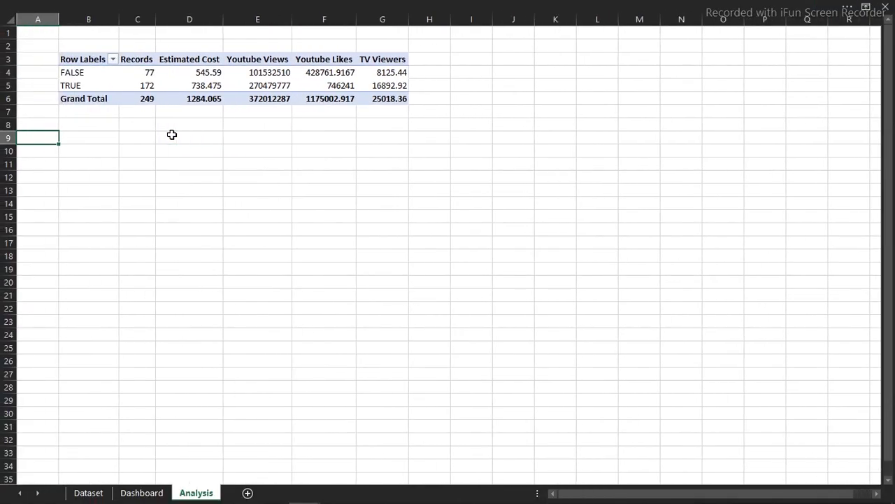
- Show the pivot in Tabular Form and turn Grand Totals off for rows and columns
{"action": "left_click", "coordinate": [142, 77]}
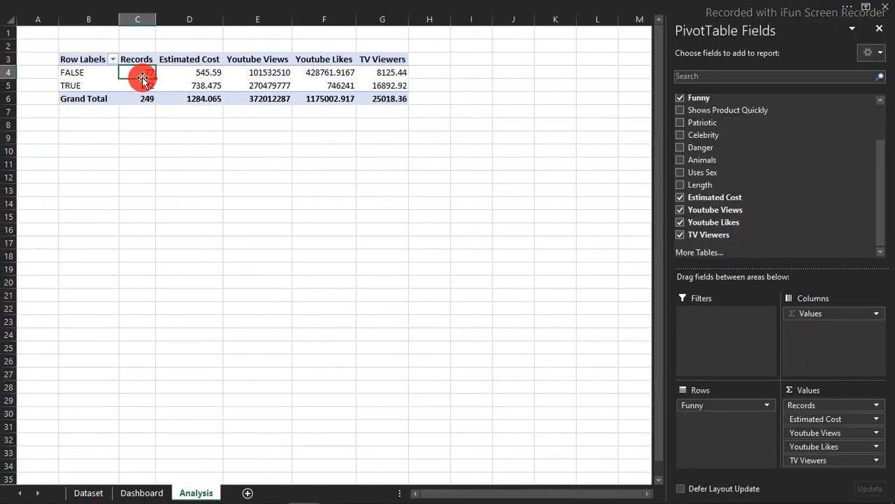
{"action": "left_click", "coordinate": [310, 6]}
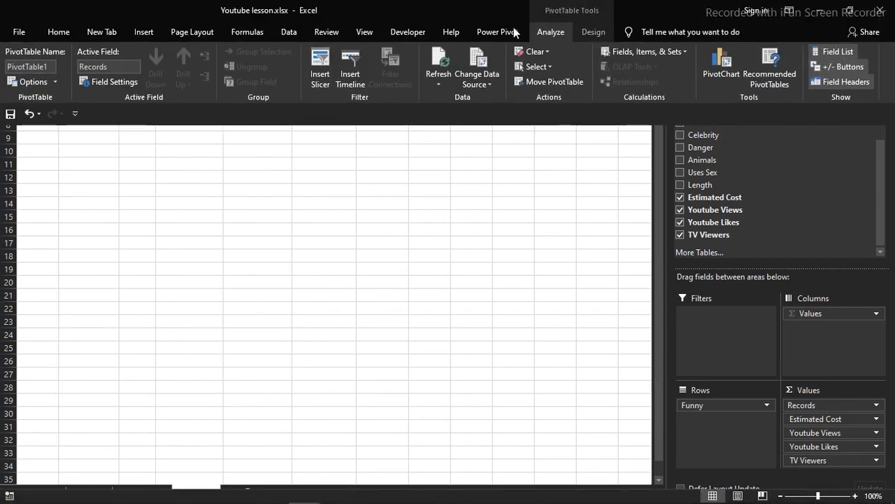
{"action": "left_click", "coordinate": [389, 228]}
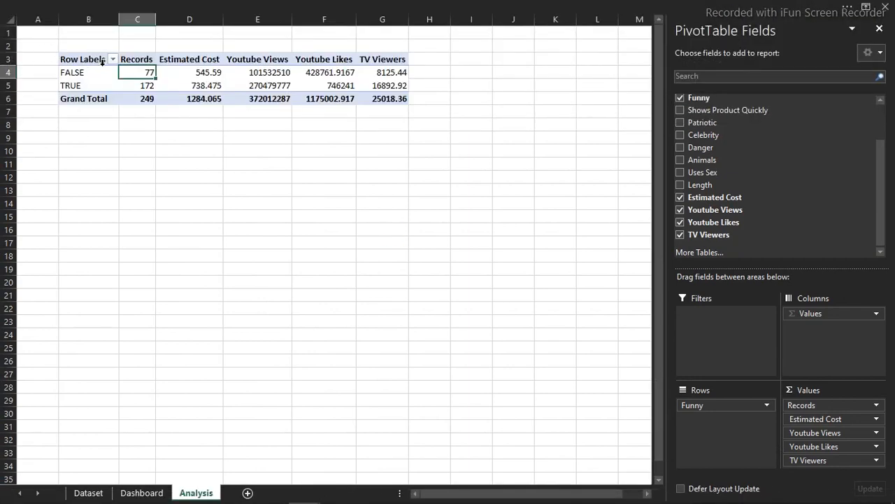
{"action": "left_click", "coordinate": [358, 5]}
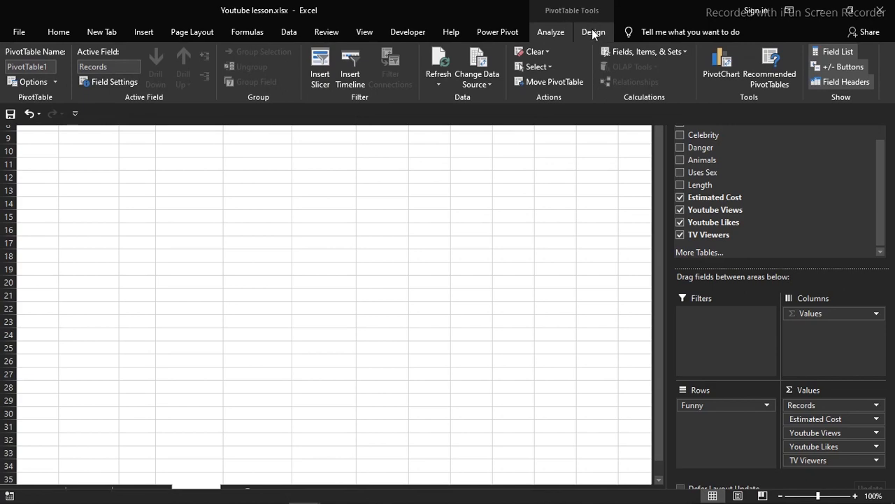
{"action": "left_click", "coordinate": [592, 31]}
{"action": "left_click", "coordinate": [86, 84]}
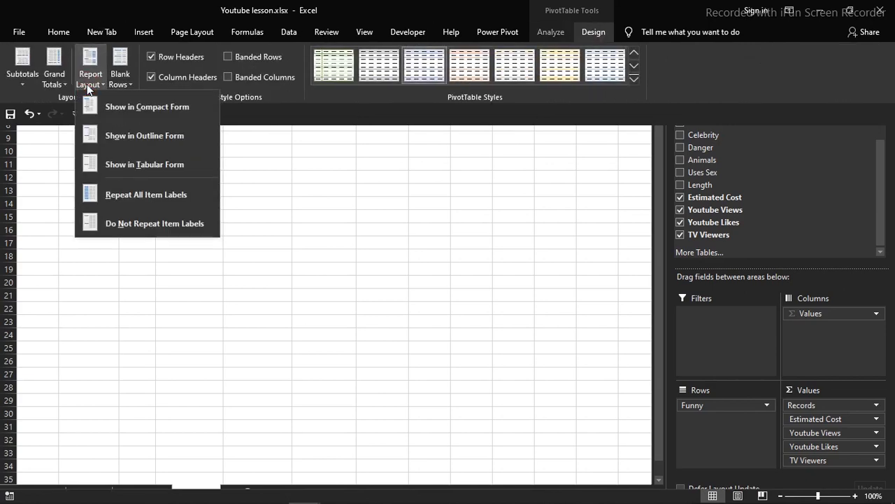
{"action": "left_click", "coordinate": [140, 165]}
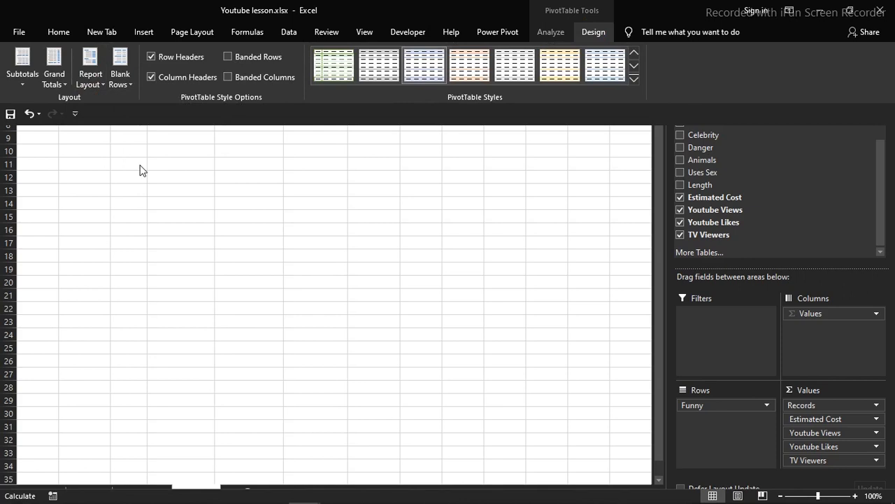
{"action": "left_click", "coordinate": [61, 82]}
{"action": "left_click", "coordinate": [135, 111]}
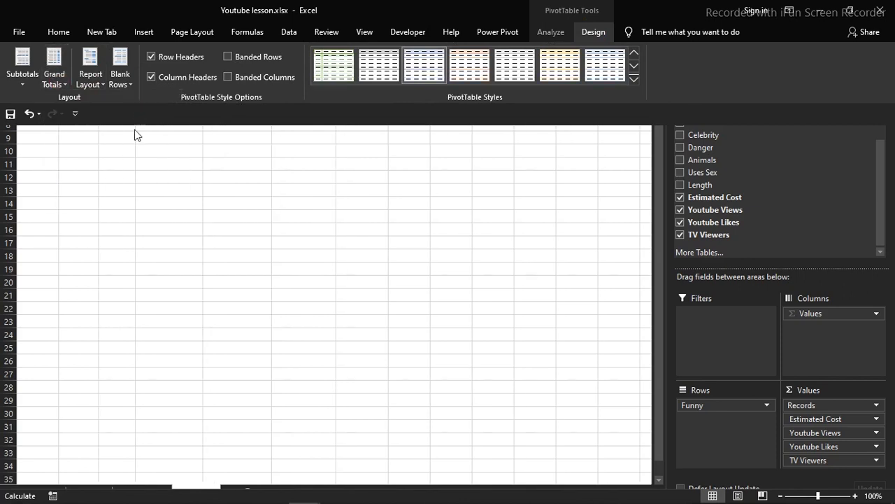
- Enable Show items with no data in the Funny field's Layout & Print settings
{"action": "left_click", "coordinate": [133, 168]}
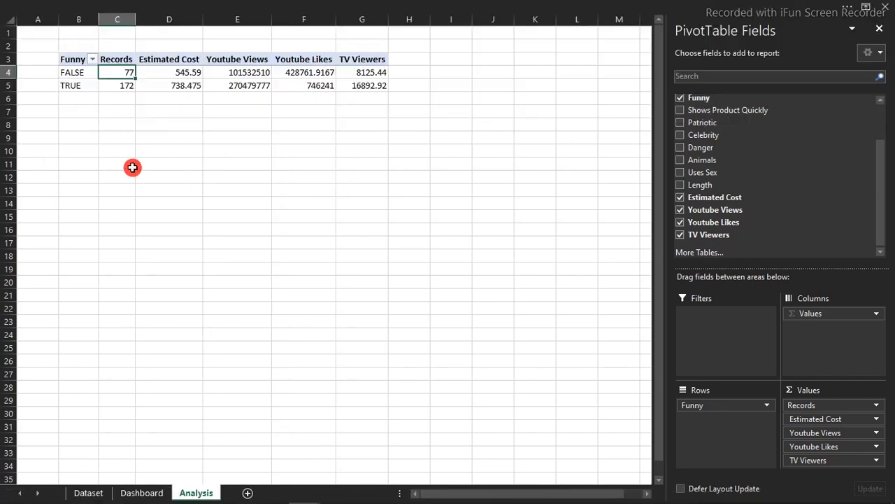
{"action": "left_click", "coordinate": [79, 66]}
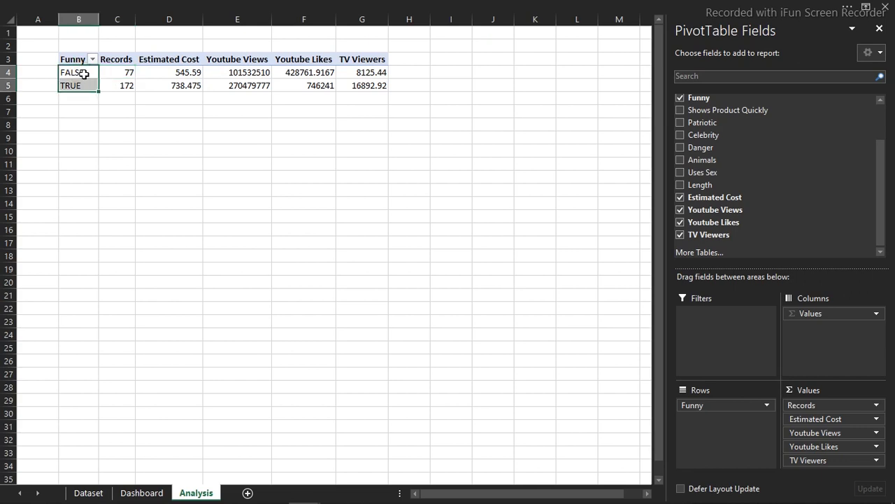
{"action": "left_click", "coordinate": [83, 73]}
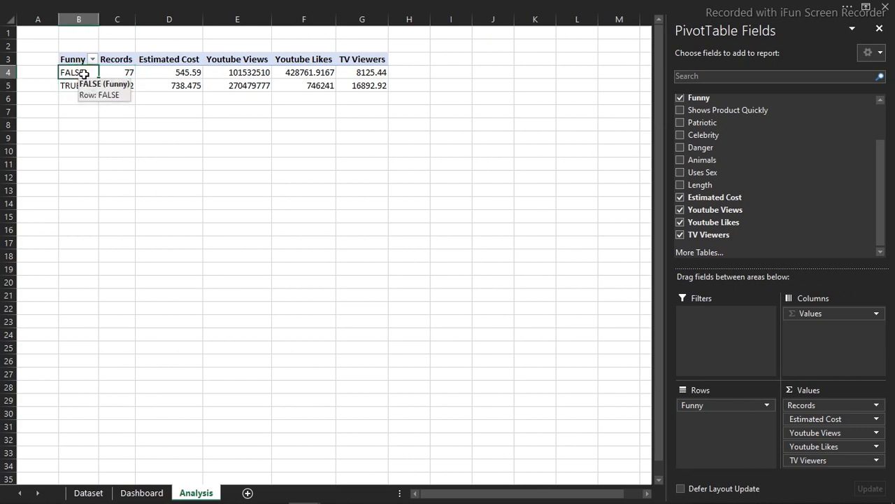
{"action": "right_click", "coordinate": [84, 74]}
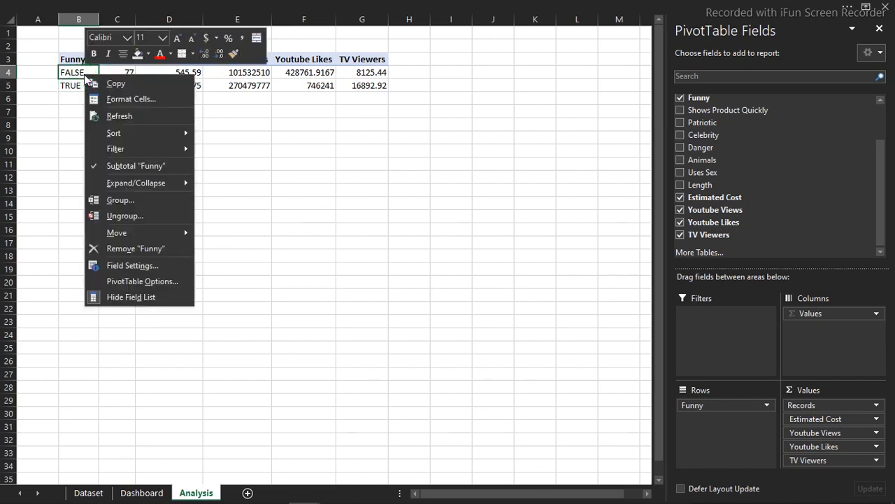
{"action": "left_click", "coordinate": [134, 266]}
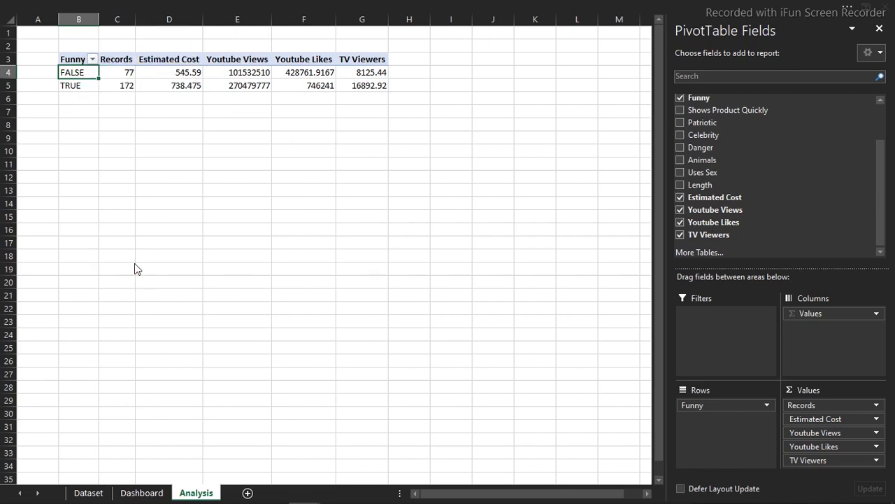
{"action": "left_click", "coordinate": [116, 185]}
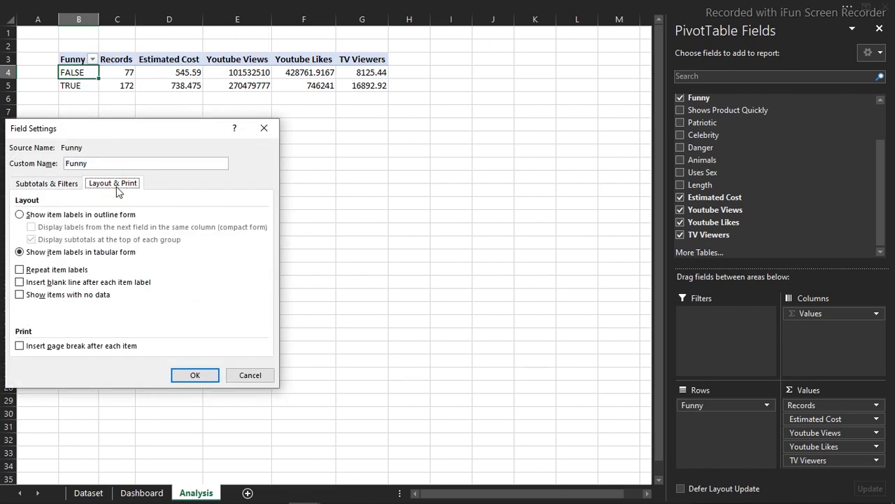
{"action": "left_click", "coordinate": [21, 298]}
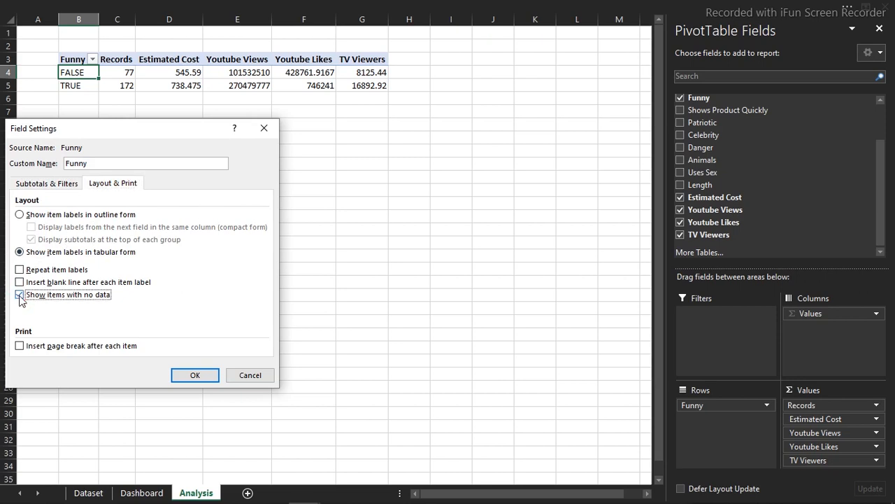
{"action": "left_click", "coordinate": [193, 375]}
{"action": "left_click", "coordinate": [130, 87]}
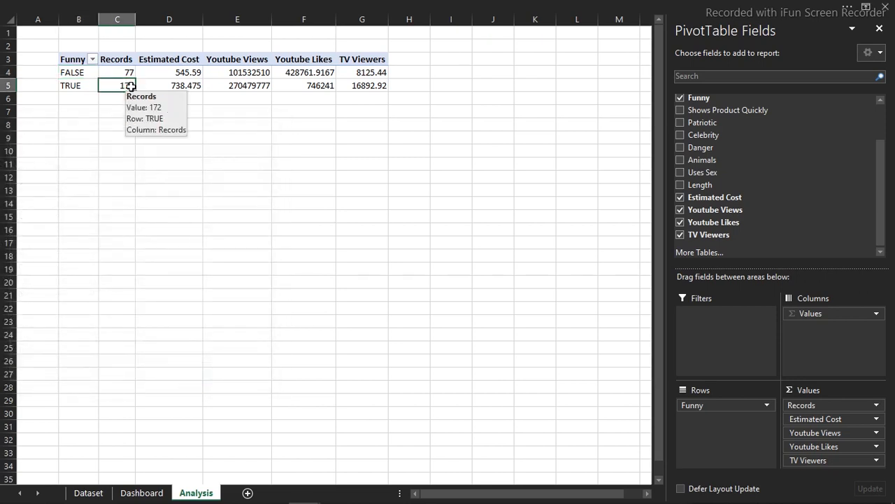
{"action": "right_click", "coordinate": [130, 86]}
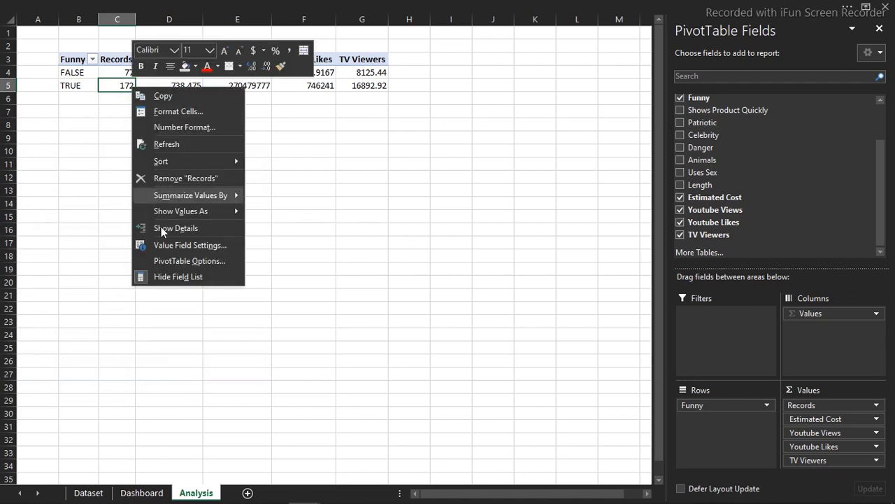
{"action": "left_click", "coordinate": [177, 261]}
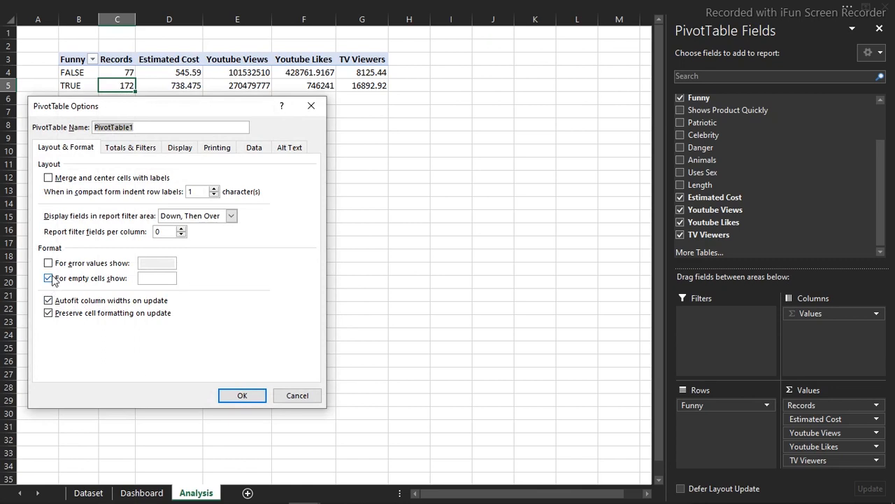
{"action": "left_click", "coordinate": [149, 279]}
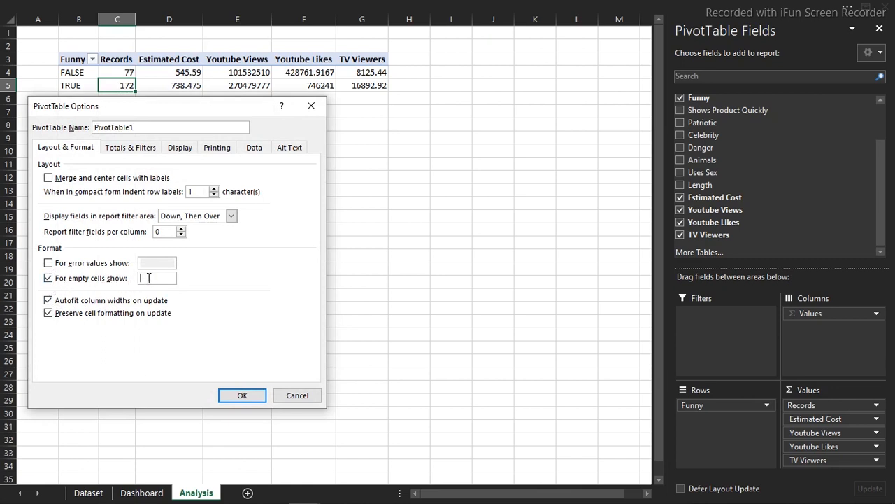
{"action": "left_click", "coordinate": [256, 395]}
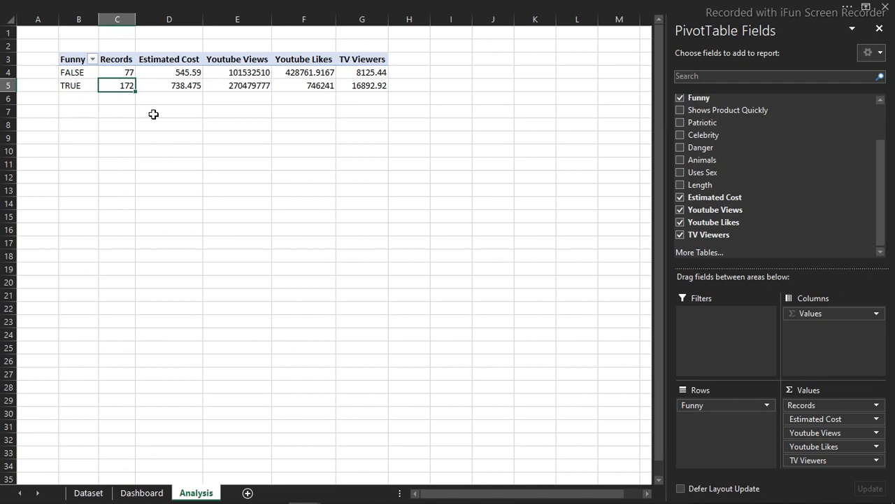
- Enter =TRANSPOSE(C3:G3) as an array formula in C9:C13 to list the metric names
{"action": "left_click", "coordinate": [117, 60]}
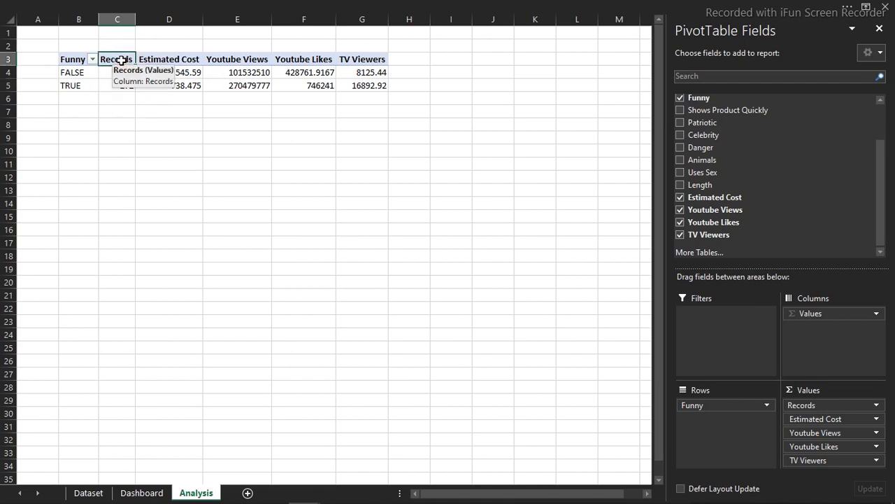
{"action": "left_click_drag", "start_coordinate": [121, 60], "coordinate": [352, 61]}
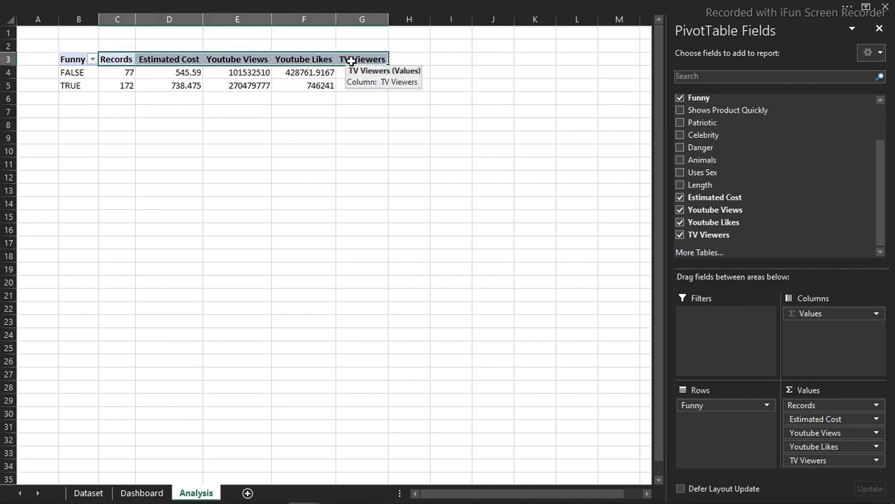
{"action": "left_click", "coordinate": [114, 138]}
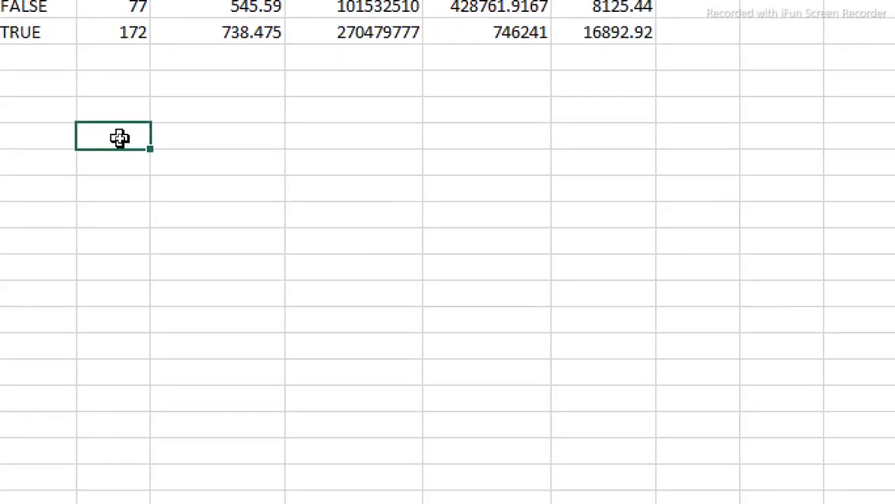
{"action": "left_click_drag", "start_coordinate": [119, 138], "coordinate": [122, 243]}
{"action": "type", "text": "=tra"}
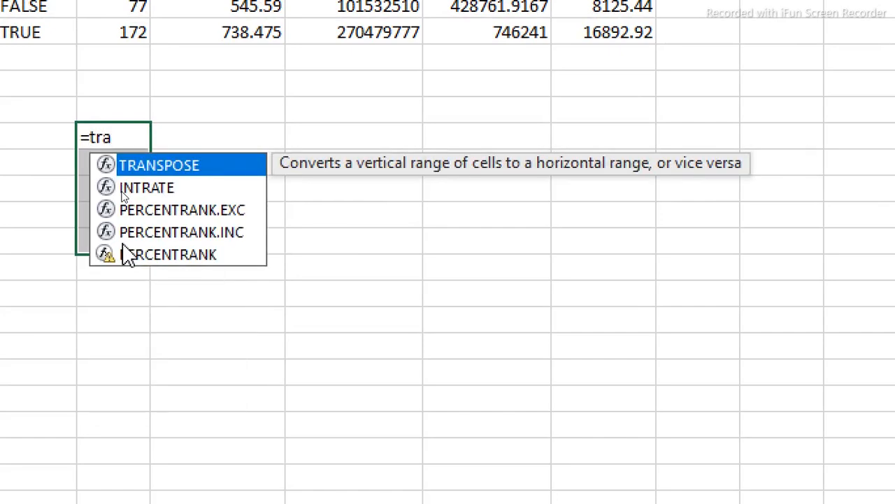
{"action": "key", "text": "Tab"}
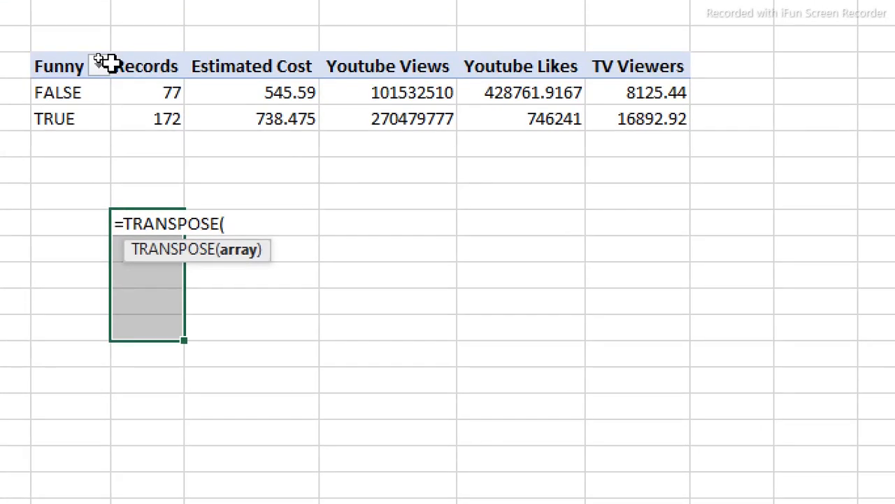
{"action": "left_click_drag", "start_coordinate": [147, 66], "coordinate": [682, 73]}
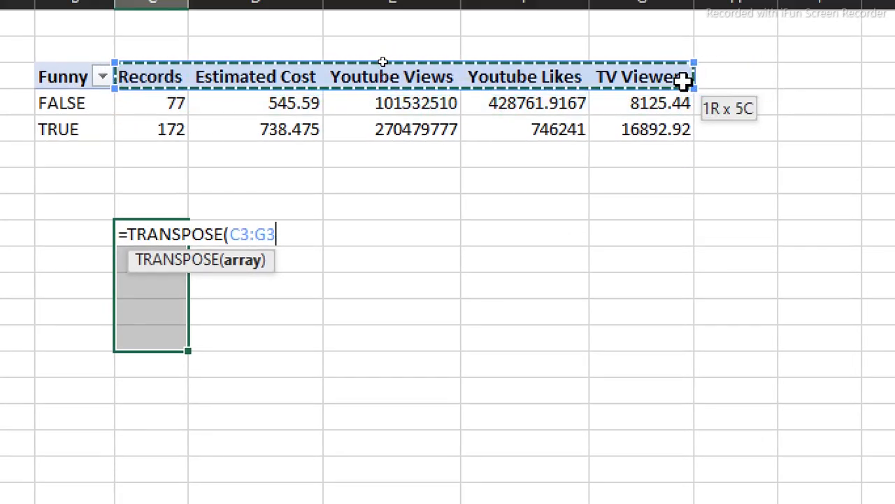
{"action": "type", "text": ")"}
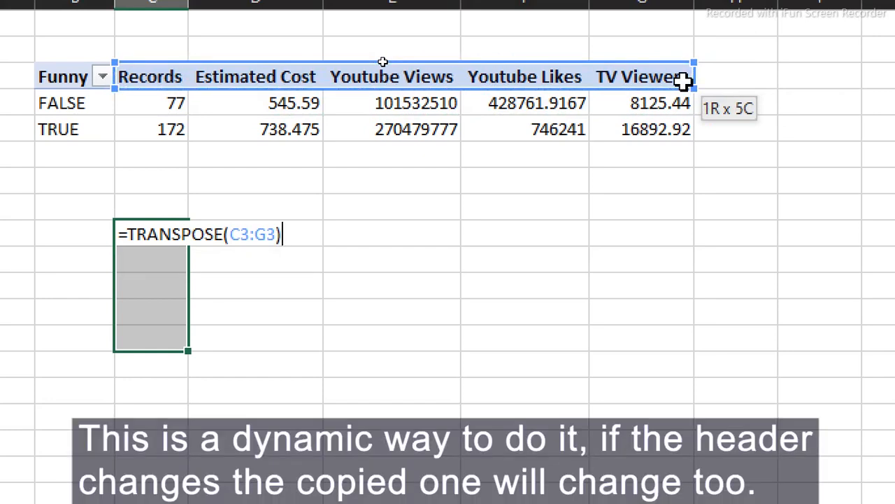
{"action": "key", "text": "ctrl+shift+Return"}
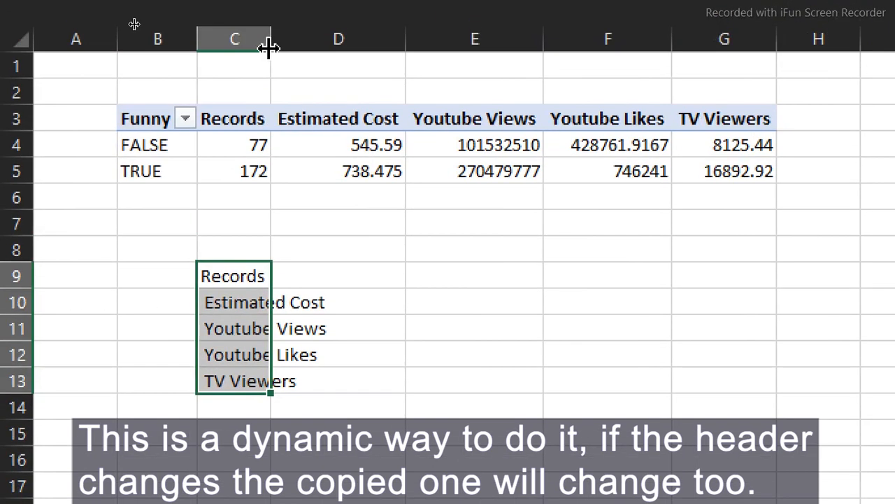
- Auto-fit column C and dismiss the 'can't change part of an array' warning
{"action": "left_click_drag", "start_coordinate": [270, 1], "coordinate": [270, 2]}
{"action": "double_click", "coordinate": [270, 42]}
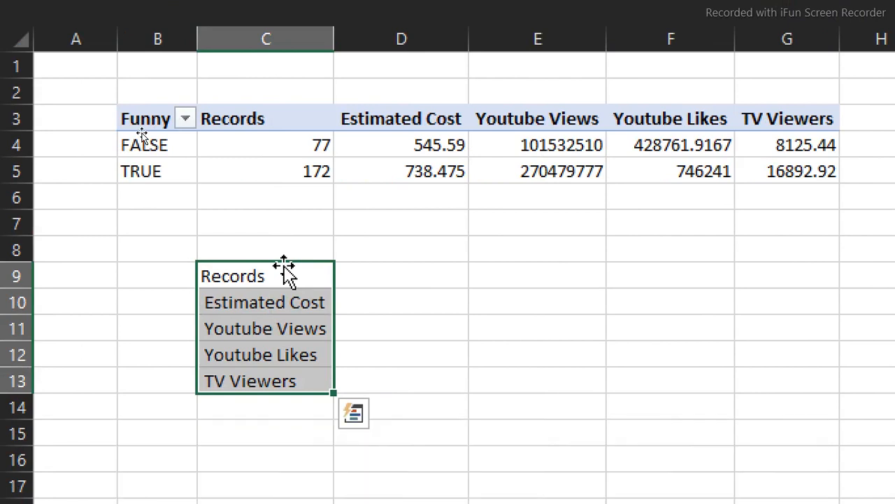
{"action": "left_click", "coordinate": [292, 280]}
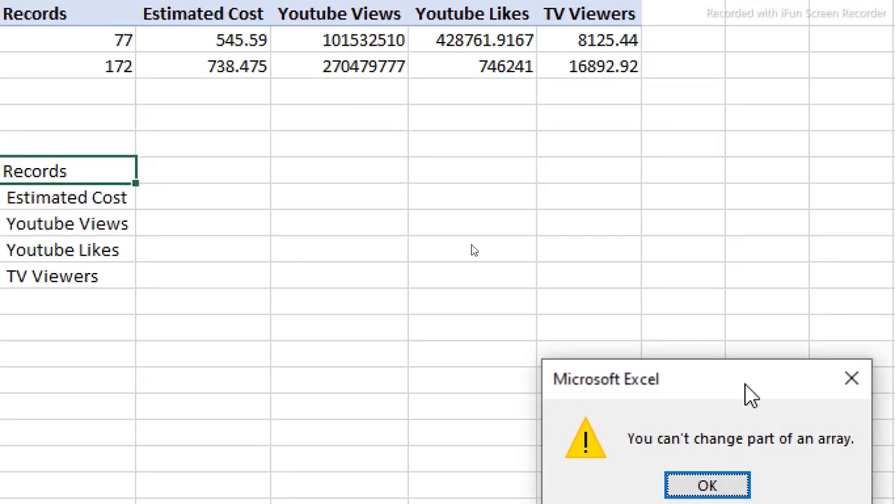
{"action": "left_click_drag", "start_coordinate": [746, 385], "coordinate": [402, 180]}
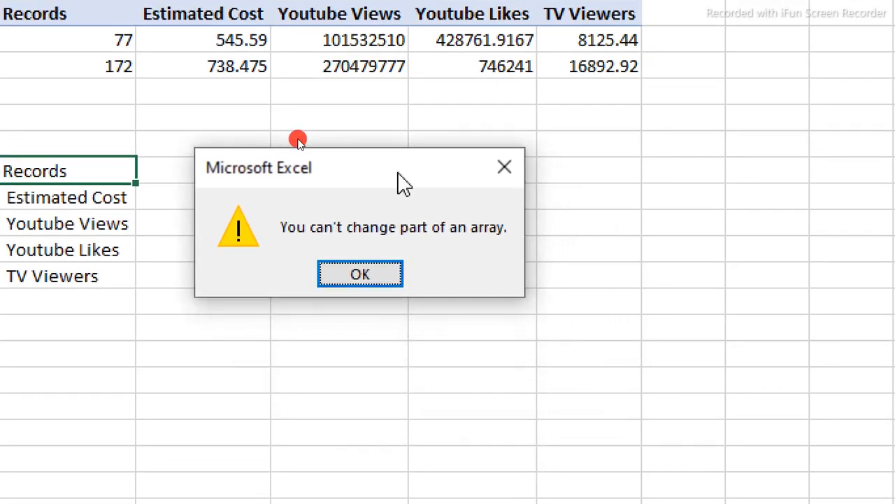
{"action": "left_click", "coordinate": [384, 280]}
{"action": "left_click_drag", "start_coordinate": [160, 167], "coordinate": [175, 264]}
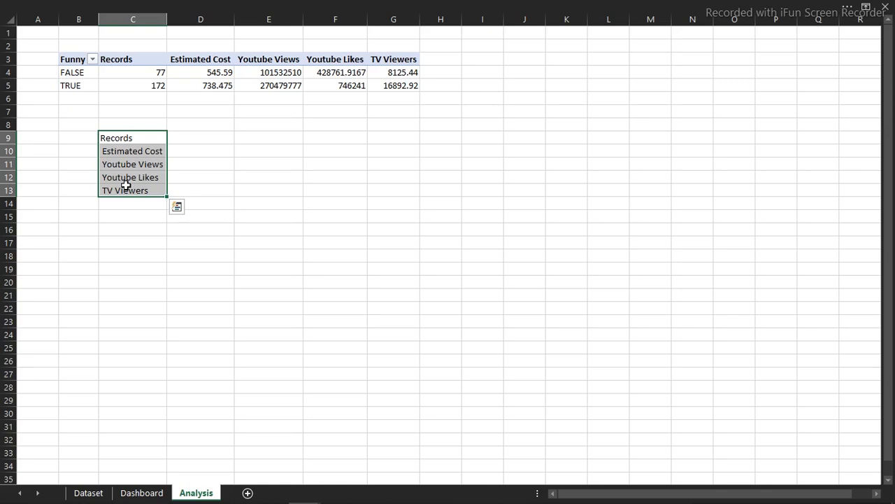
{"action": "left_click", "coordinate": [239, 244]}
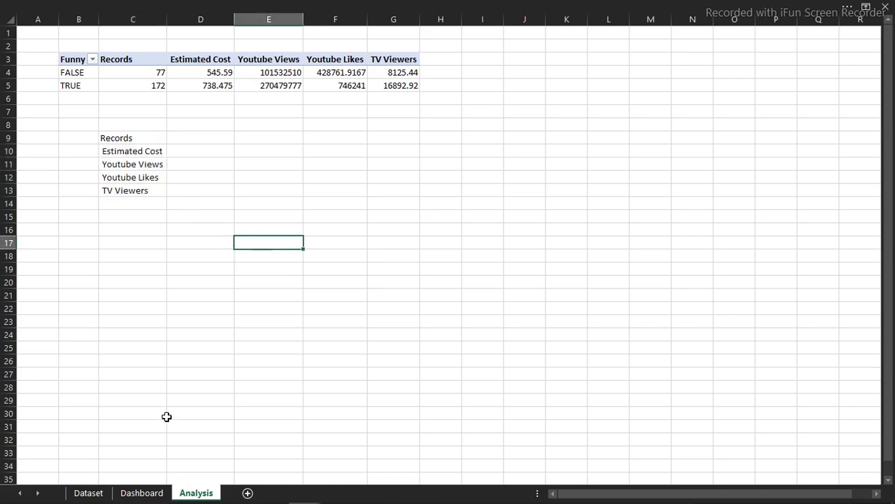
- Set the Dashboard combo box input range to Analysis!$C$9:$C$13 and cell link to Analysis!$C$8
{"action": "left_click", "coordinate": [148, 493]}
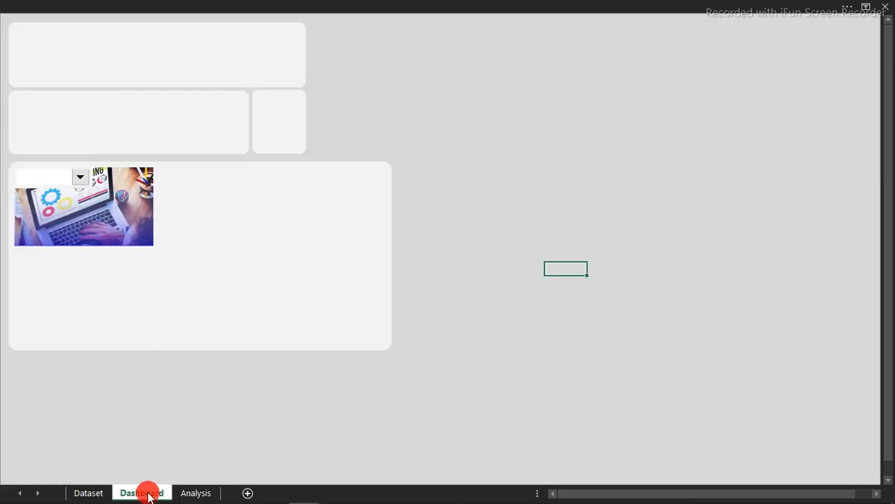
{"action": "right_click", "coordinate": [54, 177]}
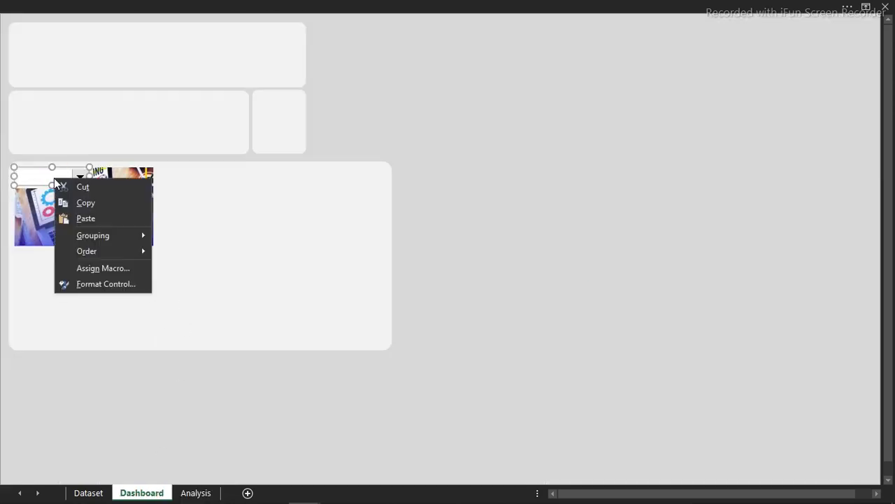
{"action": "left_click", "coordinate": [89, 283]}
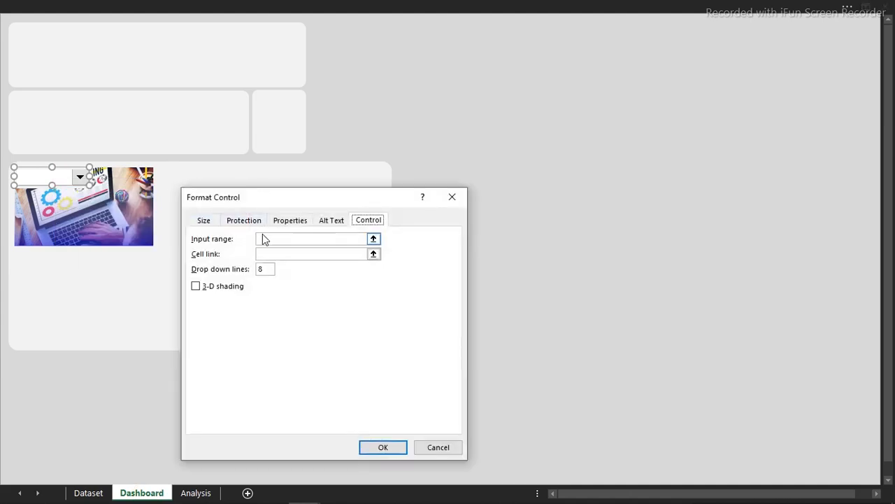
{"action": "left_click", "coordinate": [266, 238]}
{"action": "left_click", "coordinate": [196, 493]}
{"action": "left_click_drag", "start_coordinate": [135, 138], "coordinate": [135, 192]}
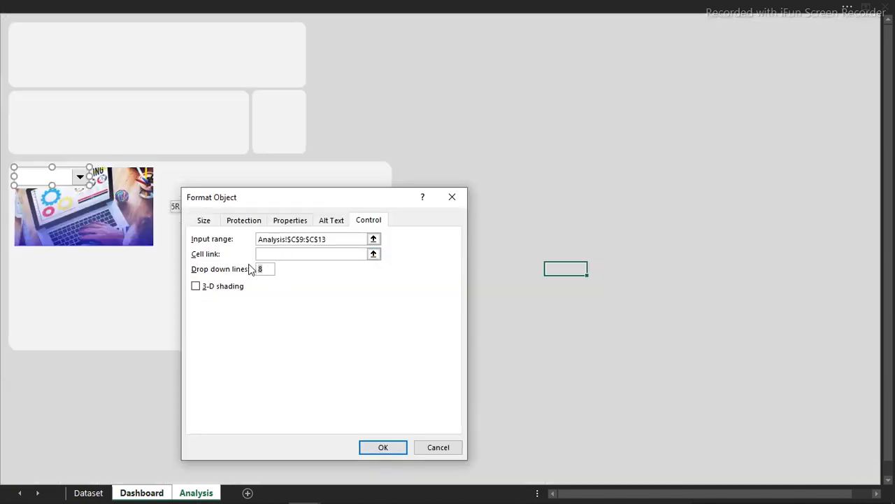
{"action": "left_click", "coordinate": [289, 255]}
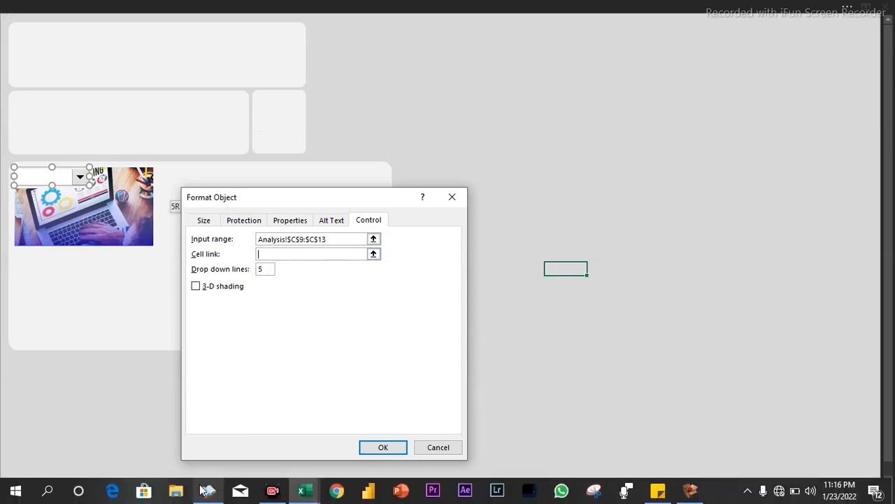
{"action": "left_click", "coordinate": [196, 493]}
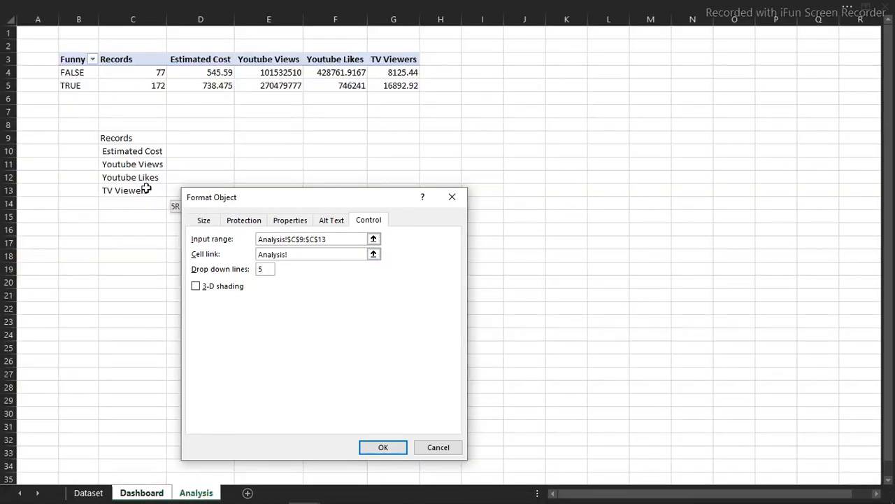
{"action": "left_click", "coordinate": [134, 124]}
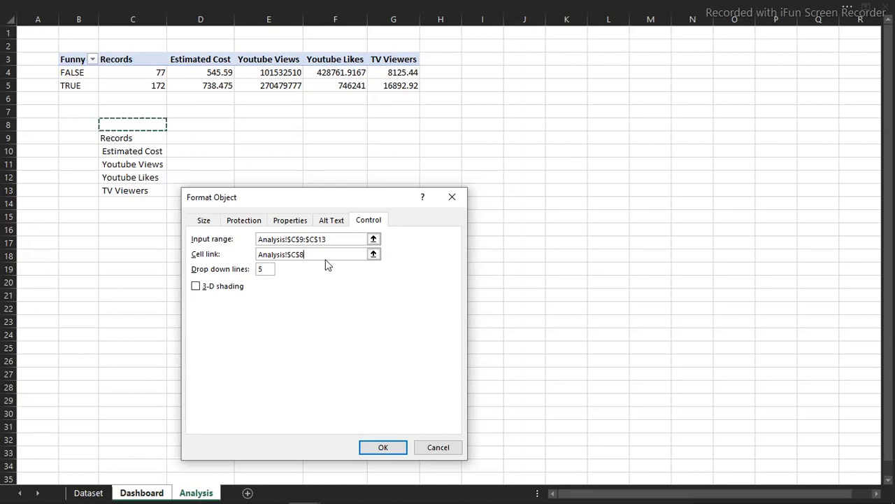
{"action": "left_click", "coordinate": [387, 445]}
- Test the dropdown by choosing Youtube Views, then return to the Analysis sheet
{"action": "left_click", "coordinate": [511, 305]}
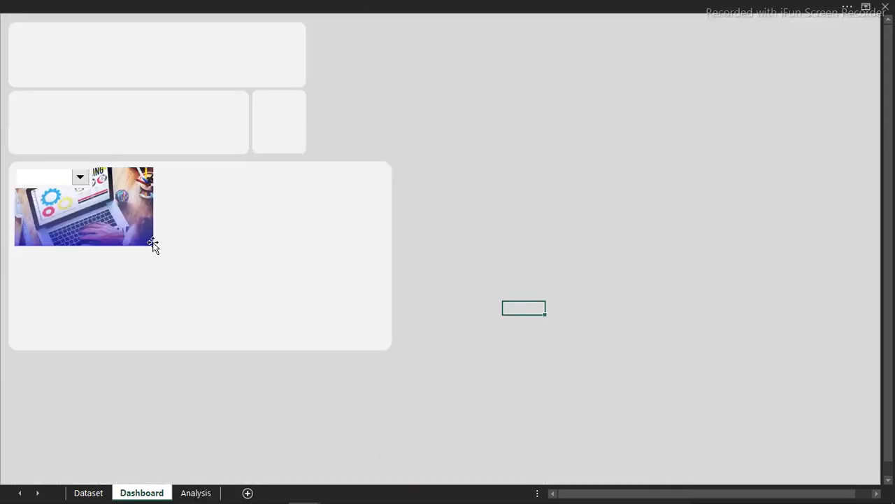
{"action": "left_click", "coordinate": [80, 178]}
{"action": "left_click", "coordinate": [62, 207]}
{"action": "left_click", "coordinate": [498, 173]}
{"action": "left_click", "coordinate": [197, 493]}
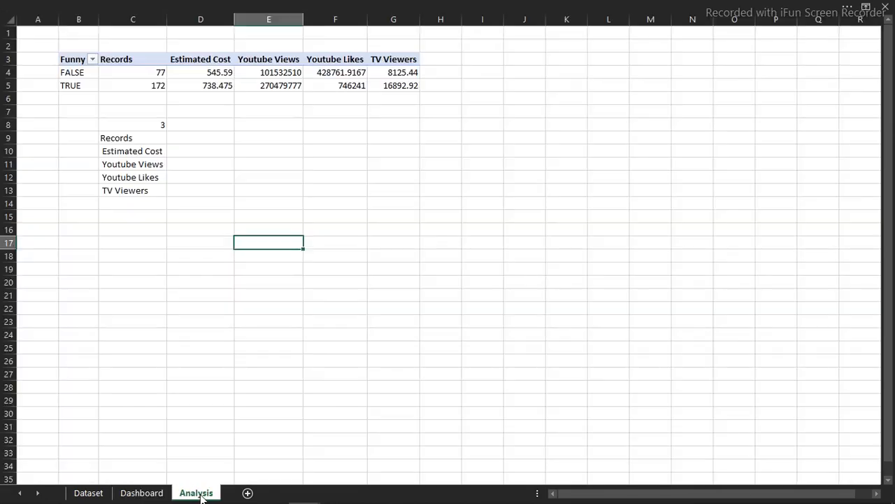
- Enter the headings 'Funny ads' in E9 and 'Serious ads' in F9, then select E10
{"action": "left_click", "coordinate": [328, 200]}
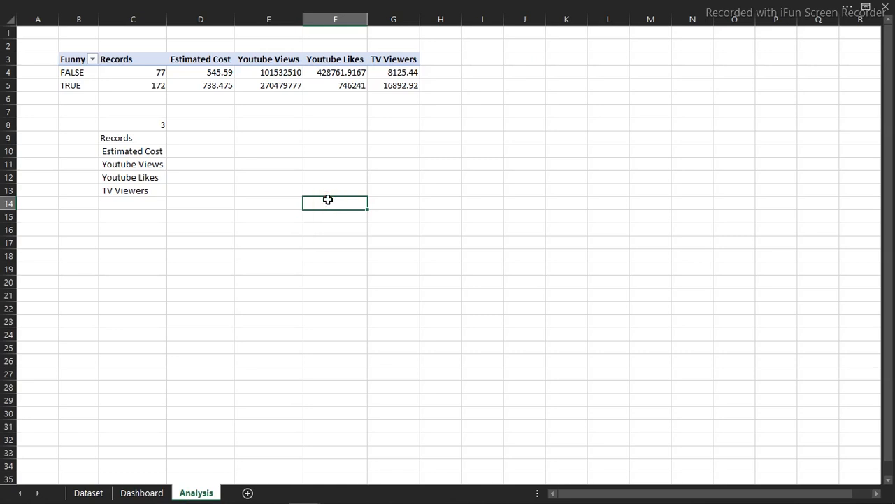
{"action": "left_click", "coordinate": [254, 170]}
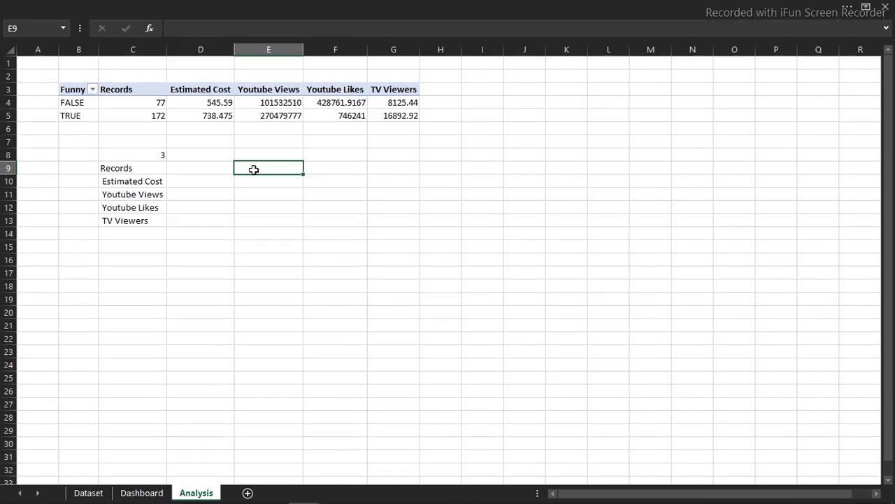
{"action": "type", "text": "Funny ads"}
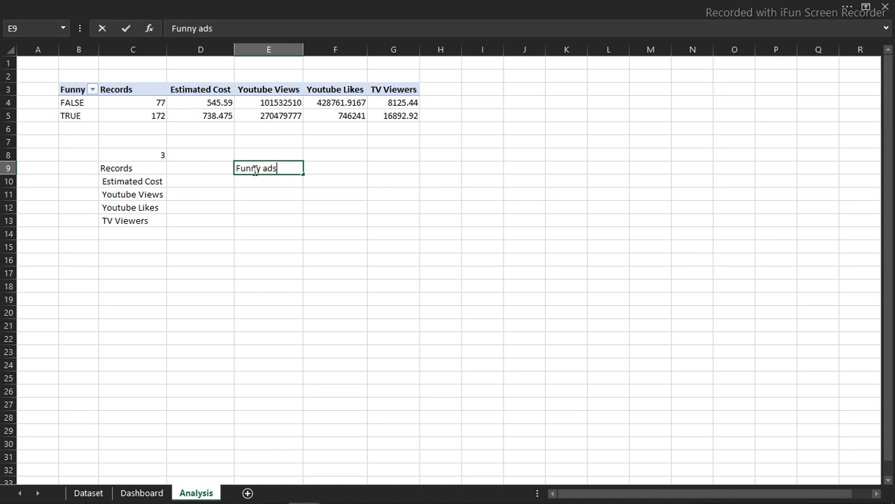
{"action": "key", "text": "Tab"}
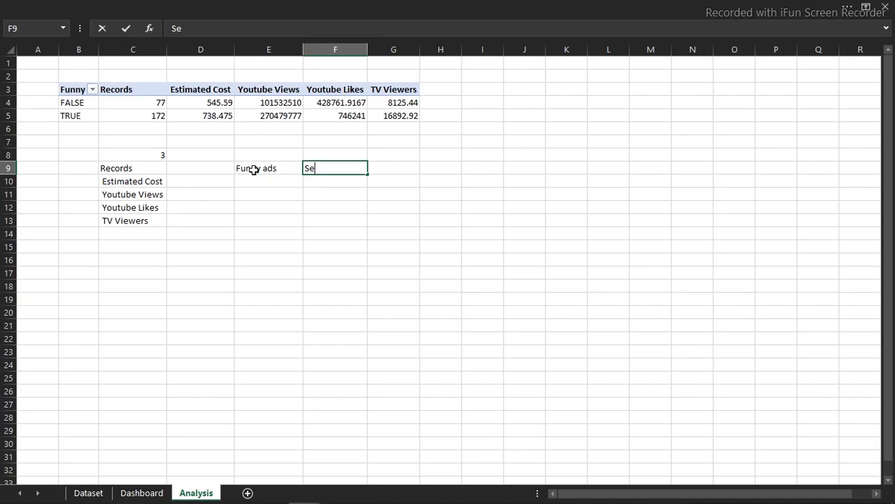
{"action": "type", "text": "Seriou"}
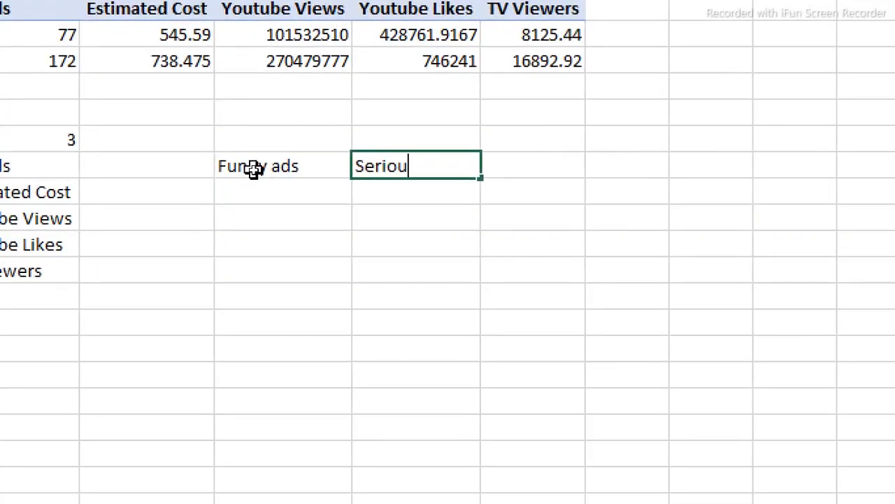
{"action": "type", "text": "s ads"}
{"action": "key", "text": "Return"}
{"action": "left_click", "coordinate": [254, 186]}
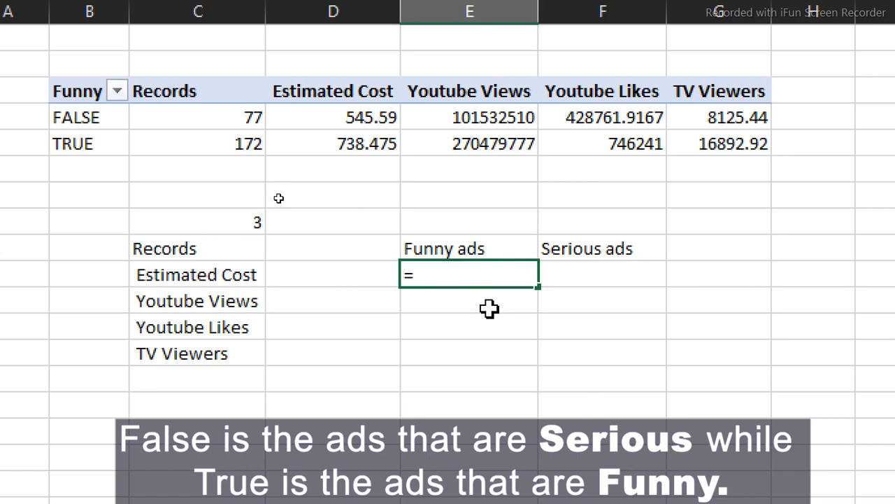
- Start an OFFSET formula in E10 using the FALSE cell B4 as its reference
{"action": "type", "text": "of"}
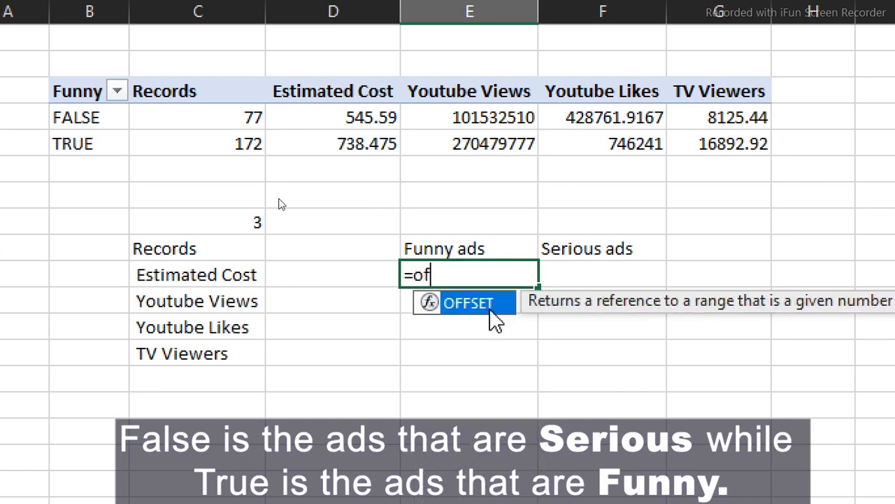
{"action": "double_click", "coordinate": [492, 307]}
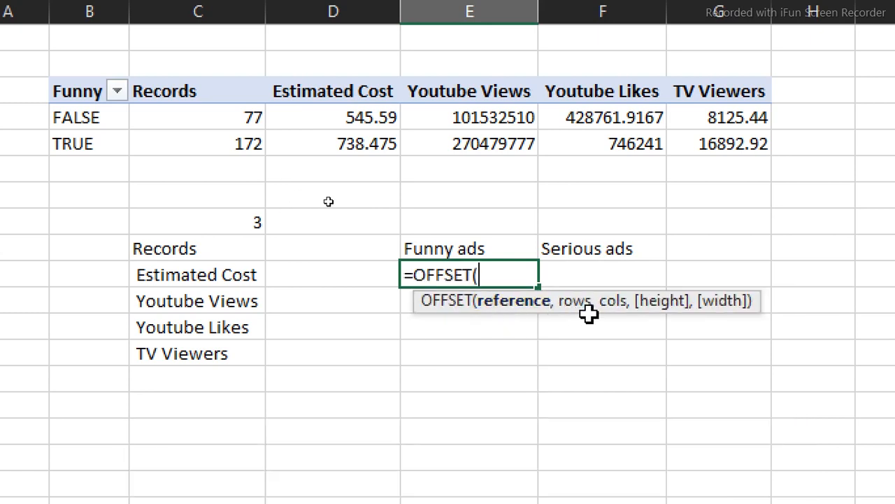
{"action": "left_click", "coordinate": [106, 117]}
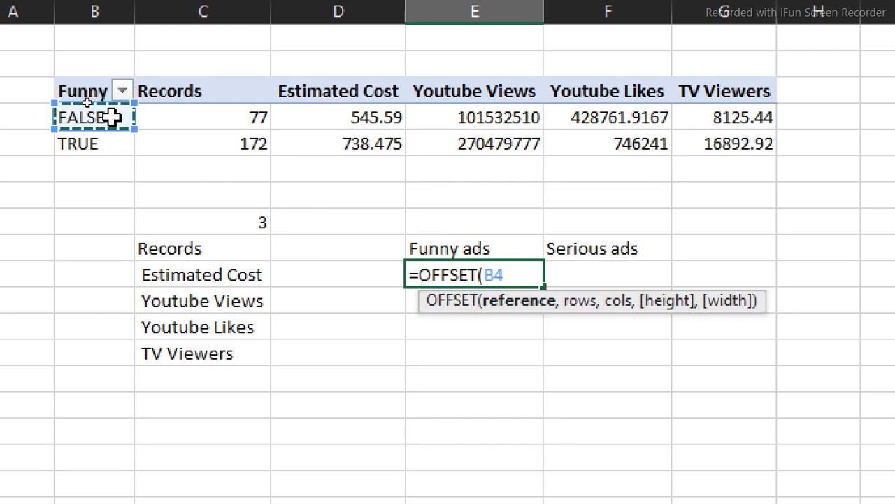
{"action": "type", "text": ",1,"}
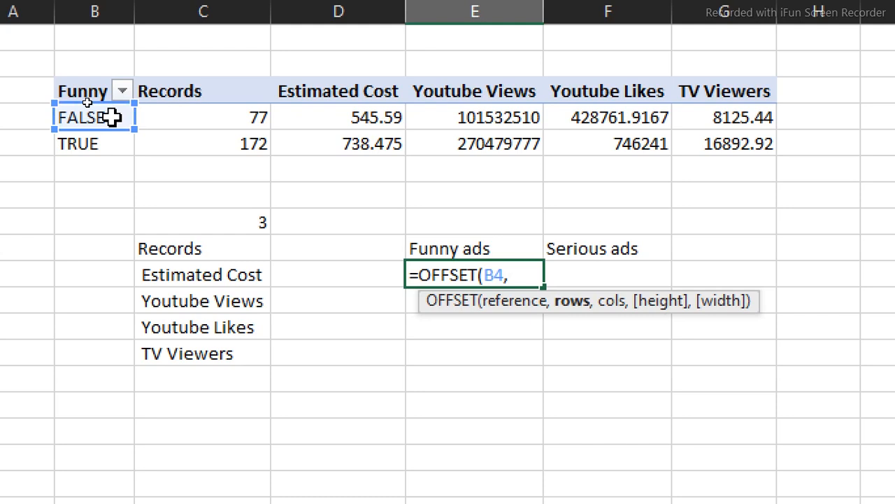
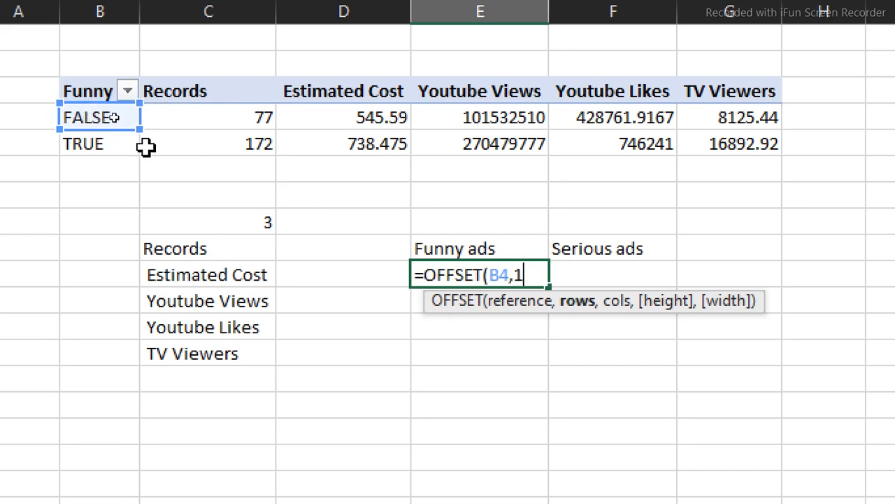
- Complete =OFFSET(B4,1,C8) in E10 so the Funny ads cell returns 270479777
{"action": "type", "text": ","}
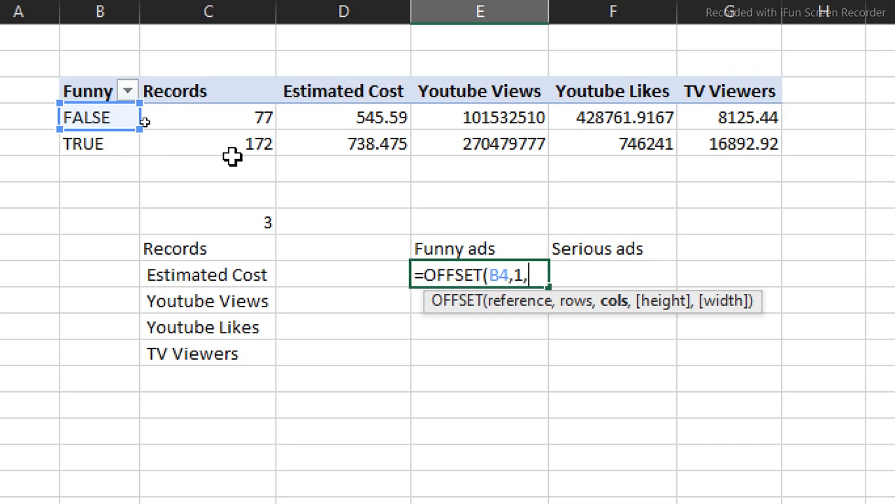
{"action": "left_click", "coordinate": [214, 219]}
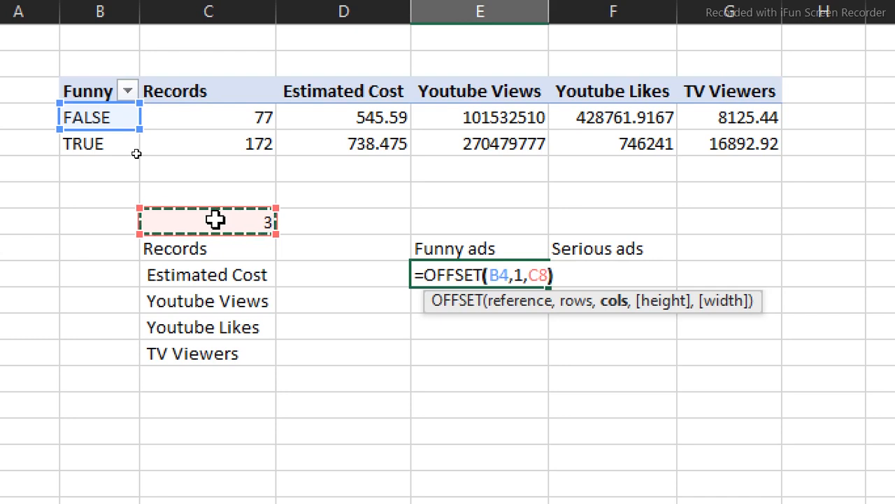
{"action": "type", "text": ")"}
{"action": "key", "text": "Return"}
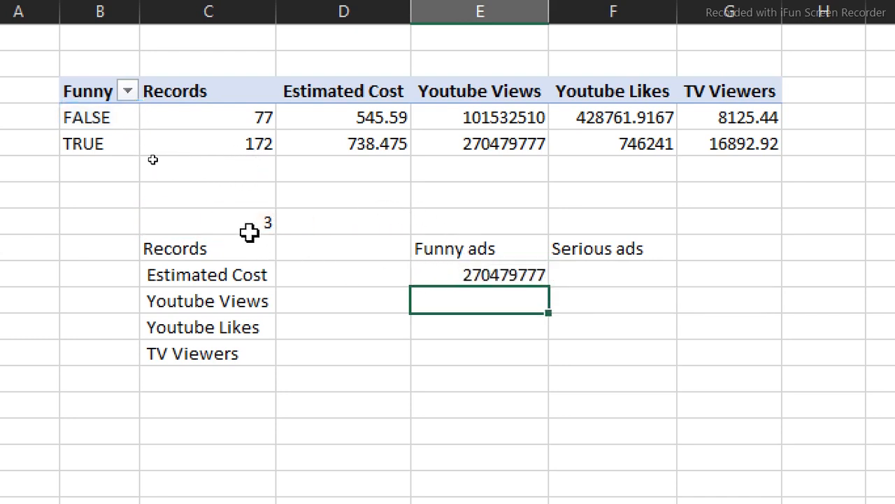
- Check the result against the TRUE row's Youtube Views and copy E10's formula text
{"action": "left_click", "coordinate": [478, 144]}
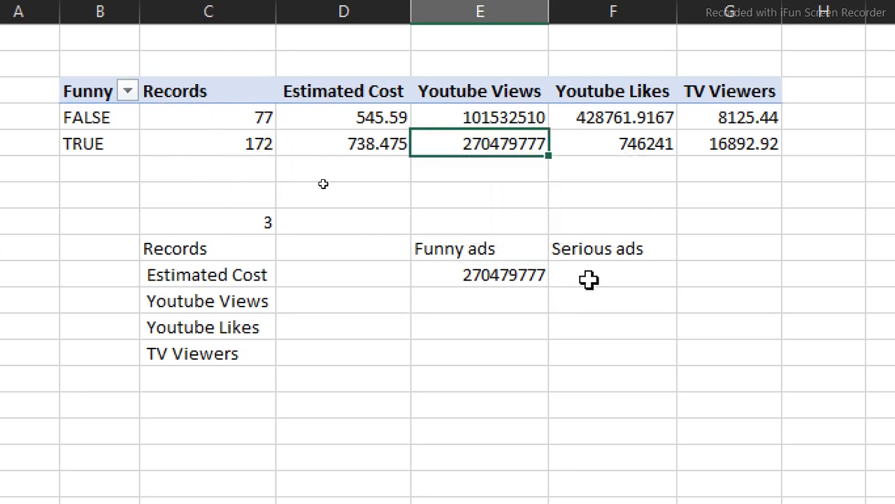
{"action": "double_click", "coordinate": [528, 277]}
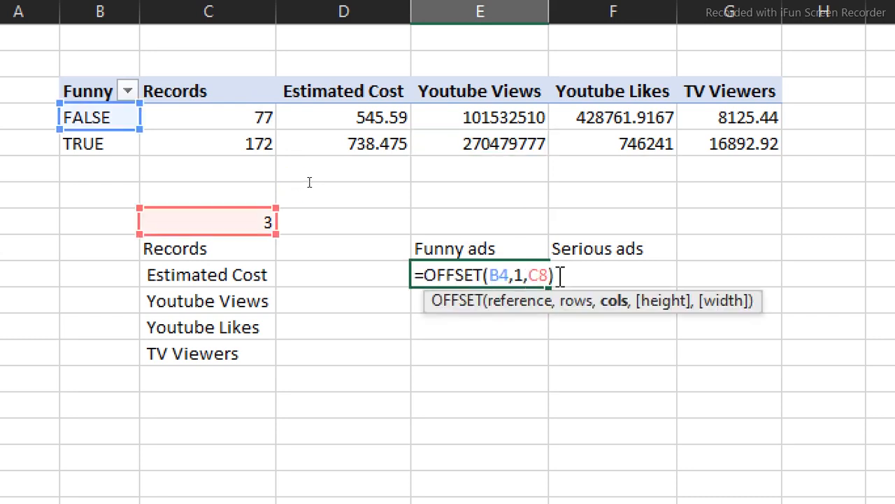
{"action": "left_click_drag", "start_coordinate": [560, 275], "coordinate": [381, 283]}
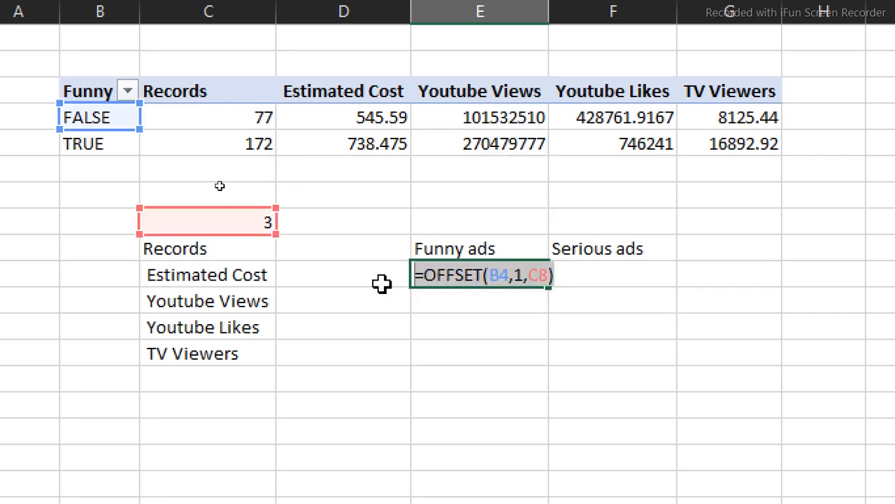
{"action": "key", "text": "Escape"}
- Paste the formula into F10 and change the rows argument to 0, giving =OFFSET(B4,0,C8)
{"action": "left_click", "coordinate": [583, 271]}
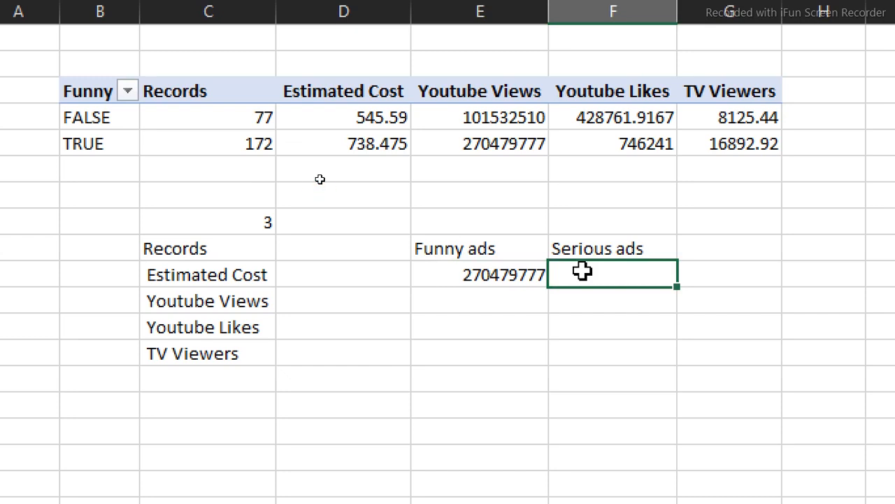
{"action": "key", "text": "ctrl+v"}
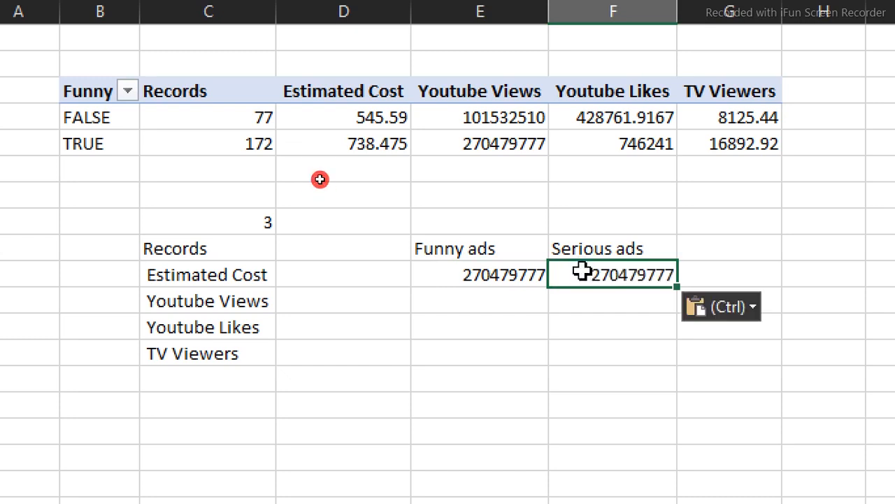
{"action": "double_click", "coordinate": [583, 271]}
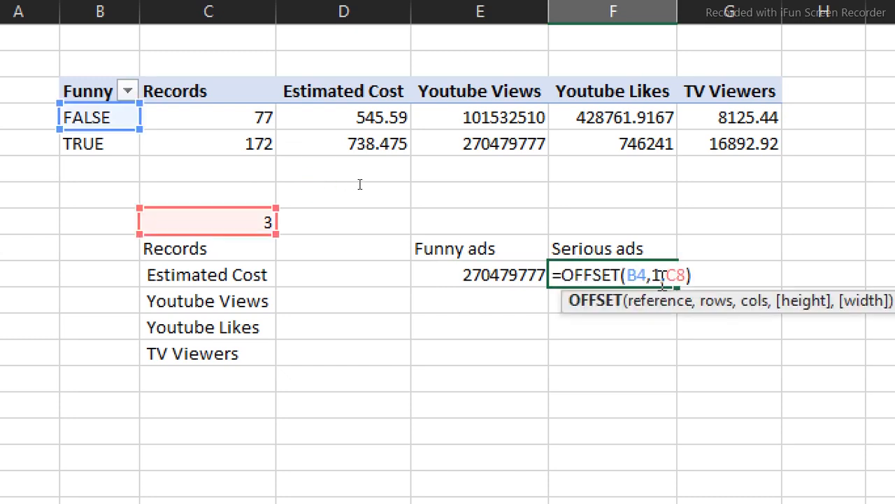
{"action": "left_click", "coordinate": [662, 275]}
{"action": "key", "text": "BackSpace"}
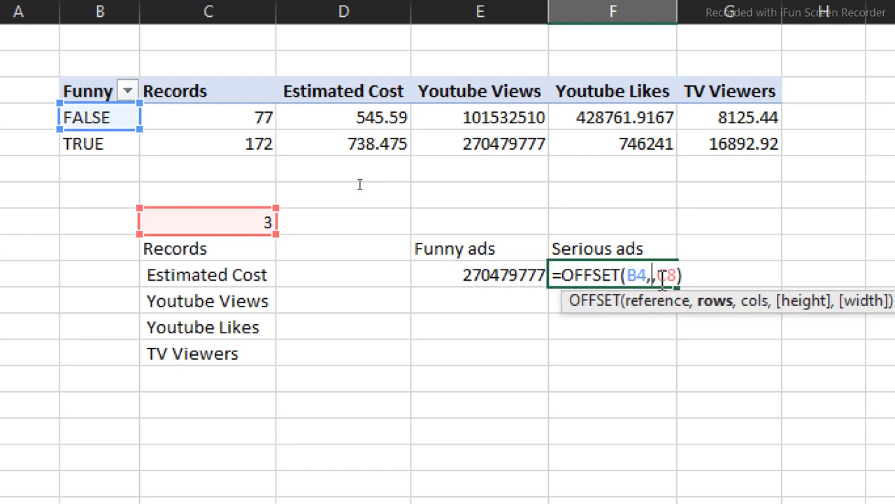
{"action": "type", "text": "0"}
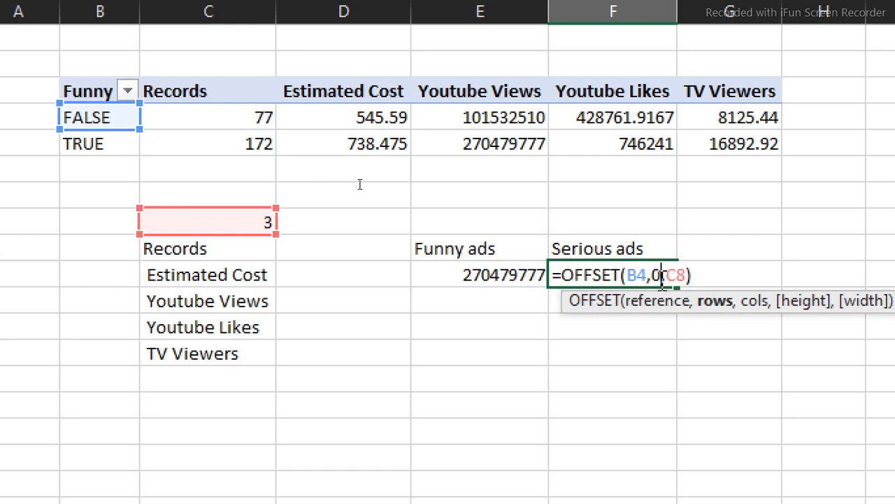
{"action": "key", "text": "Return"}
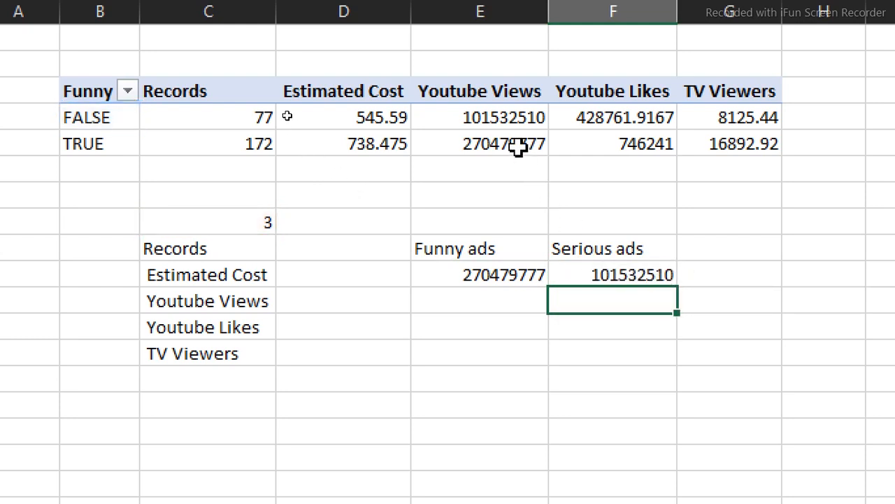
- Verify 101532510 against the FALSE row and inspect the Funny column's FALSE and TRUE entries
{"action": "left_click", "coordinate": [513, 122]}
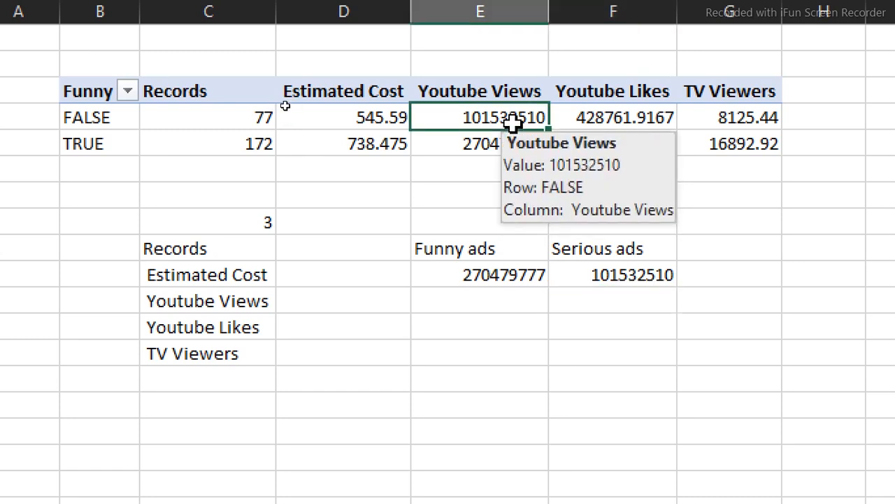
{"action": "left_click", "coordinate": [105, 120]}
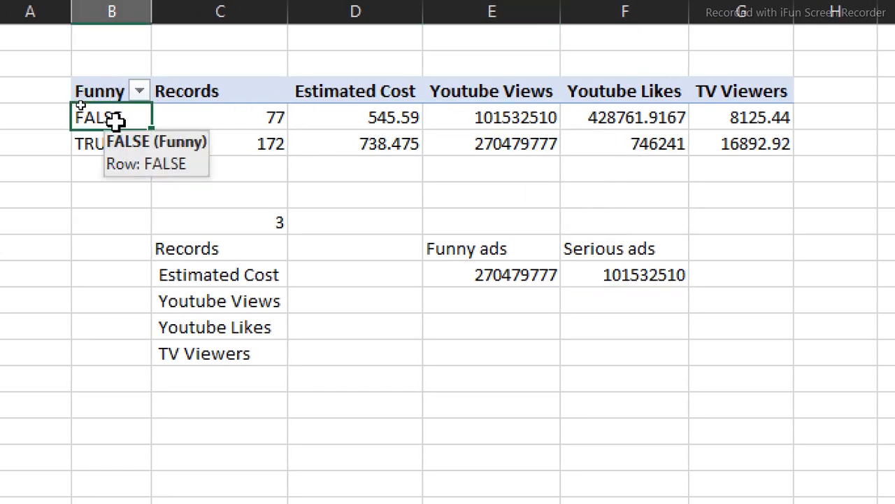
{"action": "left_click", "coordinate": [116, 145]}
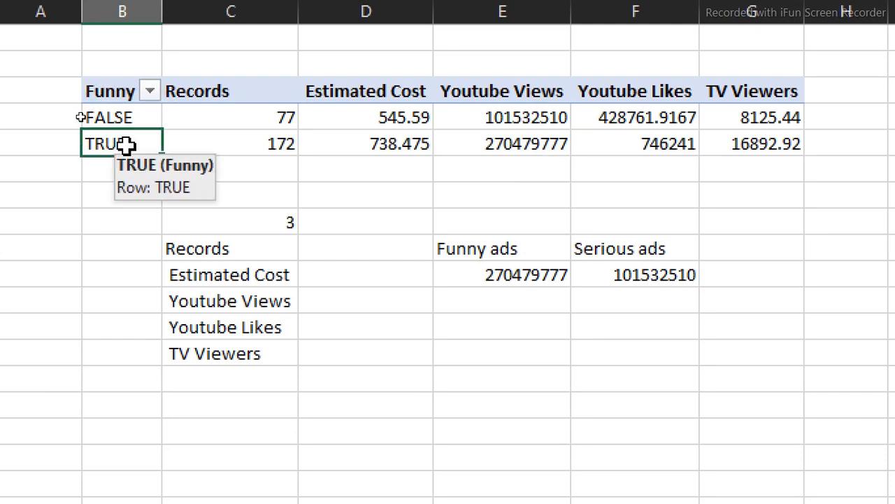
{"action": "left_click", "coordinate": [112, 172]}
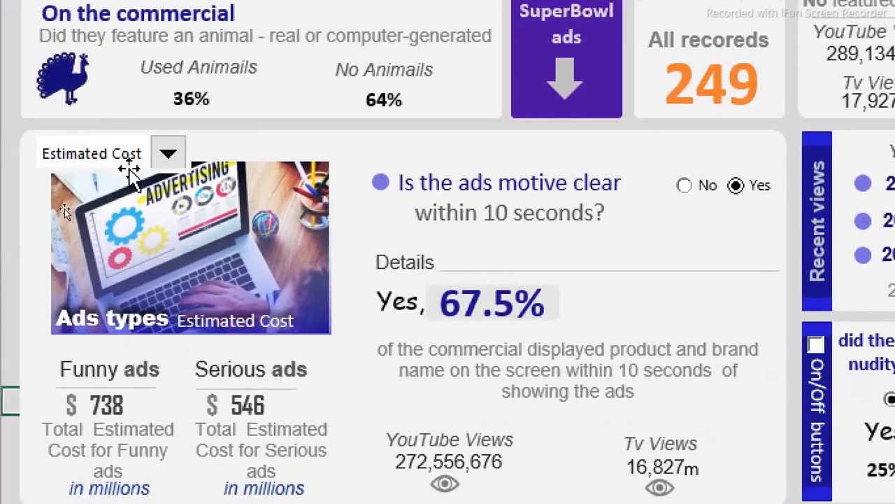
- Test the dashboard combo box with Youtube Views, then set it back to Estimated Cost
{"action": "left_click", "coordinate": [167, 153]}
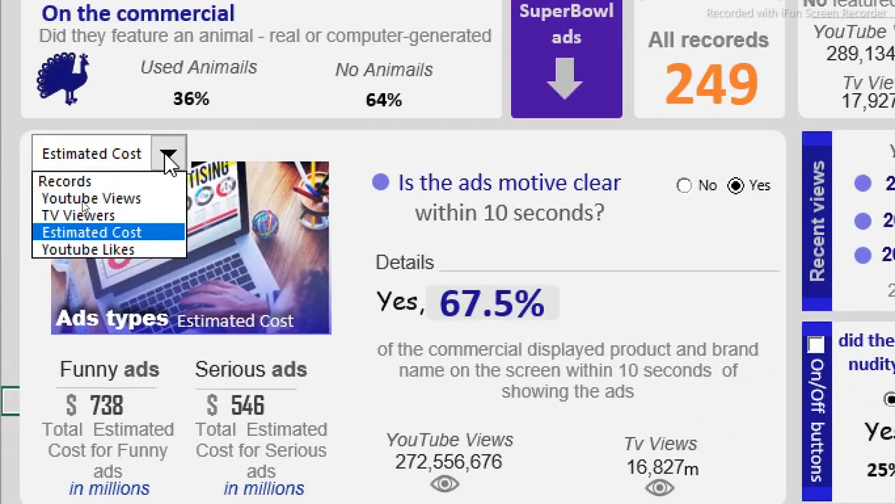
{"action": "left_click", "coordinate": [123, 200]}
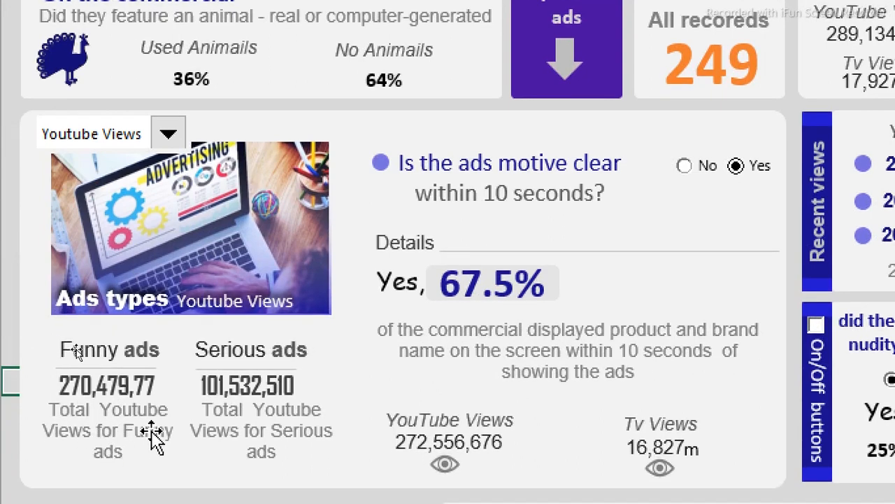
{"action": "scroll", "coordinate": [140, 441], "scroll_direction": "down", "scroll_amount": 1}
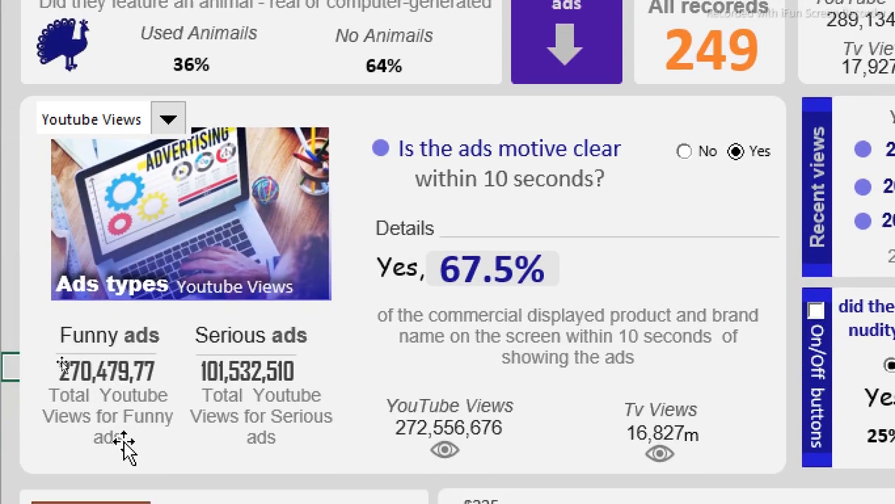
{"action": "left_click", "coordinate": [167, 119]}
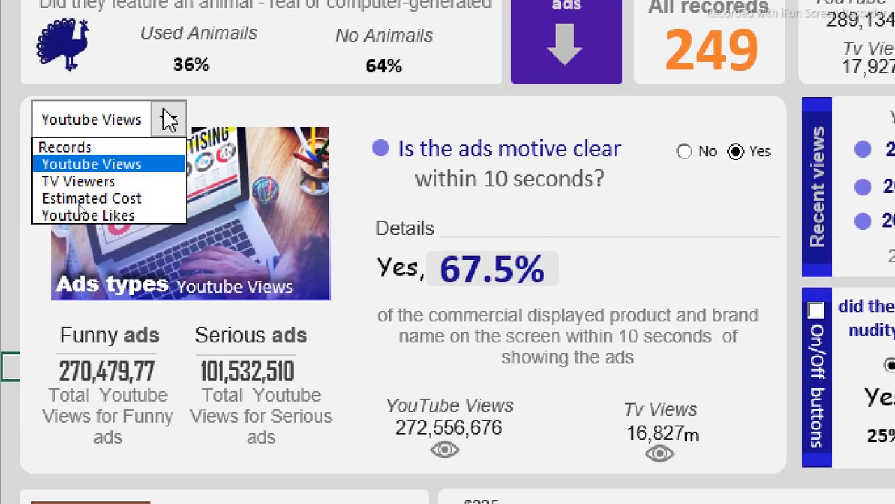
{"action": "left_click", "coordinate": [114, 202]}
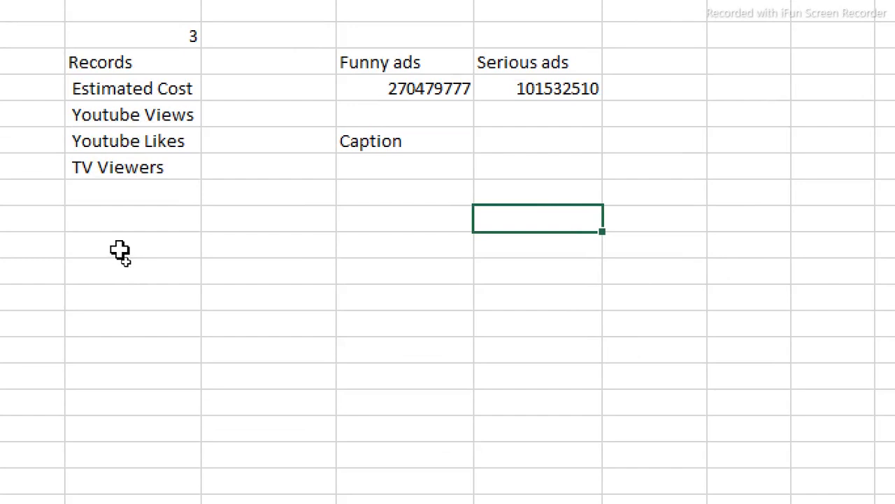
- Add the label 'What is been selected' below the metric names
{"action": "left_click", "coordinate": [126, 262]}
{"action": "type", "text": "What"}
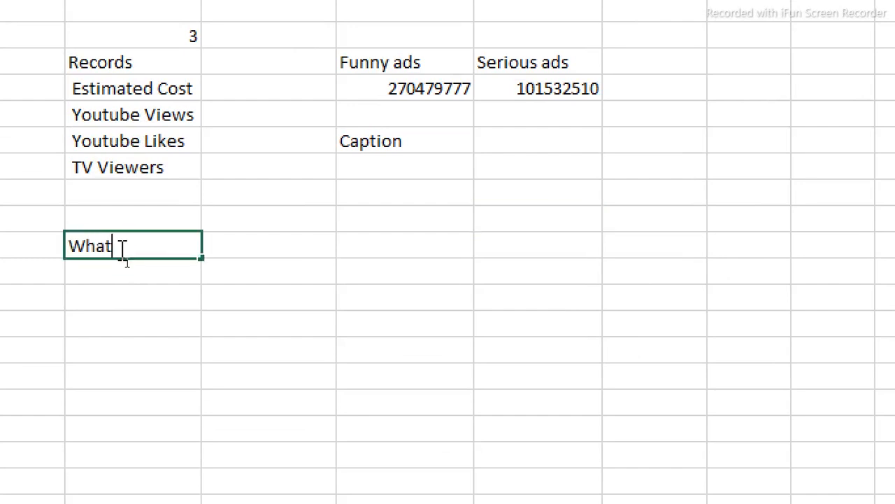
{"action": "type", "text": " is been selected"}
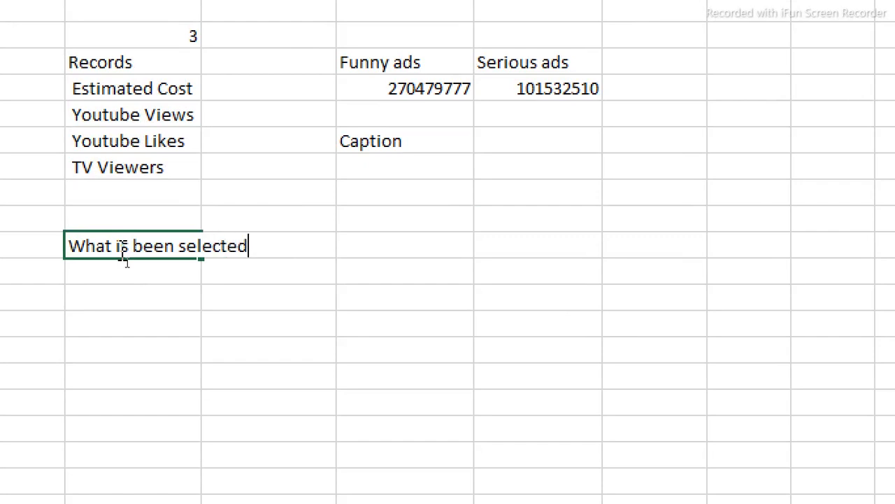
{"action": "key", "text": "Return"}
- Enter =INDEX(C9:C13,C8) beneath the label to return the selected metric name
{"action": "type", "text": "="}
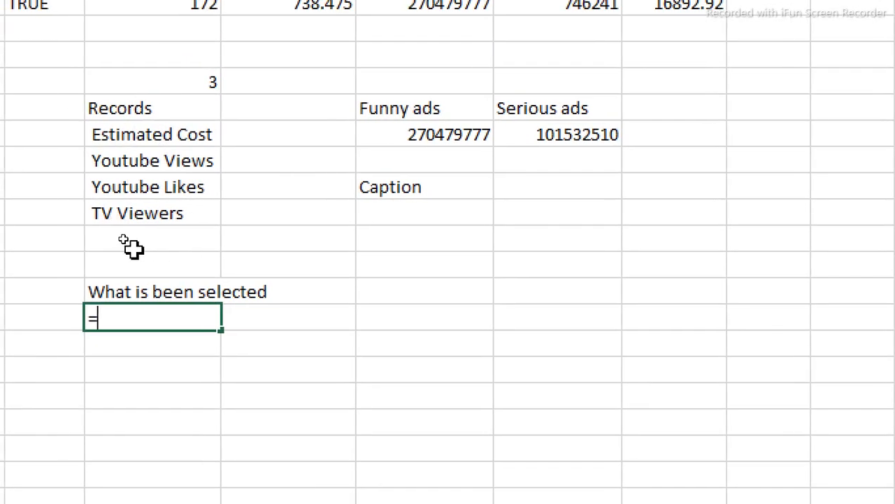
{"action": "type", "text": "in"}
{"action": "key", "text": "Tab"}
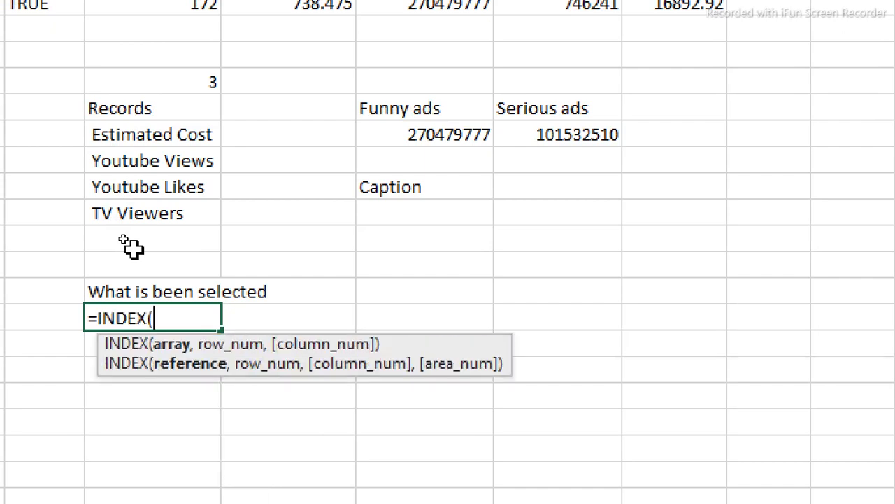
{"action": "left_click_drag", "start_coordinate": [137, 111], "coordinate": [142, 214]}
{"action": "type", "text": ","}
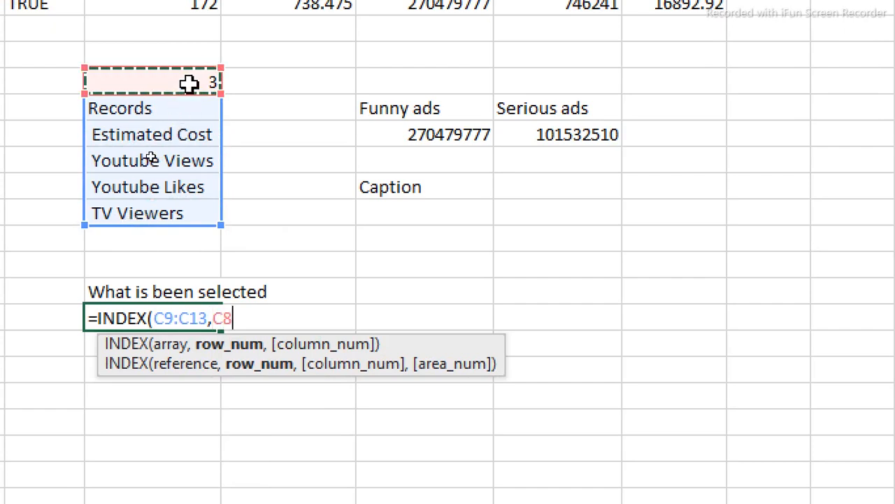
{"action": "key", "text": "Return"}
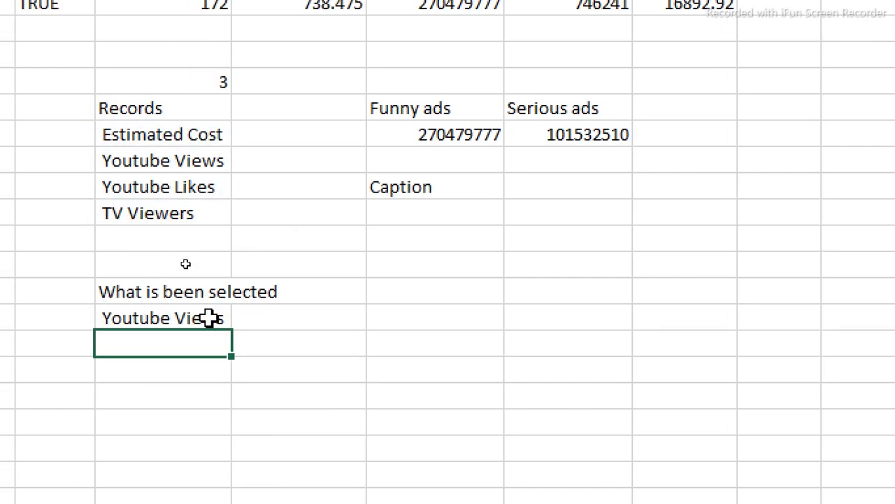
- Under Caption, build ="Total"&C17&" for "&E9 to label the Funny ads metric
{"action": "left_click", "coordinate": [403, 206]}
{"action": "type", "text": "="}
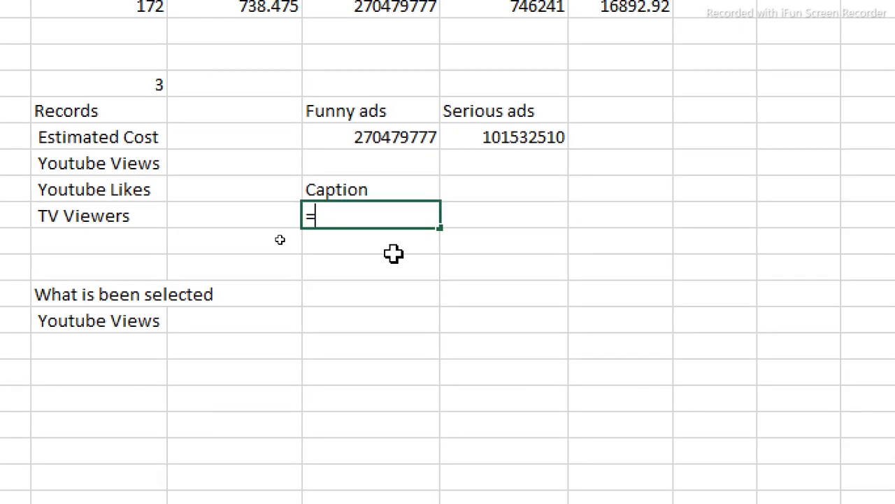
{"action": "type", "text": "\"Total"}
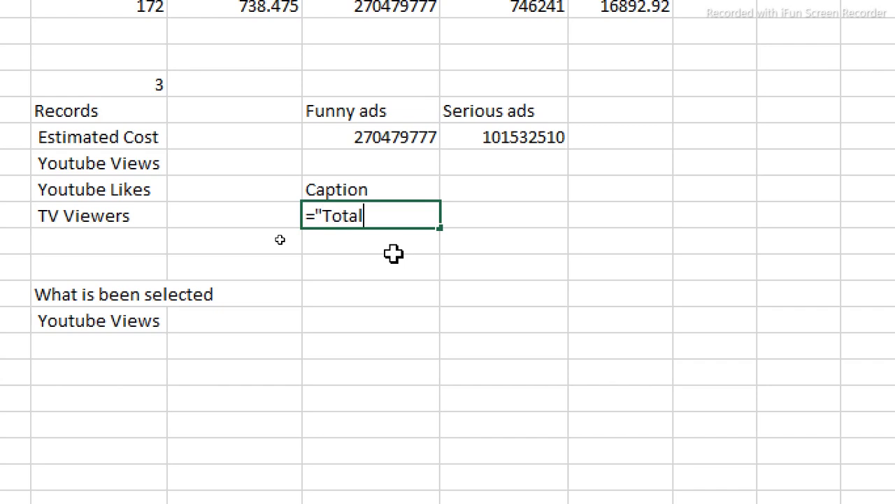
{"action": "type", "text": "\"&"}
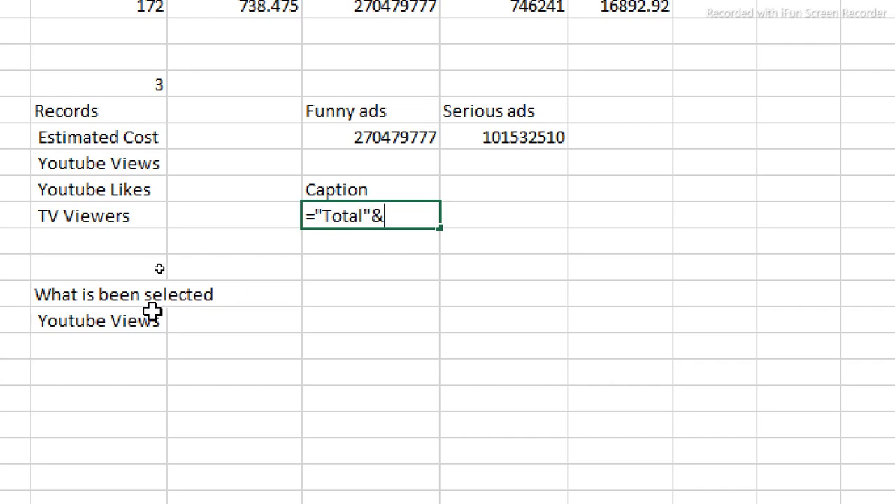
{"action": "left_click", "coordinate": [133, 326]}
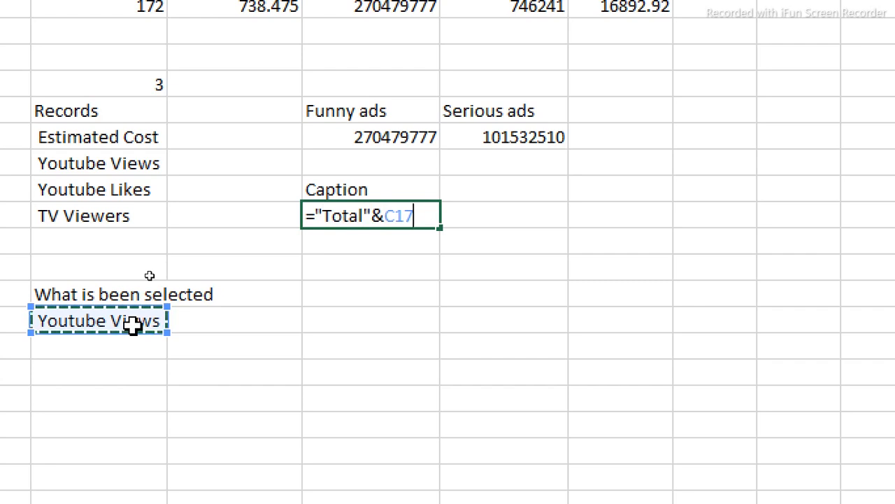
{"action": "type", "text": "&"}
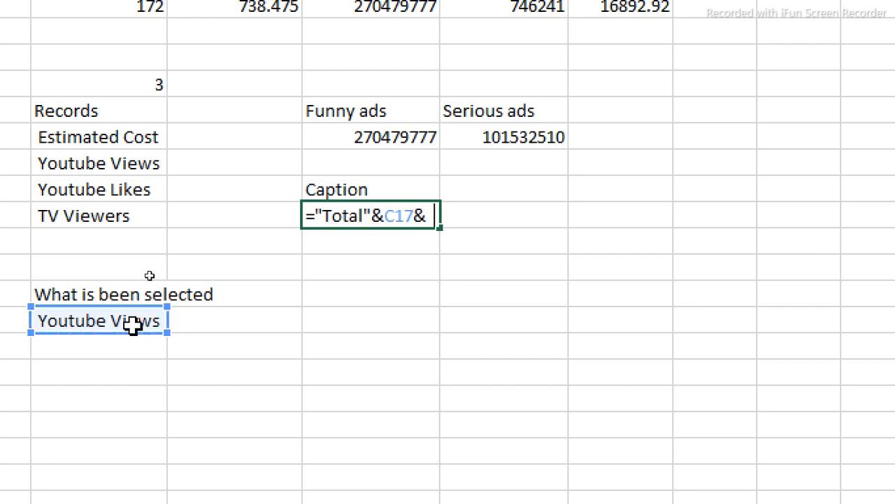
{"action": "type", "text": "\" for \"&"}
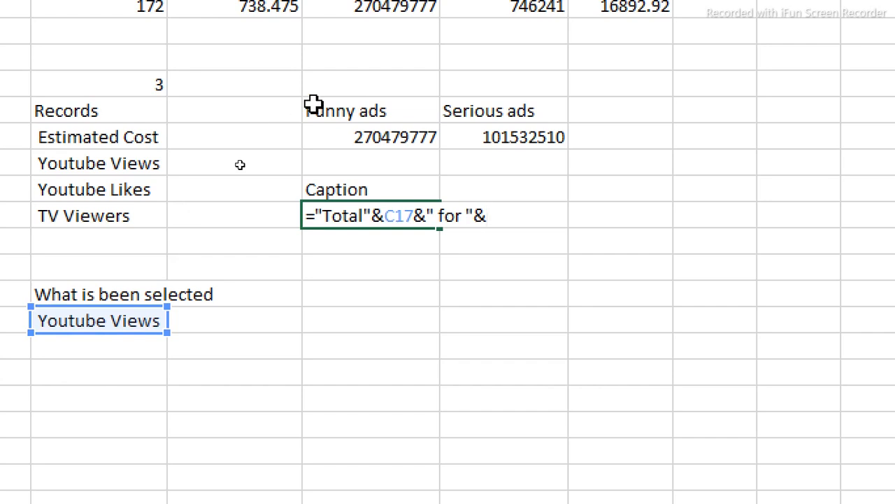
{"action": "left_click", "coordinate": [331, 114]}
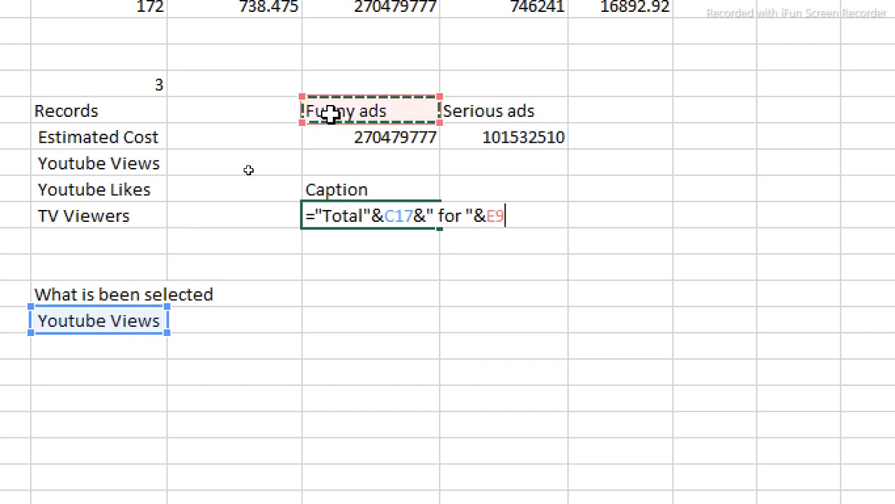
{"action": "key", "text": "Return"}
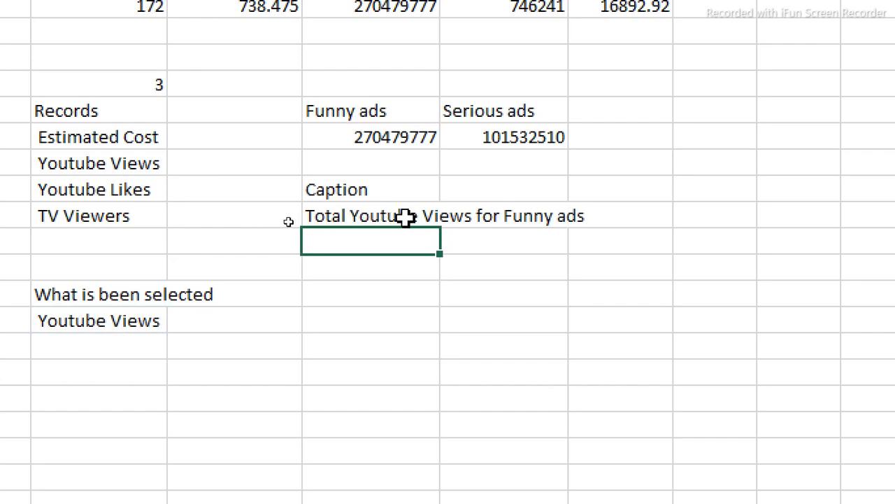
- Copy the caption formula to the cell below and point it at the Serious ads heading
{"action": "left_click", "coordinate": [381, 215]}
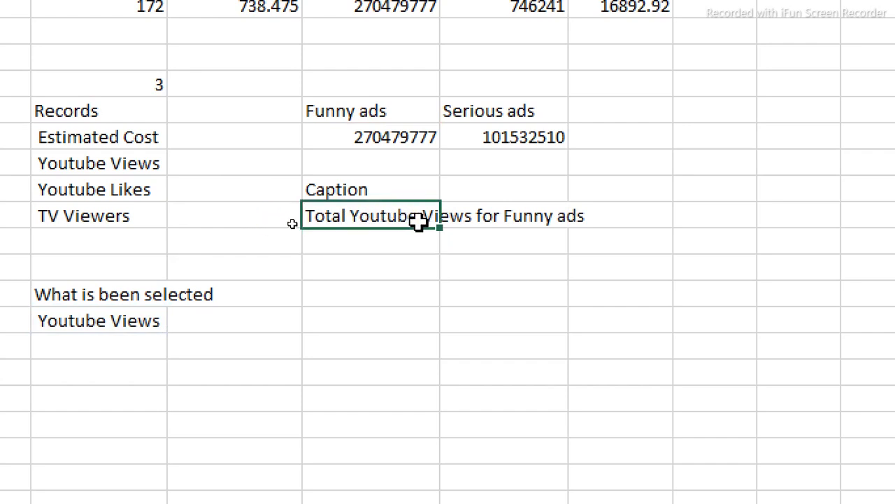
{"action": "double_click", "coordinate": [416, 218]}
{"action": "left_click_drag", "start_coordinate": [530, 213], "coordinate": [268, 226]}
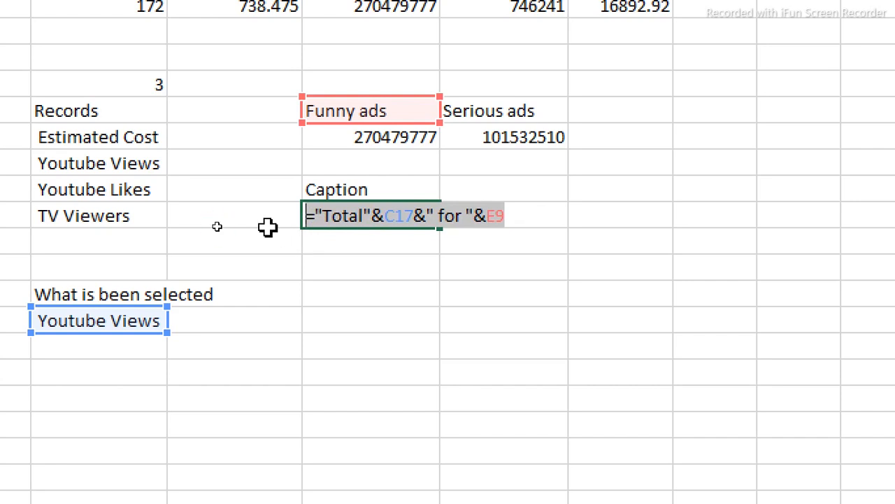
{"action": "key", "text": "Escape"}
{"action": "left_click", "coordinate": [340, 245]}
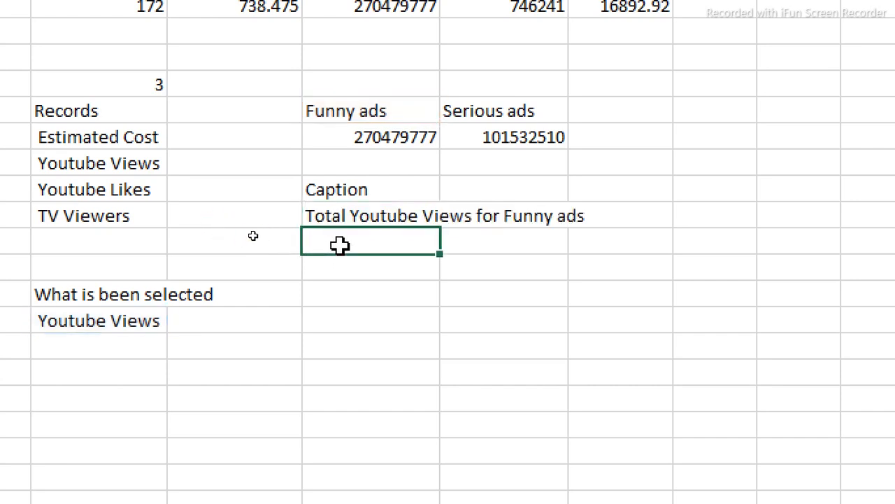
{"action": "type", "text": "Total Youtube Views for Funny ads"}
{"action": "double_click", "coordinate": [340, 245]}
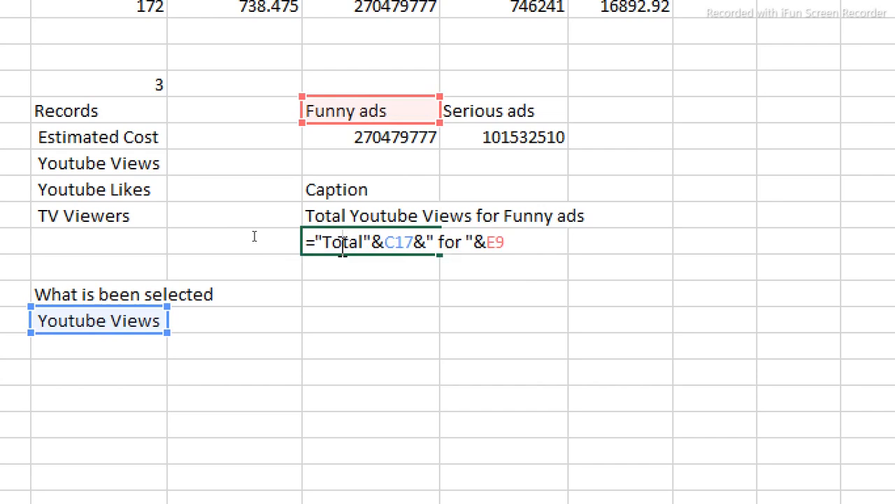
{"action": "left_click_drag", "start_coordinate": [381, 126], "coordinate": [481, 130]}
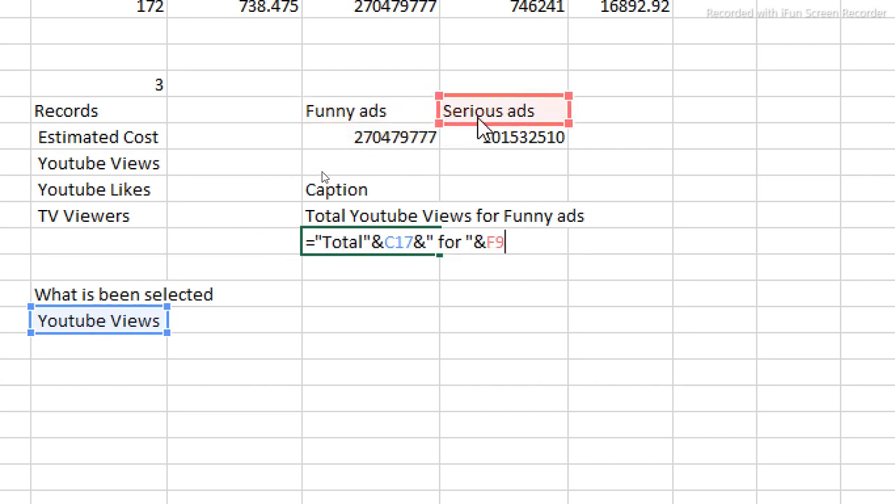
{"action": "key", "text": "Return"}
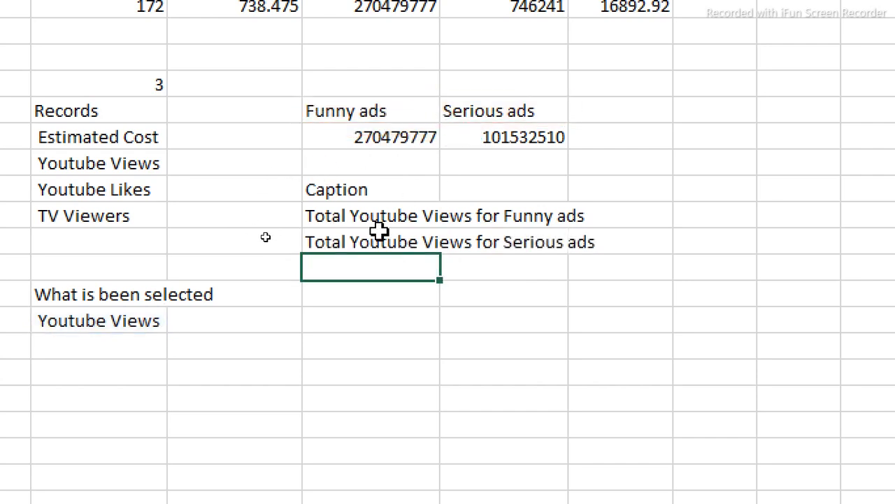
- Set the metric index to 1 and add the missing space after 'Total' in both captions
{"action": "left_click", "coordinate": [136, 84]}
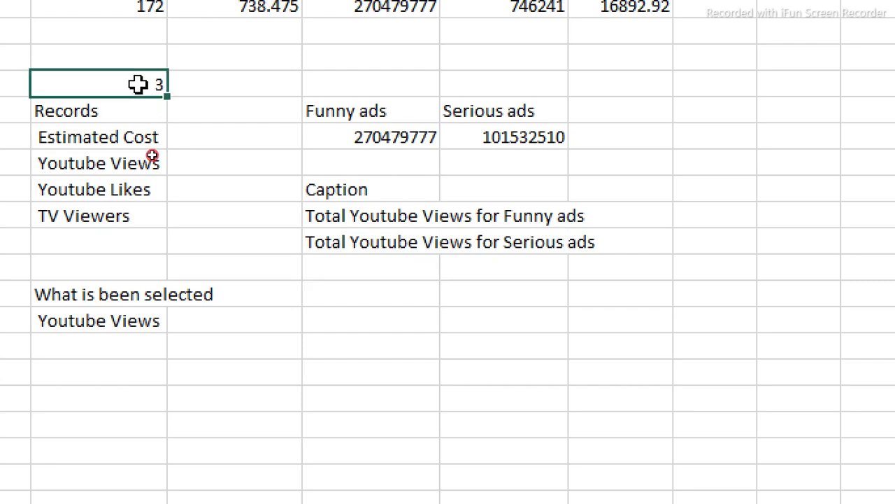
{"action": "type", "text": "1"}
{"action": "key", "text": "Return"}
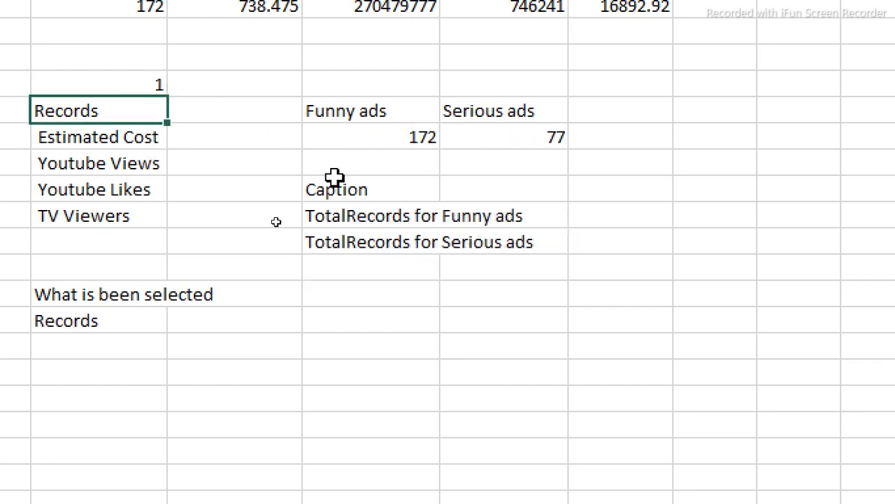
{"action": "double_click", "coordinate": [349, 221]}
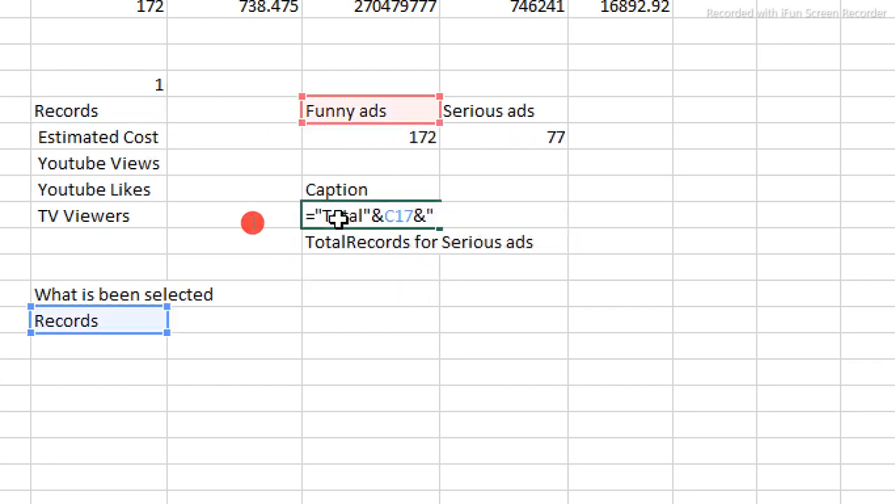
{"action": "left_click", "coordinate": [365, 216]}
{"action": "key", "text": "Return"}
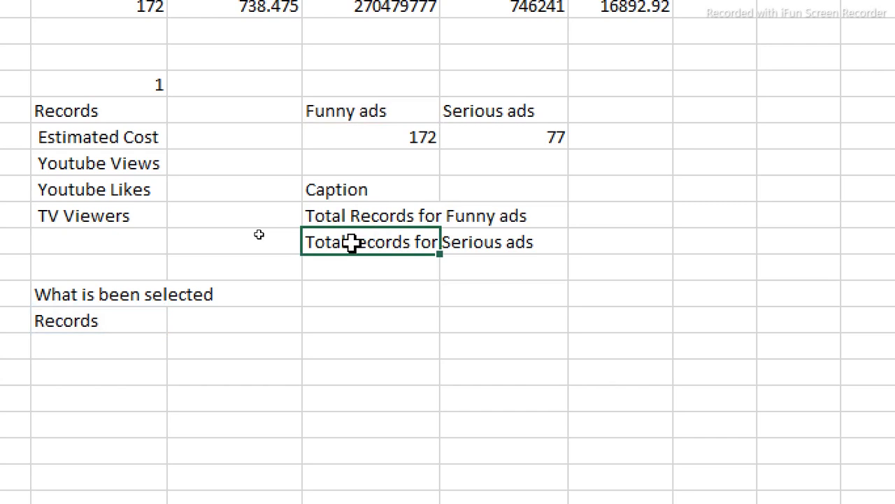
{"action": "double_click", "coordinate": [351, 242]}
{"action": "left_click", "coordinate": [361, 241]}
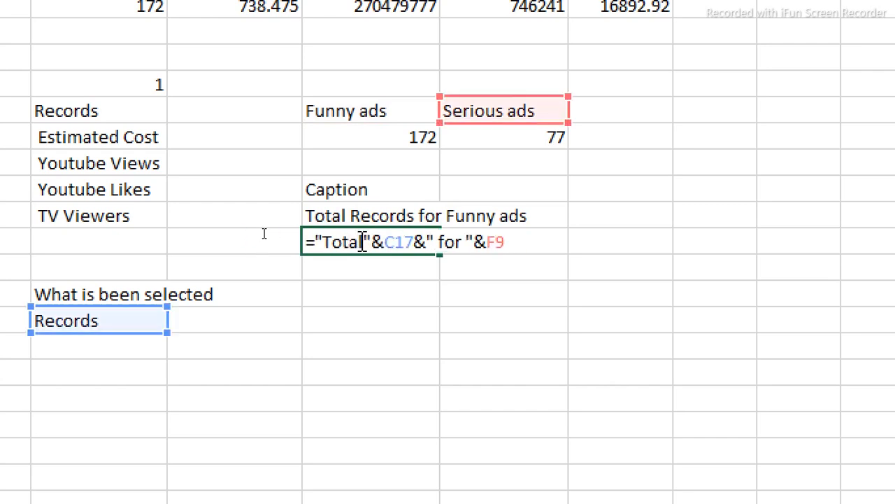
{"action": "key", "text": "Return"}
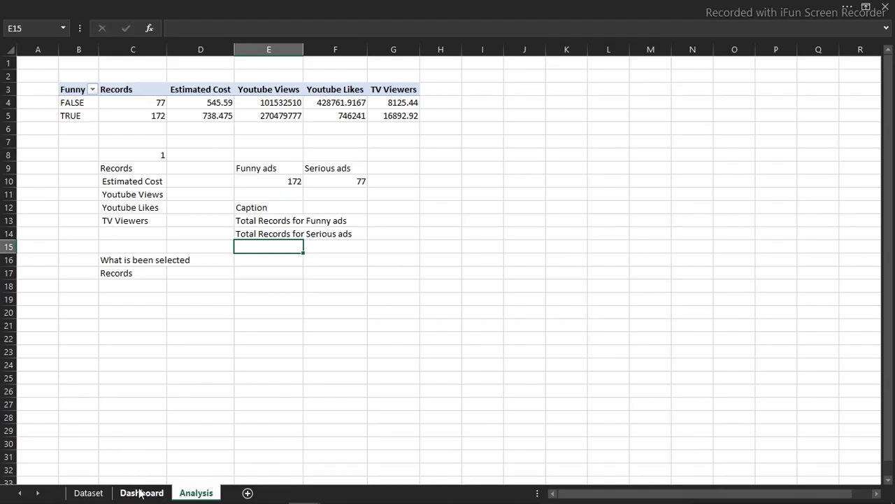
{"action": "left_click", "coordinate": [141, 492]}
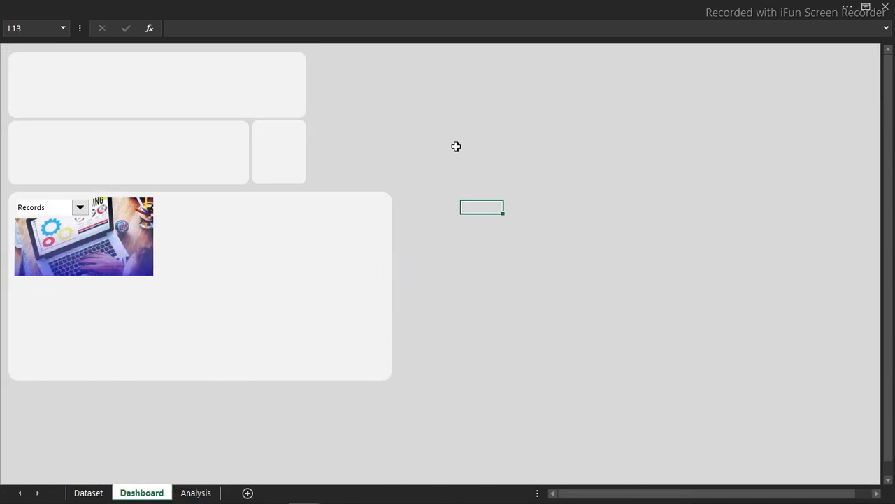
- Draw a text box just below the dashboard picture and type 'Funny ads' in it
{"action": "left_click", "coordinate": [196, 6]}
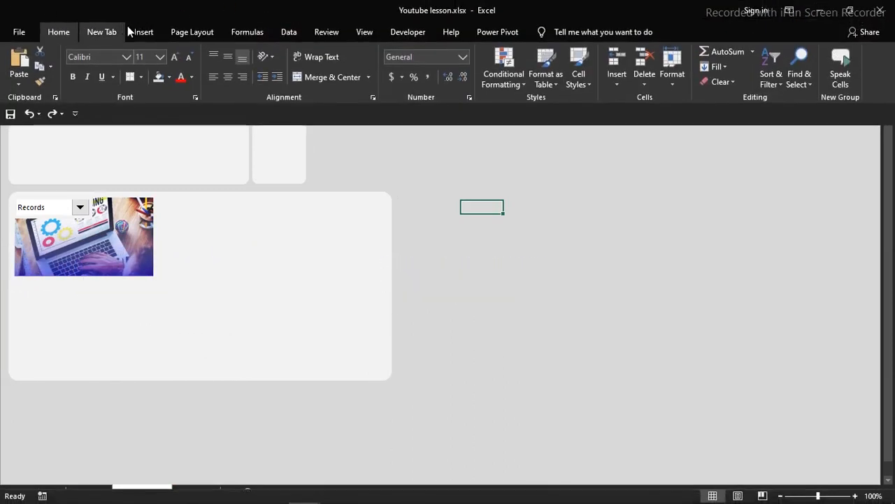
{"action": "left_click", "coordinate": [144, 32]}
{"action": "left_click", "coordinate": [157, 86]}
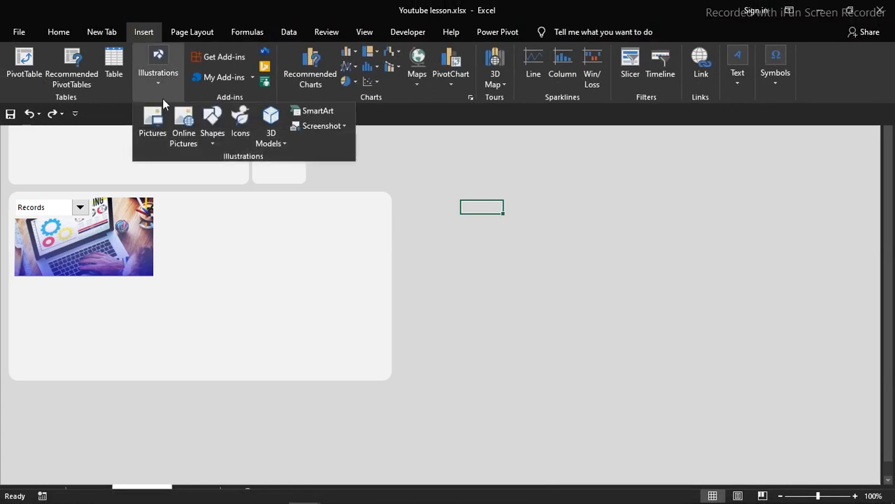
{"action": "left_click", "coordinate": [211, 144]}
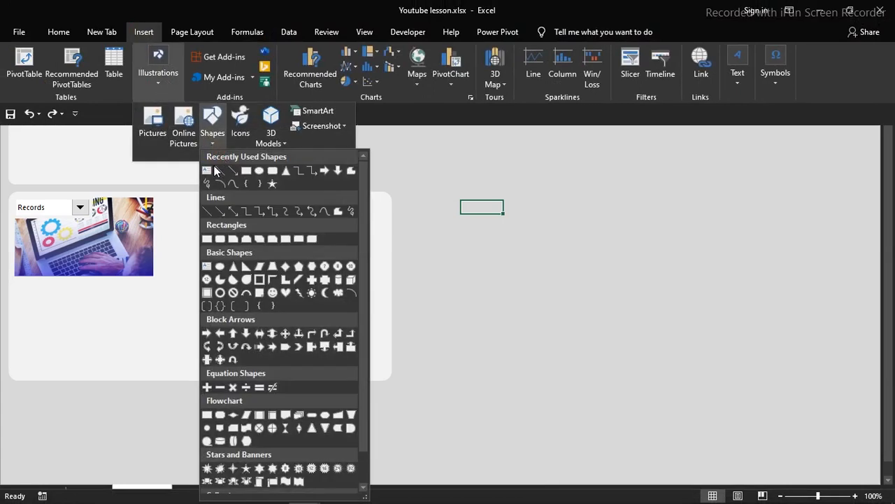
{"action": "left_click", "coordinate": [207, 172]}
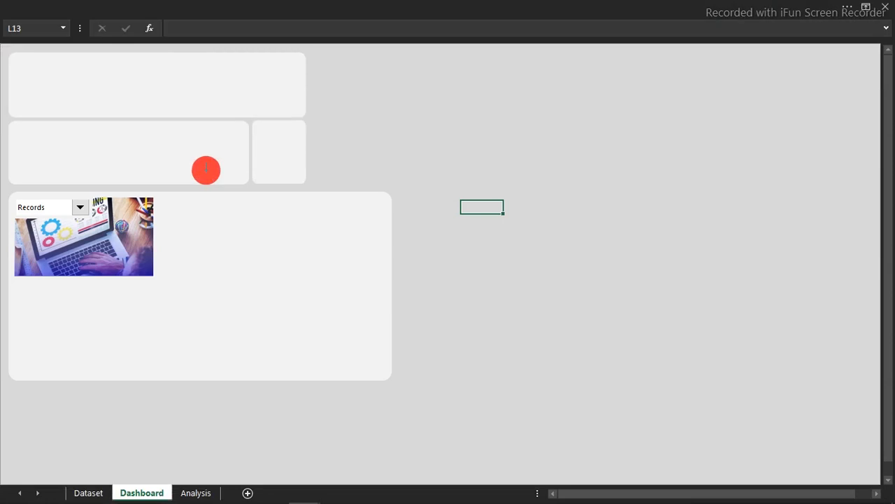
{"action": "left_click_drag", "start_coordinate": [21, 288], "coordinate": [86, 303]}
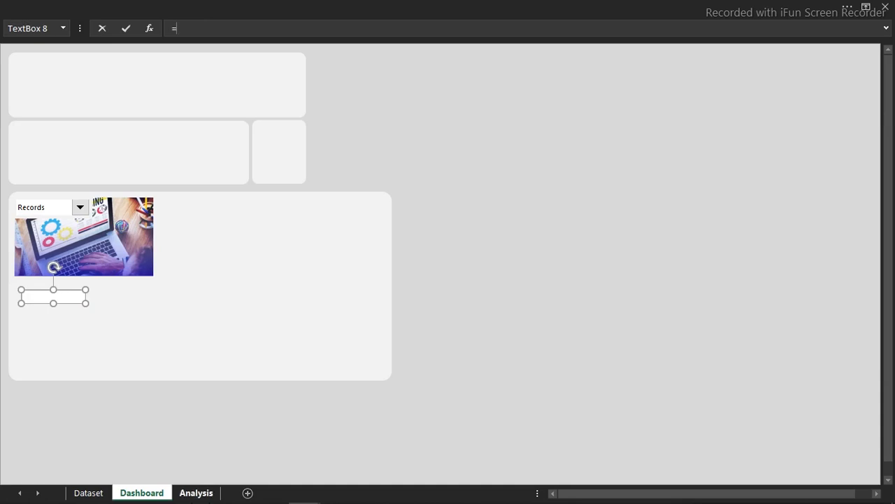
{"action": "left_click", "coordinate": [196, 492]}
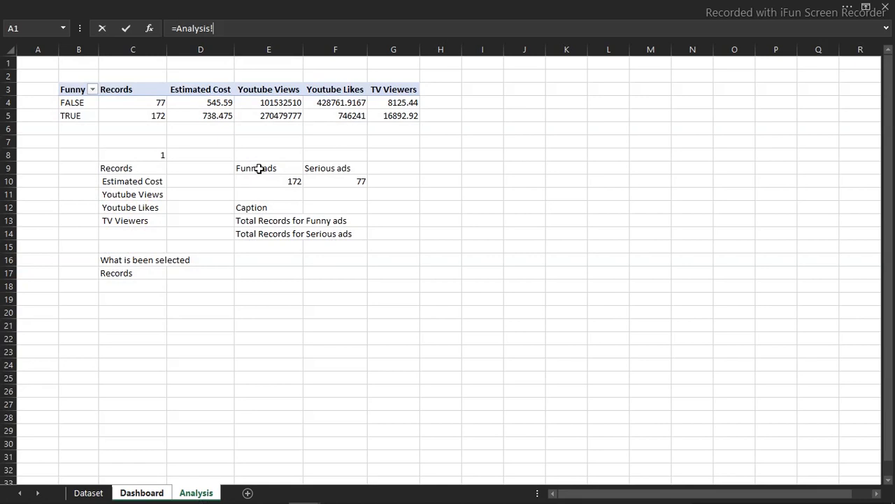
{"action": "key", "text": "Escape"}
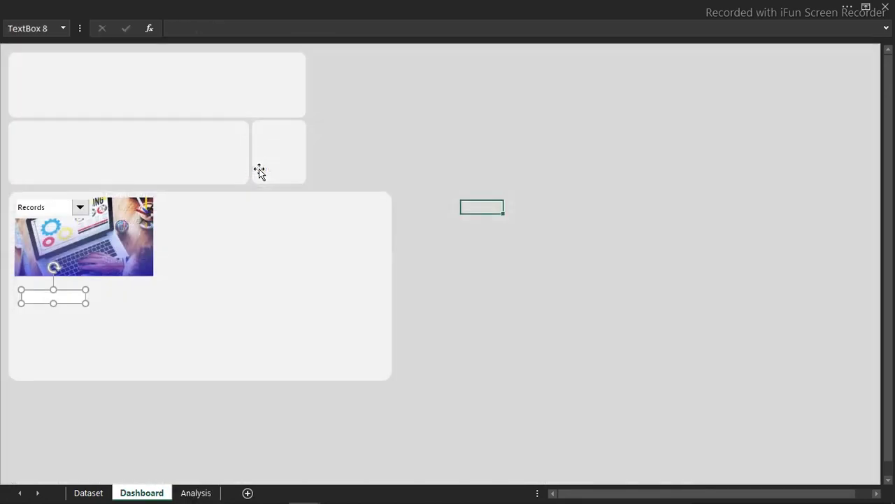
{"action": "type", "text": "Funny ads"}
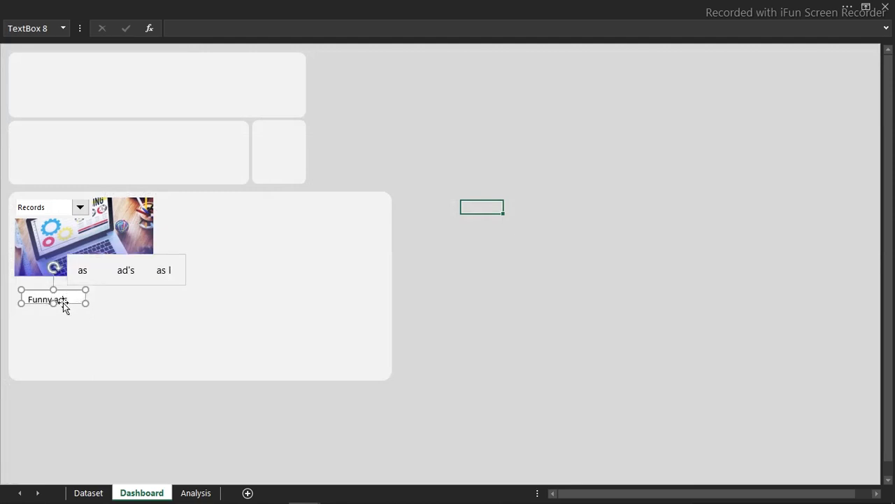
{"action": "left_click", "coordinate": [195, 4]}
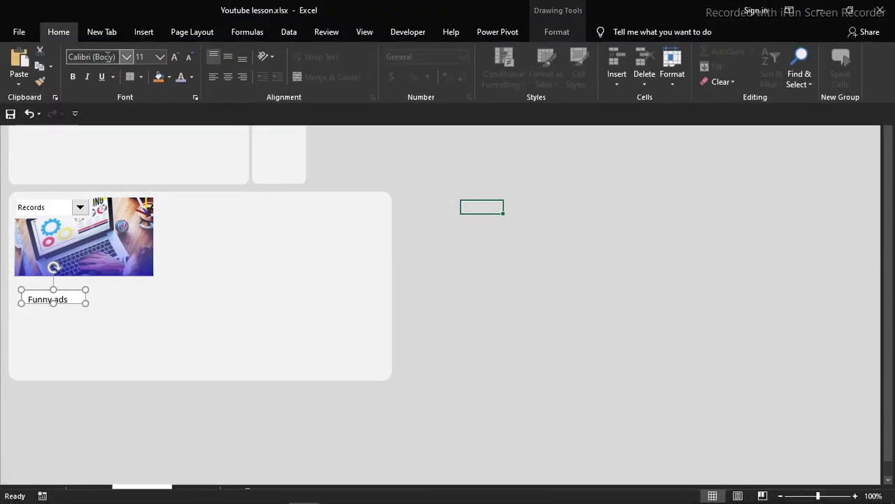
- Centre the Funny ads text, set it to Arial, and make the word 'ads' bold
{"action": "left_click", "coordinate": [228, 76]}
{"action": "left_click", "coordinate": [232, 54]}
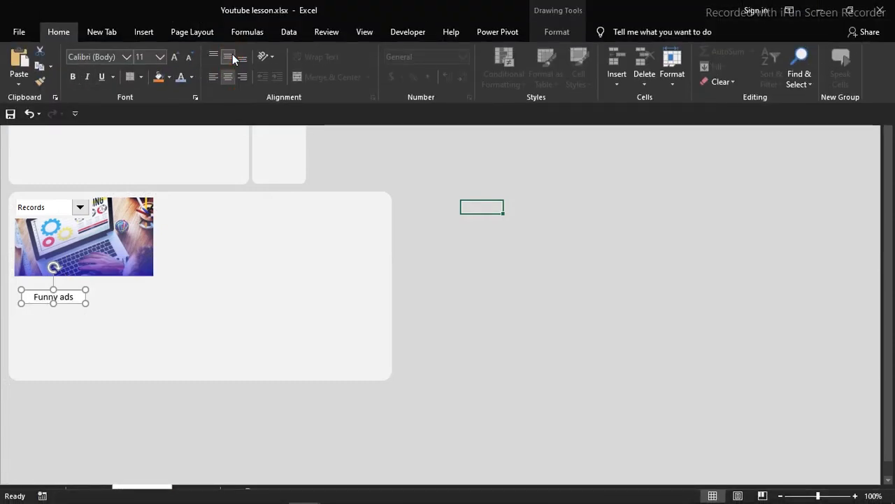
{"action": "left_click", "coordinate": [127, 57]}
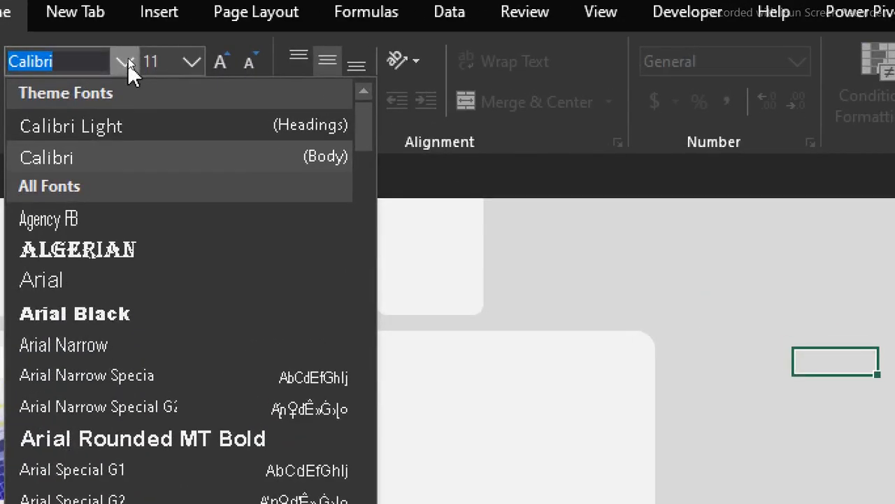
{"action": "left_click", "coordinate": [61, 277]}
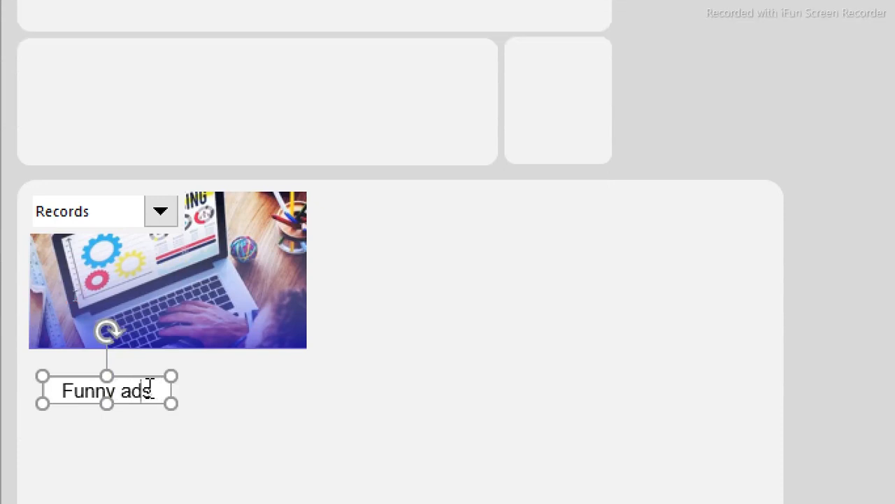
{"action": "triple_click", "coordinate": [150, 389]}
{"action": "left_click", "coordinate": [153, 390]}
{"action": "double_click", "coordinate": [126, 390]}
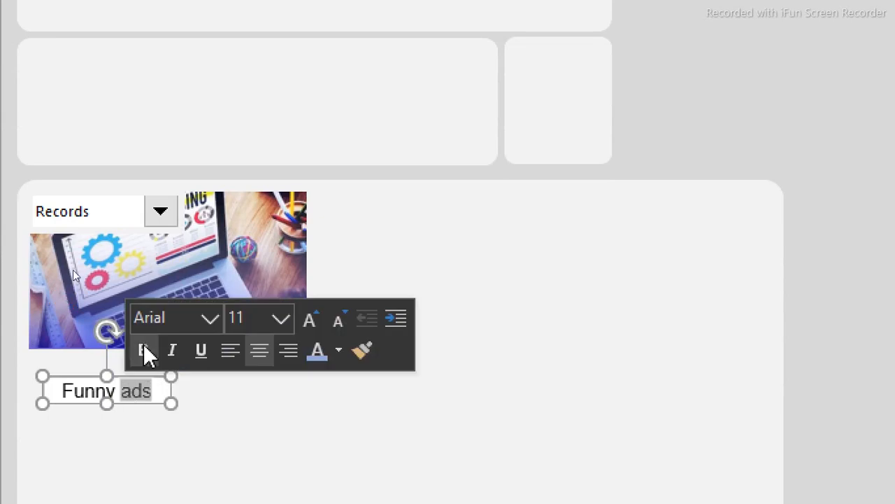
{"action": "left_click", "coordinate": [143, 344]}
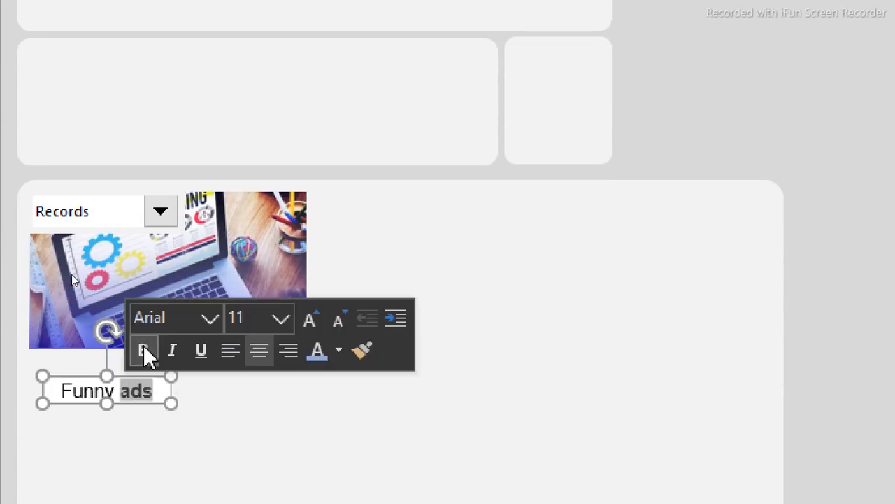
{"action": "left_click", "coordinate": [3, 383]}
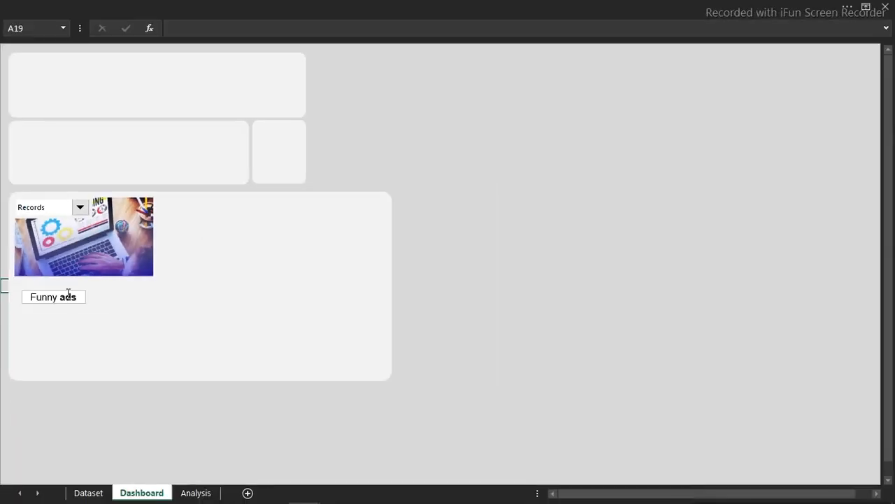
- Give the Funny ads text box No fill and No line in Format Shape
{"action": "left_click", "coordinate": [52, 300]}
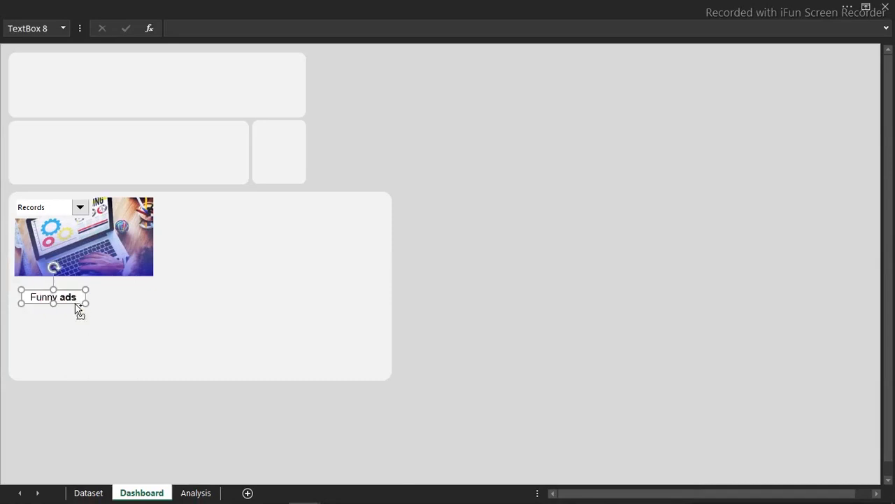
{"action": "double_click", "coordinate": [76, 306]}
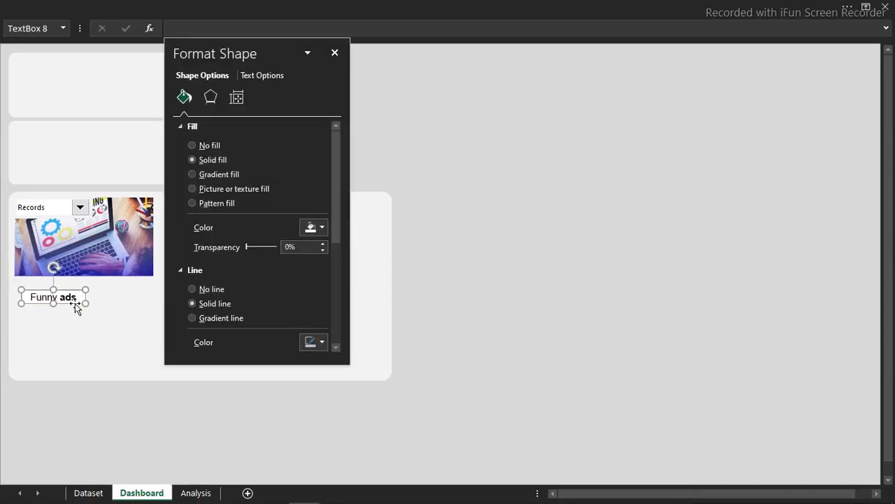
{"action": "left_click", "coordinate": [196, 147]}
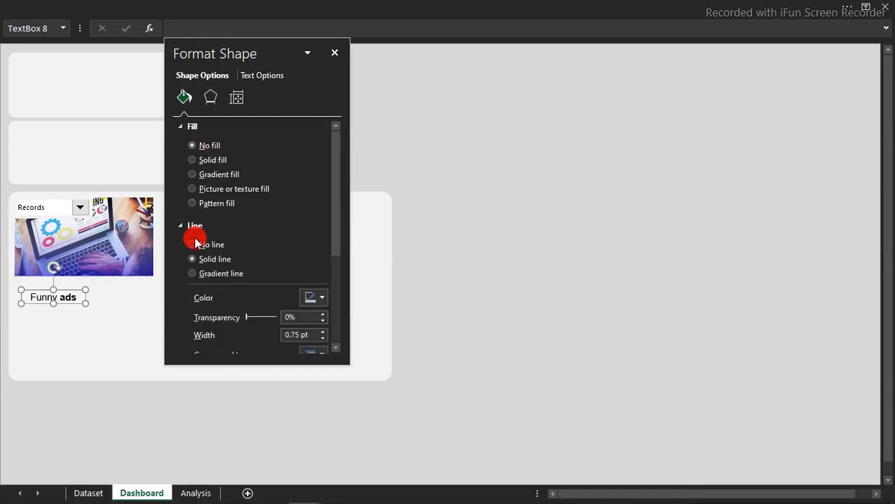
{"action": "left_click", "coordinate": [194, 244]}
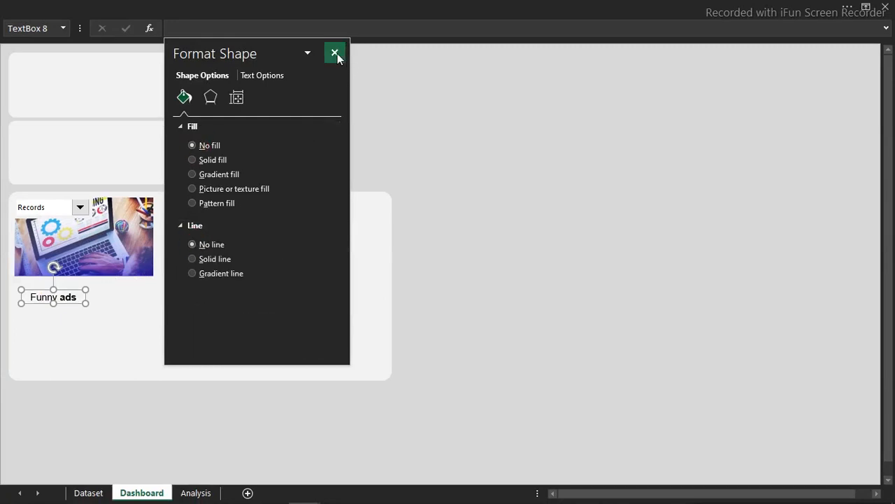
{"action": "left_click", "coordinate": [335, 54]}
- Duplicate the label beside the original, retype it as 'Serious ads' and widen it to one line
{"action": "left_click_drag", "start_coordinate": [60, 302], "coordinate": [58, 296]}
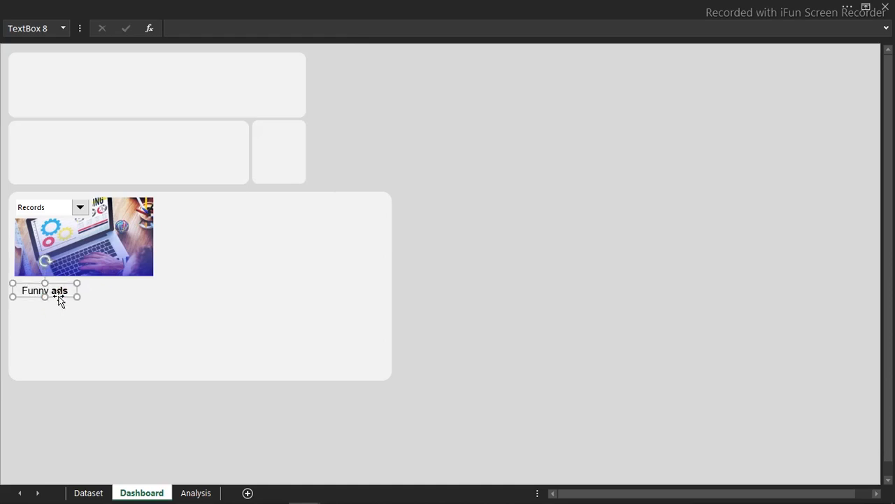
{"action": "key", "text": "ctrl+d"}
{"action": "left_click_drag", "start_coordinate": [70, 311], "coordinate": [136, 301]}
{"action": "double_click", "coordinate": [122, 292]}
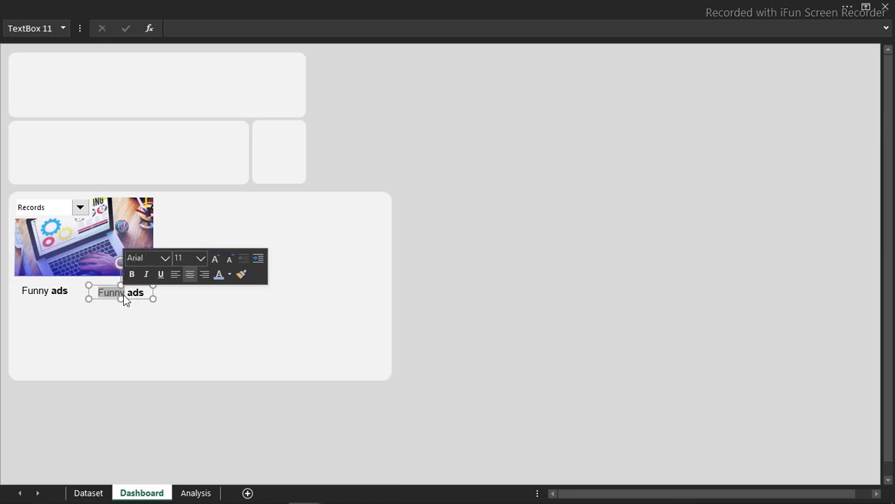
{"action": "type", "text": "Seriou"}
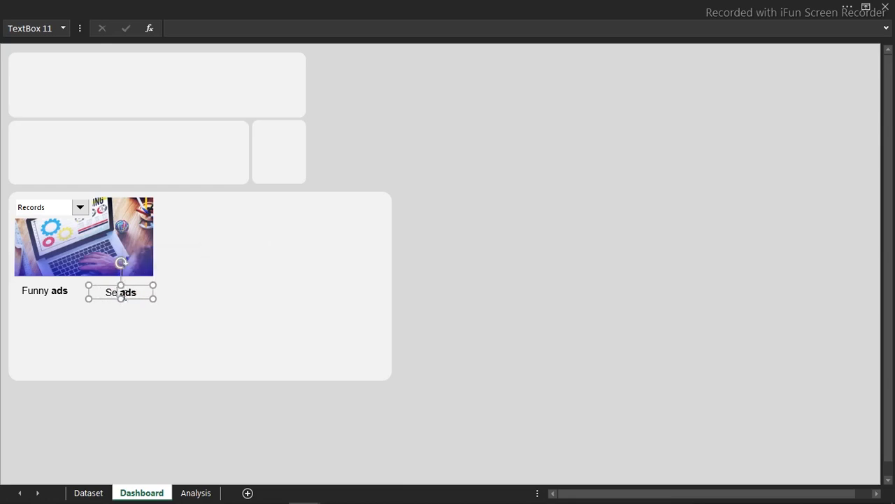
{"action": "type", "text": "s"}
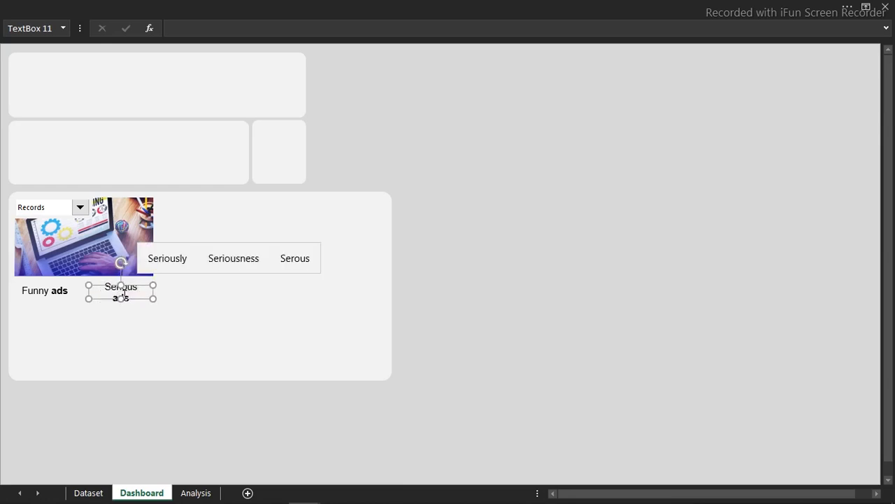
{"action": "left_click_drag", "start_coordinate": [152, 300], "coordinate": [159, 300]}
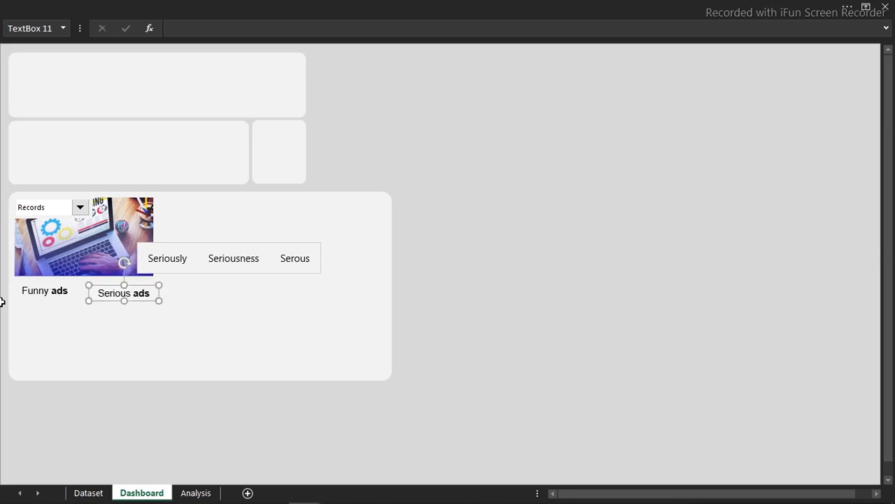
- Align the Funny ads and Serious ads labels along their tops and nudge them down
{"action": "left_click", "coordinate": [35, 296], "text": "ctrl"}
{"action": "left_click", "coordinate": [396, 6]}
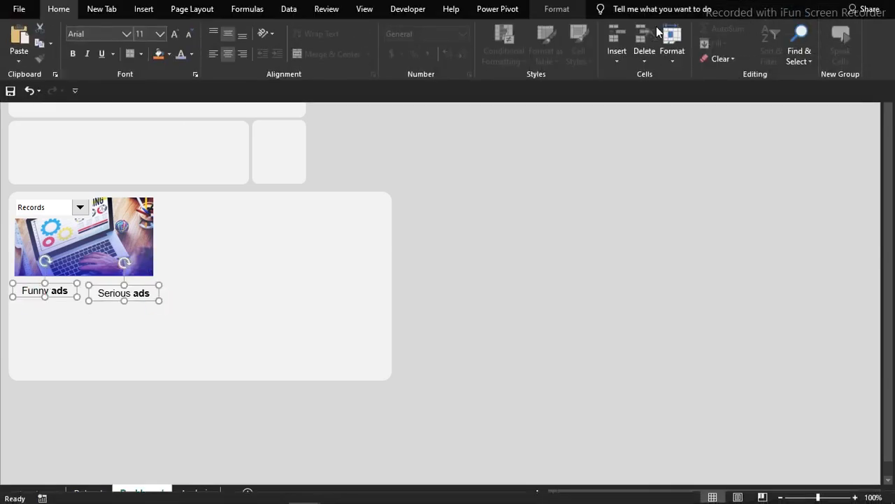
{"action": "left_click", "coordinate": [558, 32]}
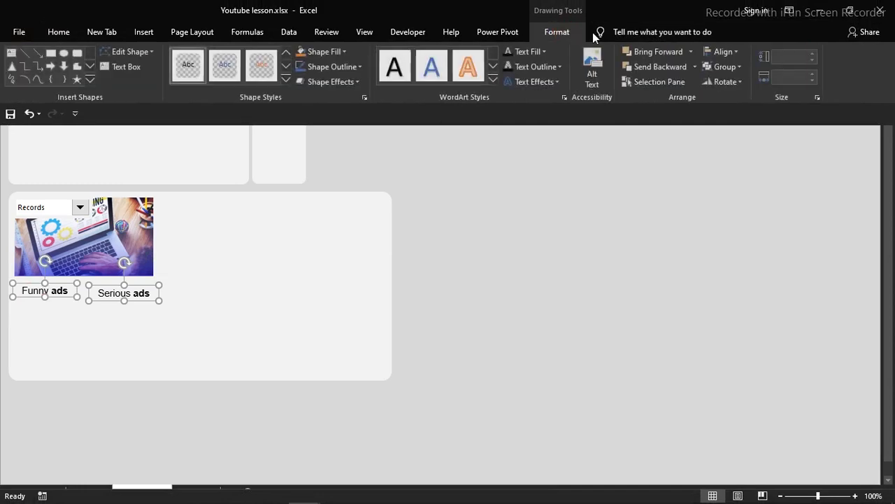
{"action": "left_click", "coordinate": [726, 52]}
{"action": "left_click", "coordinate": [746, 116]}
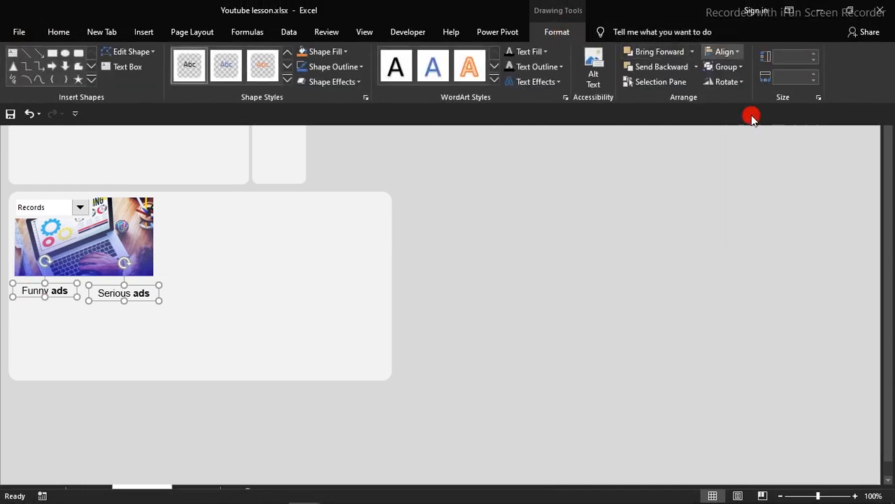
{"action": "key", "text": "Down"}
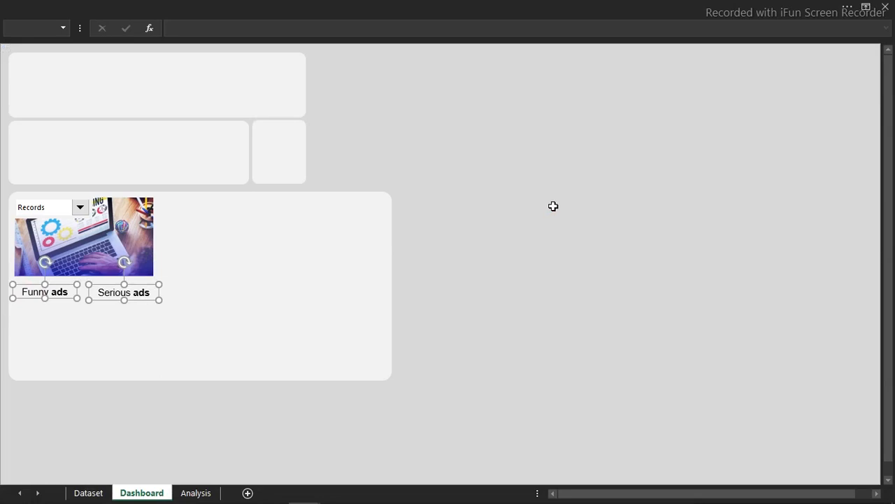
{"action": "left_click", "coordinate": [498, 230]}
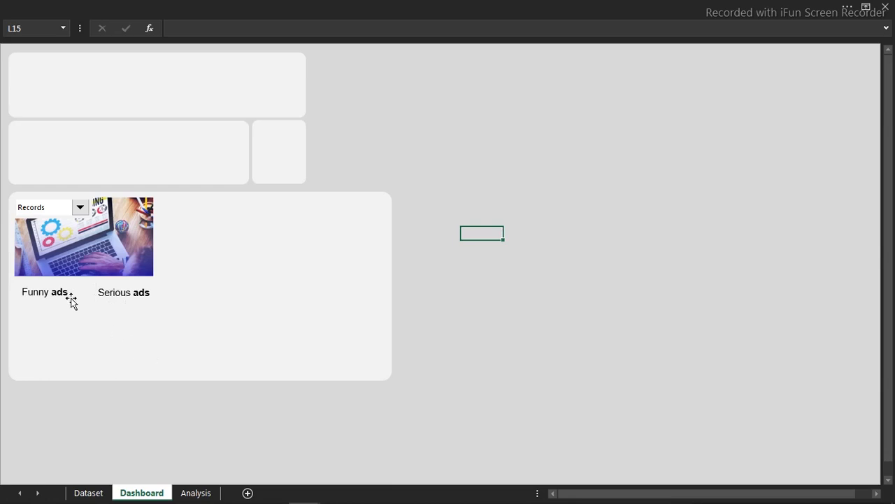
- Copy both labels just below the originals to serve as value boxes
{"action": "left_click", "coordinate": [59, 294]}
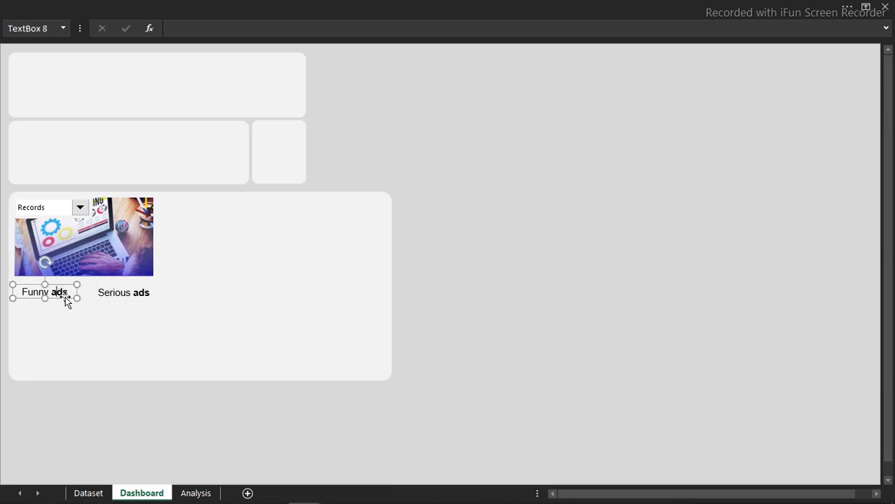
{"action": "left_click", "coordinate": [119, 289], "text": "ctrl"}
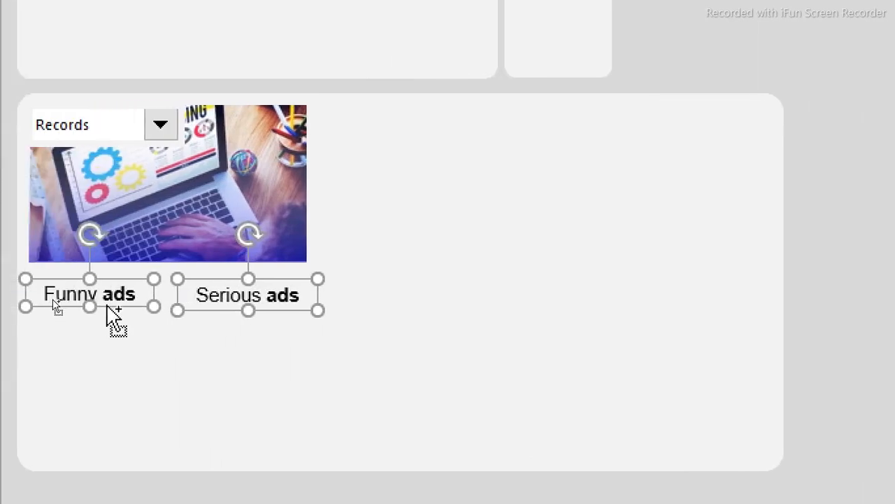
{"action": "left_click_drag", "start_coordinate": [50, 309], "coordinate": [54, 319]}
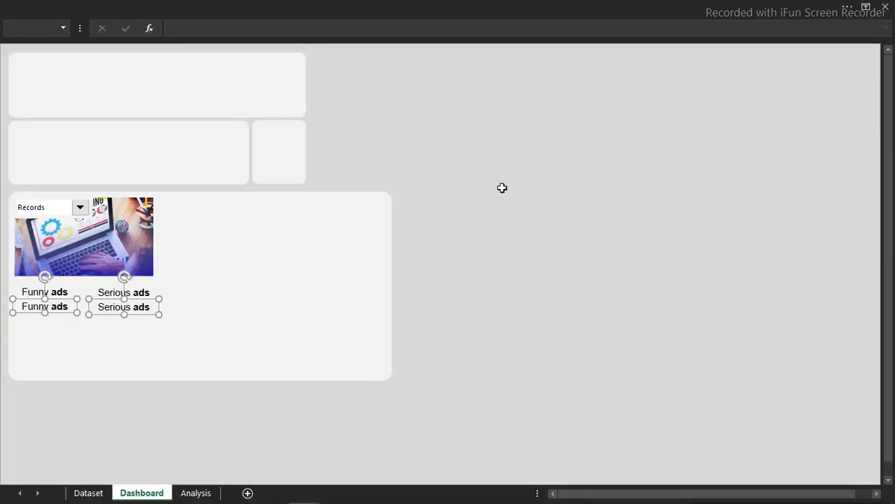
{"action": "left_click", "coordinate": [500, 192]}
{"action": "left_click", "coordinate": [36, 306]}
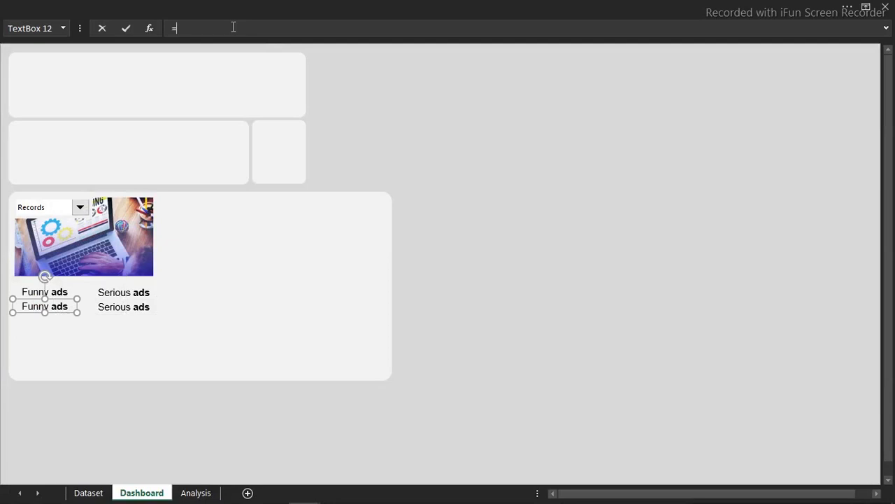
- Link the copies to =Analysis!E10 and =Analysis!F10 so they show 172 and 77
{"action": "left_click", "coordinate": [198, 492]}
{"action": "left_click", "coordinate": [285, 183]}
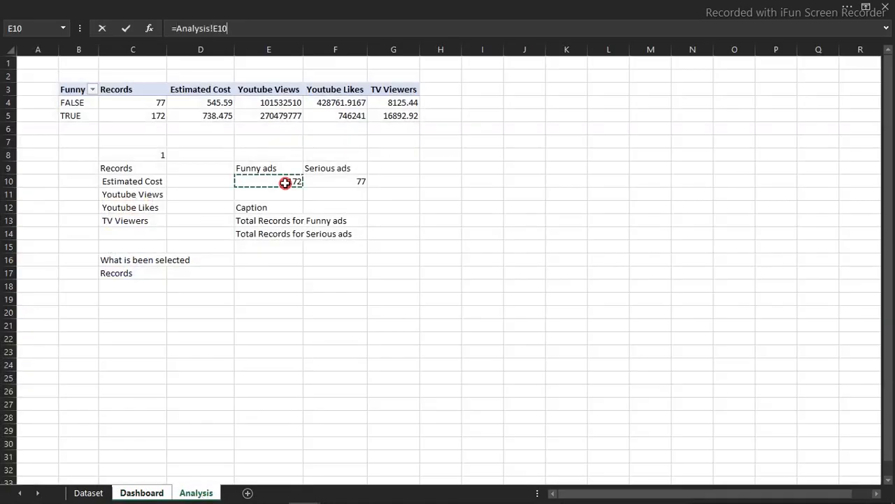
{"action": "key", "text": "Return"}
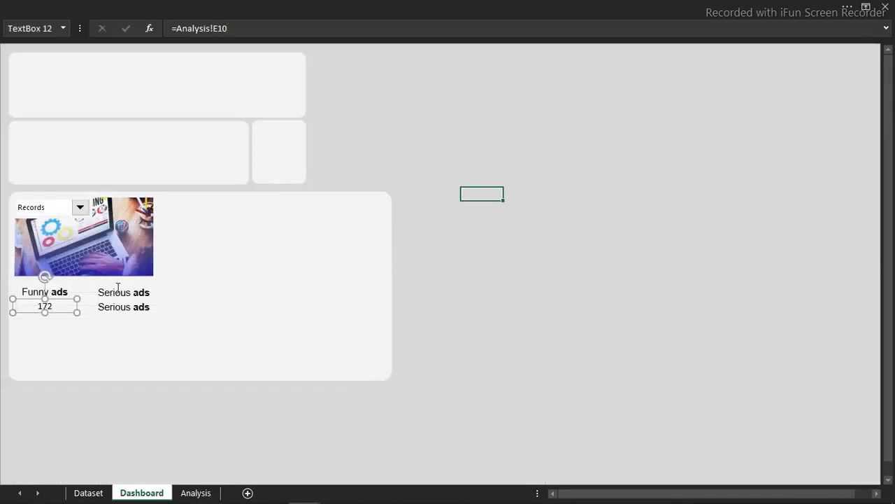
{"action": "left_click", "coordinate": [275, 28]}
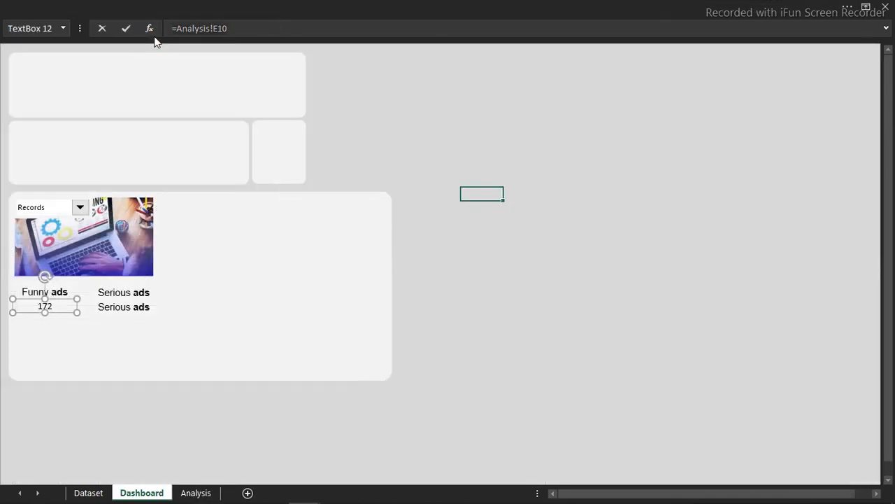
{"action": "left_click", "coordinate": [131, 307]}
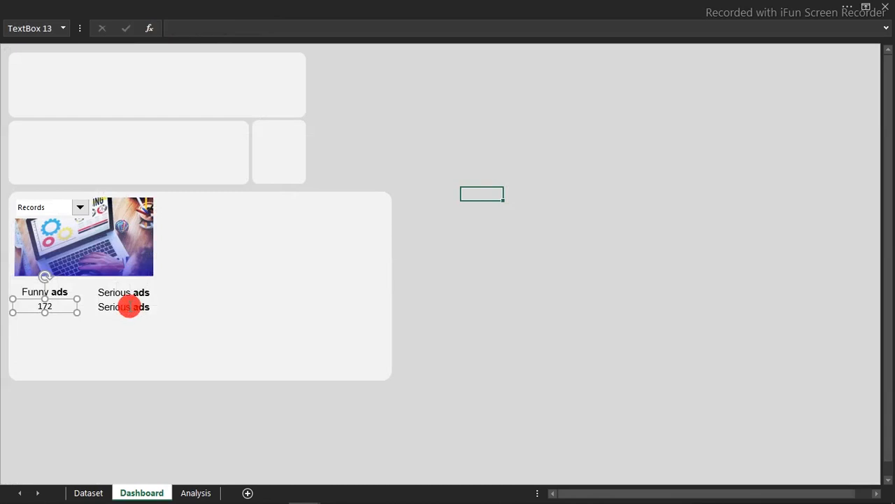
{"action": "left_click", "coordinate": [218, 28]}
{"action": "type", "text": "=Analysis!E10"}
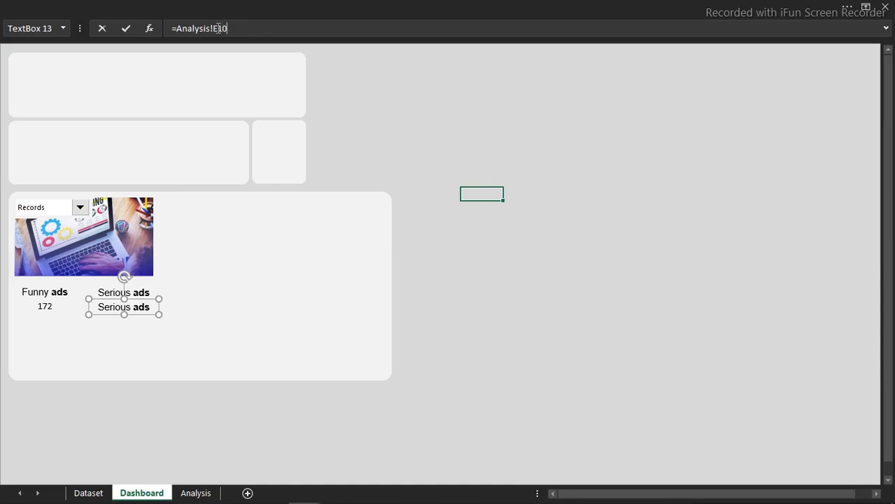
{"action": "key", "text": "Return"}
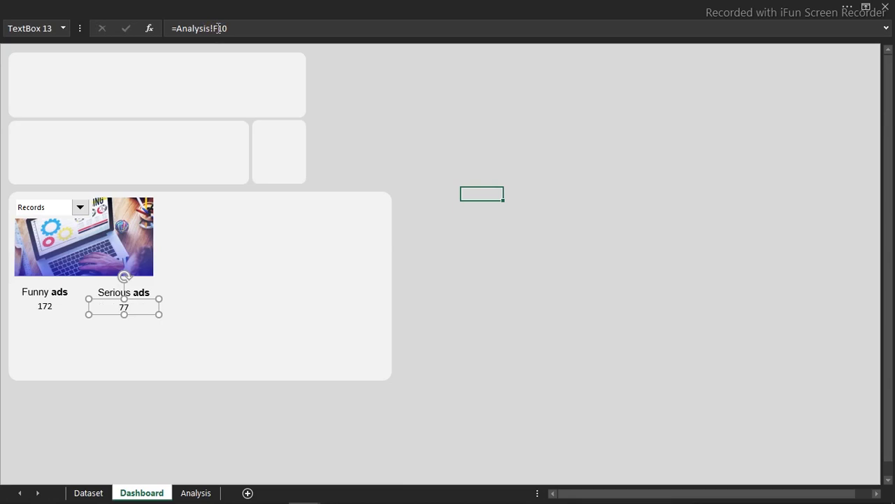
{"action": "left_click", "coordinate": [197, 494]}
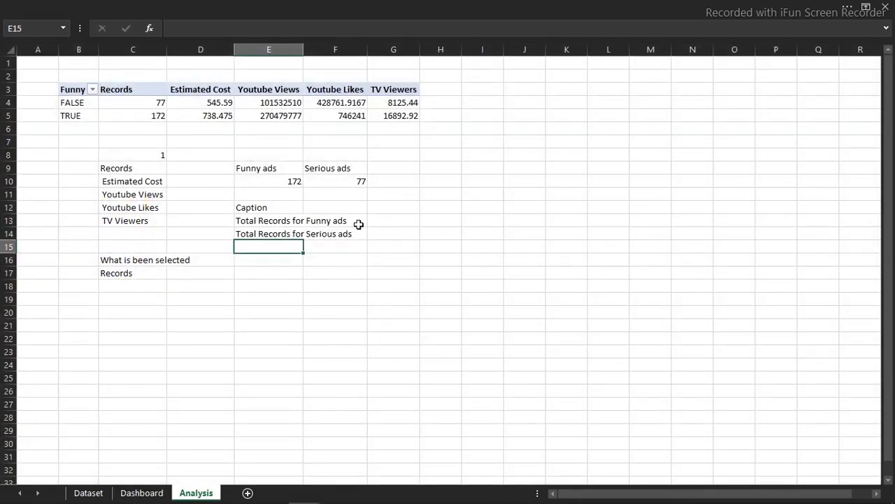
{"action": "left_click", "coordinate": [299, 182]}
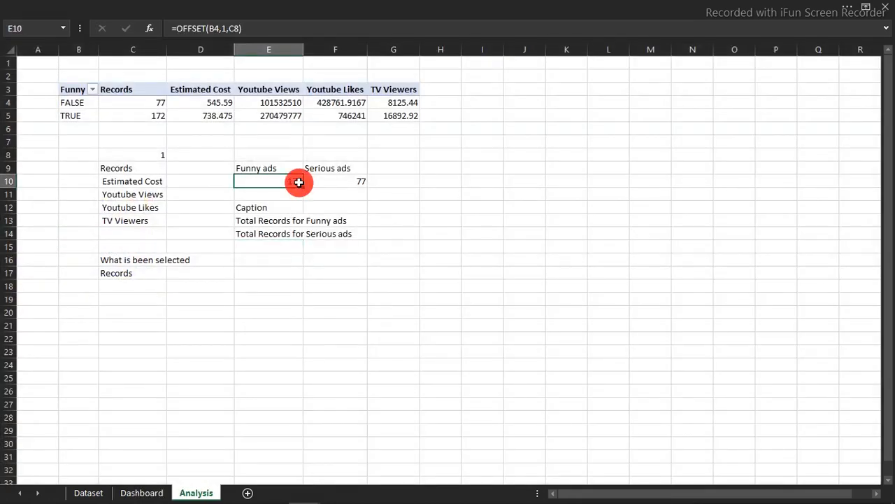
{"action": "left_click", "coordinate": [334, 49]}
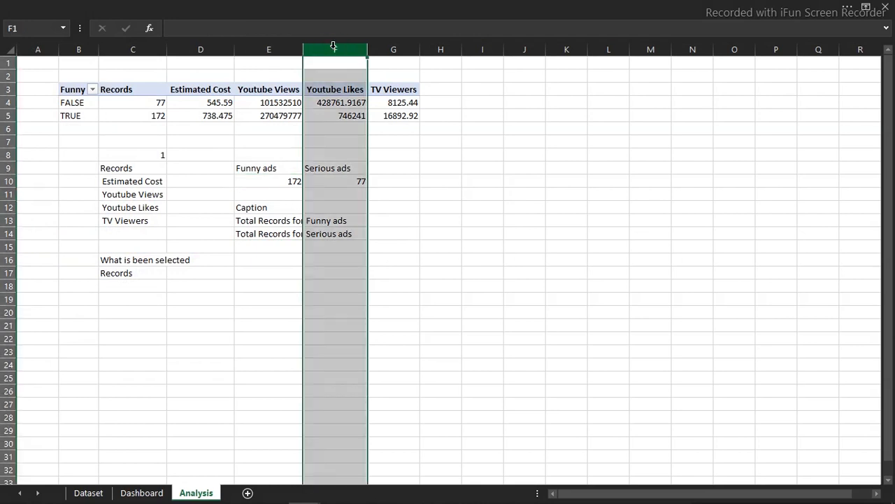
{"action": "left_click", "coordinate": [142, 494]}
- Set both count boxes to the Agency FB font
{"action": "left_click", "coordinate": [490, 292]}
{"action": "left_click", "coordinate": [45, 306]}
{"action": "left_click", "coordinate": [124, 310], "text": "ctrl"}
{"action": "left_click", "coordinate": [192, 6]}
{"action": "left_click", "coordinate": [111, 58]}
{"action": "type", "text": "A"}
{"action": "key", "text": "Return"}
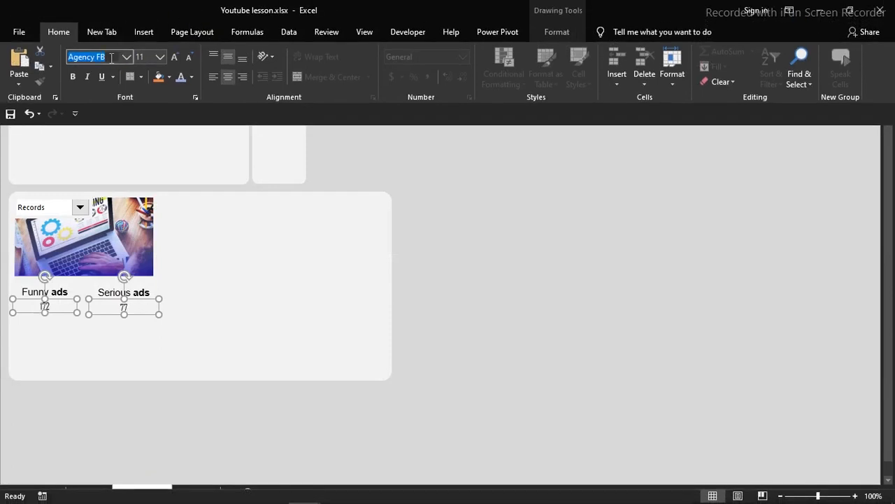
{"action": "left_click", "coordinate": [160, 57]}
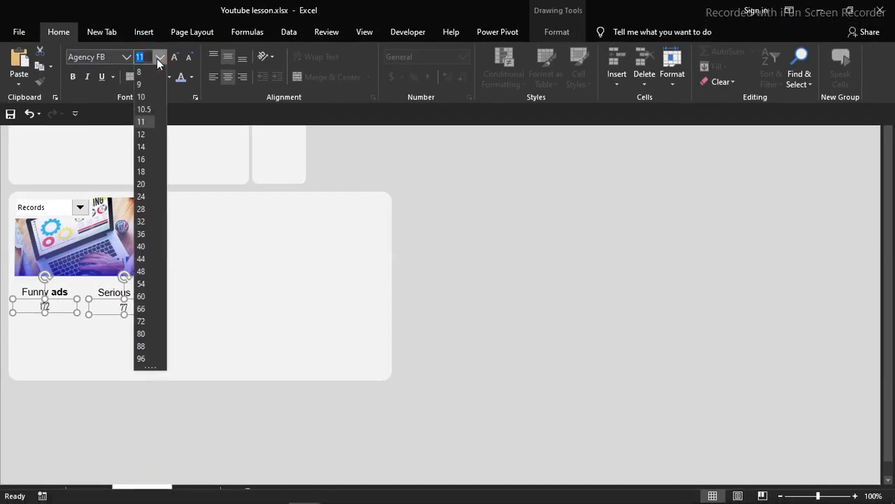
- Format the two value boxes at size 16, bold, in a dark font colour
{"action": "left_click", "coordinate": [141, 147]}
{"action": "left_click", "coordinate": [73, 77]}
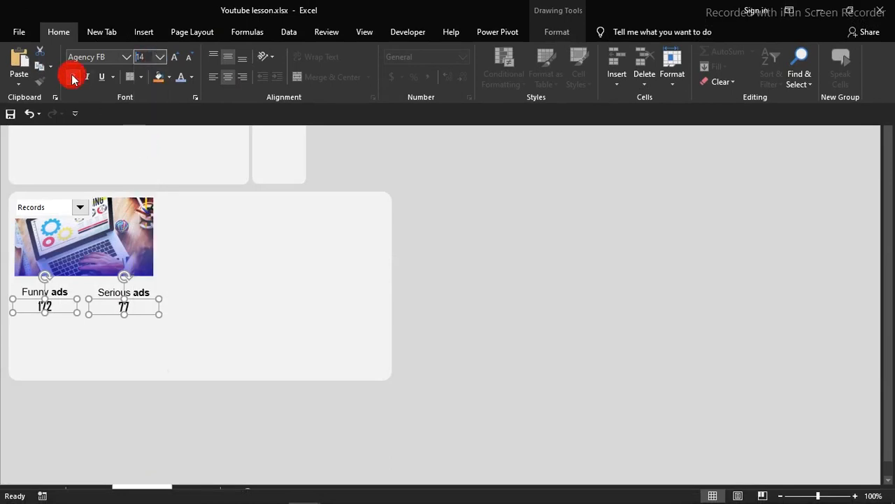
{"action": "left_click", "coordinate": [174, 57]}
{"action": "left_click", "coordinate": [192, 79]}
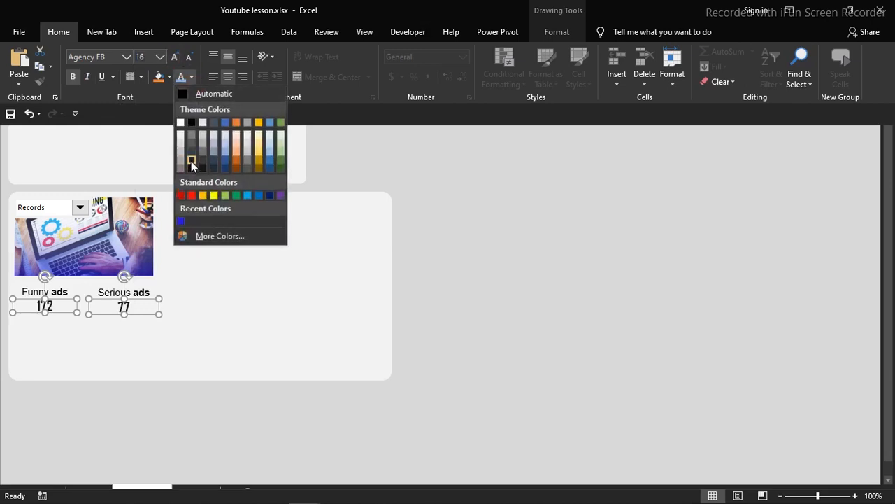
{"action": "left_click", "coordinate": [192, 151]}
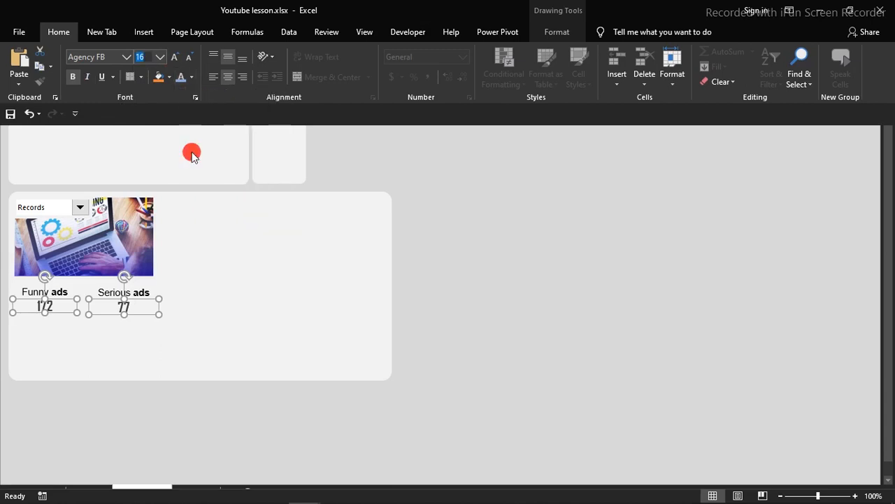
{"action": "key", "text": "ctrl+shift+F1"}
{"action": "left_click", "coordinate": [485, 267]}
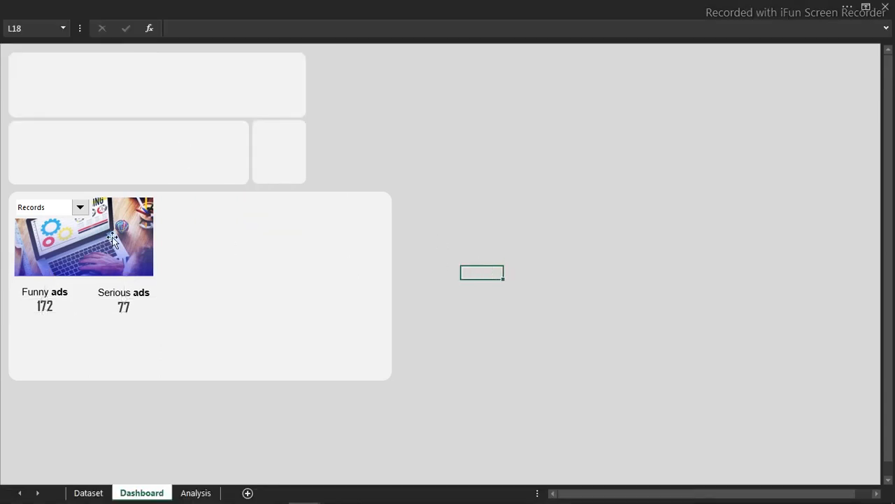
- Switch the dashboard metric to Youtube Views and nudge both value boxes down slightly
{"action": "left_click", "coordinate": [78, 210]}
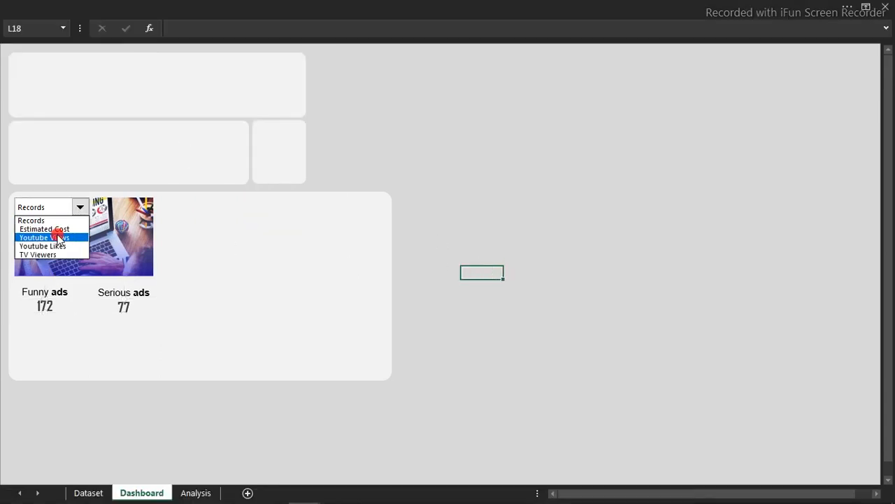
{"action": "left_click", "coordinate": [58, 236]}
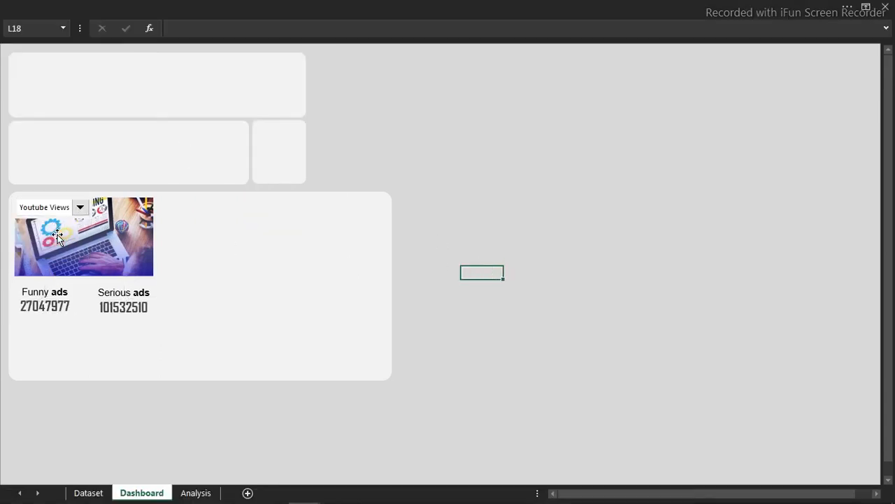
{"action": "left_click", "coordinate": [50, 307]}
{"action": "left_click", "coordinate": [125, 307], "text": "ctrl"}
{"action": "key", "text": "Down"}
{"action": "key", "text": "Down"}
{"action": "key", "text": "Down"}
{"action": "key", "text": "Down"}
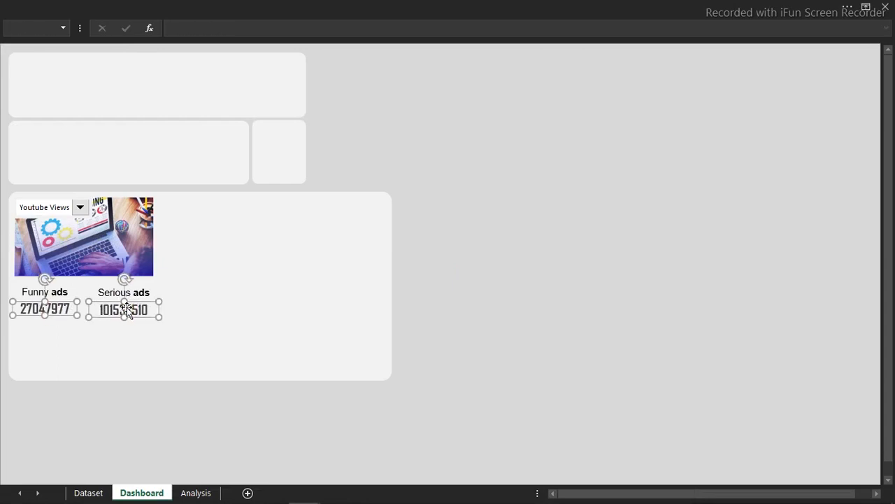
{"action": "left_click", "coordinate": [464, 219]}
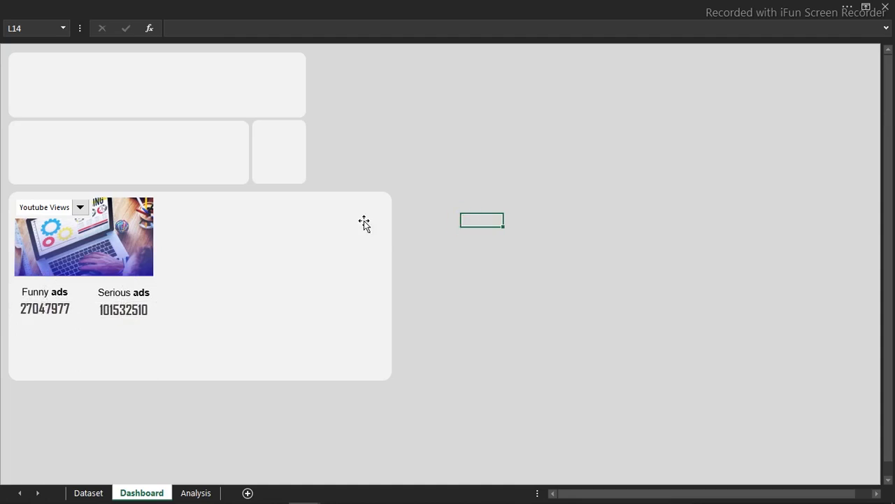
- Copy the Funny ads label onto the laptop picture and retype it as 'Ad Types'
{"action": "left_click", "coordinate": [44, 287]}
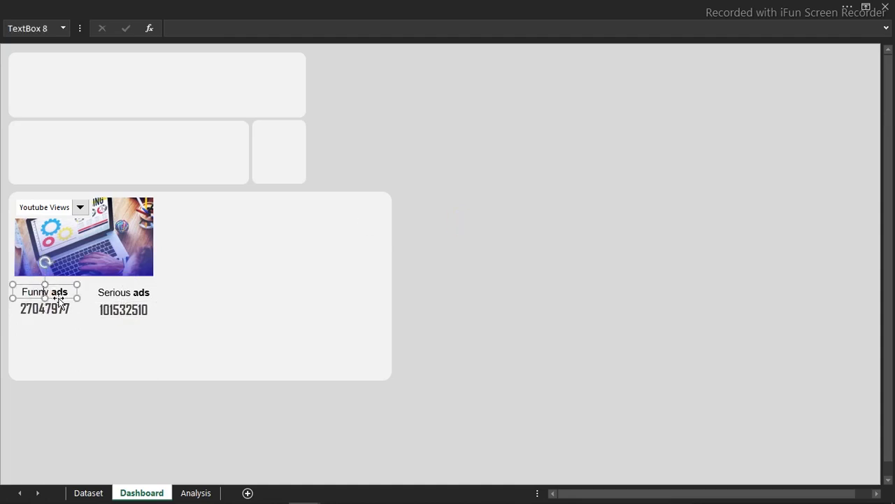
{"action": "left_click_drag", "start_coordinate": [61, 292], "coordinate": [60, 274]}
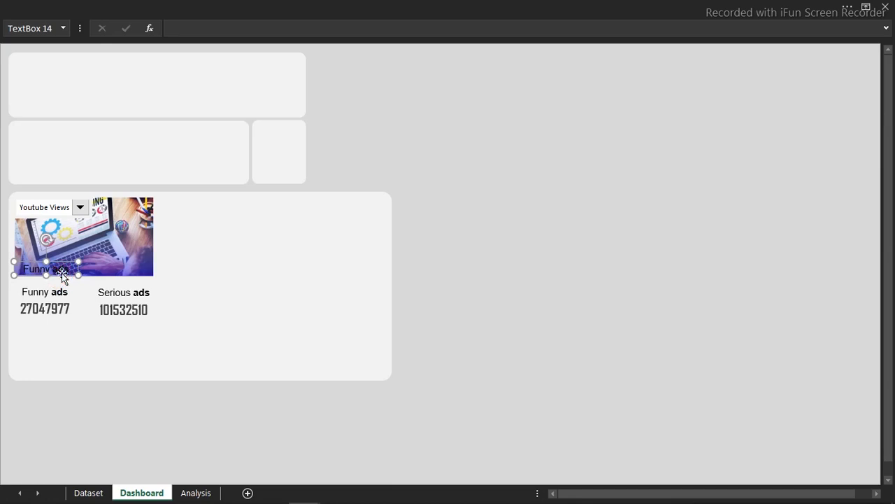
{"action": "double_click", "coordinate": [61, 273]}
{"action": "triple_click", "coordinate": [60, 271]}
{"action": "type", "text": "Ad Types"}
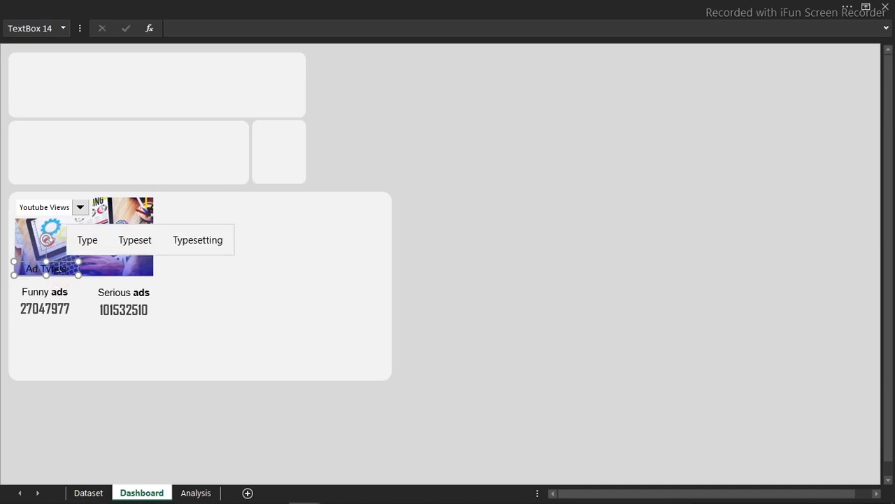
{"action": "left_click", "coordinate": [630, 255]}
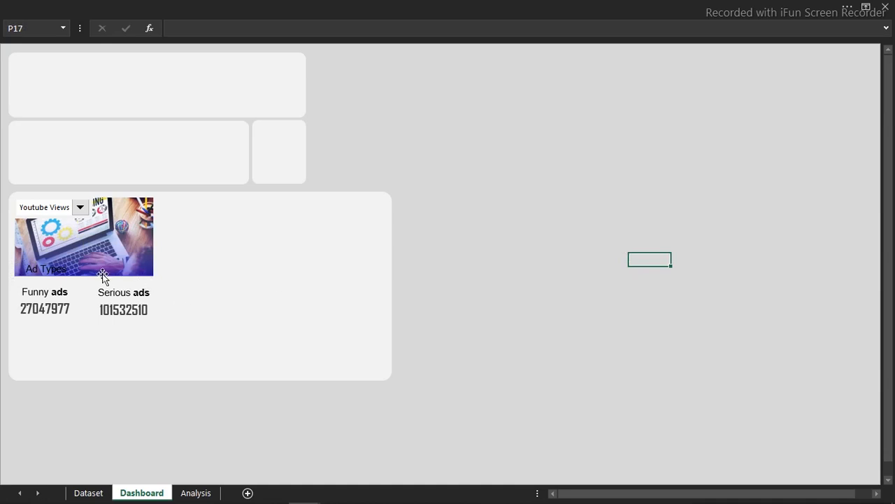
- Set the caption's font to Arial Black in white
{"action": "left_click", "coordinate": [70, 269]}
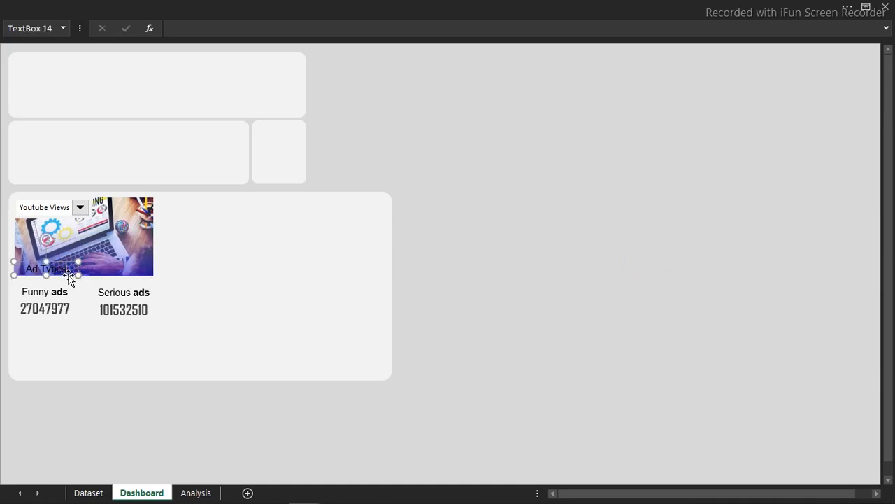
{"action": "left_click", "coordinate": [206, 5]}
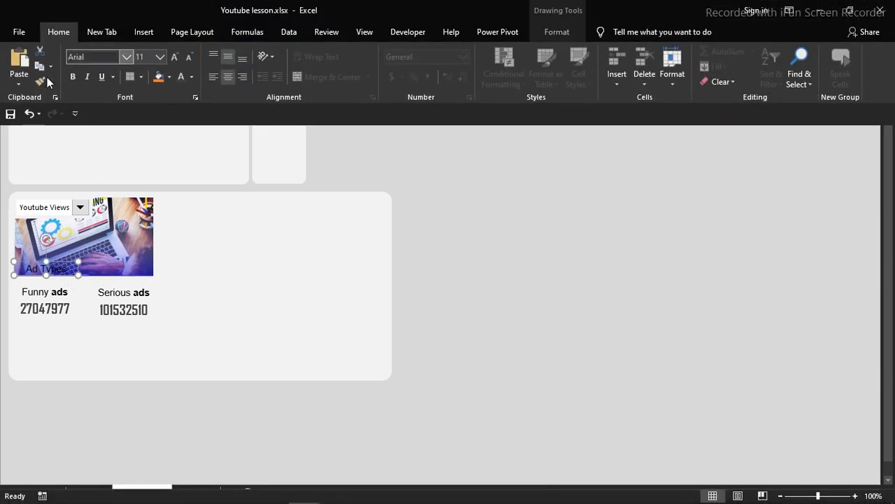
{"action": "left_click", "coordinate": [121, 57]}
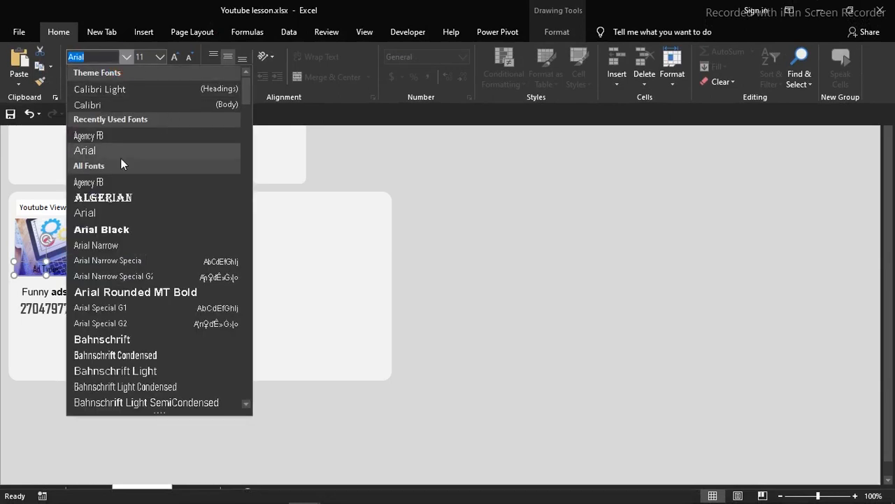
{"action": "left_click", "coordinate": [110, 231]}
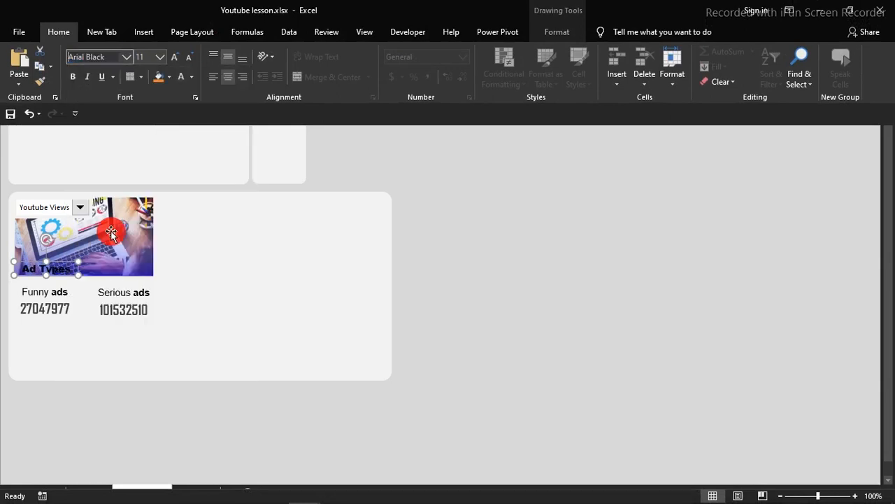
{"action": "left_click", "coordinate": [192, 76]}
{"action": "left_click", "coordinate": [180, 123]}
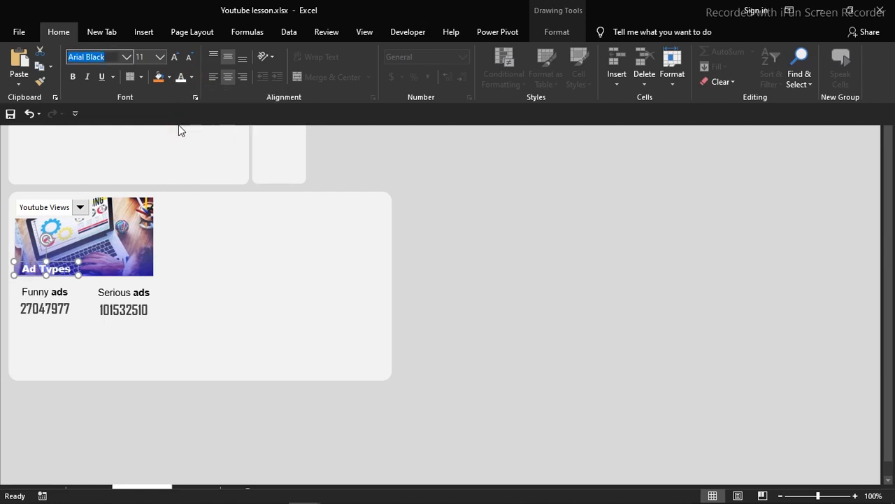
{"action": "key", "text": "ctrl+shift+F1"}
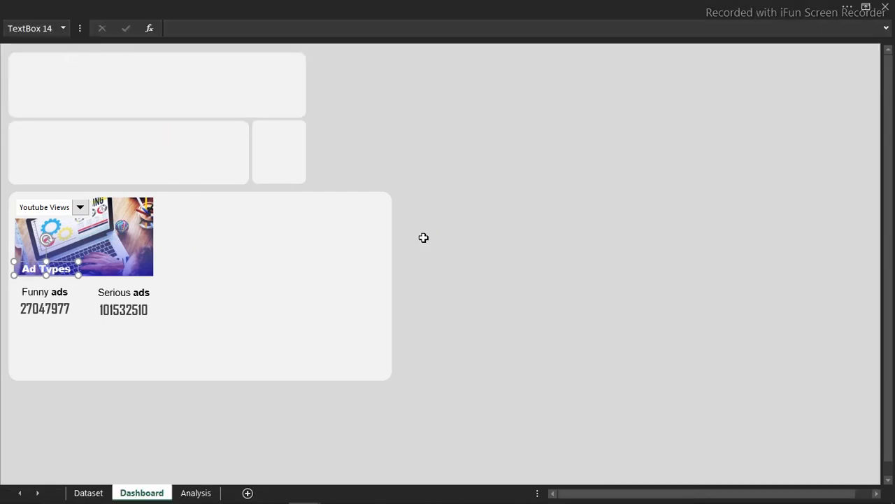
- Correct the caption to 'Ads Types' and widen it to fit on one line
{"action": "left_click", "coordinate": [35, 269]}
{"action": "double_click", "coordinate": [35, 270]}
{"action": "left_click", "coordinate": [35, 271]}
{"action": "type", "text": "s"}
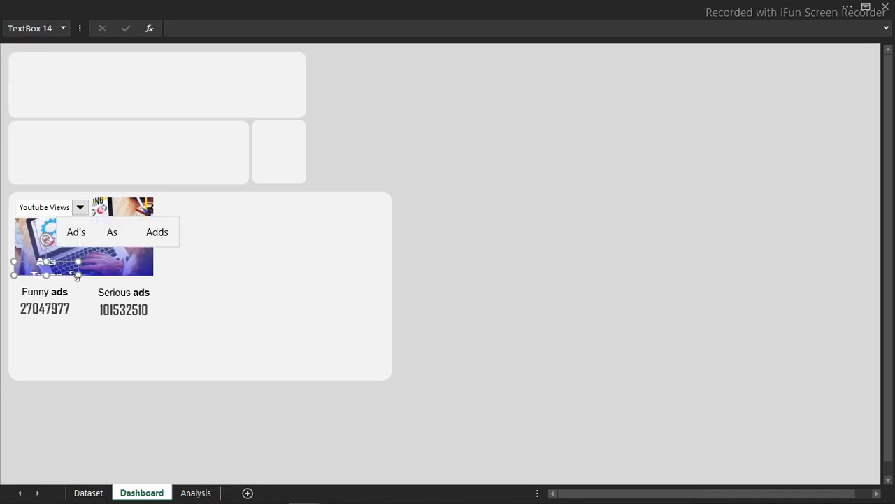
{"action": "left_click_drag", "start_coordinate": [76, 274], "coordinate": [84, 279]}
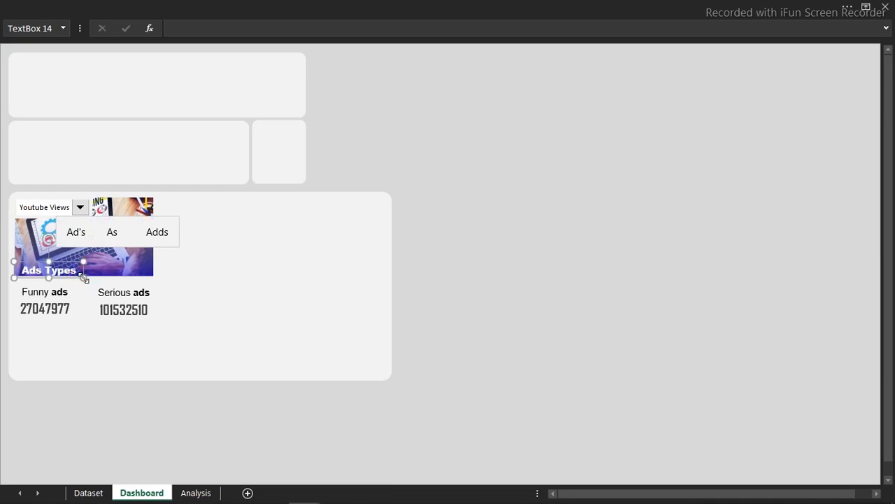
- Give the caption an outer drop shadow at 0% transparency
{"action": "key", "text": "ctrl+1"}
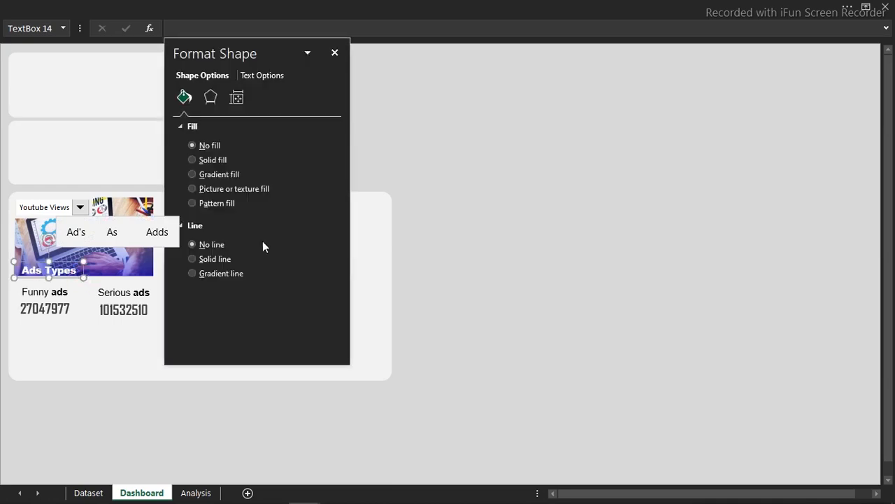
{"action": "left_click", "coordinate": [211, 98]}
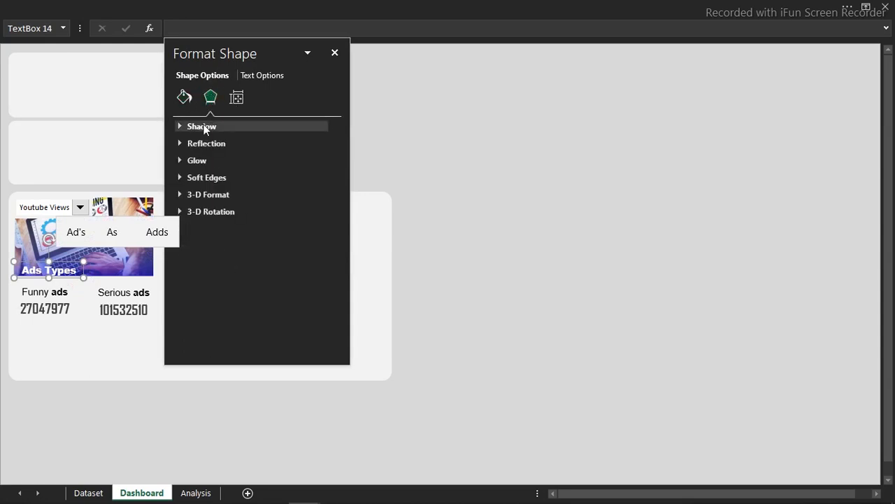
{"action": "left_click", "coordinate": [205, 127]}
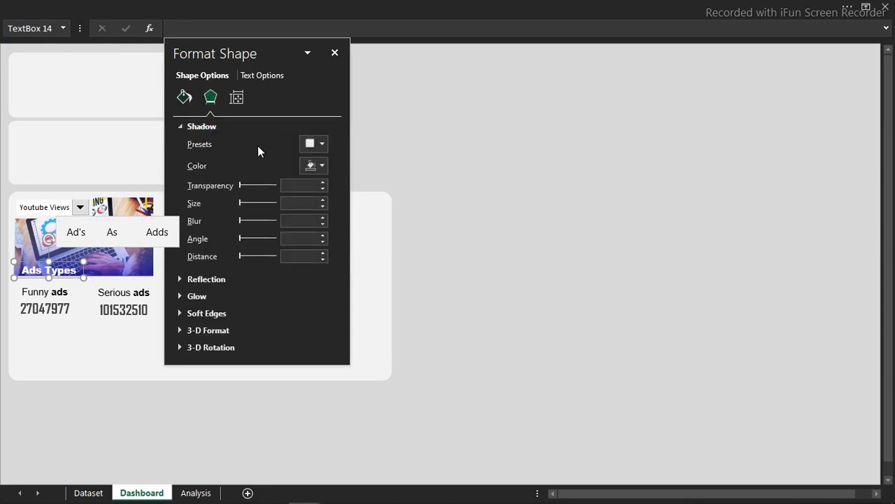
{"action": "left_click", "coordinate": [321, 146]}
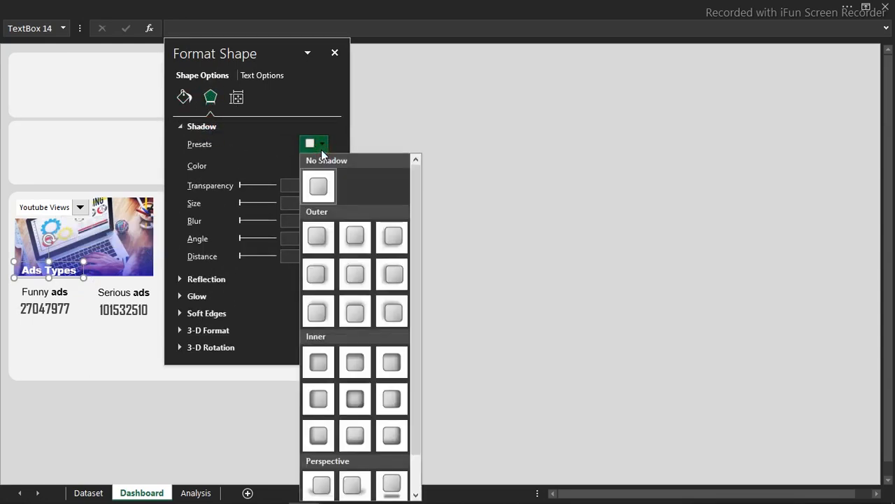
{"action": "left_click", "coordinate": [355, 237]}
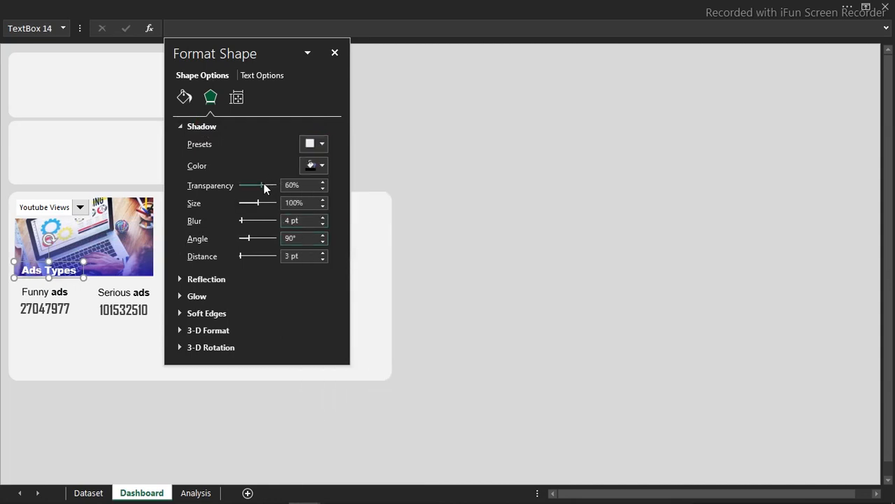
{"action": "left_click_drag", "start_coordinate": [269, 186], "coordinate": [197, 184]}
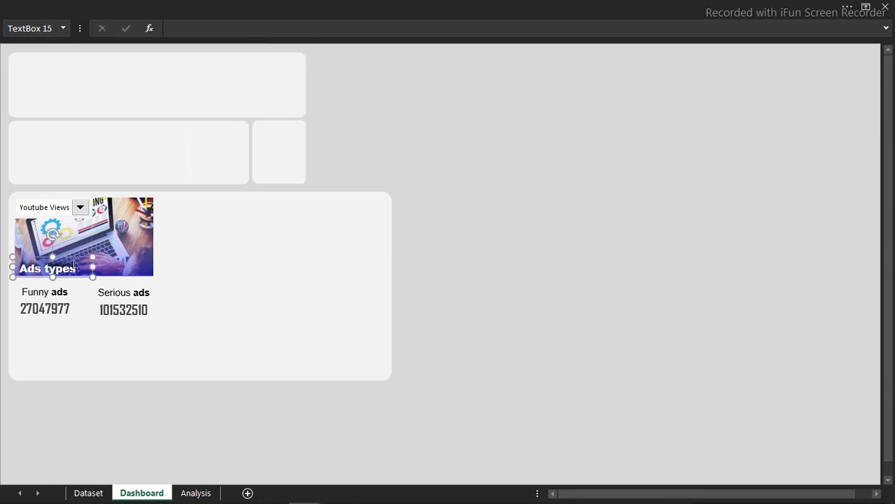
- Place a copy of the Ads Types caption to the right and link it to Analysis!C17
{"action": "left_click_drag", "start_coordinate": [72, 259], "coordinate": [133, 261]}
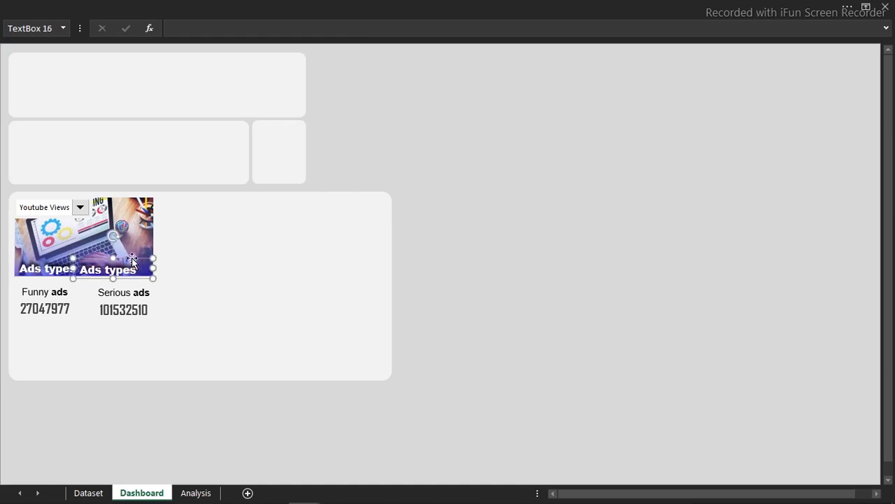
{"action": "left_click", "coordinate": [226, 4]}
{"action": "left_click", "coordinate": [459, 200]}
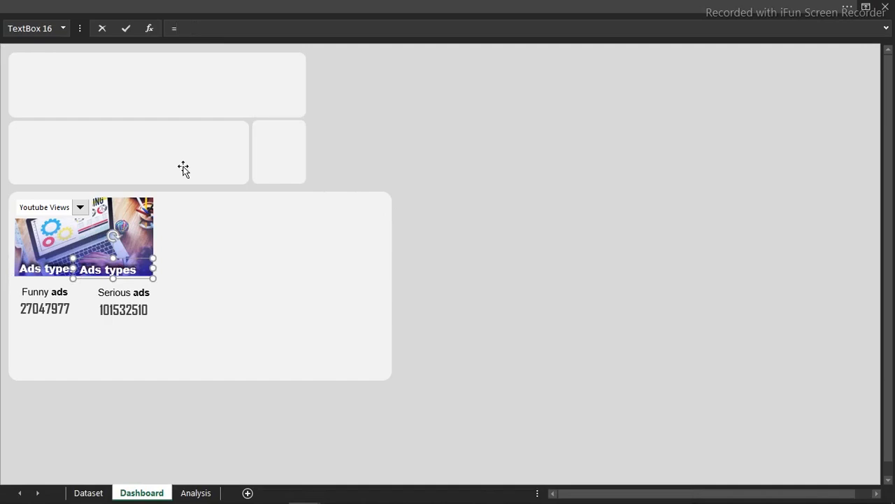
{"action": "left_click", "coordinate": [198, 493]}
{"action": "left_click", "coordinate": [132, 273]}
{"action": "key", "text": "Return"}
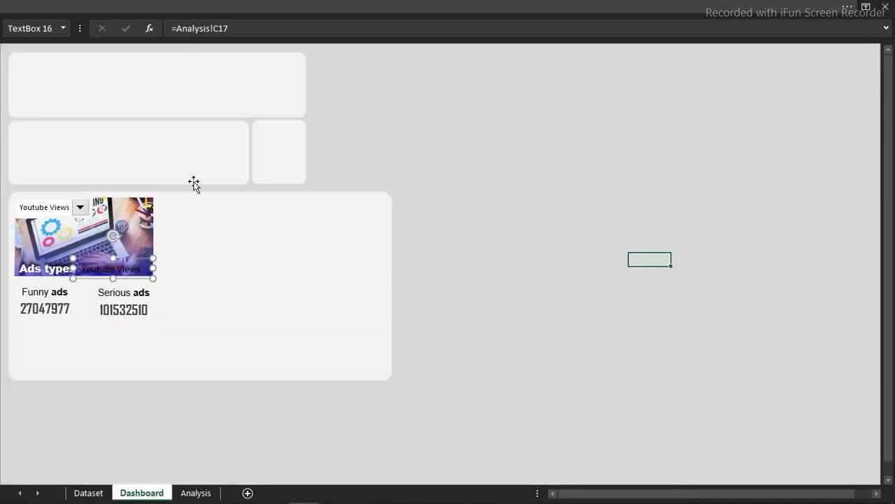
- Make the banner label white and switch the dashboard metric to Estimated Cost
{"action": "left_click", "coordinate": [306, 6]}
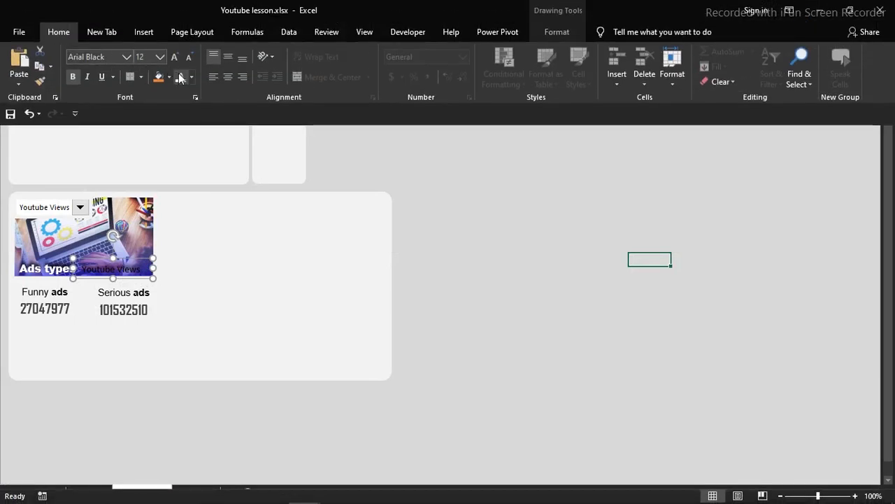
{"action": "left_click", "coordinate": [180, 77]}
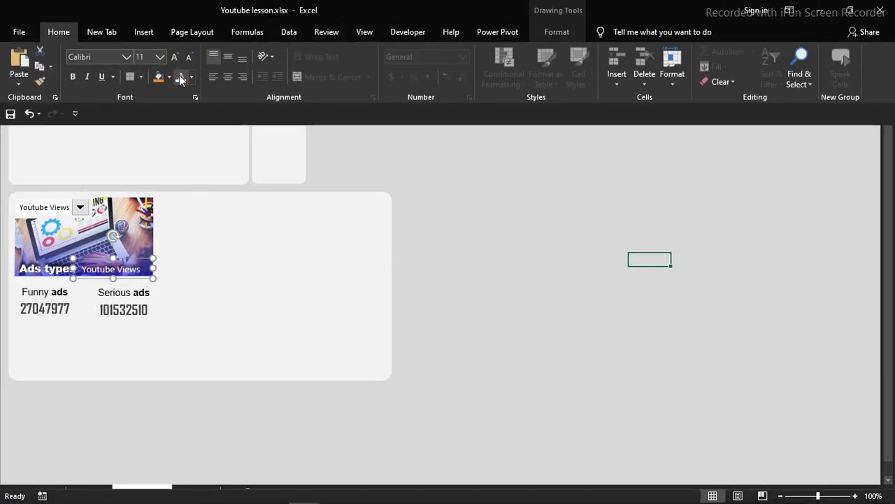
{"action": "left_click", "coordinate": [536, 227]}
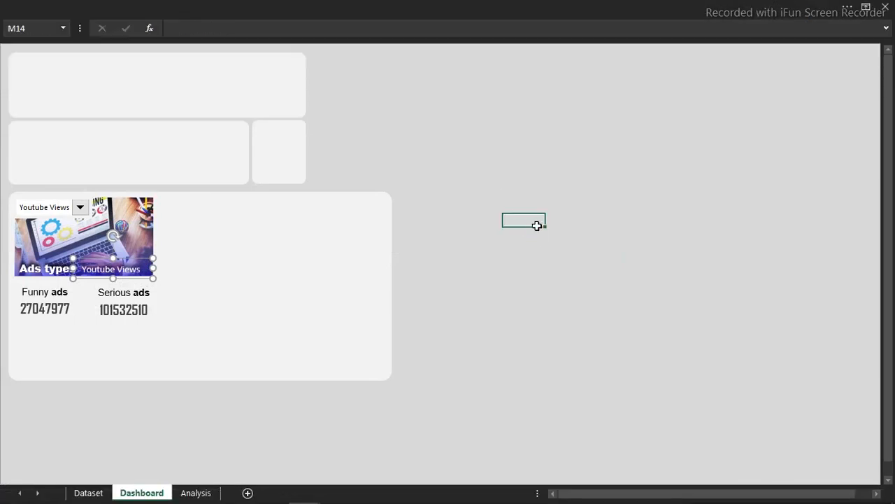
{"action": "left_click", "coordinate": [81, 207]}
{"action": "left_click", "coordinate": [66, 229]}
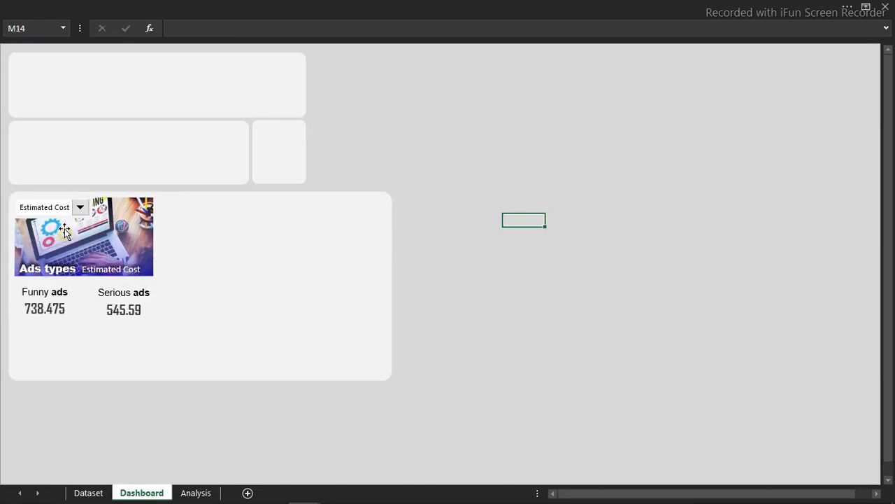
- Duplicate the Funny and Serious value boxes just below the originals and make the copies taller
{"action": "left_click", "coordinate": [45, 309]}
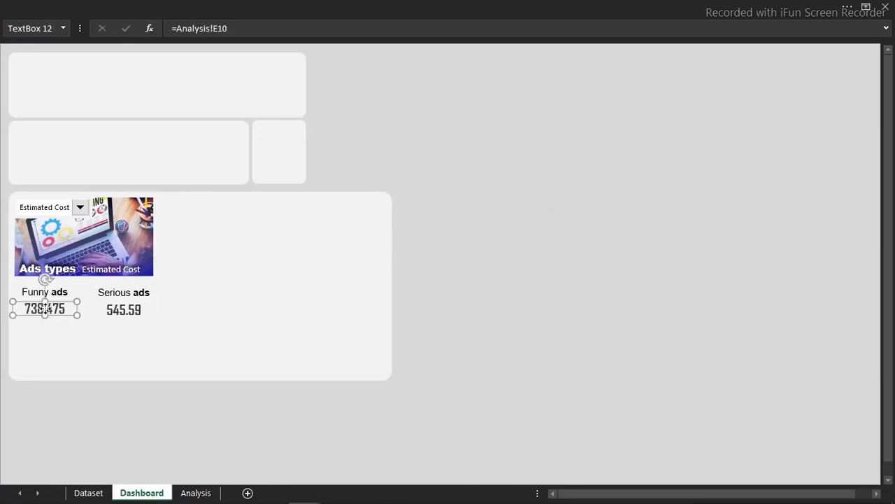
{"action": "left_click", "coordinate": [116, 314], "text": "ctrl"}
{"action": "left_click_drag", "start_coordinate": [137, 316], "coordinate": [135, 332]}
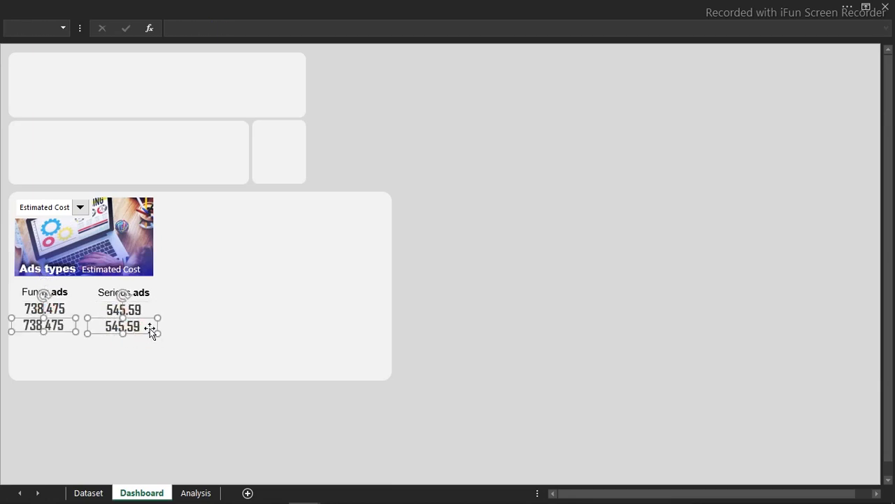
{"action": "left_click_drag", "start_coordinate": [121, 337], "coordinate": [124, 365]}
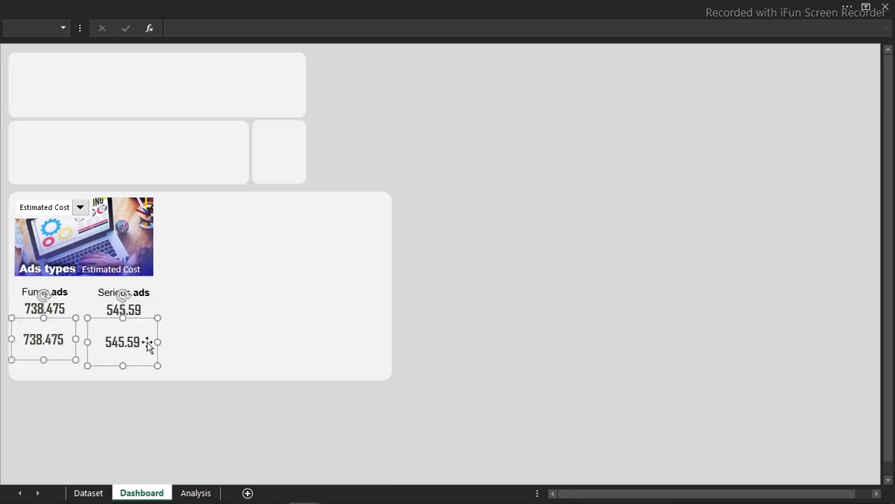
{"action": "left_click", "coordinate": [589, 223]}
{"action": "left_click", "coordinate": [128, 341]}
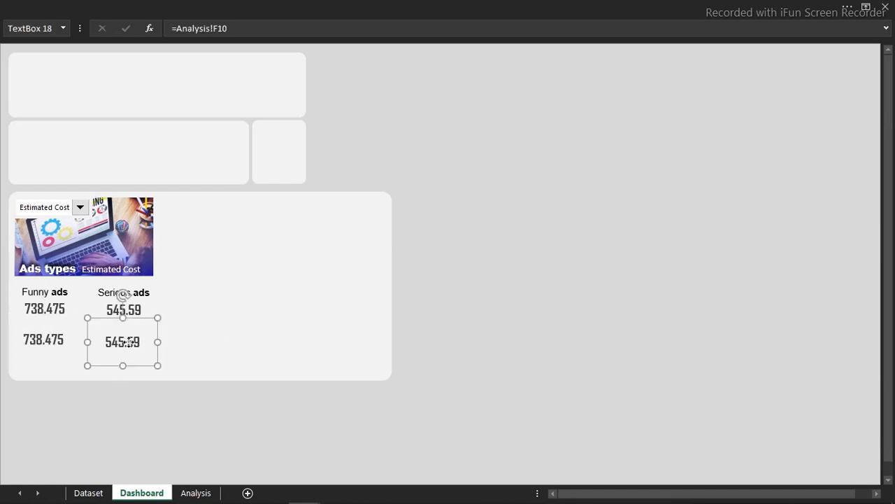
{"action": "key", "text": "Escape"}
- Link the lower Funny ads box to =Analysis!E13 and widen it to show Total Estimated Cost
{"action": "left_click", "coordinate": [65, 339]}
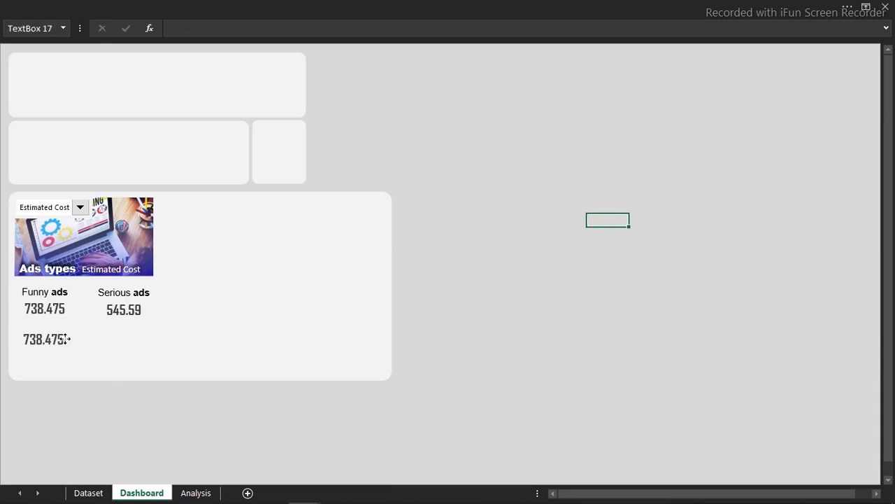
{"action": "left_click_drag", "start_coordinate": [244, 28], "coordinate": [153, 30]}
{"action": "type", "text": "="}
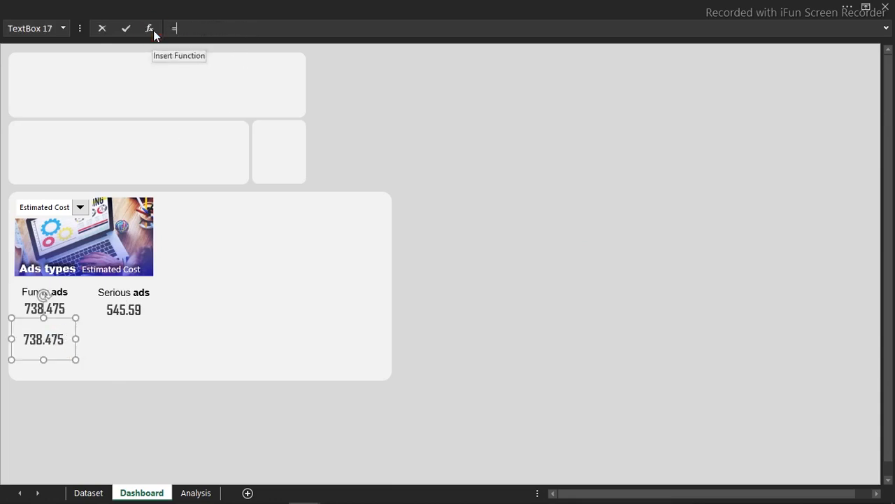
{"action": "left_click", "coordinate": [197, 493]}
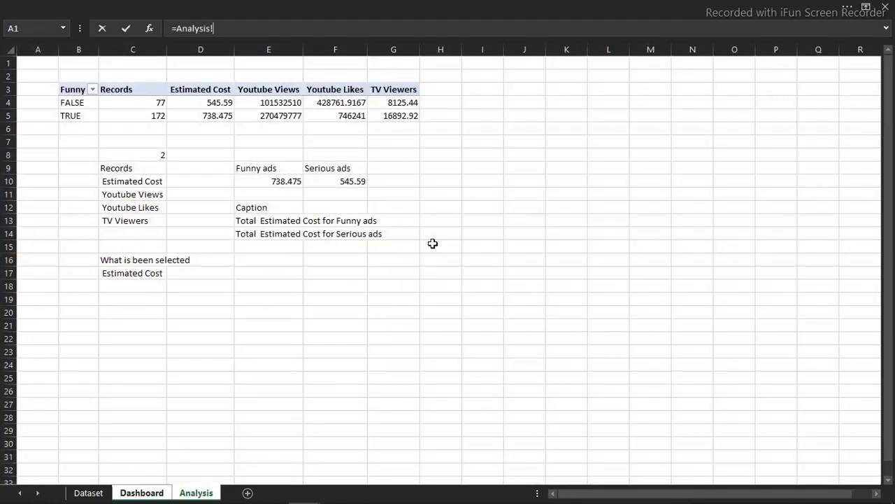
{"action": "left_click", "coordinate": [250, 222]}
{"action": "key", "text": "Return"}
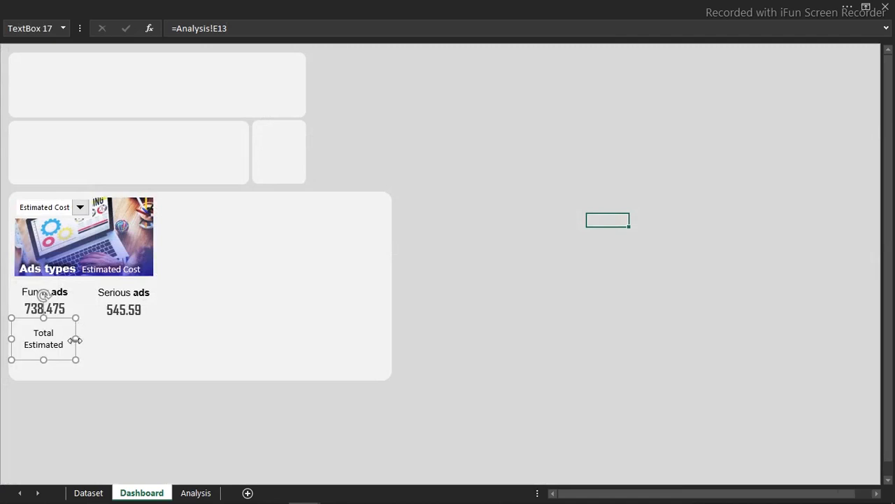
{"action": "left_click_drag", "start_coordinate": [75, 339], "coordinate": [85, 340]}
- Duplicate that caption under Serious ads and link it to =Analysis!E14
{"action": "key", "text": "ctrl+d"}
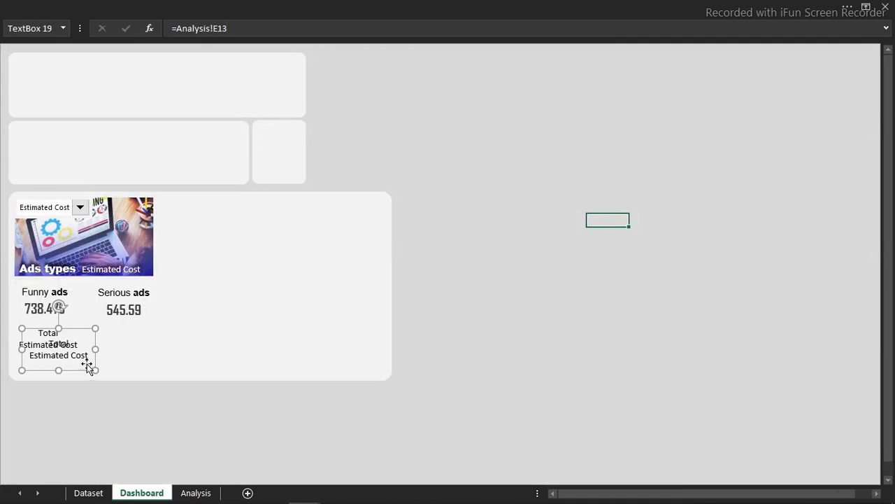
{"action": "left_click_drag", "start_coordinate": [85, 369], "coordinate": [146, 360]}
{"action": "left_click_drag", "start_coordinate": [235, 23], "coordinate": [170, 32]}
{"action": "type", "text": "="}
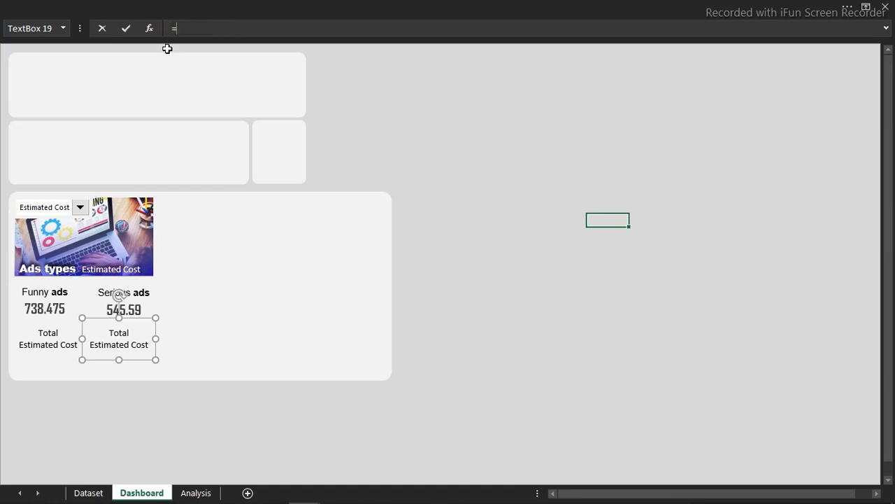
{"action": "left_click", "coordinate": [196, 493]}
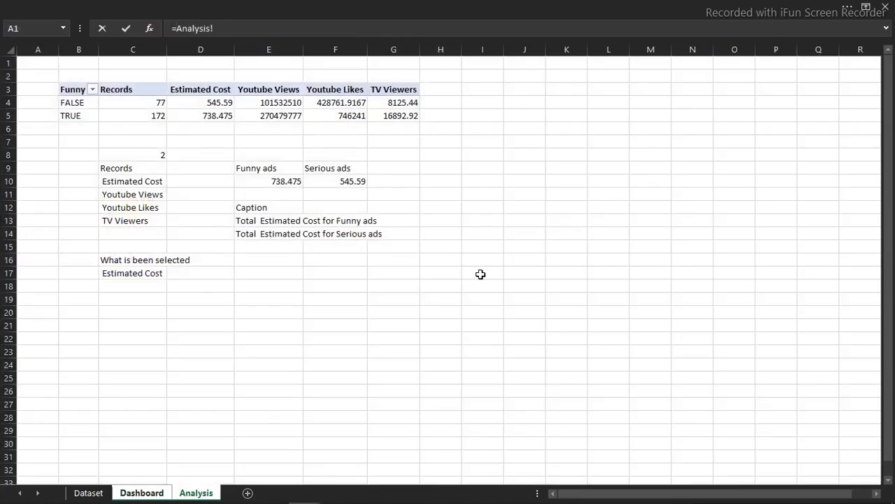
{"action": "left_click", "coordinate": [248, 234]}
{"action": "key", "text": "Return"}
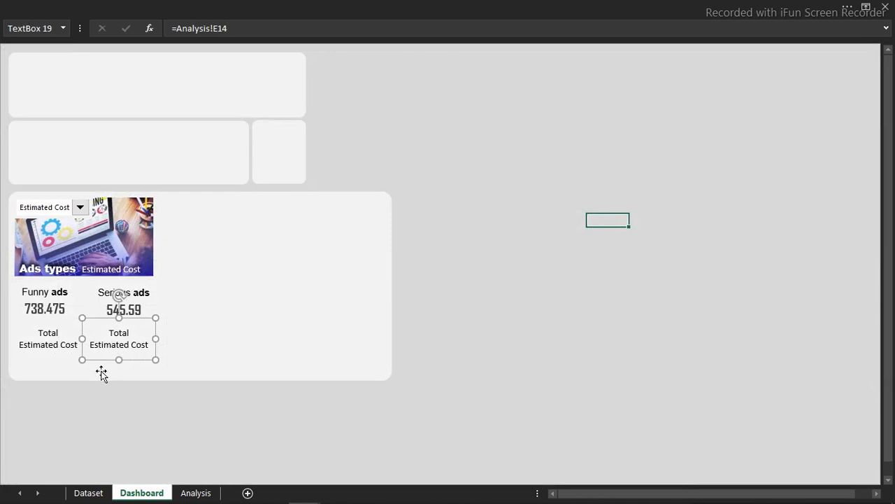
{"action": "left_click", "coordinate": [50, 356], "text": "shift"}
{"action": "left_click", "coordinate": [168, 6]}
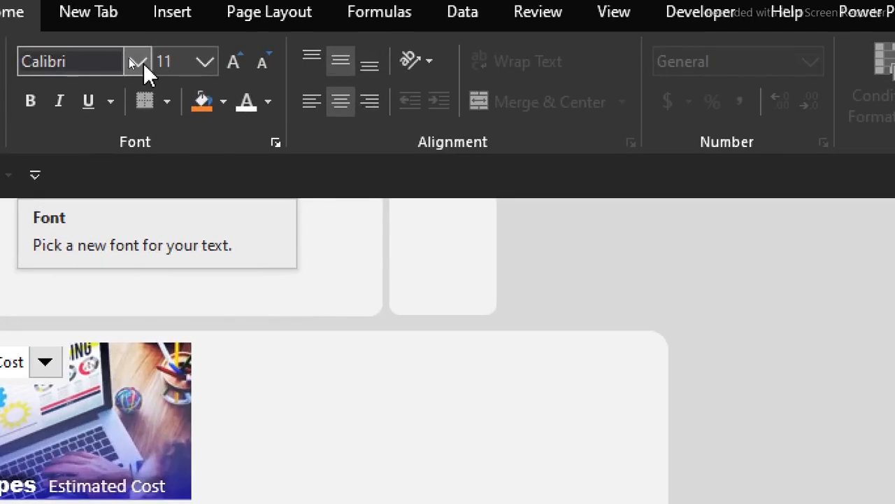
- Format both Total Estimated Cost captions in Arial, size 10.5, with grey font colour
{"action": "left_click", "coordinate": [140, 63]}
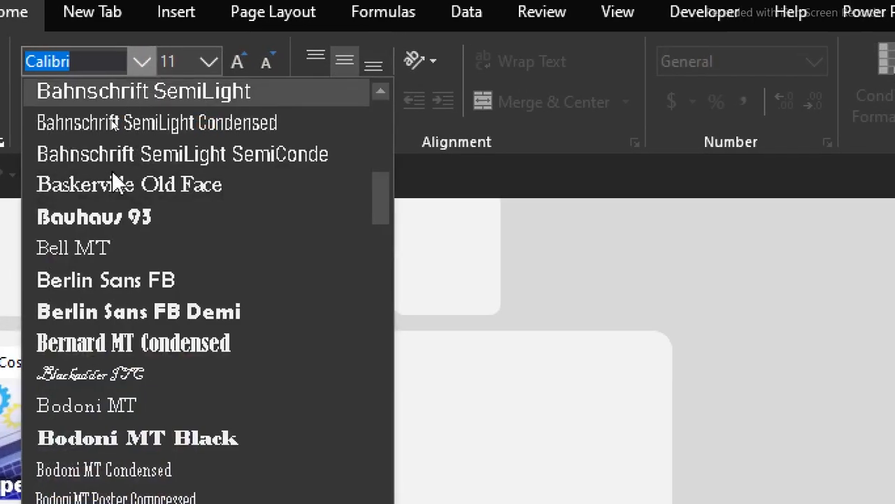
{"action": "left_click_drag", "start_coordinate": [396, 201], "coordinate": [396, 103]}
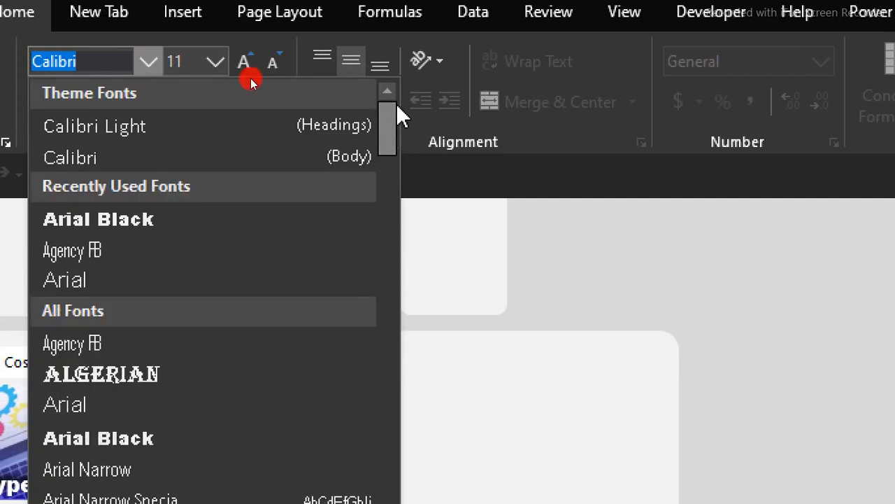
{"action": "left_click", "coordinate": [112, 279]}
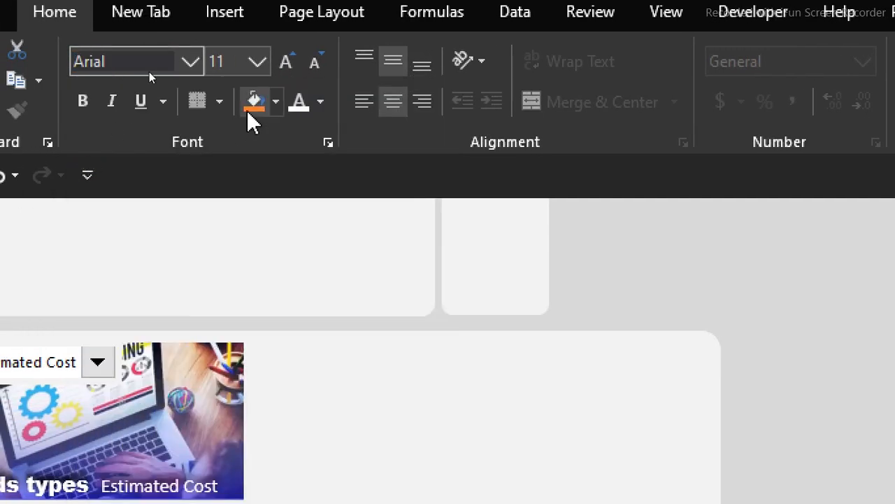
{"action": "left_click", "coordinate": [312, 82]}
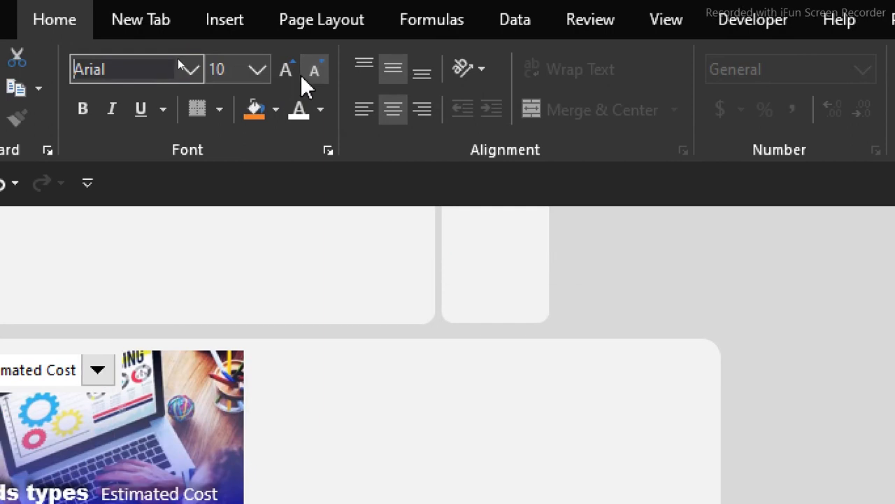
{"action": "left_click", "coordinate": [282, 69]}
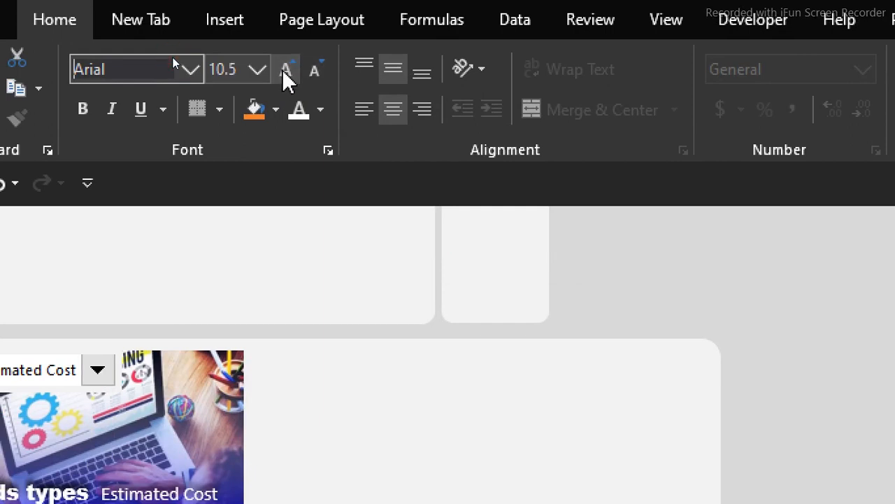
{"action": "left_click", "coordinate": [321, 112]}
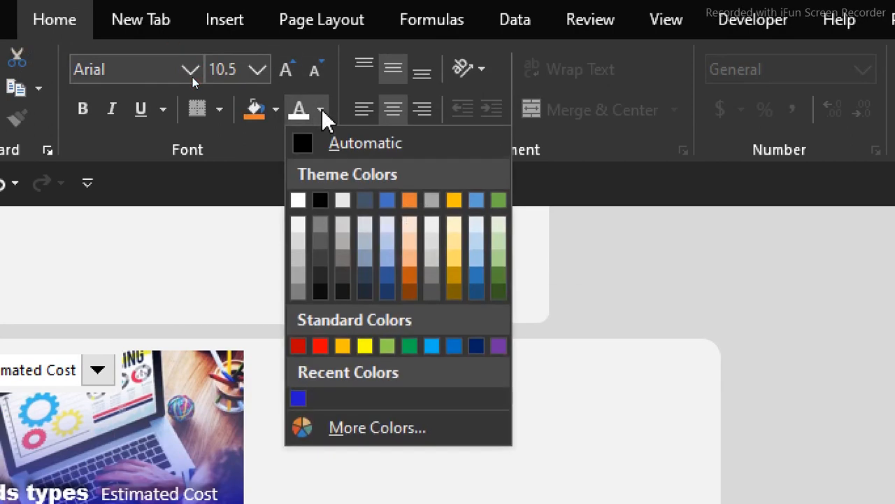
{"action": "left_click", "coordinate": [298, 290]}
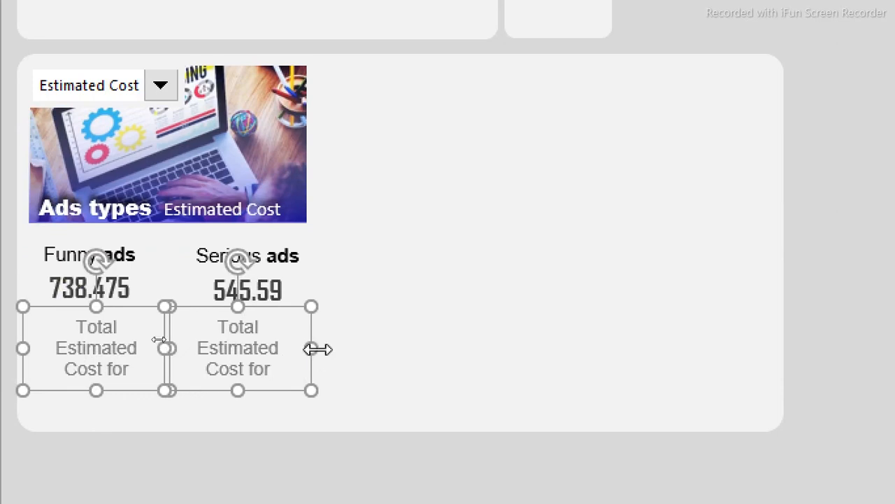
- Widen both caption boxes and nudge the Funny ads caption slightly left
{"action": "left_click_drag", "start_coordinate": [314, 347], "coordinate": [321, 351]}
{"action": "scroll", "coordinate": [79, 440], "scroll_direction": "down", "scroll_amount": 1}
{"action": "left_click", "coordinate": [77, 440]}
{"action": "left_click", "coordinate": [113, 343]}
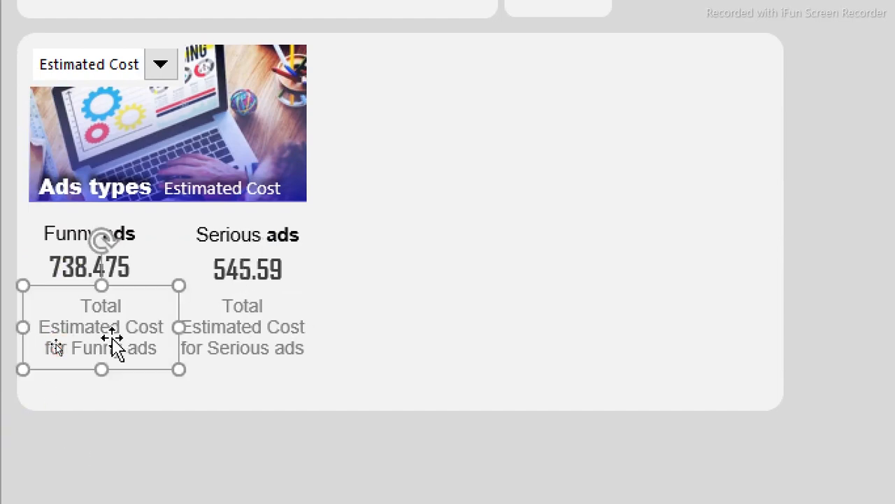
{"action": "key", "text": "Left"}
{"action": "key", "text": "Left"}
{"action": "key", "text": "Left"}
{"action": "key", "text": "Left"}
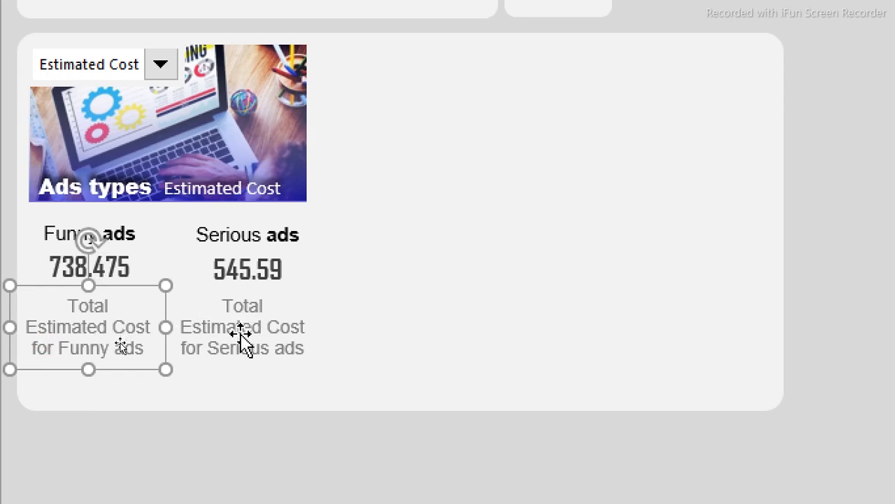
{"action": "left_click", "coordinate": [204, 437]}
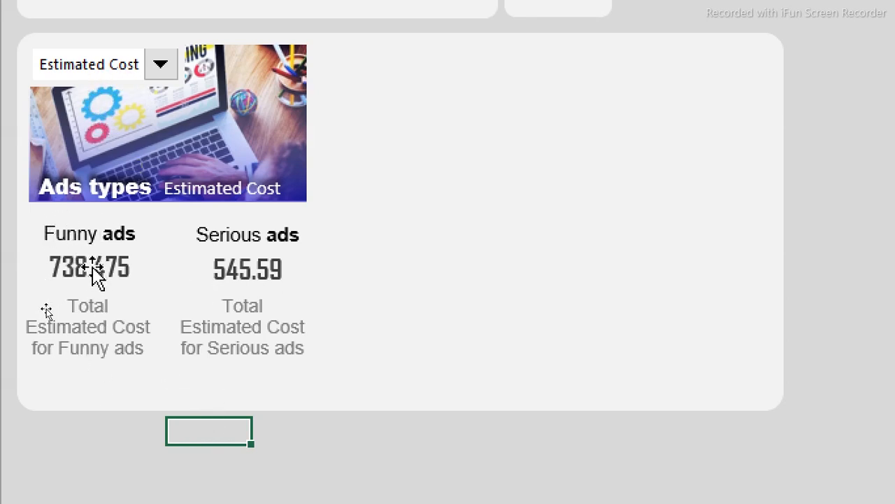
- Test the captions by switching the metric to Youtube Views and back to Estimated Cost
{"action": "left_click", "coordinate": [160, 72]}
{"action": "left_click", "coordinate": [127, 124]}
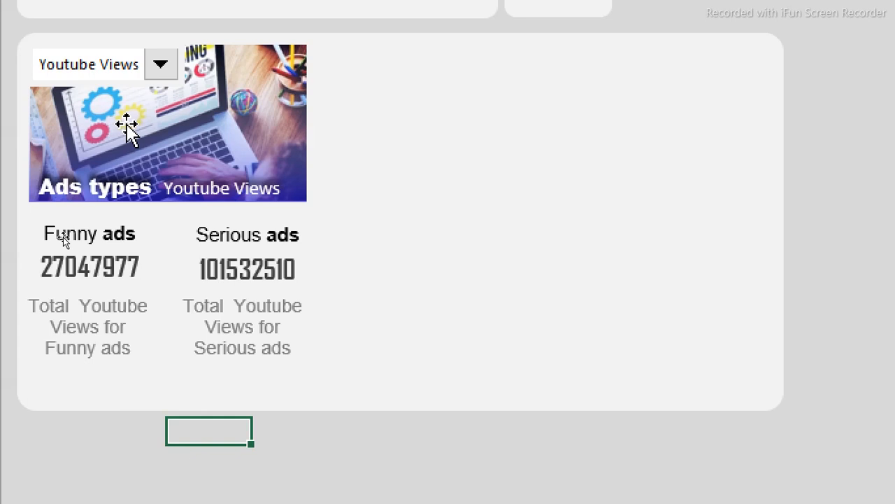
{"action": "left_click", "coordinate": [160, 66]}
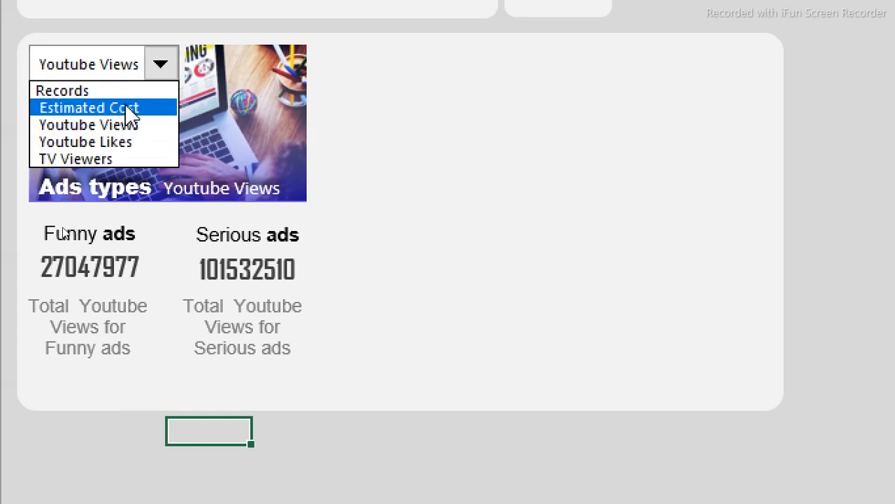
{"action": "left_click", "coordinate": [124, 106]}
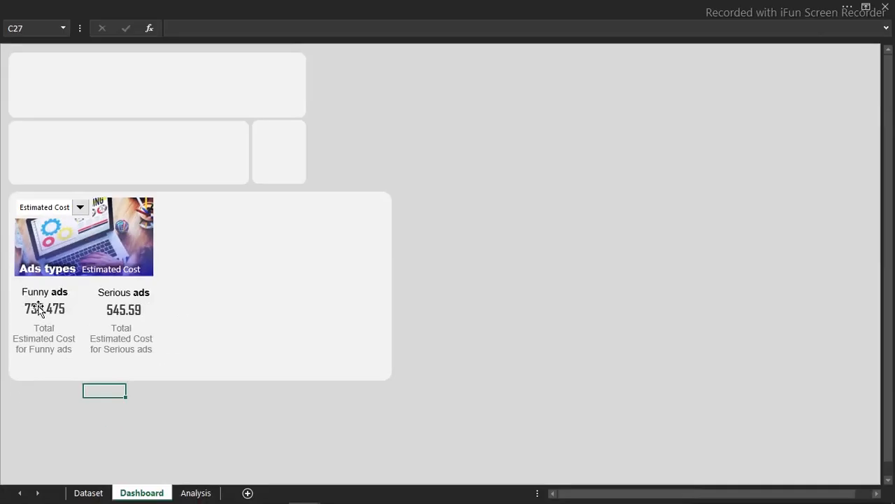
- On the Analysis sheet, type $ into cell E17 and then clear it again
{"action": "left_click", "coordinate": [192, 481]}
{"action": "left_click", "coordinate": [196, 494]}
{"action": "left_click", "coordinate": [418, 275]}
{"action": "left_click", "coordinate": [282, 271]}
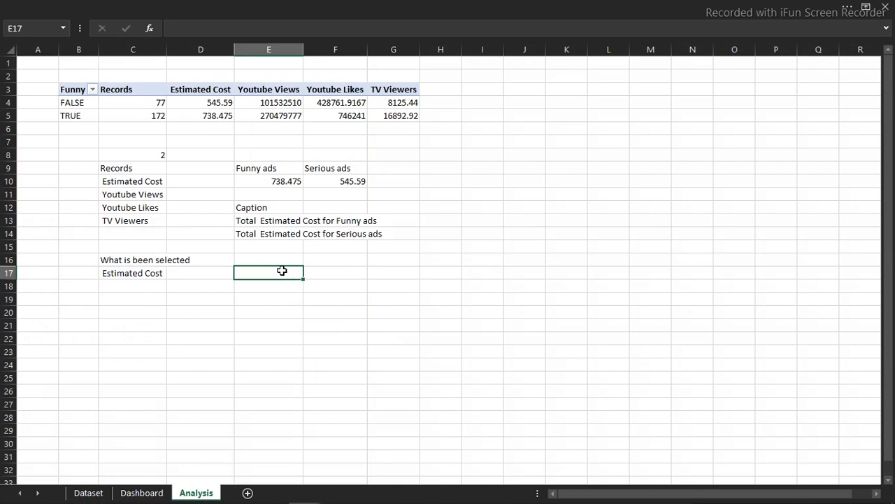
{"action": "type", "text": "$"}
{"action": "left_click", "coordinate": [270, 318]}
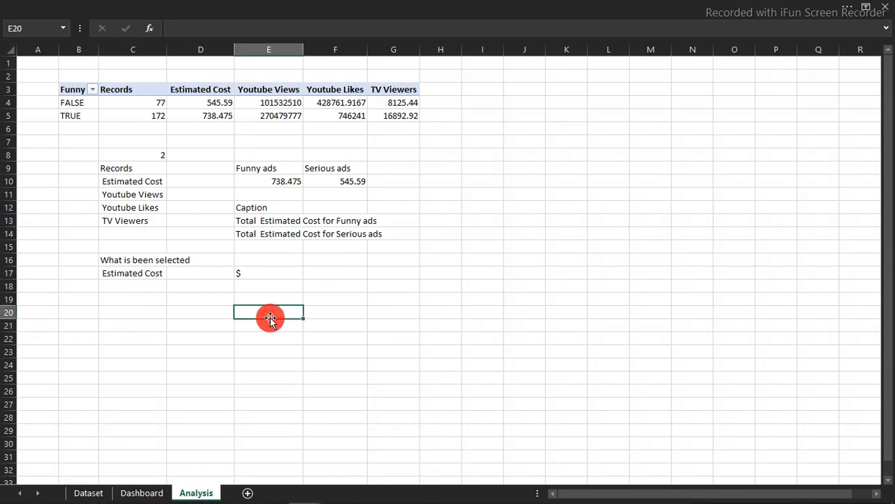
{"action": "double_click", "coordinate": [260, 276]}
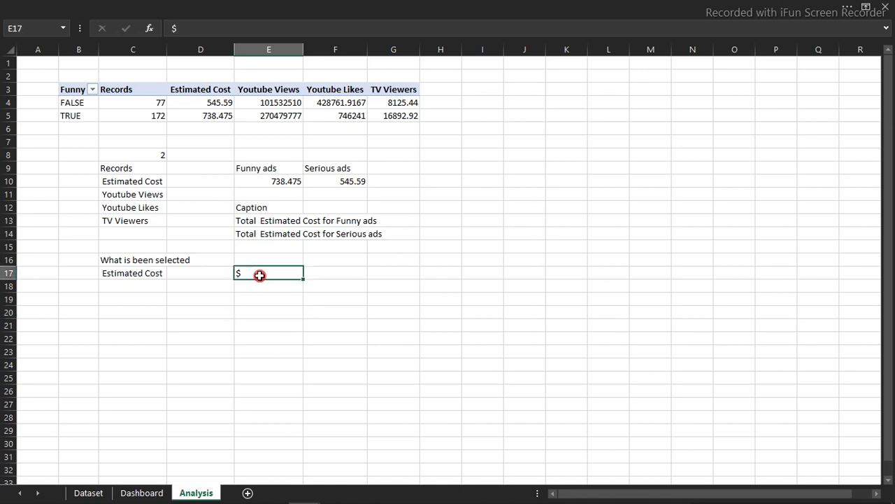
{"action": "key", "text": "ctrl+a"}
{"action": "key", "text": "BackSpace"}
{"action": "left_click", "coordinate": [252, 294]}
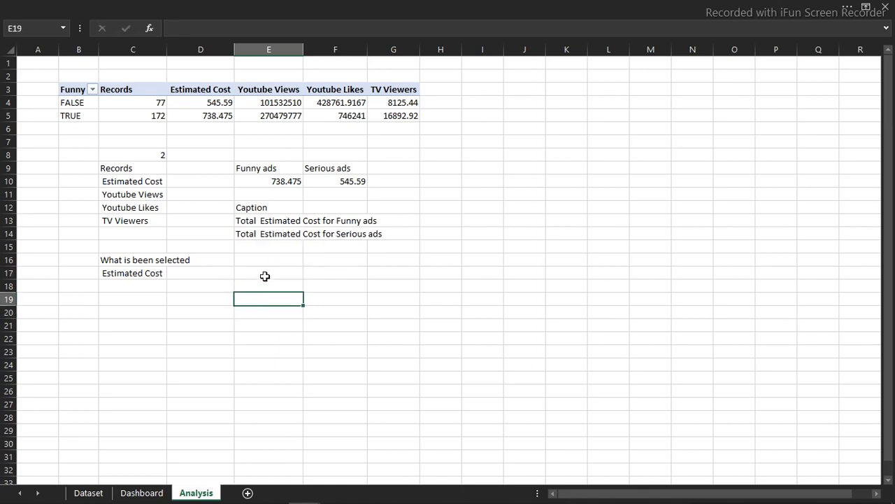
{"action": "left_click", "coordinate": [256, 272]}
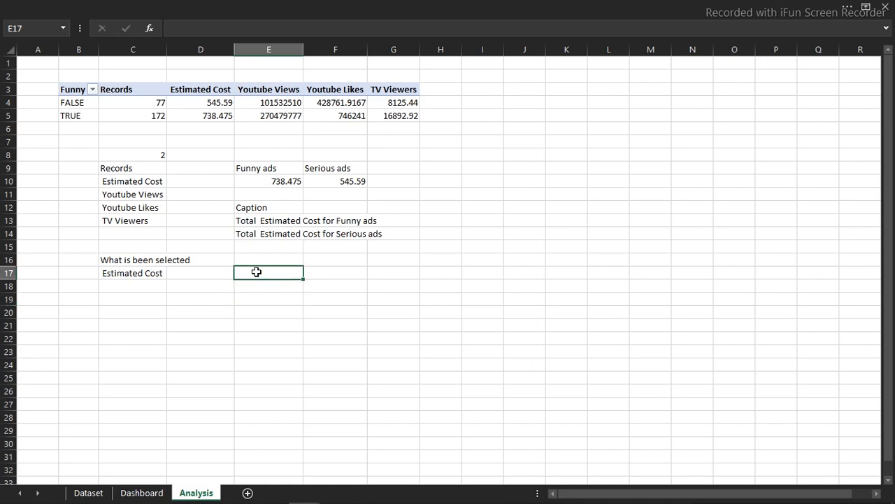
- Enter =IF(C17=D3,"$","") in cell E17
{"action": "type", "text": "=if"}
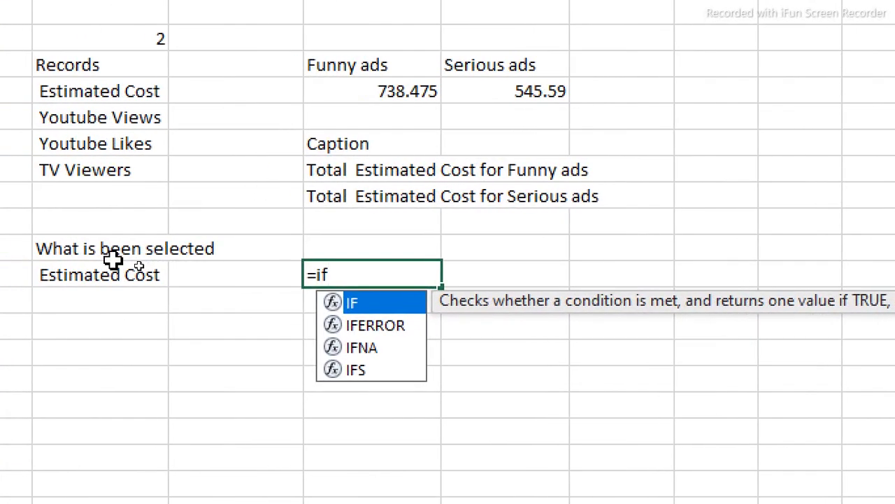
{"action": "key", "text": "Tab"}
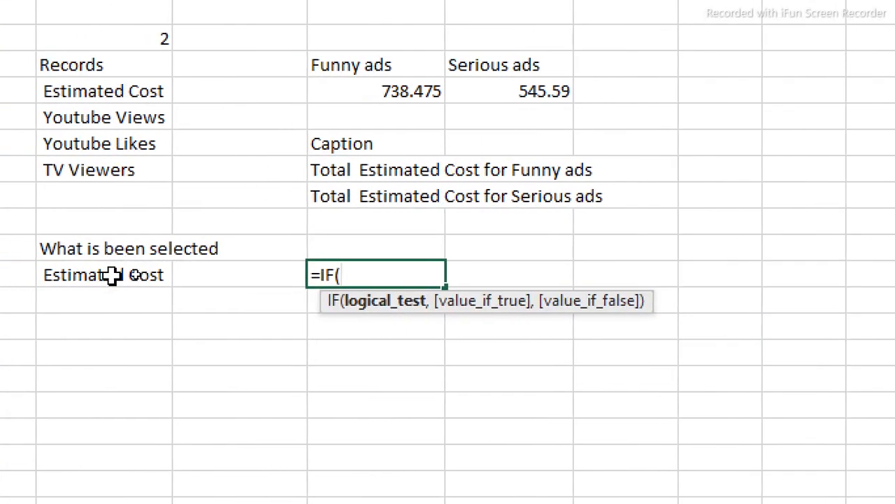
{"action": "left_click", "coordinate": [107, 275]}
{"action": "type", "text": "="}
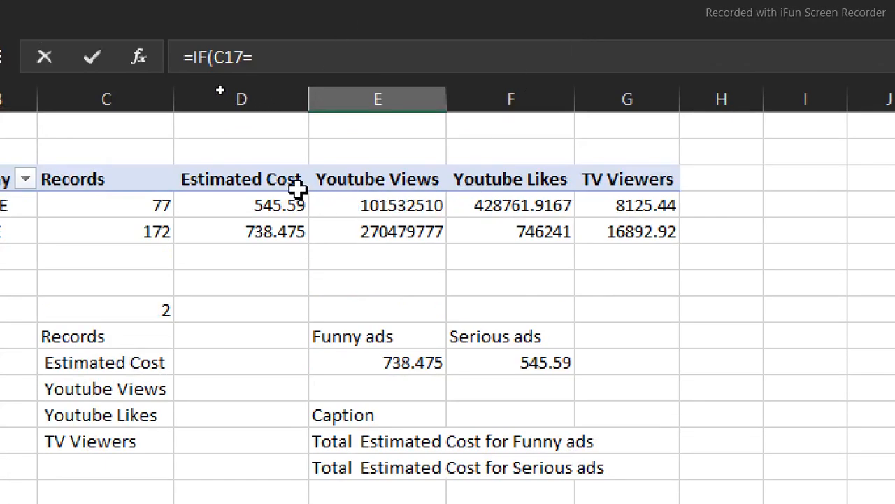
{"action": "left_click", "coordinate": [269, 177]}
{"action": "type", "text": ",\"$\","}
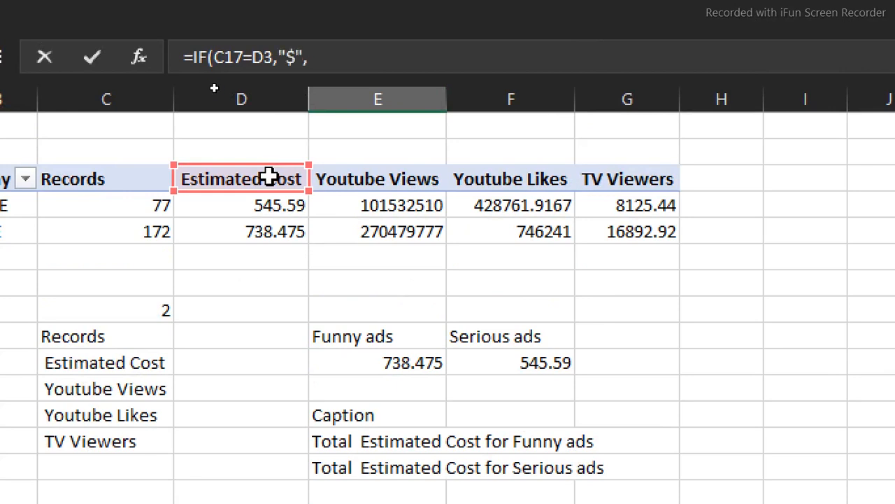
{"action": "type", "text": "\"\")"}
{"action": "key", "text": "Return"}
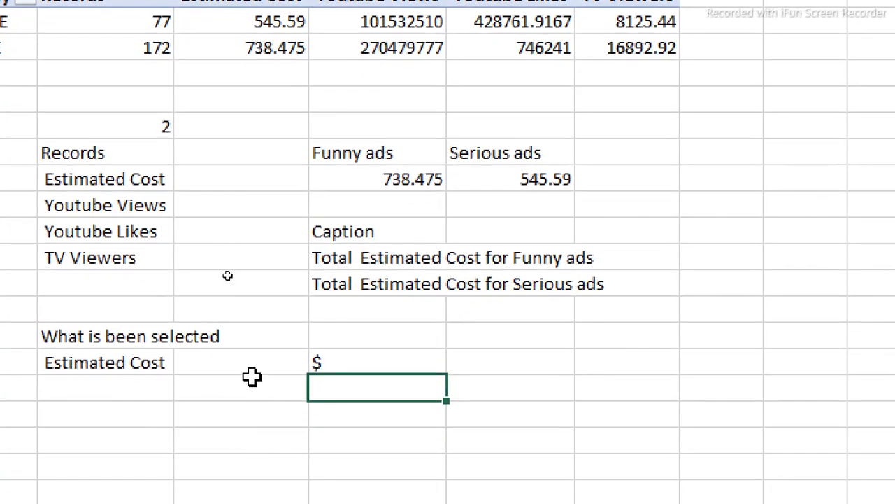
- Test the formula by setting metric number C8 to 1, then back to 2
{"action": "left_click", "coordinate": [118, 126]}
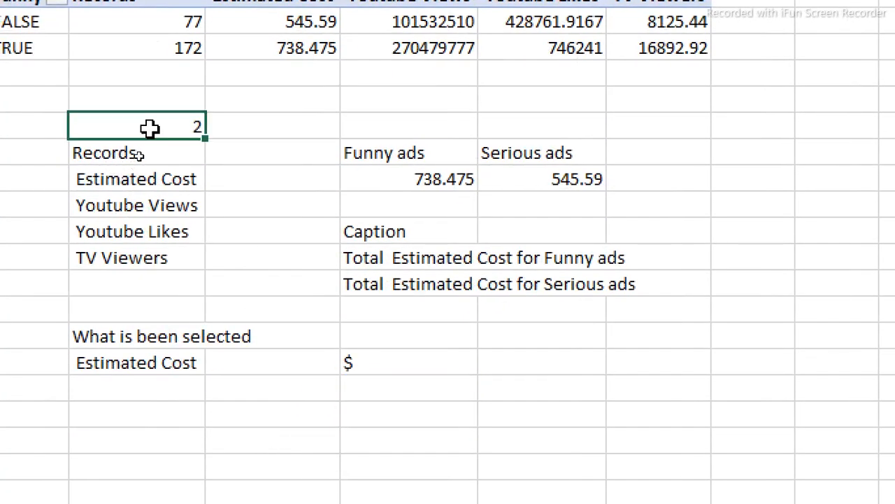
{"action": "type", "text": "1"}
{"action": "key", "text": "Return"}
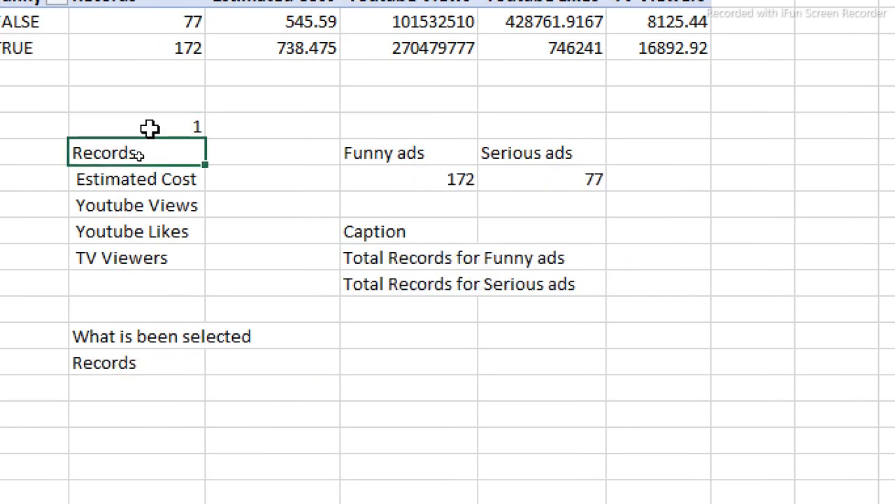
{"action": "left_click", "coordinate": [150, 128]}
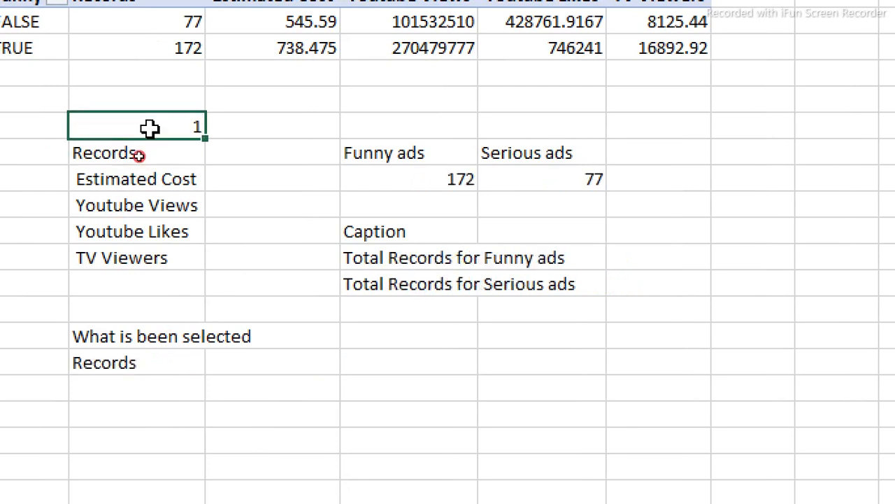
{"action": "type", "text": "2"}
{"action": "key", "text": "Return"}
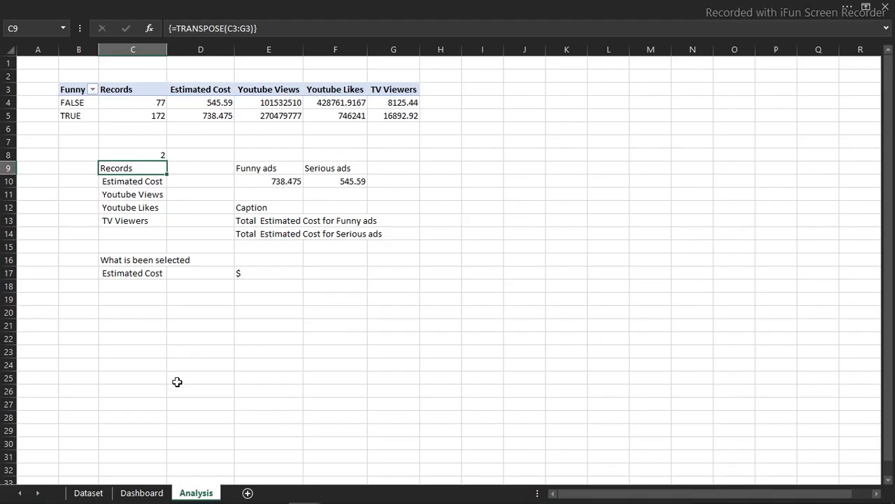
- Copy the 545.59 value box, link the copy to =Analysis!E17, and narrow it
{"action": "left_click", "coordinate": [147, 493]}
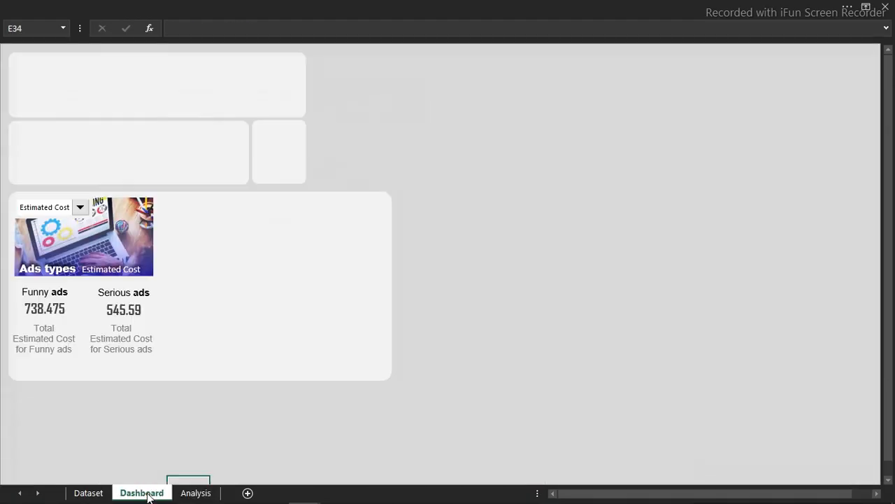
{"action": "left_click", "coordinate": [119, 314]}
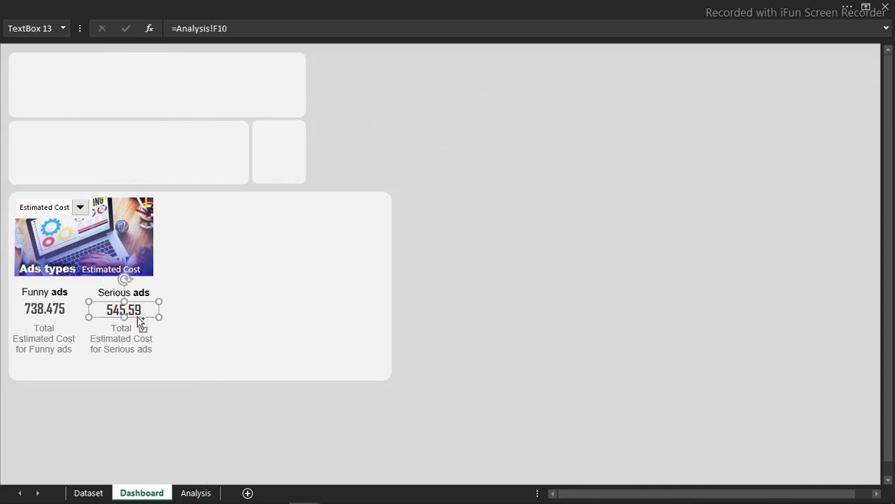
{"action": "left_click_drag", "start_coordinate": [137, 313], "coordinate": [226, 320]}
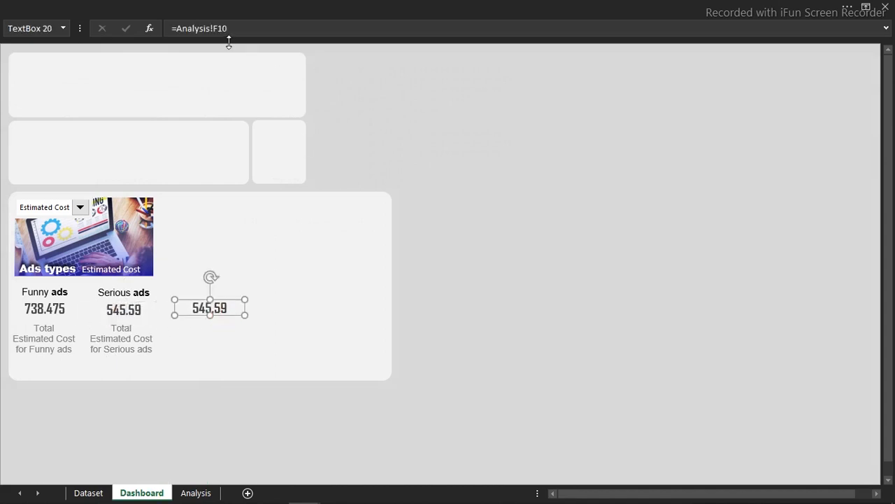
{"action": "left_click_drag", "start_coordinate": [235, 30], "coordinate": [175, 28]}
{"action": "key", "text": "BackSpace"}
{"action": "left_click", "coordinate": [196, 492]}
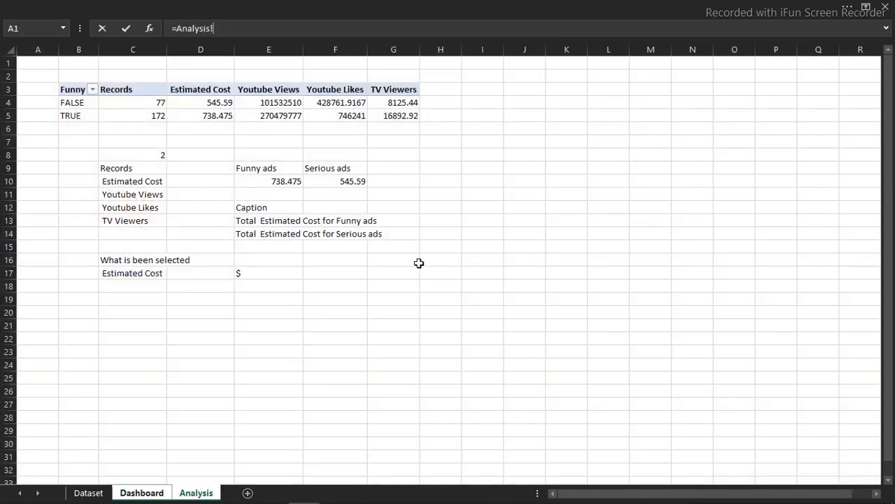
{"action": "left_click", "coordinate": [248, 272]}
{"action": "key", "text": "Return"}
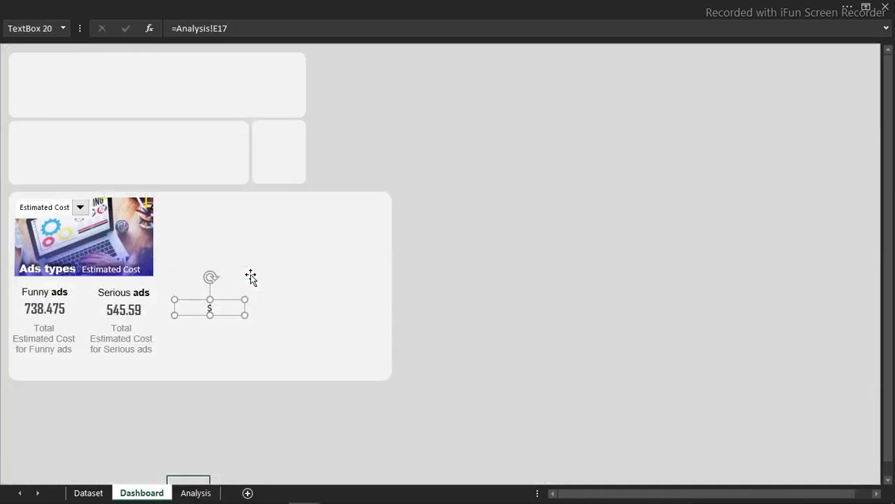
{"action": "left_click_drag", "start_coordinate": [244, 308], "coordinate": [194, 313]}
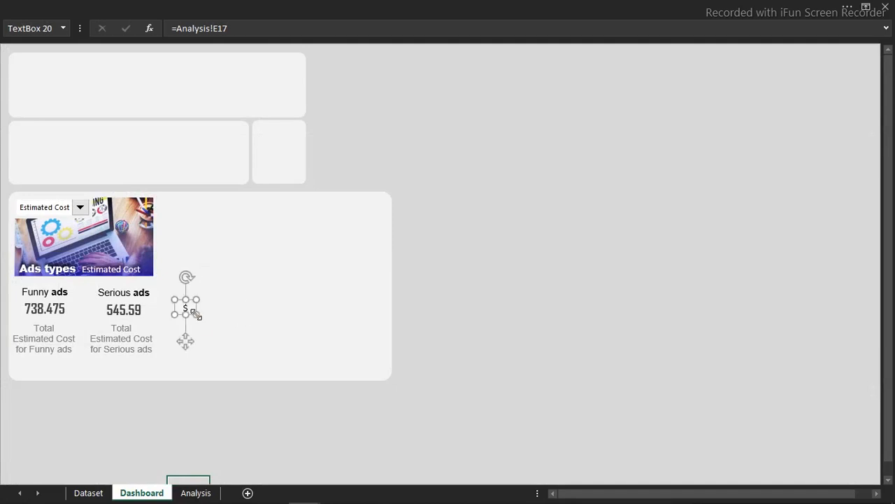
- Match the $ box's formatting to 545.59 and place copies before 545.59 and 738.475
{"action": "left_click", "coordinate": [119, 310]}
{"action": "left_click", "coordinate": [179, 6]}
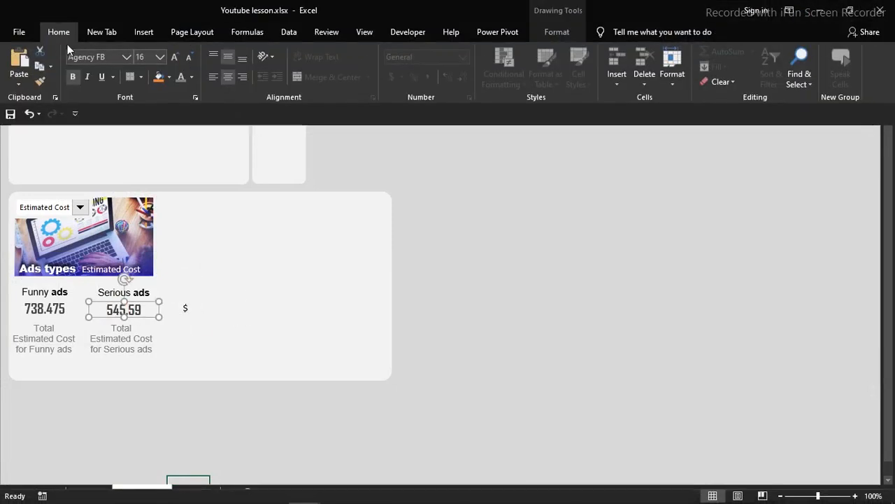
{"action": "left_click", "coordinate": [41, 80]}
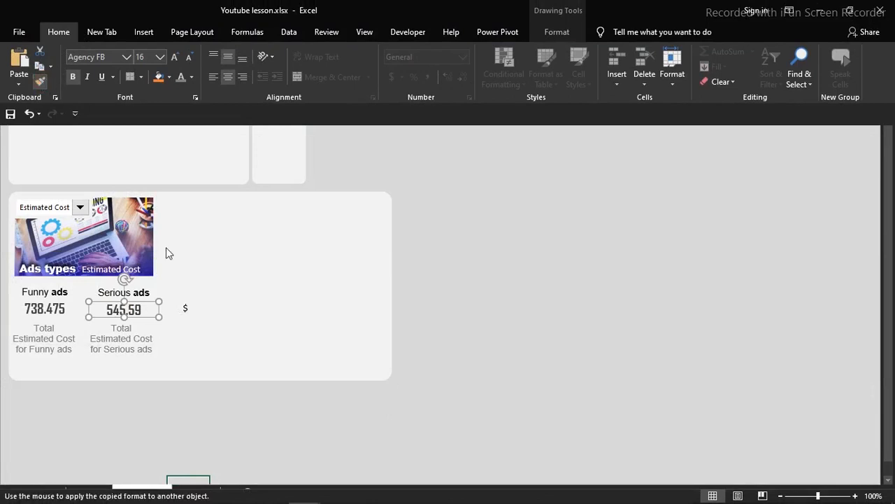
{"action": "left_click", "coordinate": [187, 312]}
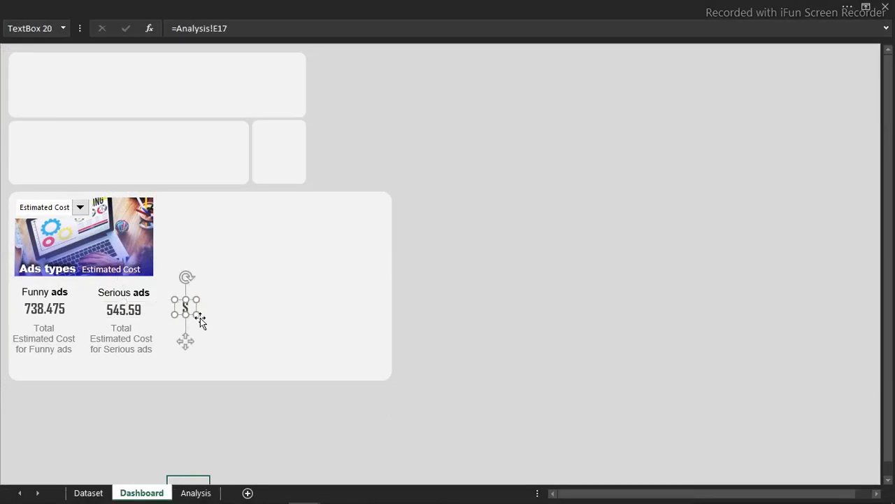
{"action": "left_click_drag", "start_coordinate": [187, 339], "coordinate": [104, 345]}
{"action": "left_click", "coordinate": [103, 345]}
{"action": "key", "text": "ctrl+d"}
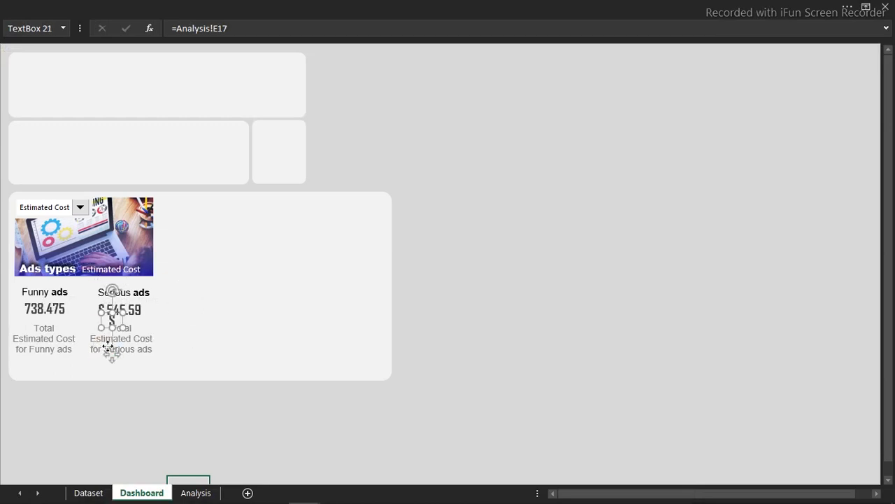
{"action": "left_click_drag", "start_coordinate": [112, 353], "coordinate": [21, 340]}
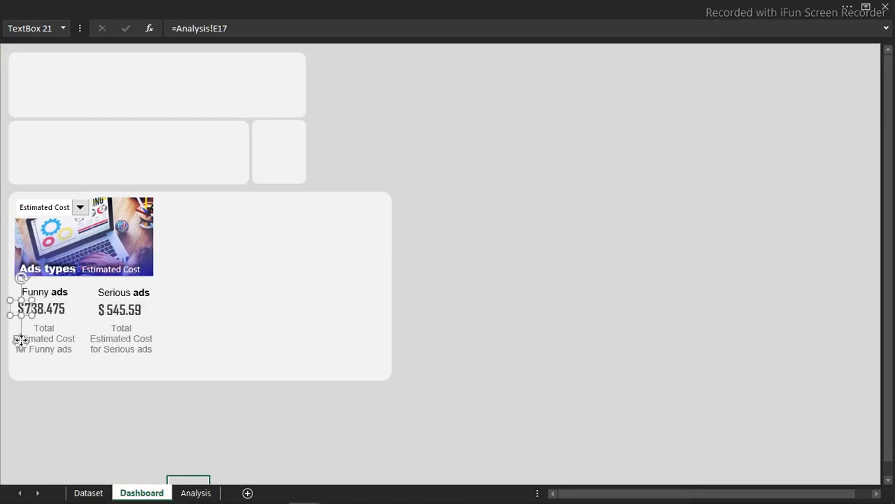
{"action": "left_click", "coordinate": [554, 214]}
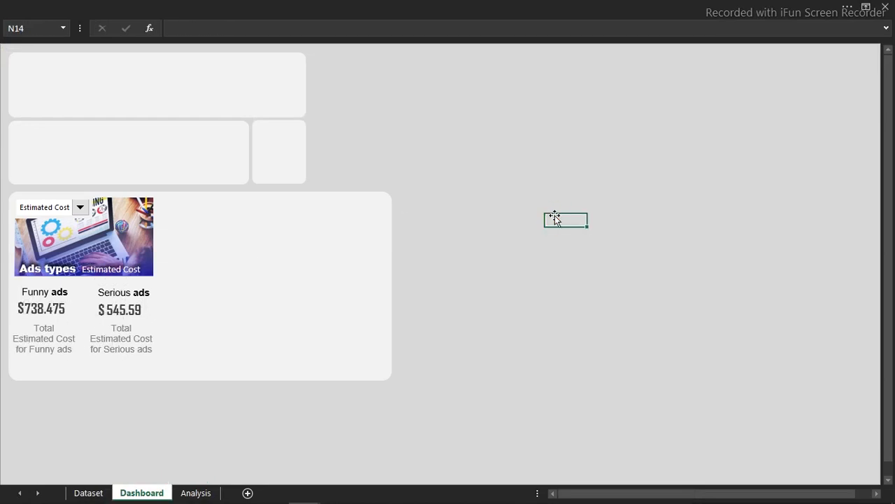
- Switch the metric through Youtube Views to TV Viewers, then select Analysis totals E10:F10
{"action": "left_click", "coordinate": [79, 207]}
{"action": "left_click", "coordinate": [46, 238]}
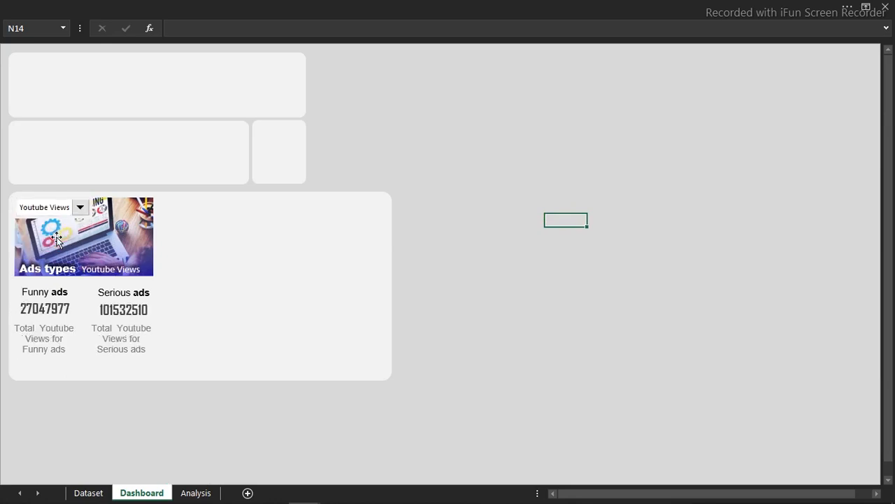
{"action": "left_click", "coordinate": [566, 168]}
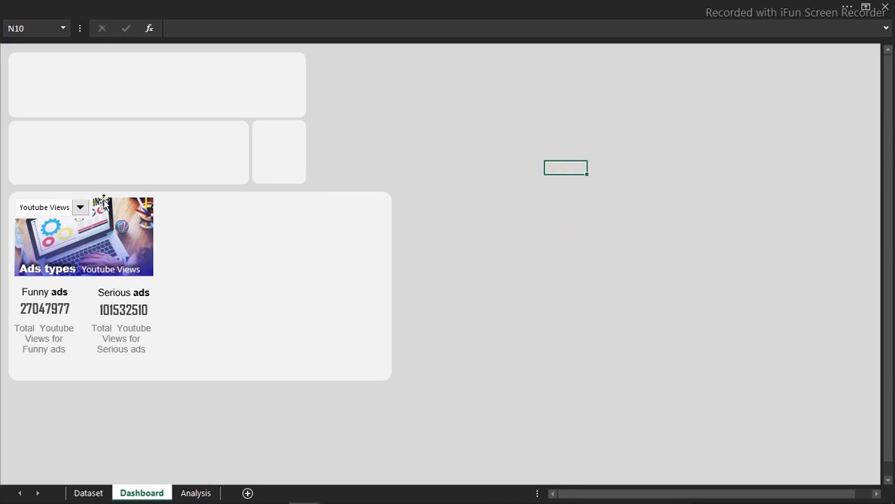
{"action": "left_click", "coordinate": [81, 209]}
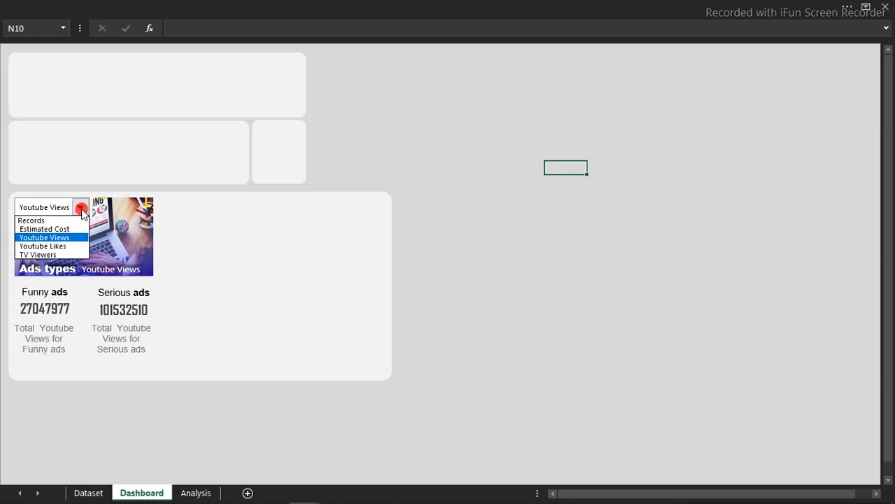
{"action": "left_click", "coordinate": [58, 254]}
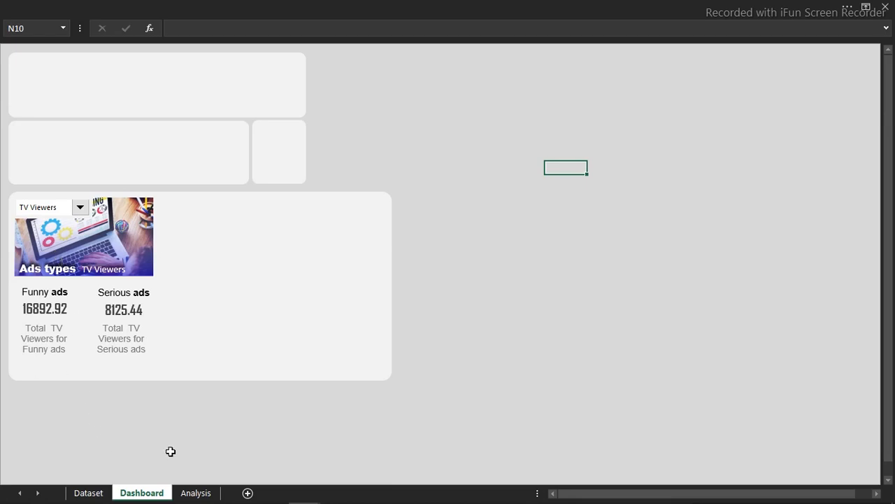
{"action": "left_click", "coordinate": [194, 494]}
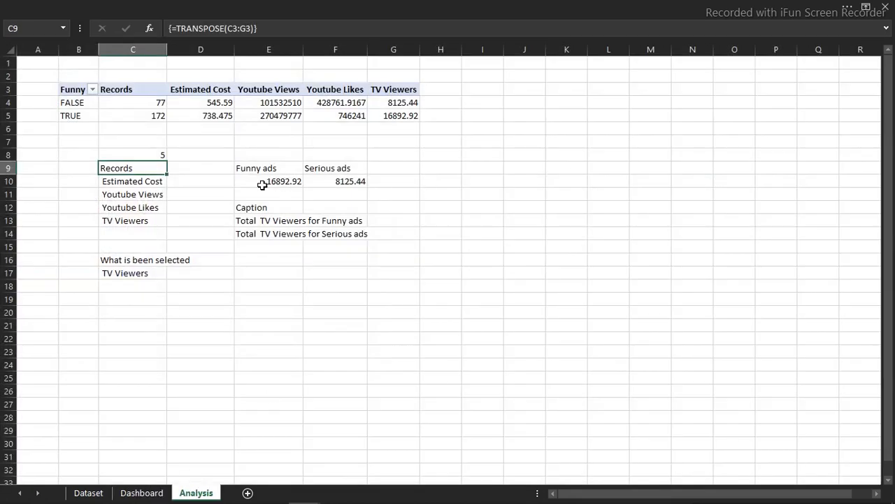
{"action": "left_click_drag", "start_coordinate": [262, 183], "coordinate": [329, 182]}
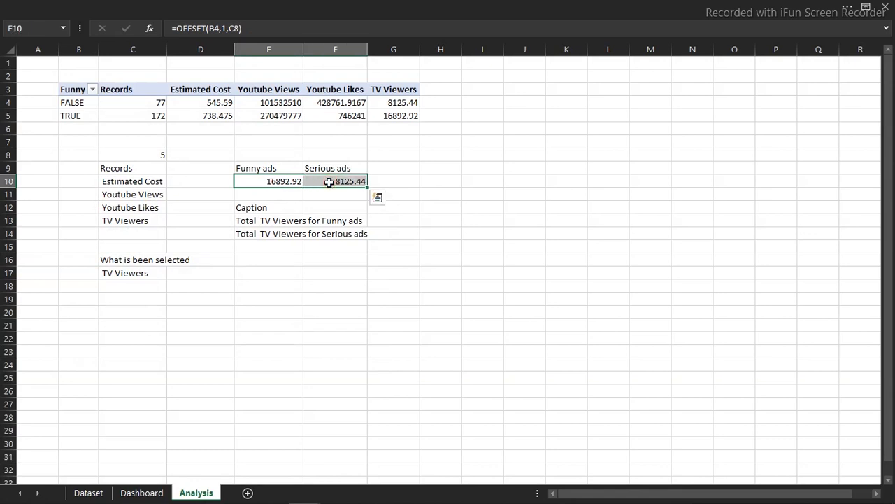
- Format E10:F10 as Number with 0 decimals and 1000 separators, then return to the Dashboard
{"action": "key", "text": "ctrl+1"}
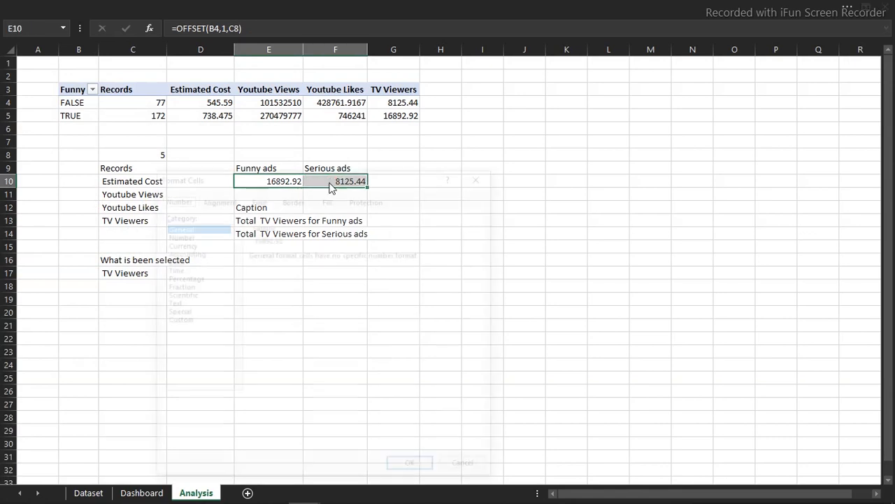
{"action": "left_click", "coordinate": [185, 236]}
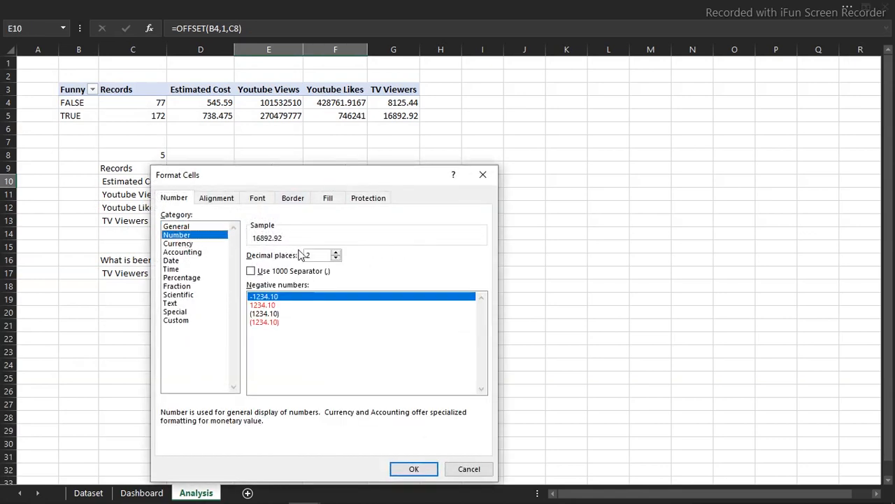
{"action": "left_click", "coordinate": [336, 258]}
{"action": "left_click", "coordinate": [336, 258]}
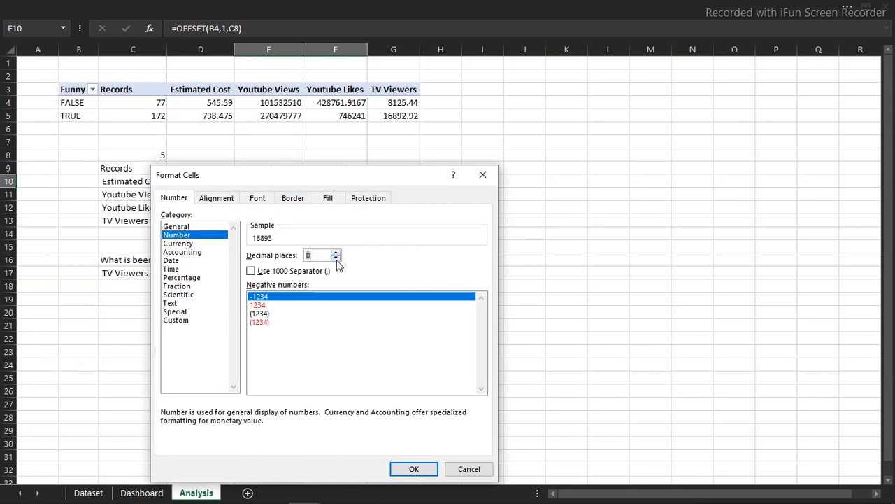
{"action": "left_click", "coordinate": [252, 271]}
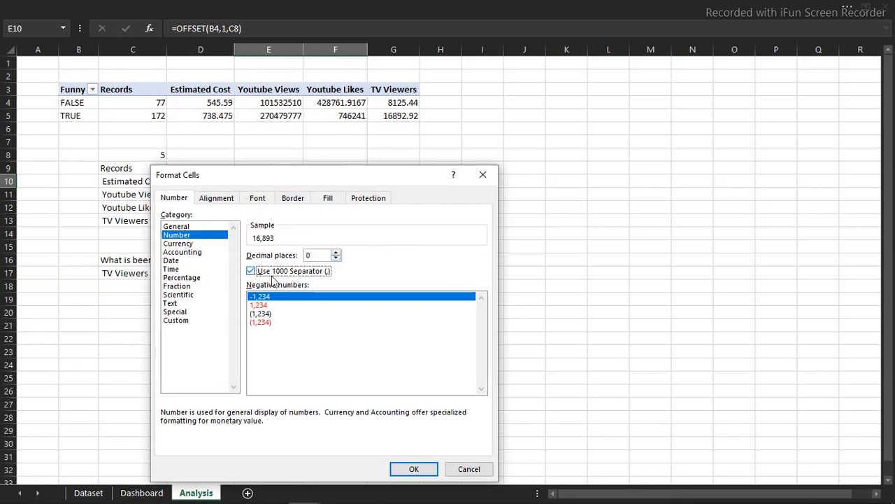
{"action": "left_click", "coordinate": [414, 467]}
{"action": "left_click", "coordinate": [409, 312]}
{"action": "left_click", "coordinate": [147, 491]}
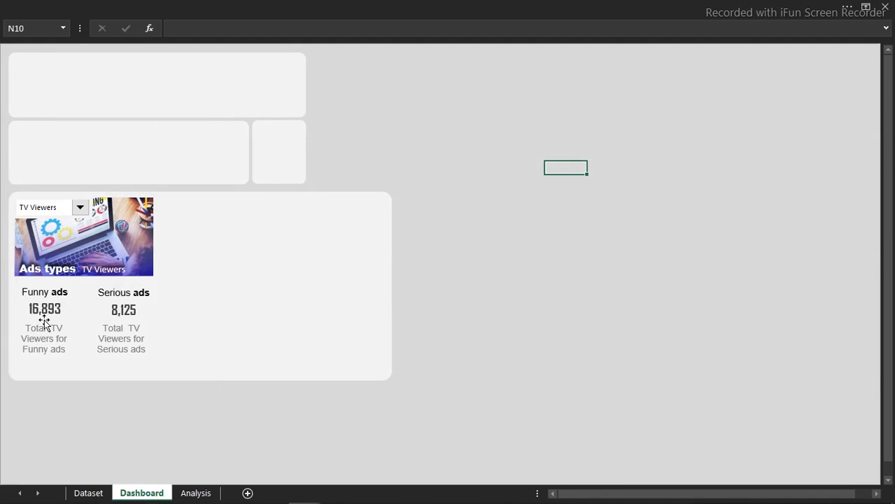
- Switch the ads card to Youtube Views and inspect the unit-label formula in Analysis cell E17
{"action": "left_click", "coordinate": [78, 207]}
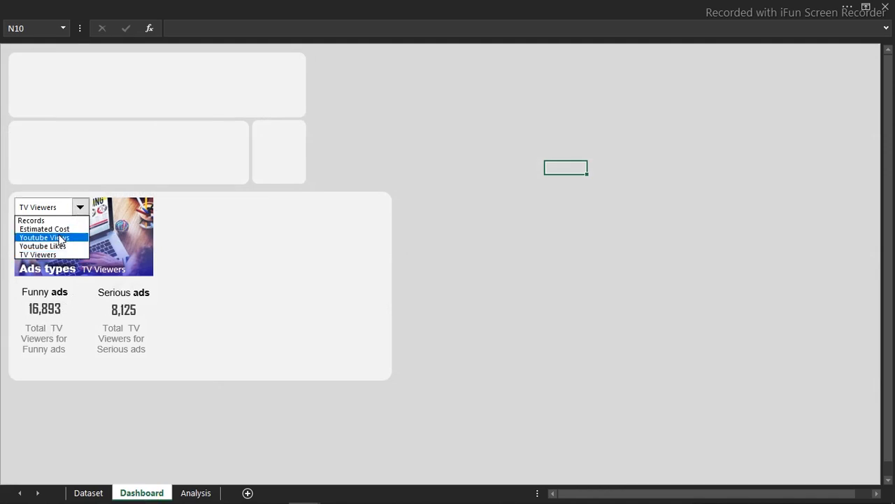
{"action": "left_click", "coordinate": [59, 242]}
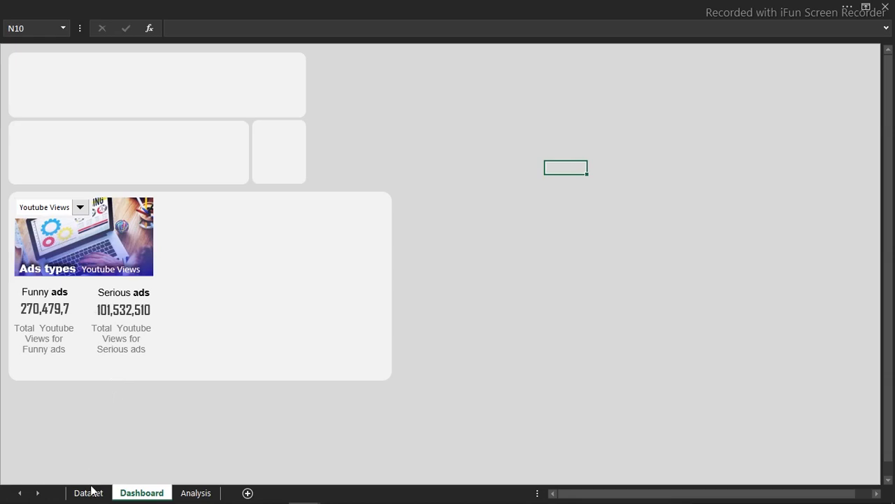
{"action": "left_click", "coordinate": [193, 493]}
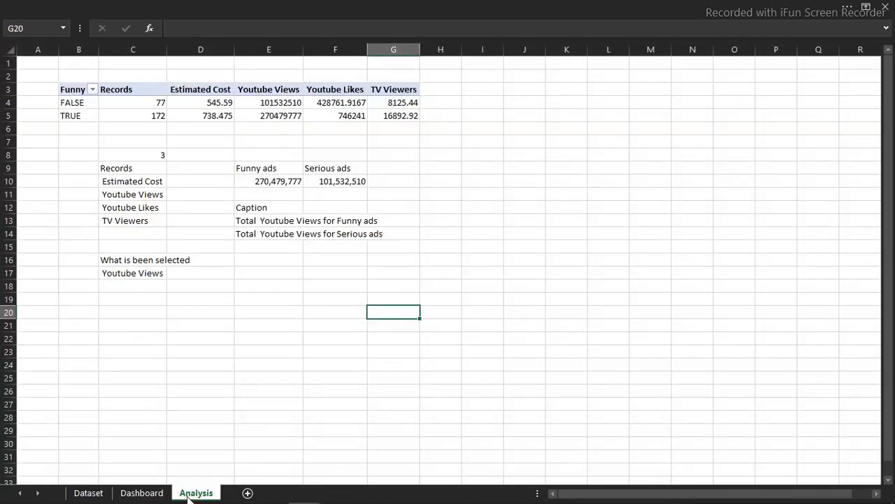
{"action": "left_click", "coordinate": [260, 257]}
{"action": "left_click", "coordinate": [270, 274]}
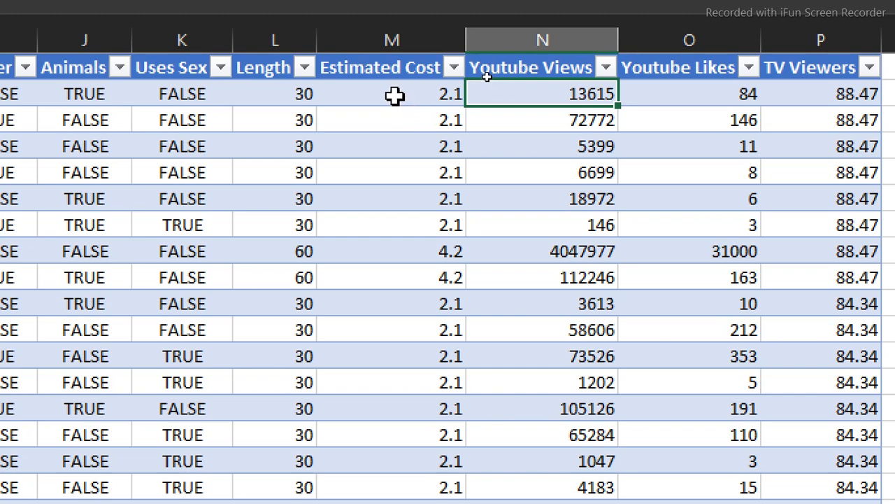
- Review the Estimated Cost, Youtube Views and TV Viewers values, then return to the dashboard workbook
{"action": "left_click_drag", "start_coordinate": [395, 86], "coordinate": [418, 274]}
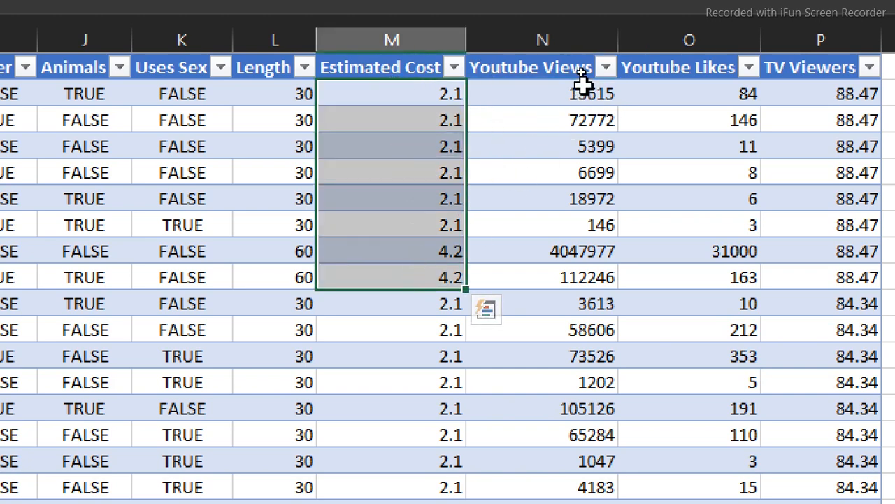
{"action": "left_click_drag", "start_coordinate": [580, 87], "coordinate": [599, 268]}
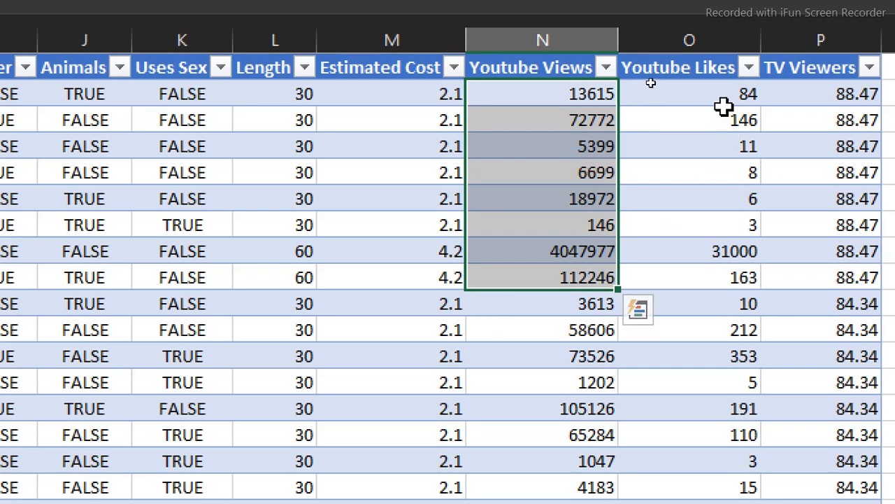
{"action": "left_click_drag", "start_coordinate": [813, 94], "coordinate": [794, 256]}
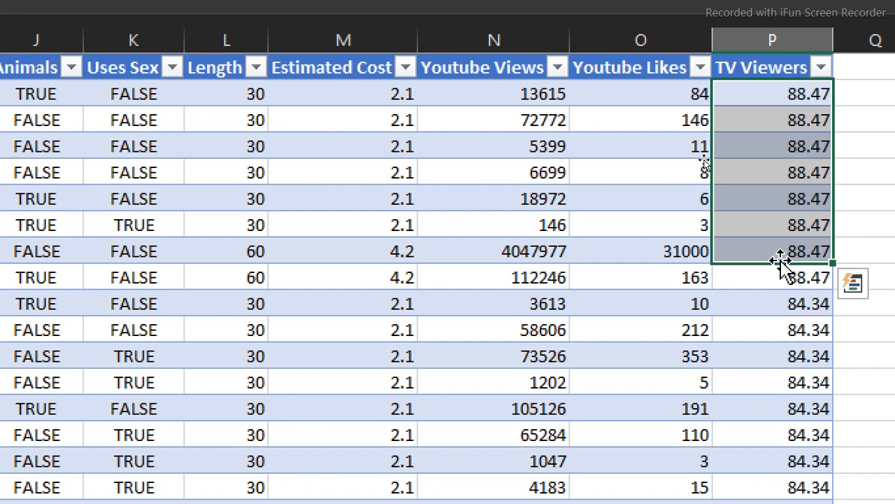
{"action": "left_click", "coordinate": [476, 206]}
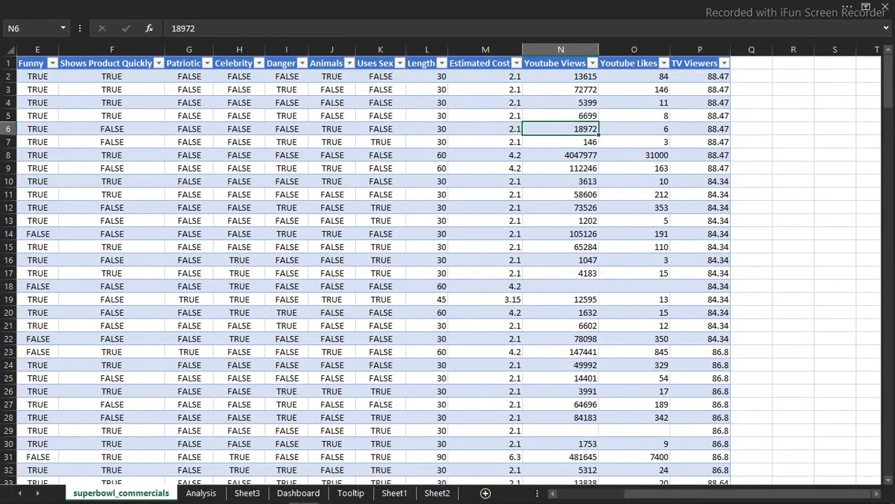
{"action": "mouse_move", "coordinate": [301, 490]}
{"action": "left_click", "coordinate": [407, 450]}
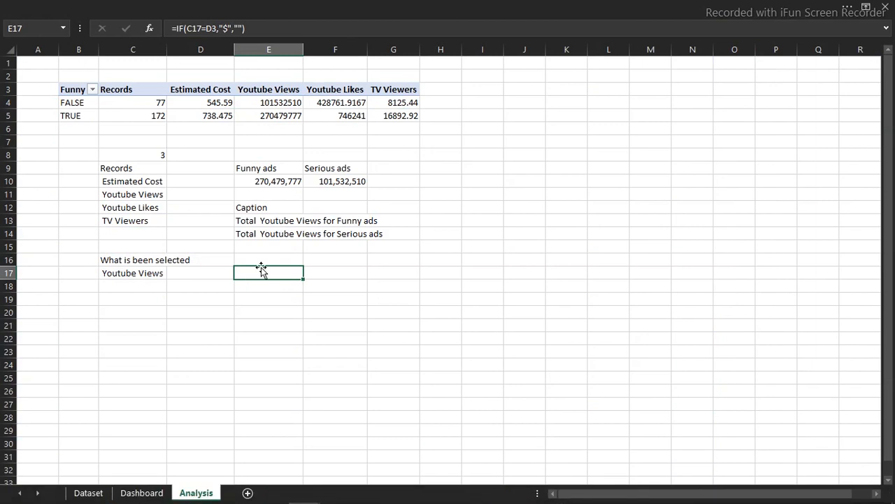
- In E18, enter =IF(C17=D3,"in millions","") to label the Estimated Cost metric
{"action": "type", "text": "=i"}
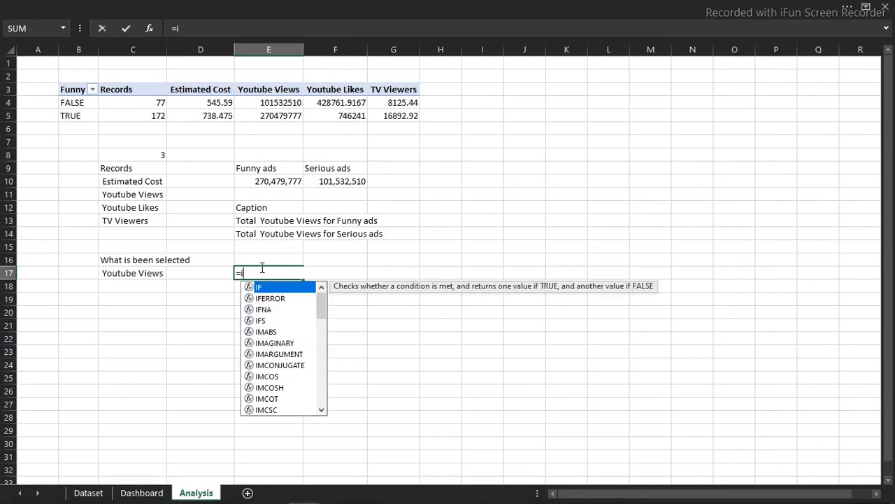
{"action": "key", "text": "Escape"}
{"action": "key", "text": "Escape"}
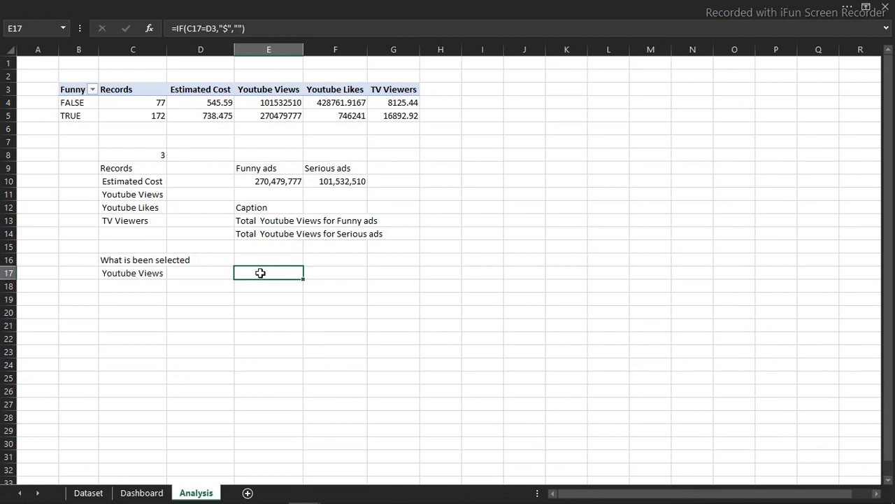
{"action": "left_click", "coordinate": [259, 284]}
{"action": "type", "text": "="}
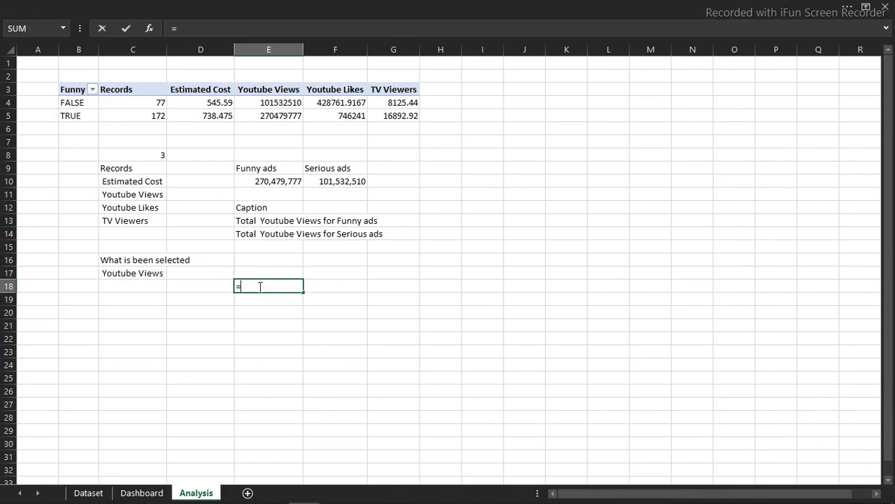
{"action": "type", "text": "if"}
{"action": "key", "text": "Tab"}
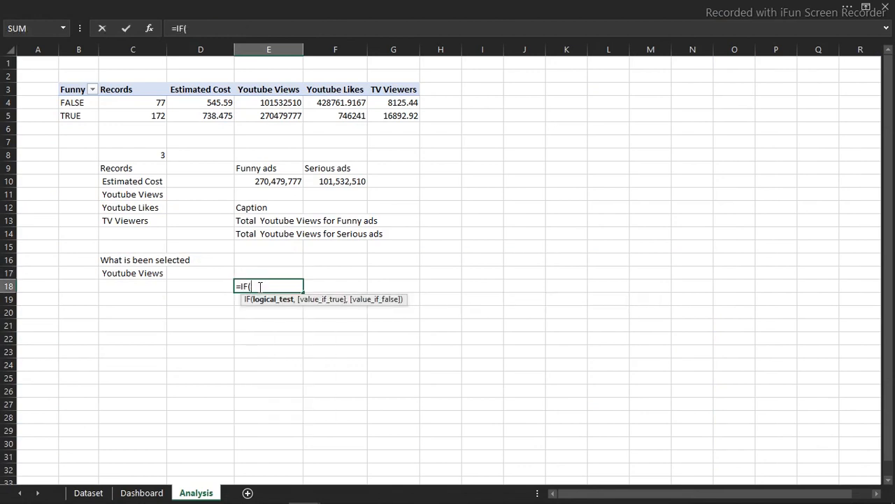
{"action": "left_click", "coordinate": [136, 273]}
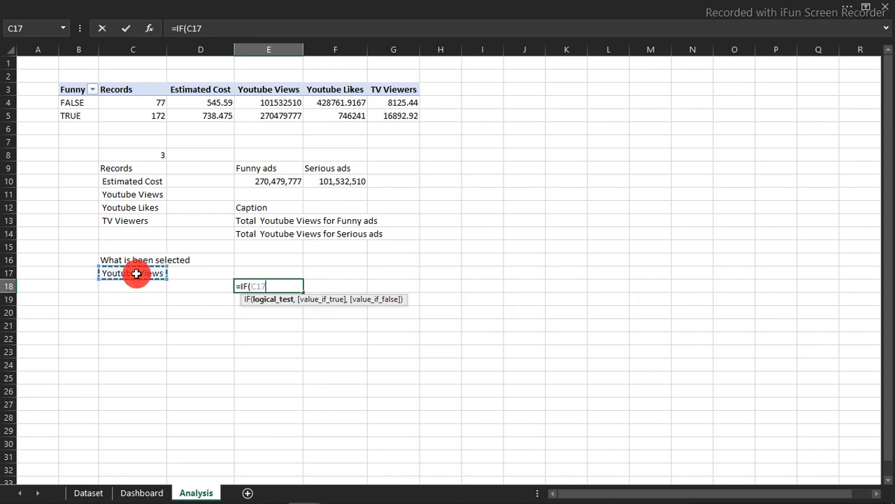
{"action": "type", "text": "="}
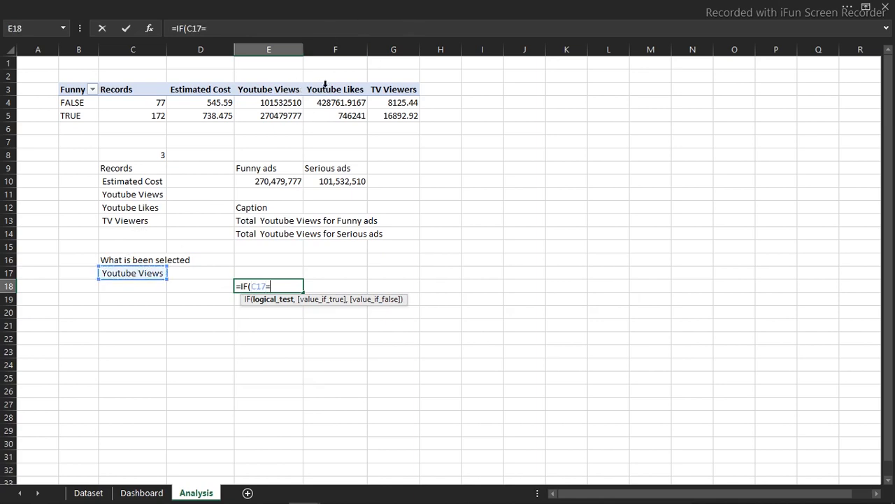
{"action": "left_click", "coordinate": [208, 89]}
{"action": "type", "text": ","}
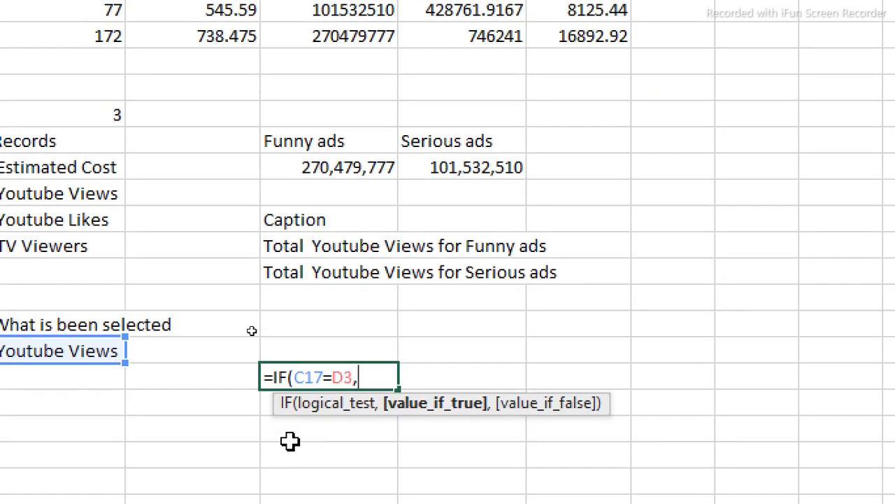
{"action": "type", "text": "\"in millions"}
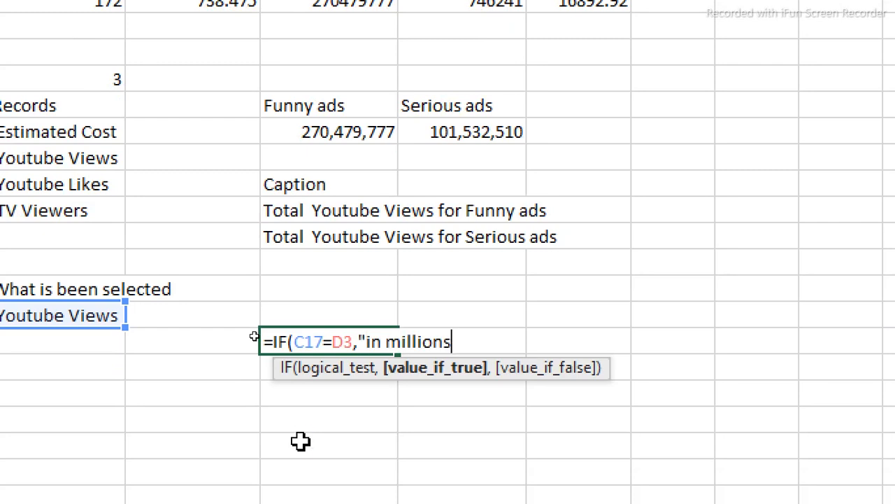
{"action": "type", "text": "\","}
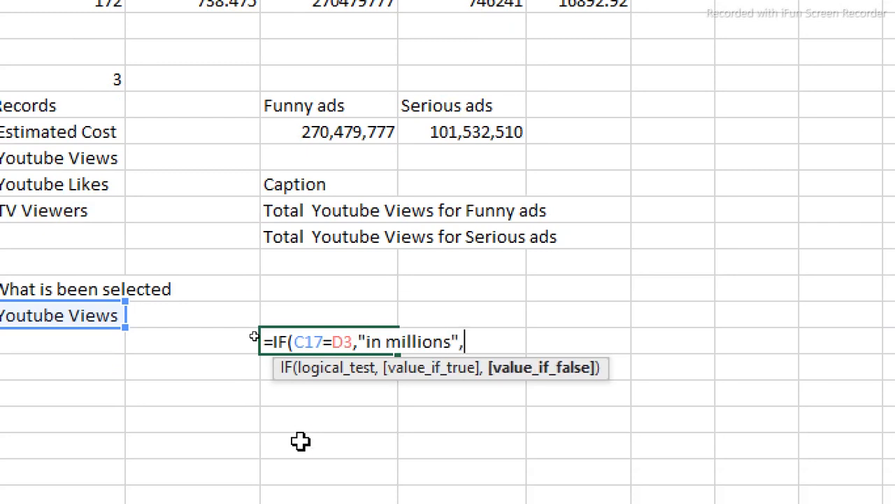
{"action": "type", "text": "\"\""}
{"action": "left_click_drag", "start_coordinate": [505, 343], "coordinate": [226, 350]}
{"action": "key", "text": "ctrl+c"}
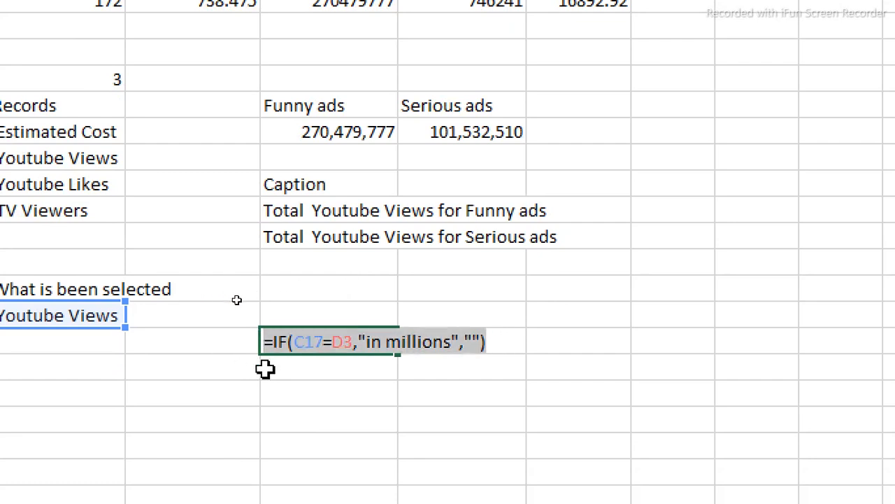
{"action": "key", "text": "End"}
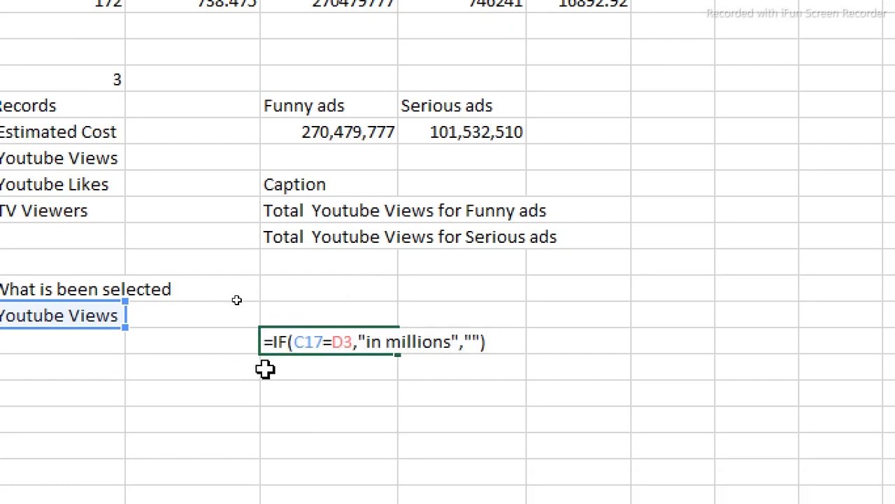
{"action": "key", "text": "Return"}
- Paste the unit-label formula below and repoint it at the TV Viewers header: =IF(C17=G3,"in millions","")
{"action": "key", "text": "ctrl+v"}
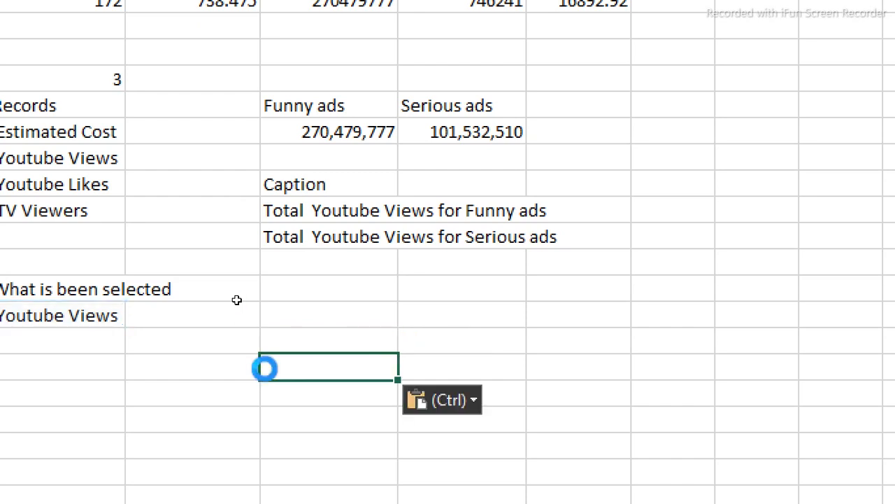
{"action": "double_click", "coordinate": [278, 368]}
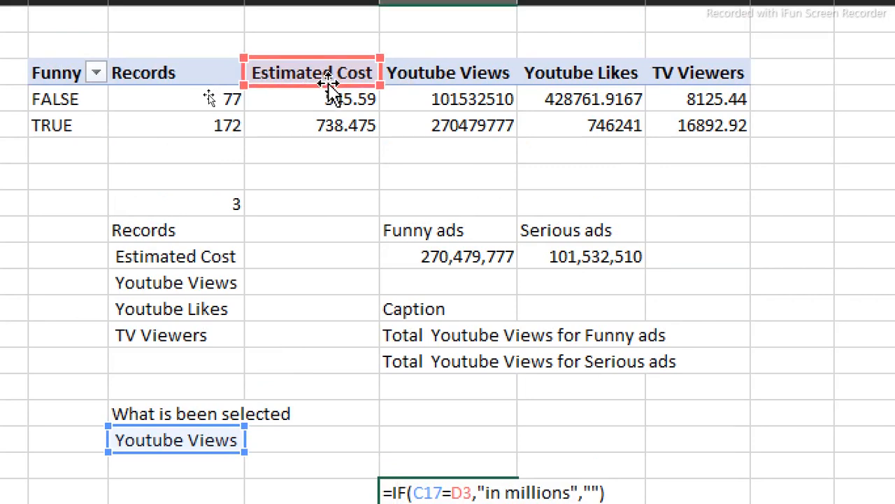
{"action": "left_click_drag", "start_coordinate": [329, 84], "coordinate": [703, 63]}
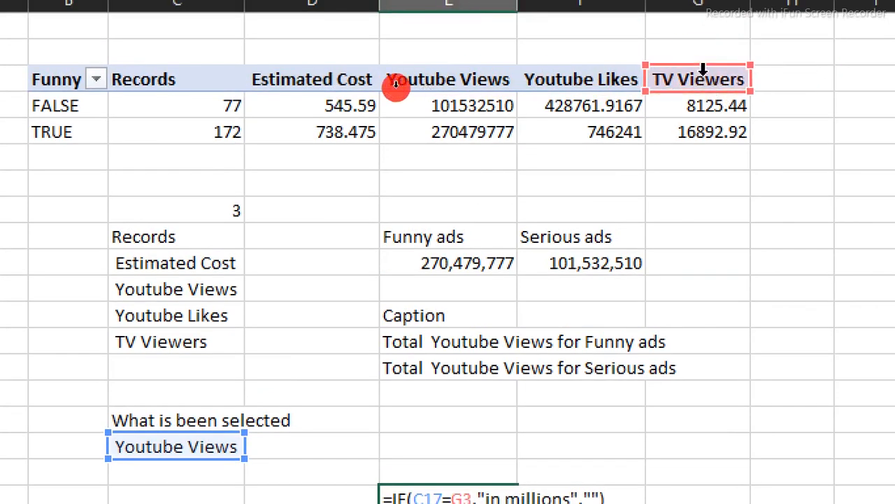
{"action": "key", "text": "Return"}
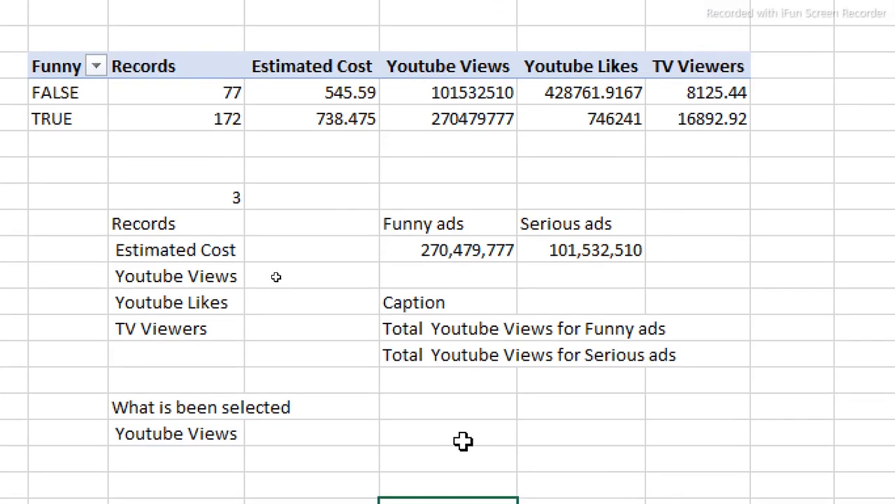
{"action": "left_click", "coordinate": [463, 439]}
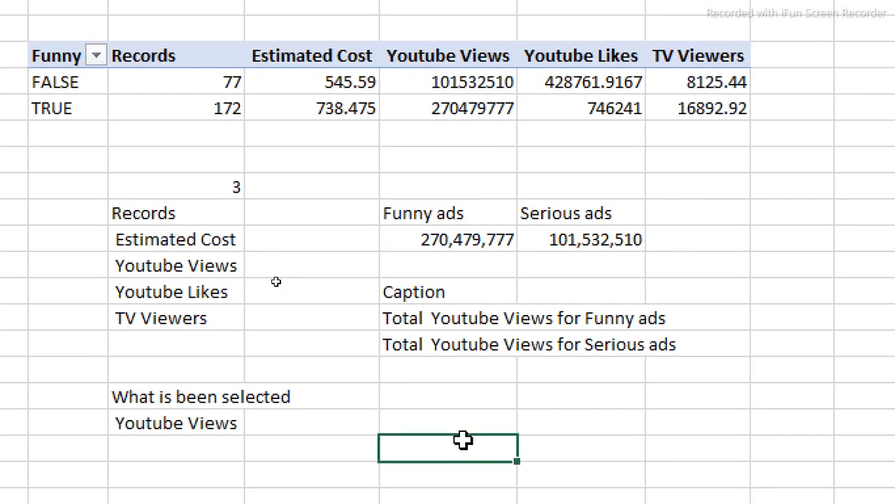
{"action": "double_click", "coordinate": [463, 439]}
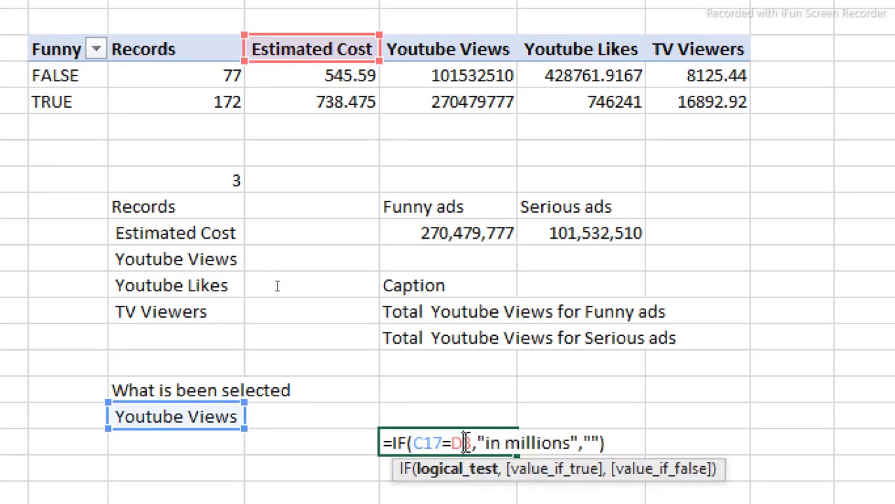
{"action": "key", "text": "Escape"}
{"action": "double_click", "coordinate": [458, 469]}
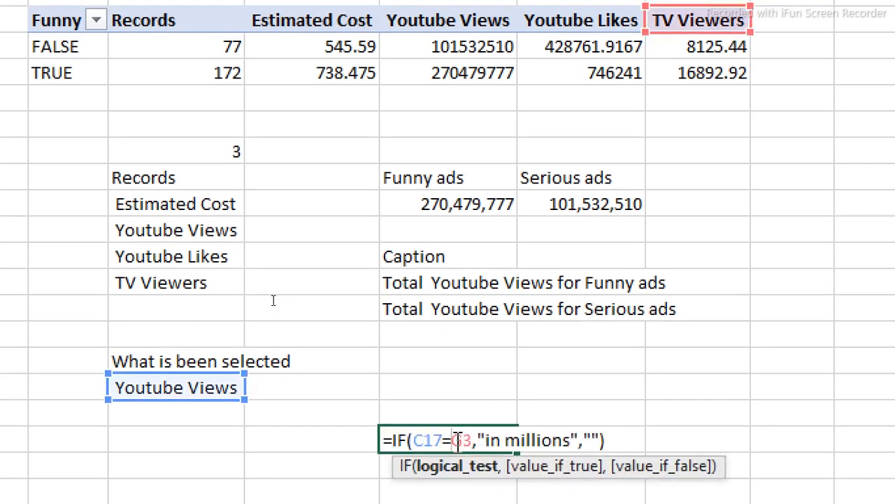
{"action": "key", "text": "Escape"}
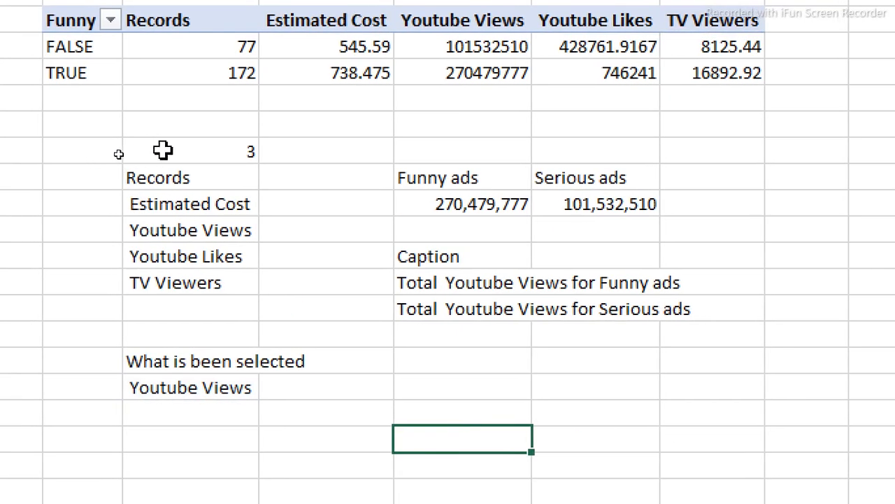
- Change the selection number from 3 to 5 to test TV Viewers
{"action": "left_click", "coordinate": [162, 149]}
{"action": "type", "text": "5"}
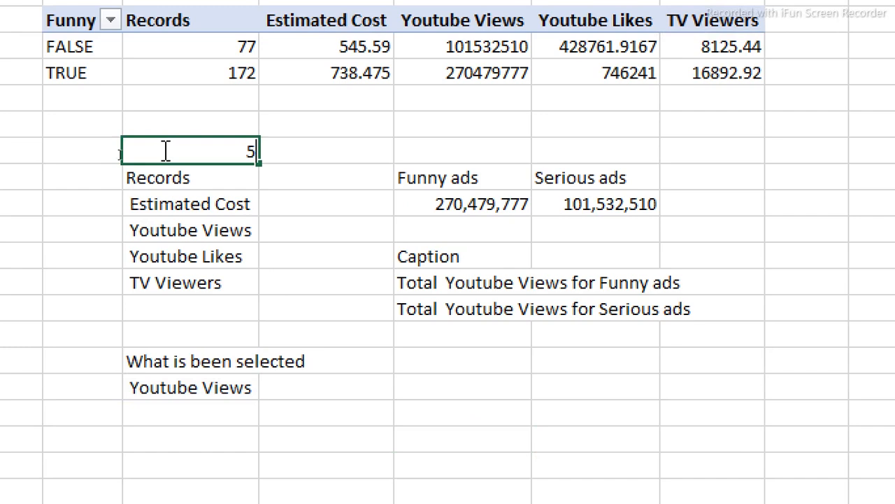
{"action": "key", "text": "Return"}
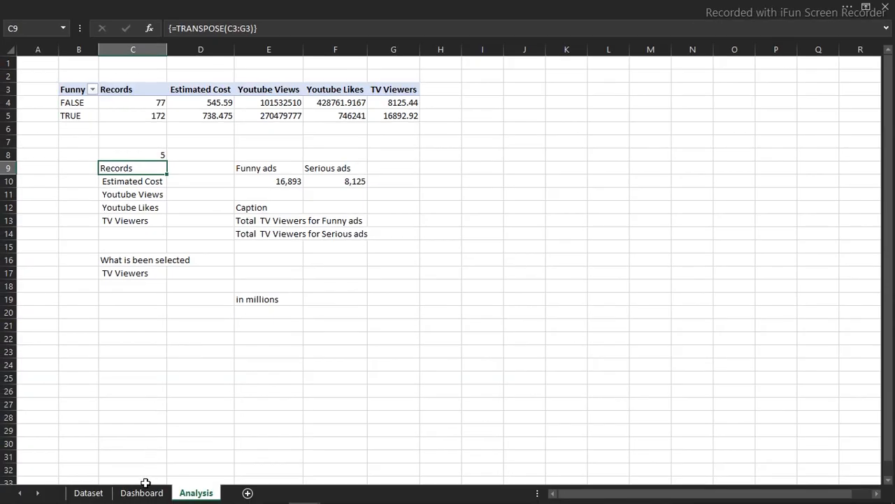
- On the Dashboard, duplicate the Funny and Serious ads value boxes below the card
{"action": "left_click", "coordinate": [144, 490]}
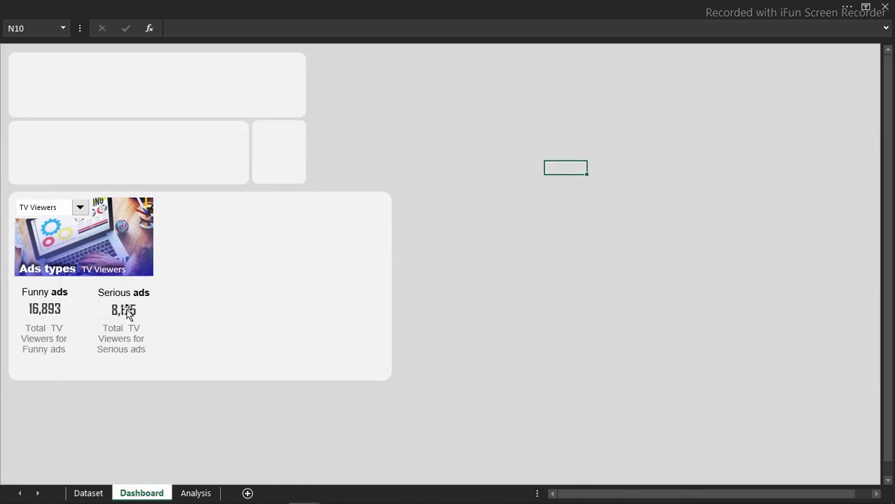
{"action": "left_click", "coordinate": [126, 316]}
{"action": "left_click", "coordinate": [56, 313], "text": "ctrl"}
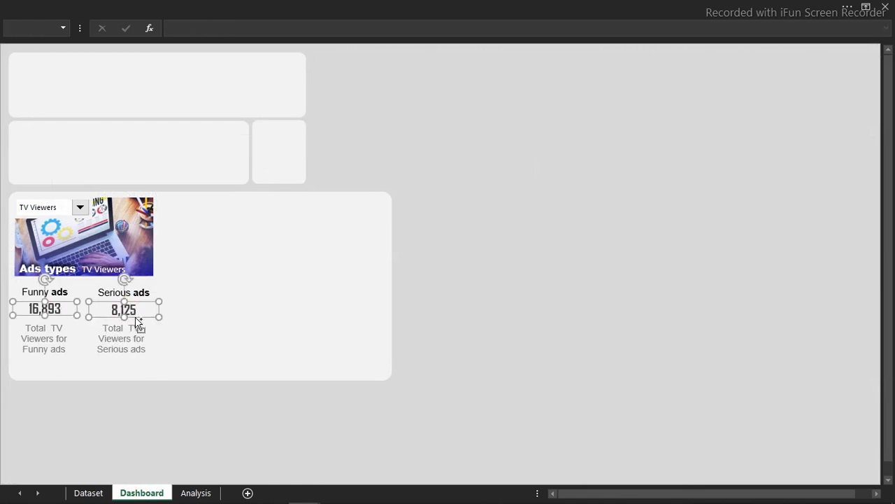
{"action": "left_click_drag", "start_coordinate": [137, 321], "coordinate": [132, 380]}
{"action": "left_click", "coordinate": [189, 427]}
- Link both copied boxes to =Analysis!E19 so they read "in millions"
{"action": "left_click", "coordinate": [43, 365]}
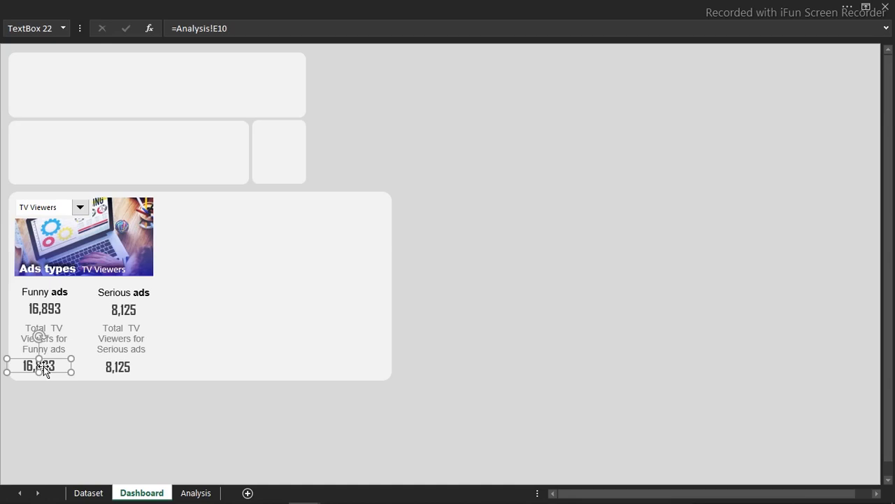
{"action": "left_click", "coordinate": [200, 28]}
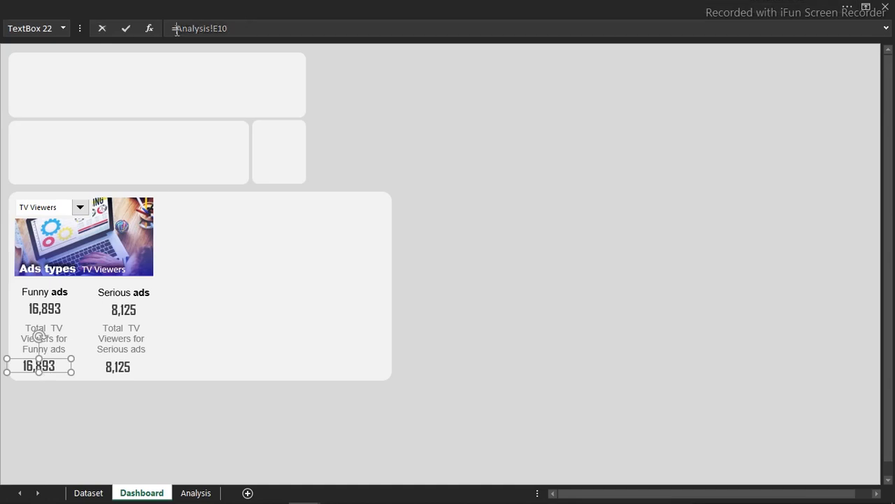
{"action": "left_click", "coordinate": [203, 492]}
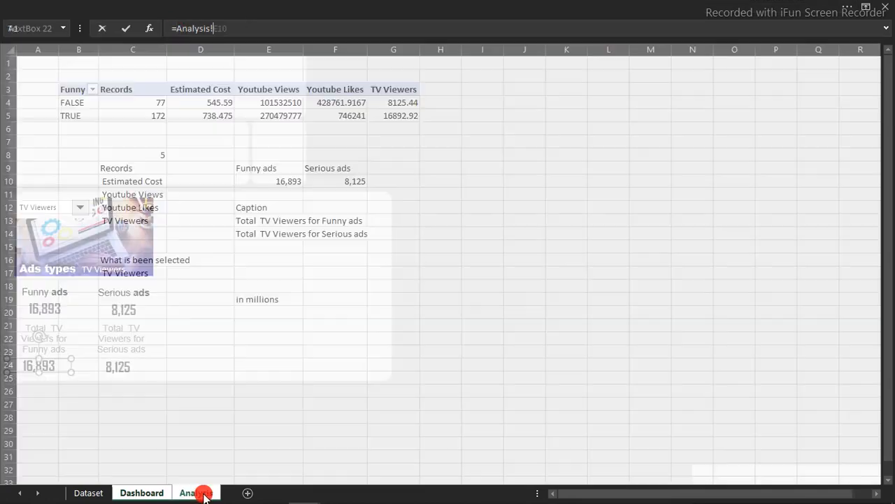
{"action": "left_click", "coordinate": [254, 299]}
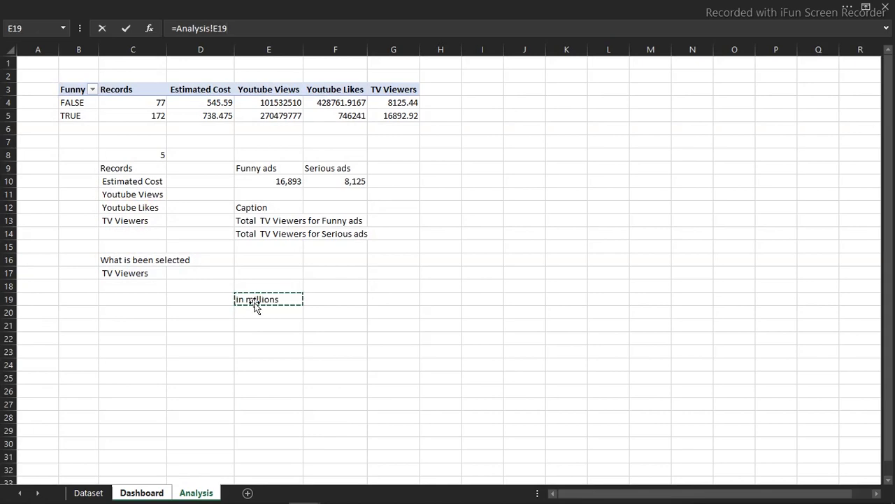
{"action": "key", "text": "Return"}
{"action": "left_click", "coordinate": [122, 29]}
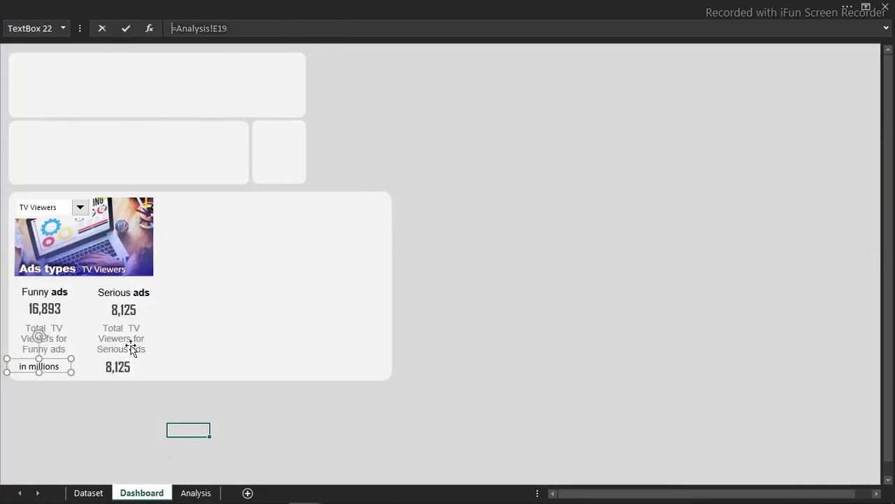
{"action": "left_click", "coordinate": [121, 367]}
{"action": "left_click_drag", "start_coordinate": [238, 28], "coordinate": [83, 44]}
{"action": "type", "text": "=Analysis!E19"}
{"action": "key", "text": "Return"}
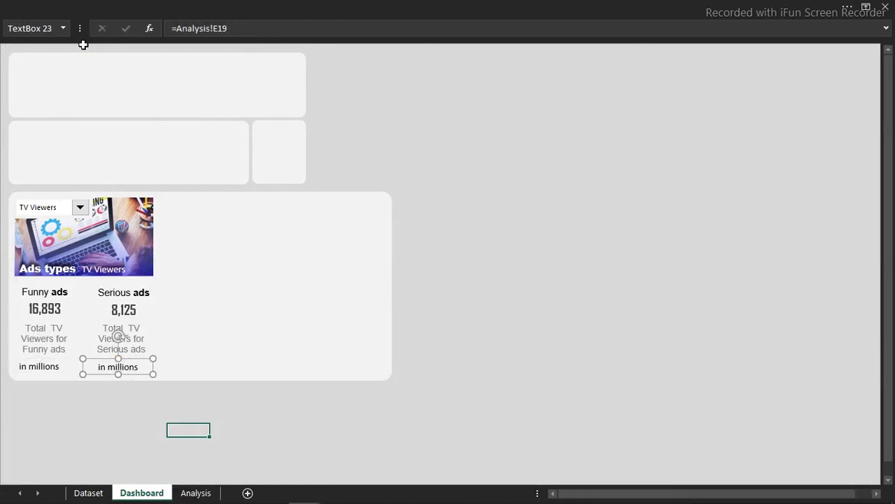
- Duplicate both "in millions" labels just below and switch the card metric to Estimated Cost
{"action": "left_click", "coordinate": [23, 373], "text": "ctrl"}
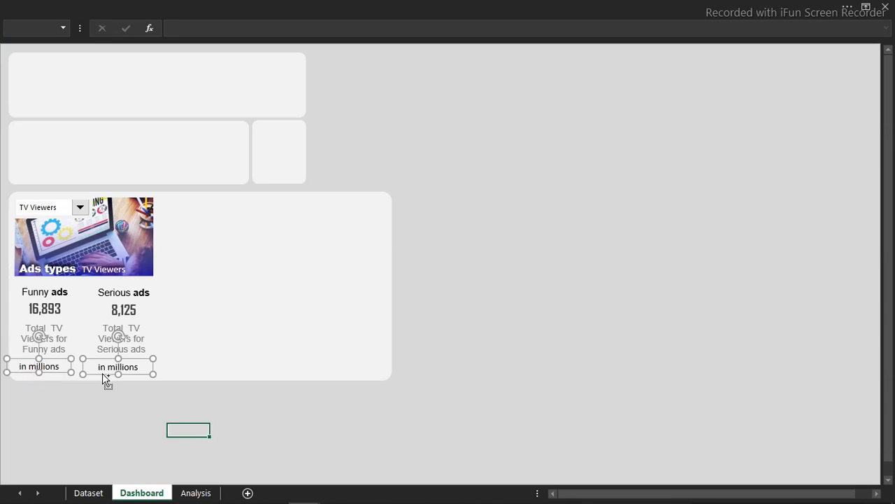
{"action": "left_click_drag", "start_coordinate": [102, 372], "coordinate": [103, 393]}
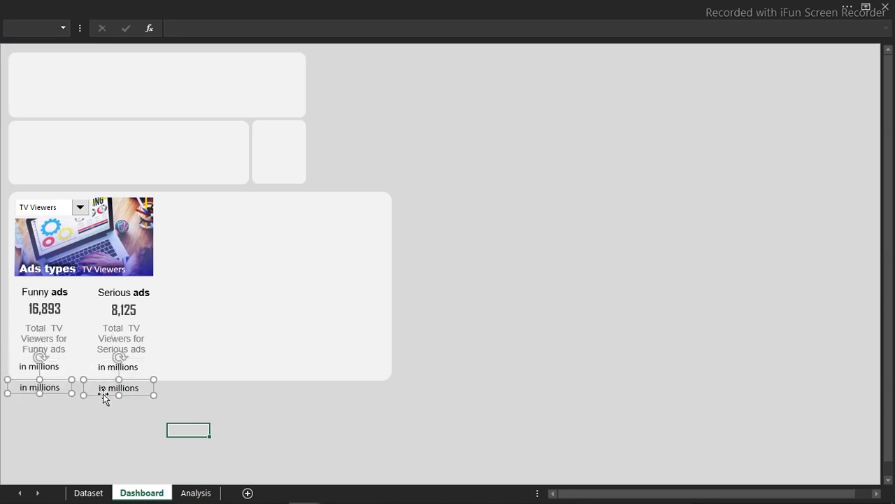
{"action": "left_click", "coordinate": [120, 420]}
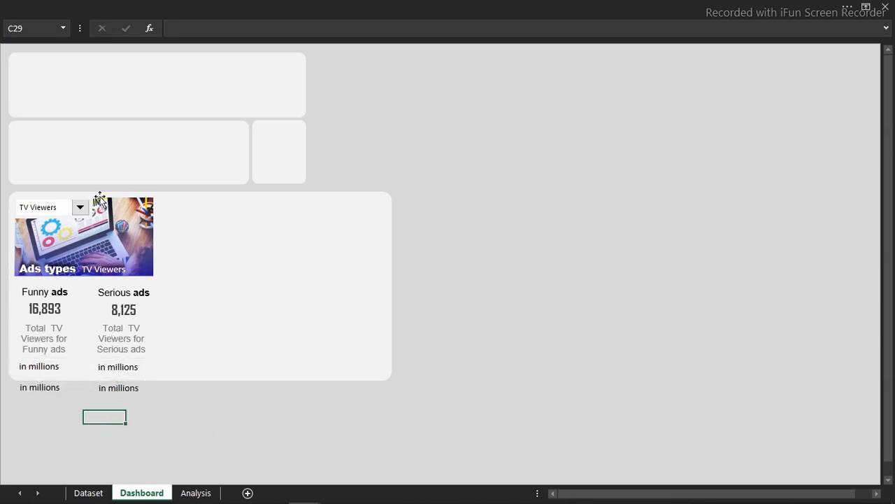
{"action": "left_click", "coordinate": [80, 208]}
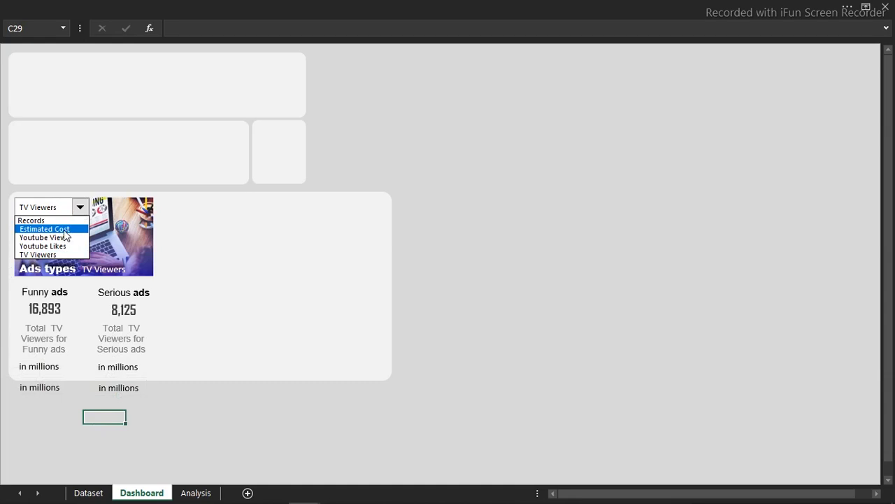
{"action": "left_click", "coordinate": [65, 234]}
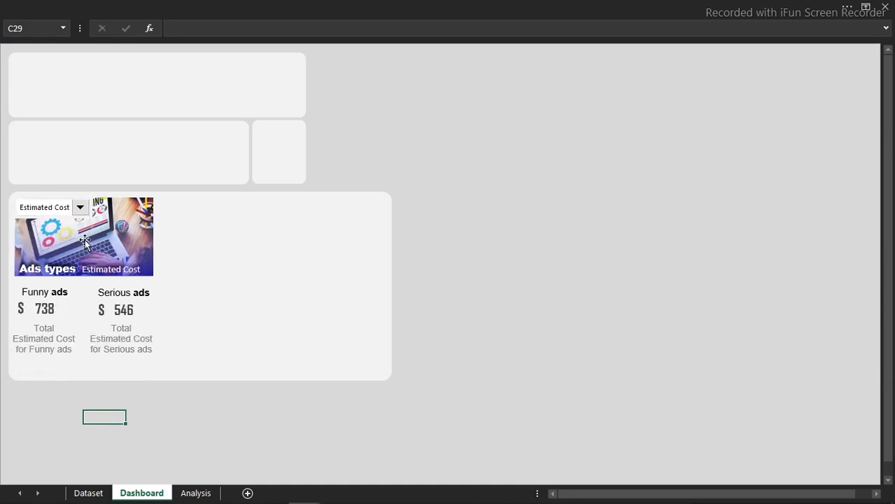
- Link the lower-left label copy to =Analysis!E18
{"action": "left_click", "coordinate": [53, 394]}
{"action": "left_click_drag", "start_coordinate": [235, 30], "coordinate": [146, 33]}
{"action": "type", "text": "="}
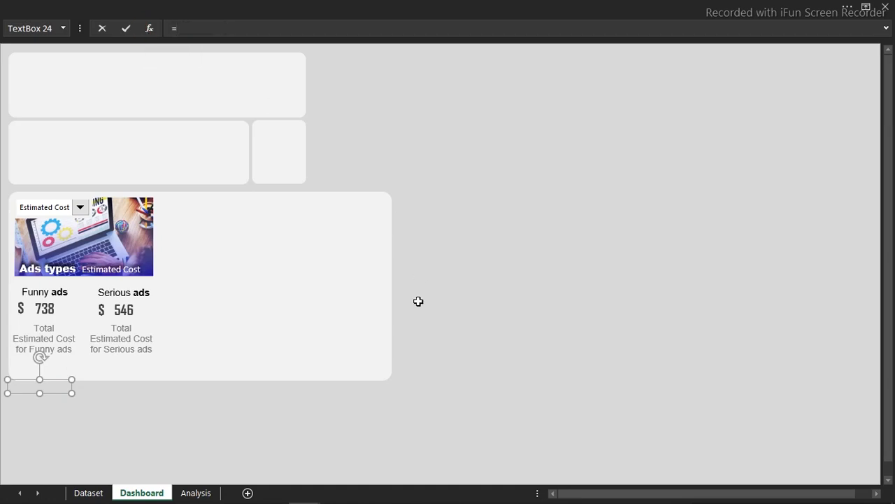
{"action": "left_click", "coordinate": [209, 493]}
{"action": "left_click", "coordinate": [257, 288]}
{"action": "key", "text": "Return"}
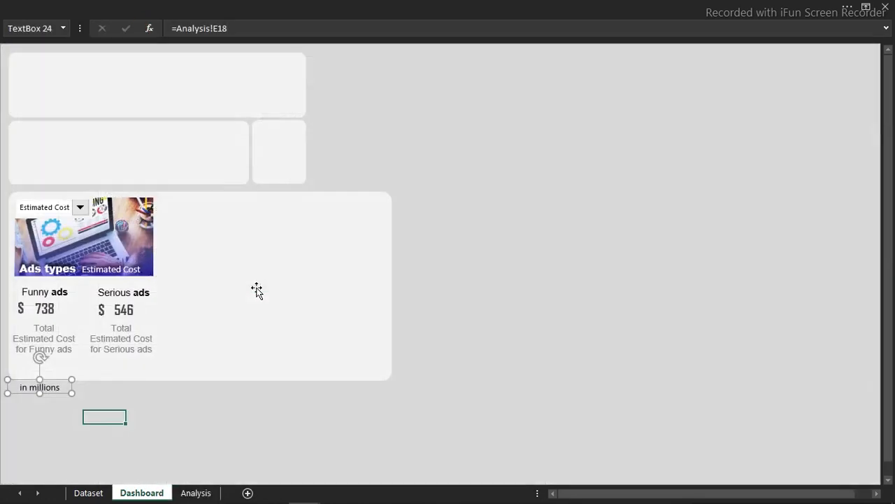
- Link the lower-right label copy to =Analysis!E18 as well, then select both labels
{"action": "left_click", "coordinate": [112, 388]}
{"action": "left_click", "coordinate": [57, 385]}
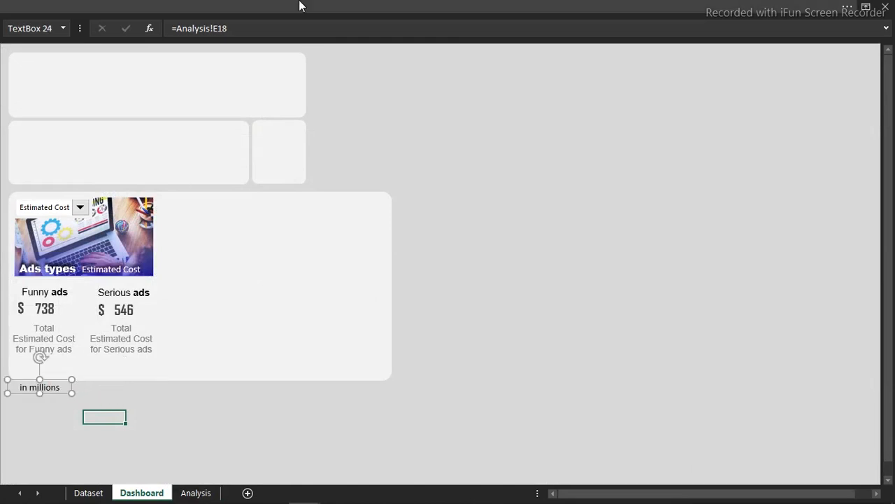
{"action": "left_click", "coordinate": [172, 28]}
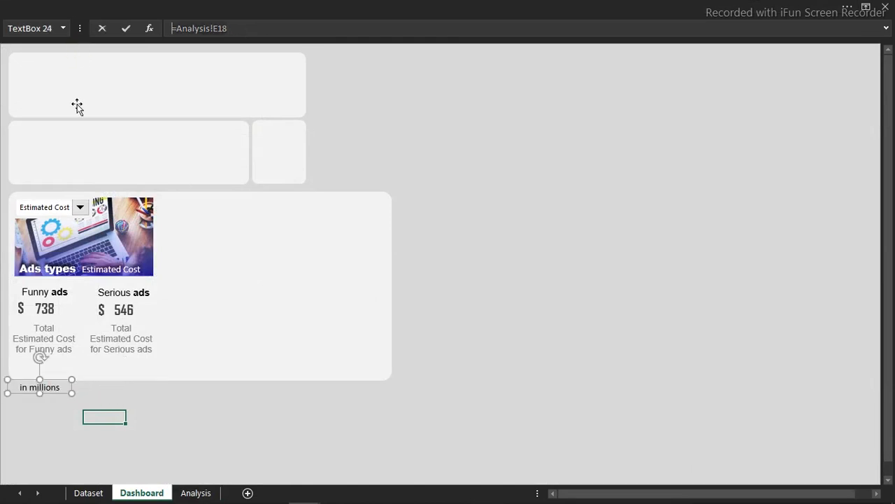
{"action": "left_click", "coordinate": [105, 387]}
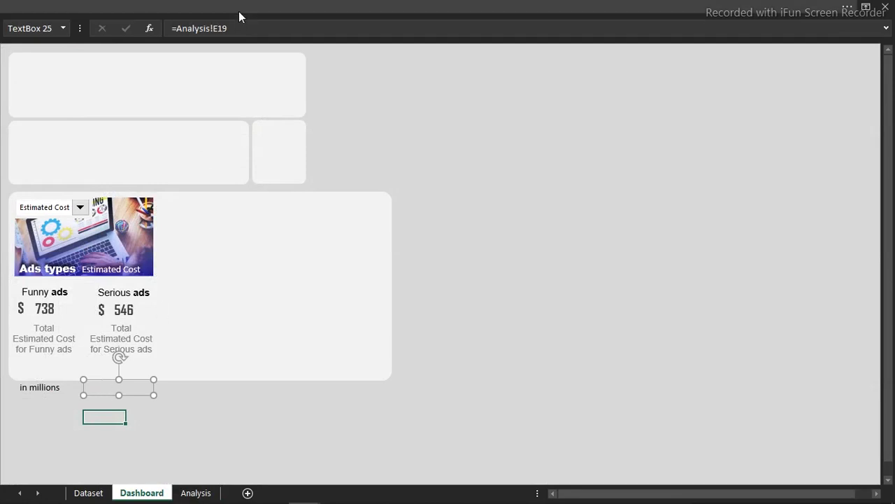
{"action": "left_click_drag", "start_coordinate": [238, 28], "coordinate": [3, 18]}
{"action": "type", "text": "=Analysis!E18"}
{"action": "key", "text": "Return"}
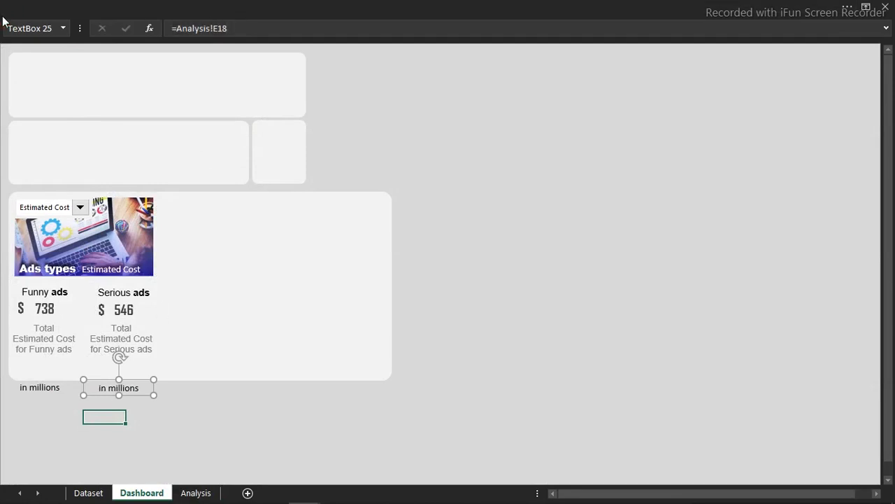
{"action": "left_click", "coordinate": [44, 385], "text": "shift"}
{"action": "left_click", "coordinate": [187, 6]}
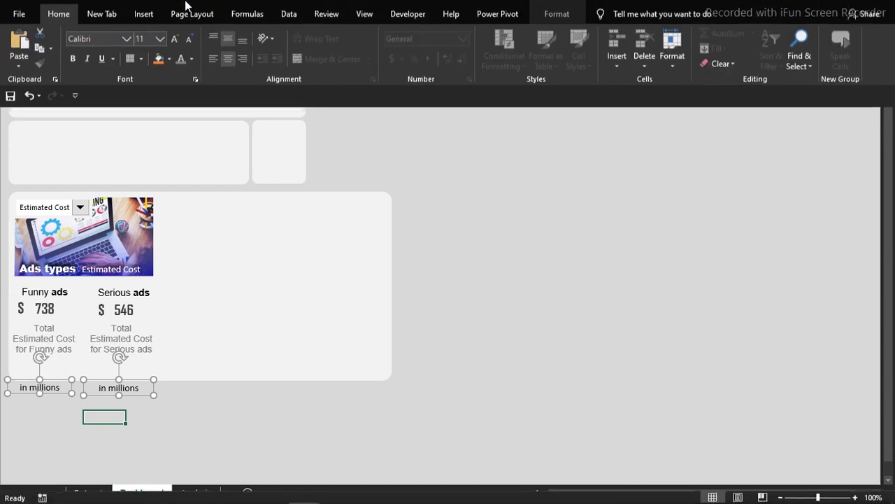
- Make the "in millions" labels' text blue
{"action": "left_click", "coordinate": [193, 77]}
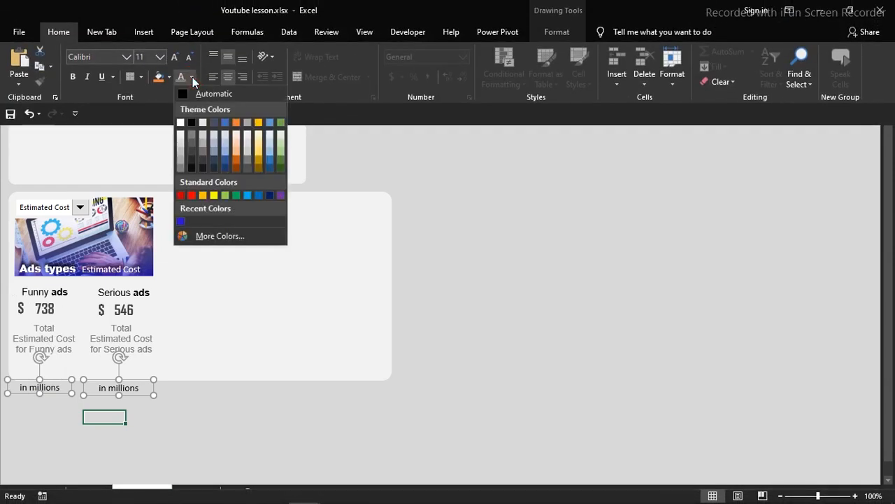
{"action": "left_click", "coordinate": [182, 224]}
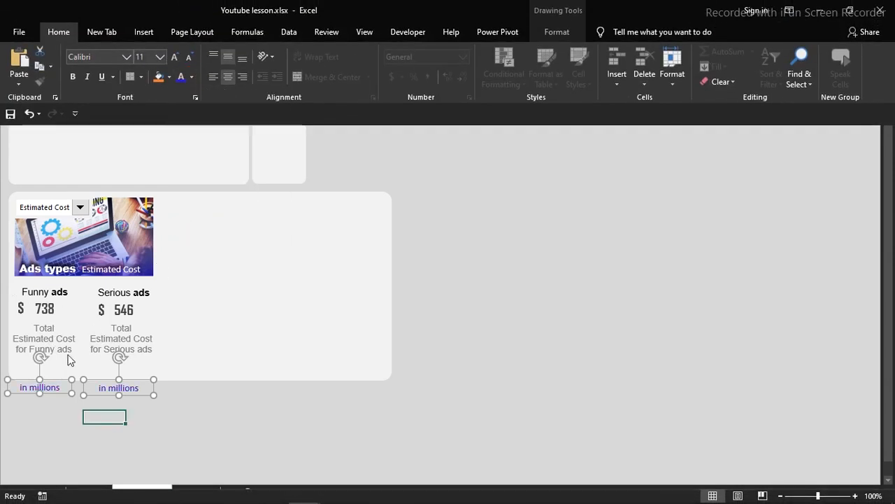
{"action": "left_click", "coordinate": [57, 368]}
{"action": "left_click", "coordinate": [57, 368]}
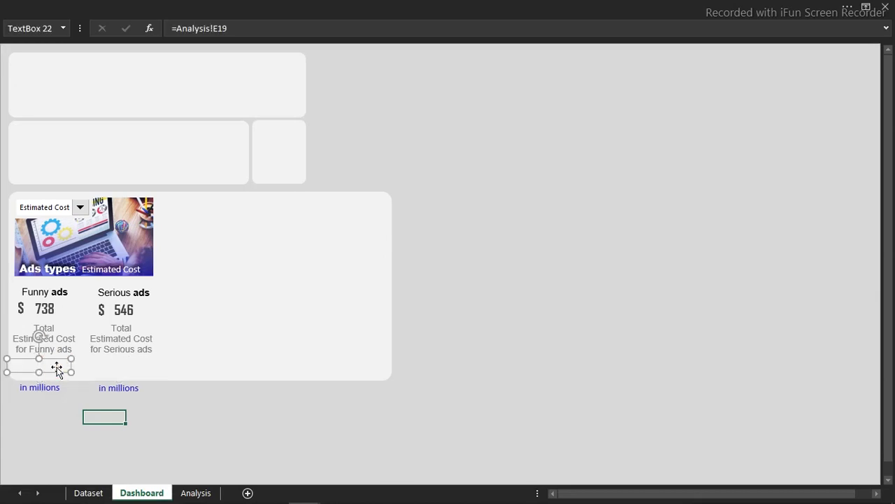
{"action": "left_click", "coordinate": [110, 366], "text": "shift"}
{"action": "left_click", "coordinate": [231, 5]}
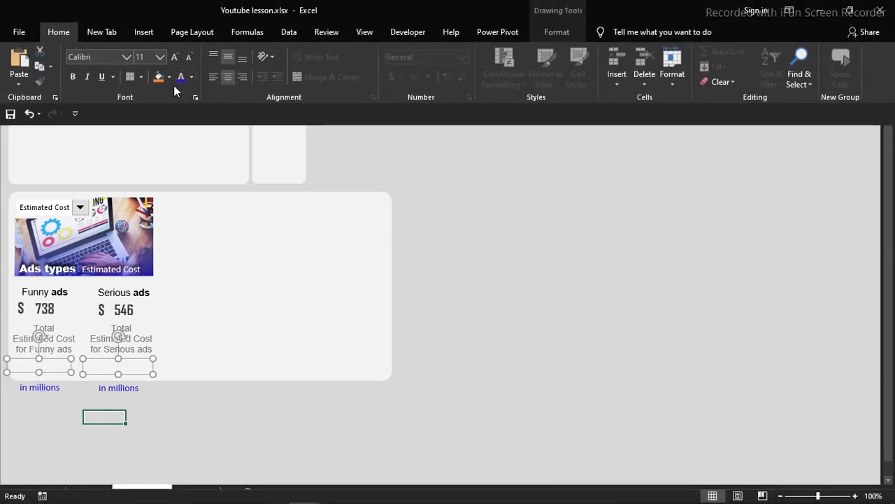
- Select both "in millions" labels and apply Align Top
{"action": "left_click", "coordinate": [117, 393]}
{"action": "left_click", "coordinate": [112, 390], "text": "shift"}
{"action": "left_click", "coordinate": [50, 386], "text": "shift"}
{"action": "left_click", "coordinate": [335, 5]}
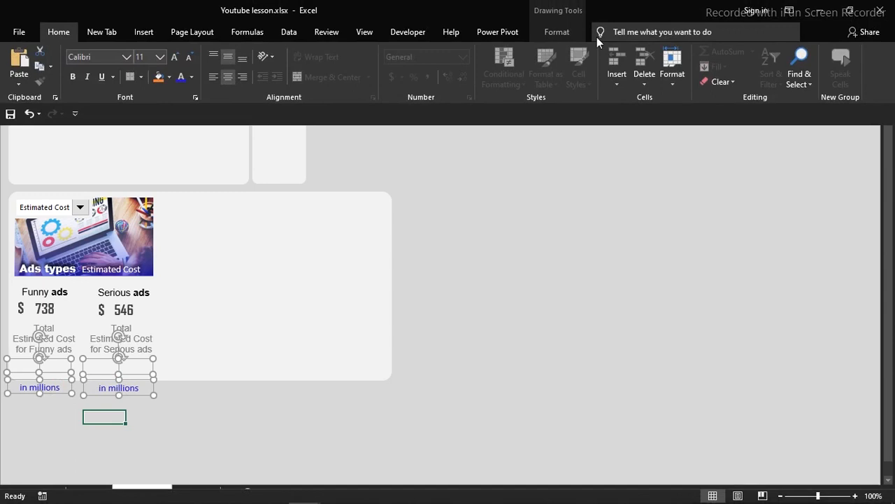
{"action": "left_click", "coordinate": [567, 32]}
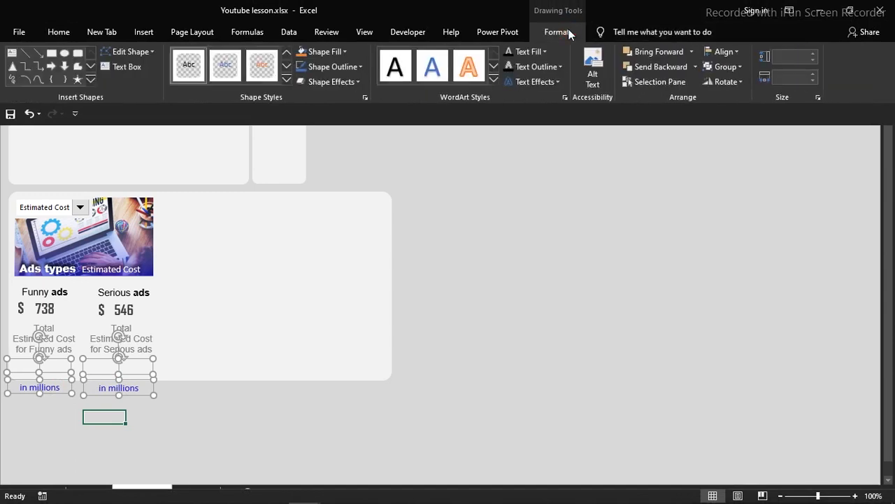
{"action": "left_click", "coordinate": [739, 48]}
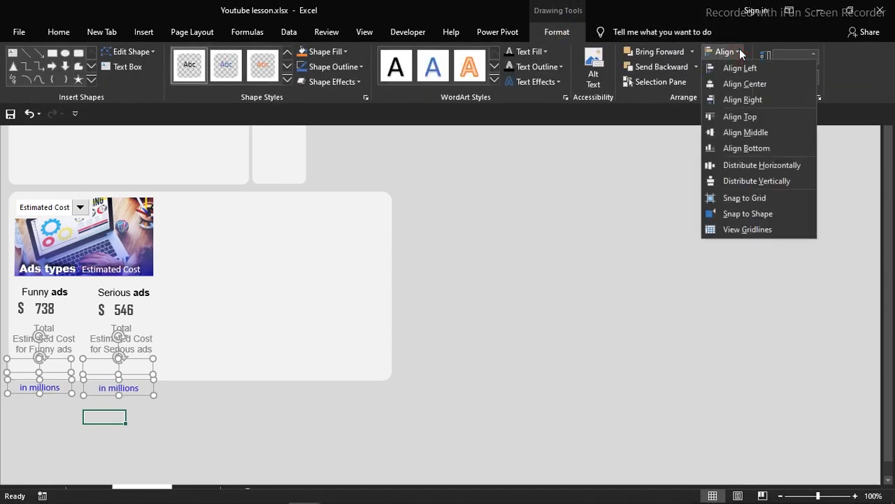
{"action": "left_click", "coordinate": [739, 117]}
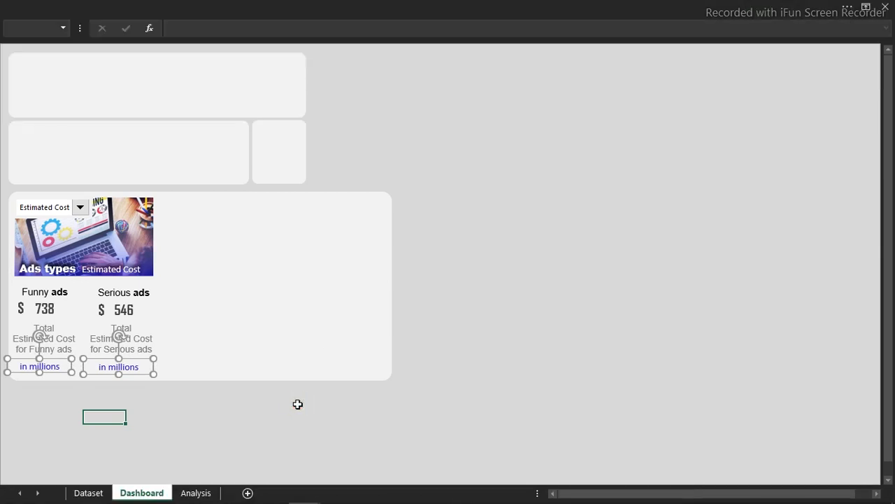
{"action": "left_click", "coordinate": [298, 403]}
- Show Records on the card and narrow both caption boxes so their text wraps
{"action": "left_click", "coordinate": [81, 207]}
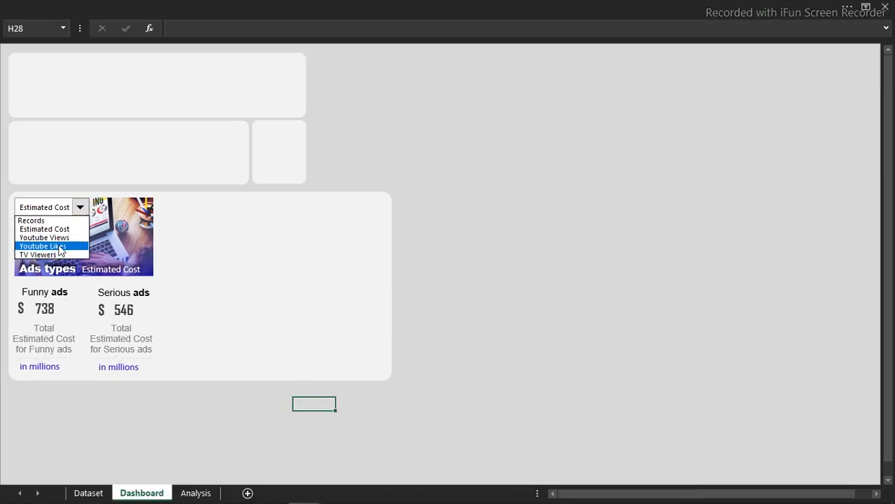
{"action": "left_click", "coordinate": [56, 221]}
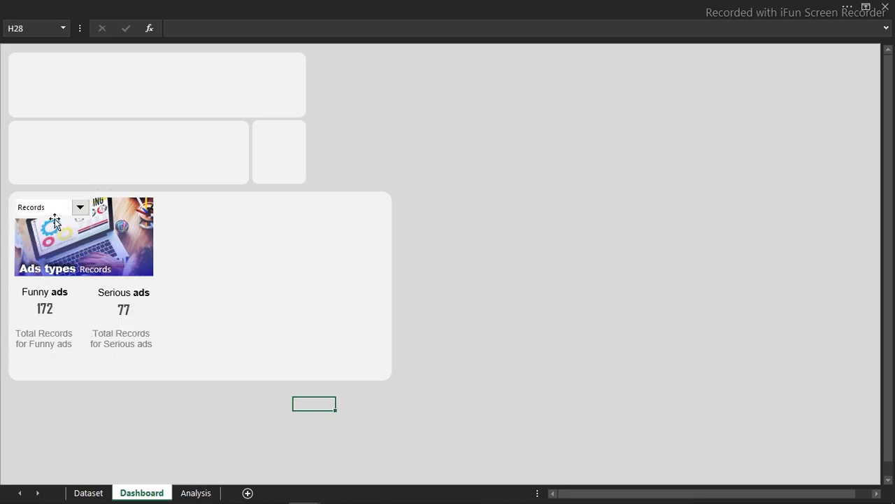
{"action": "left_click", "coordinate": [133, 344]}
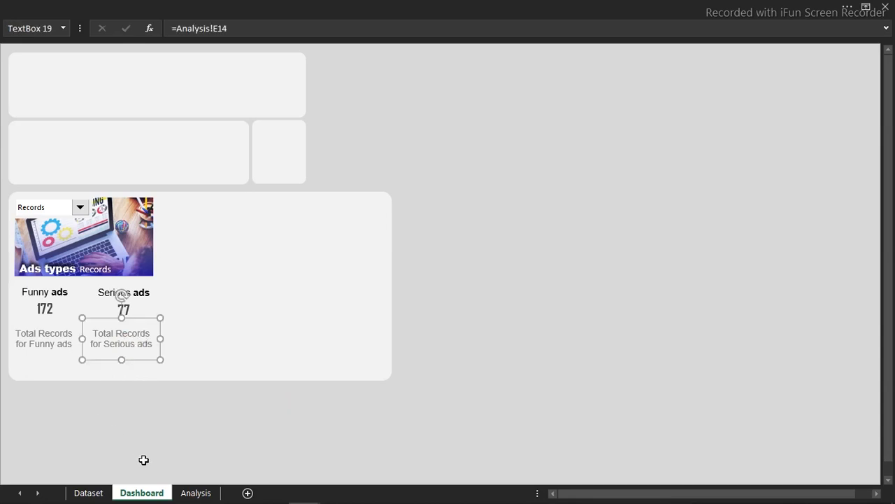
{"action": "left_click", "coordinate": [62, 341], "text": "shift"}
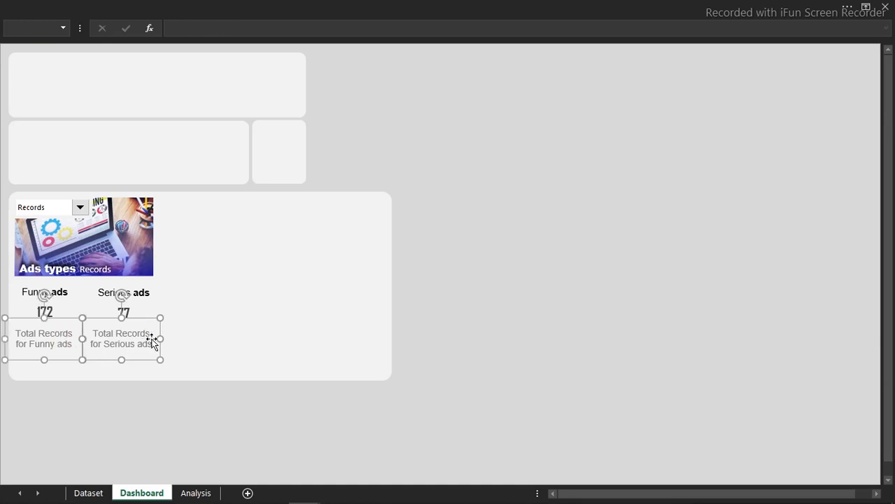
{"action": "left_click_drag", "start_coordinate": [161, 338], "coordinate": [155, 340]}
{"action": "left_click", "coordinate": [105, 413]}
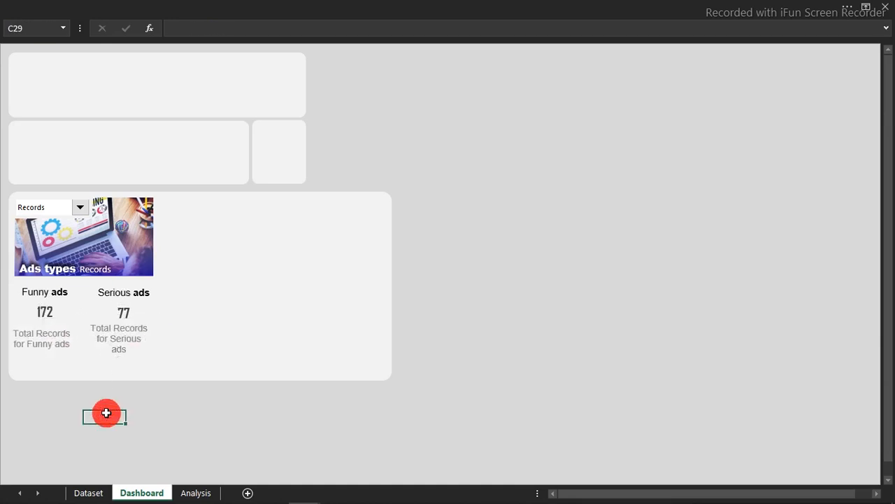
- Try nudging the Funny ads caption right, then undo the move
{"action": "left_click", "coordinate": [62, 342]}
{"action": "left_click_drag", "start_coordinate": [62, 342], "coordinate": [74, 335]}
{"action": "key", "text": "ctrl+z"}
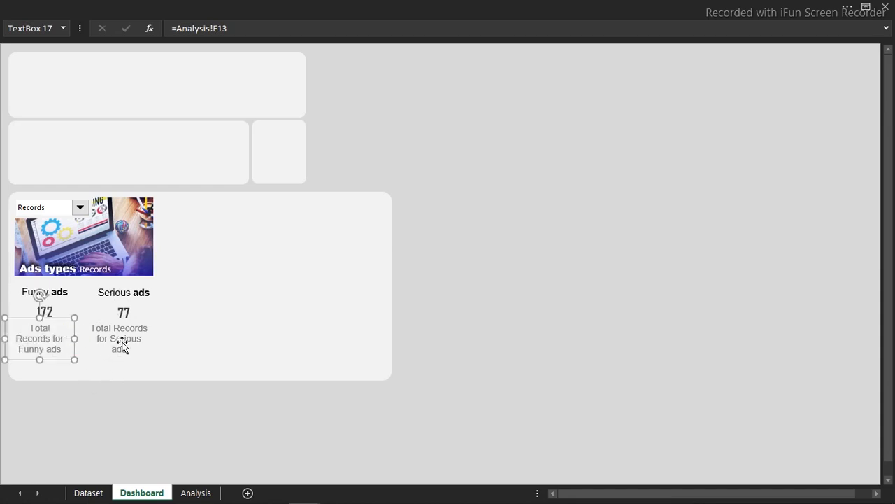
{"action": "left_click", "coordinate": [140, 470]}
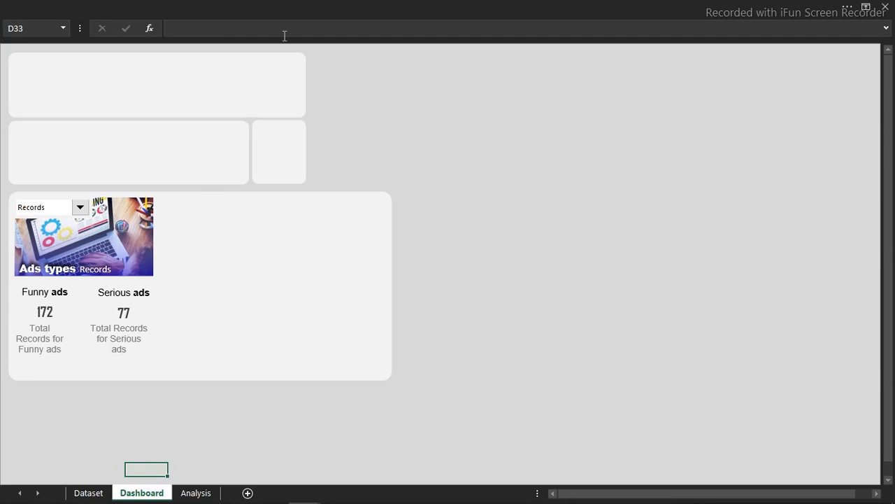
{"action": "left_click", "coordinate": [240, 6]}
- Draw a short straight line under the Funny ads heading
{"action": "left_click", "coordinate": [142, 32]}
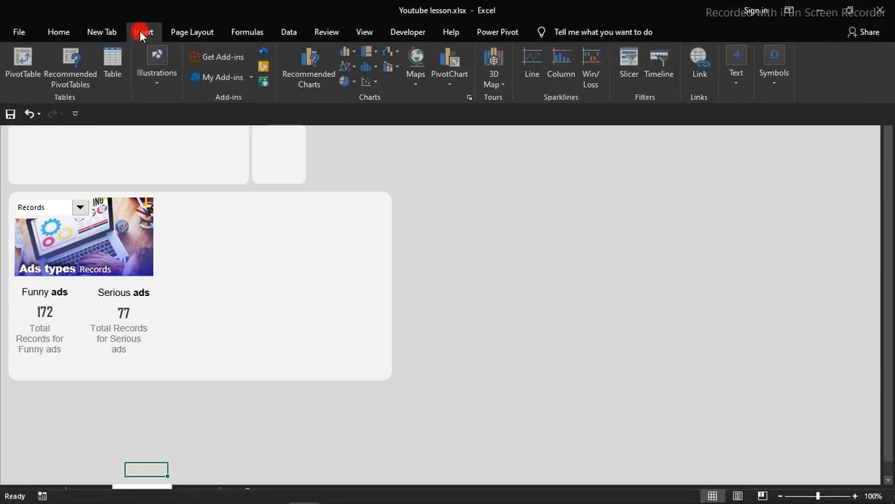
{"action": "left_click", "coordinate": [159, 86]}
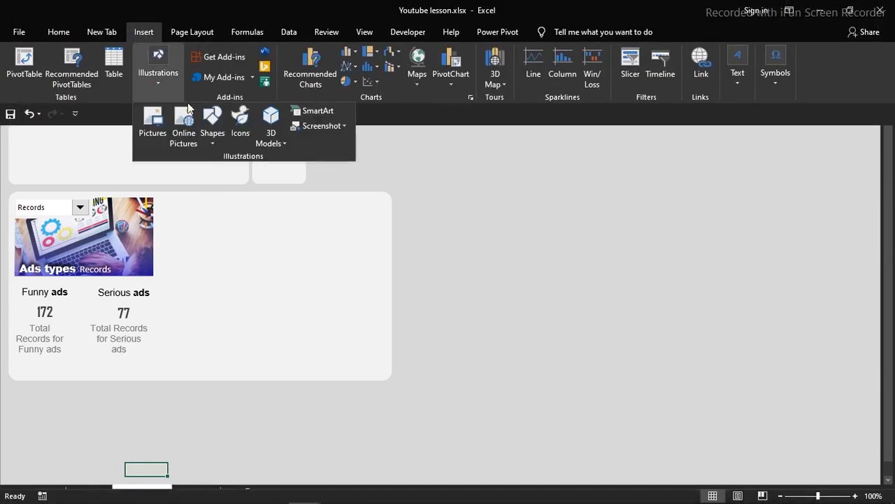
{"action": "left_click", "coordinate": [214, 142]}
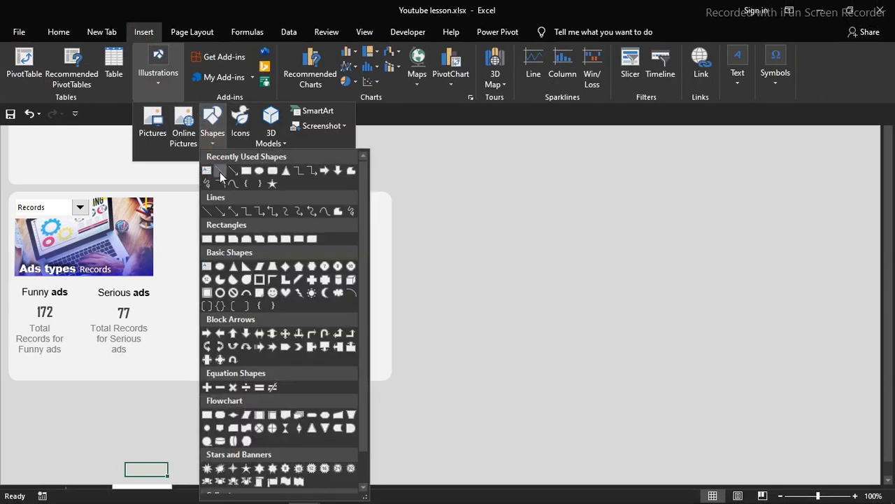
{"action": "left_click", "coordinate": [219, 172]}
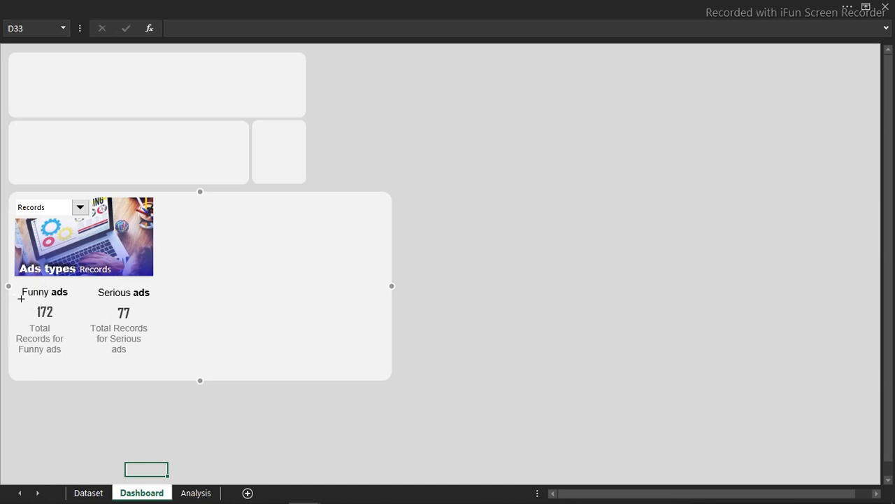
{"action": "left_click_drag", "start_coordinate": [21, 299], "coordinate": [68, 300]}
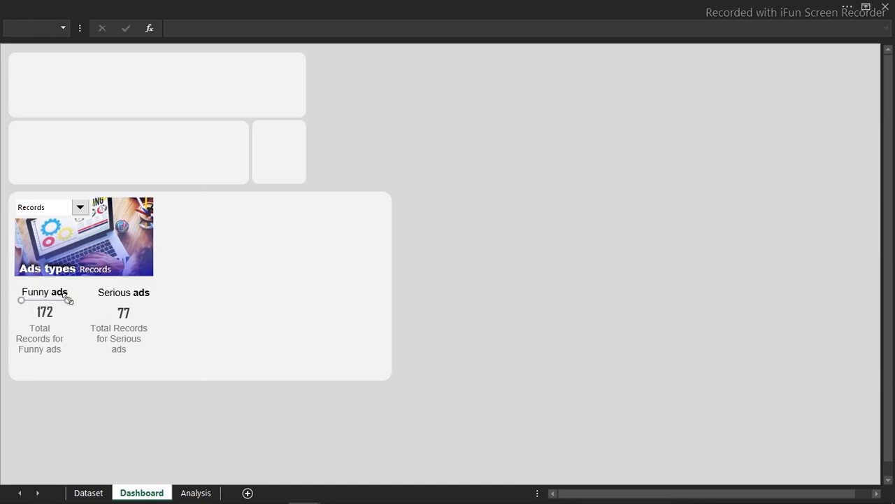
- Colour the line light grey and place a copy under the Serious ads heading
{"action": "key", "text": "ctrl+1"}
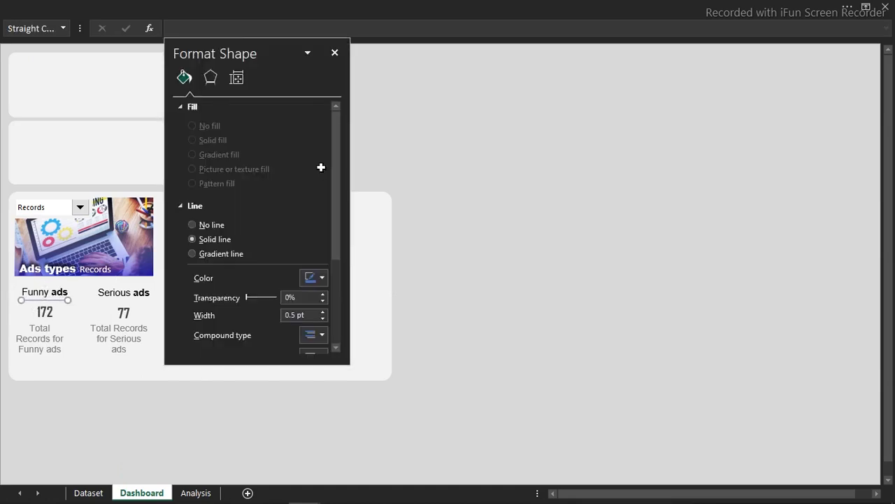
{"action": "left_click", "coordinate": [321, 278]}
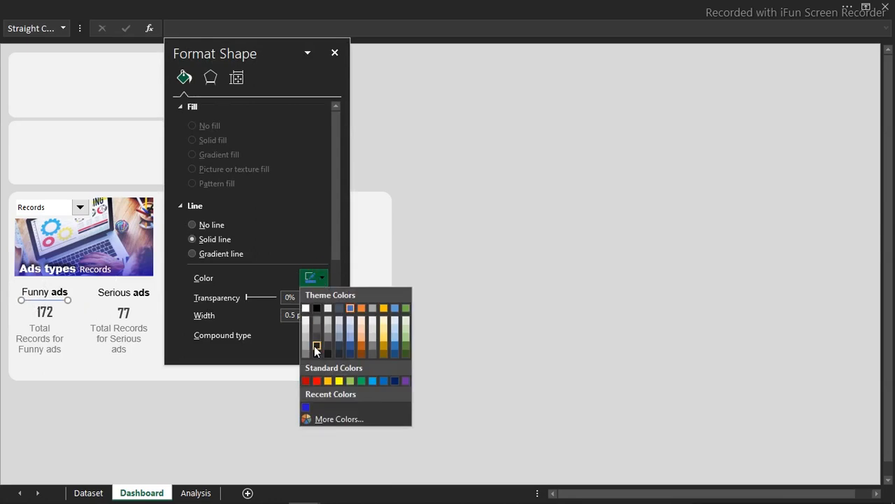
{"action": "left_click", "coordinate": [305, 351]}
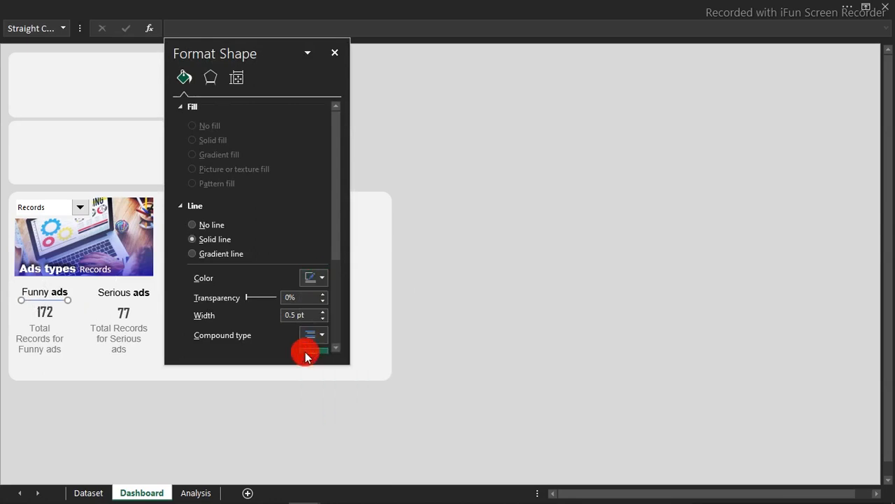
{"action": "left_click", "coordinate": [334, 53]}
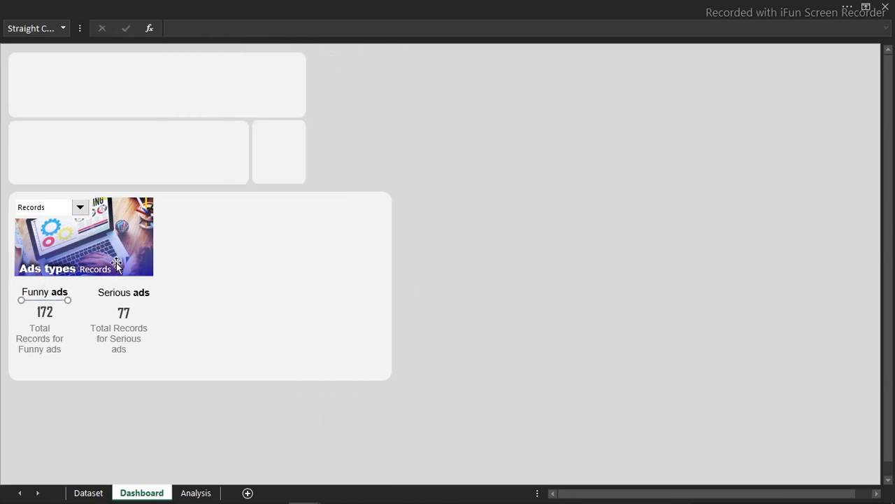
{"action": "left_click_drag", "start_coordinate": [49, 300], "coordinate": [126, 302]}
{"action": "left_click", "coordinate": [595, 222]}
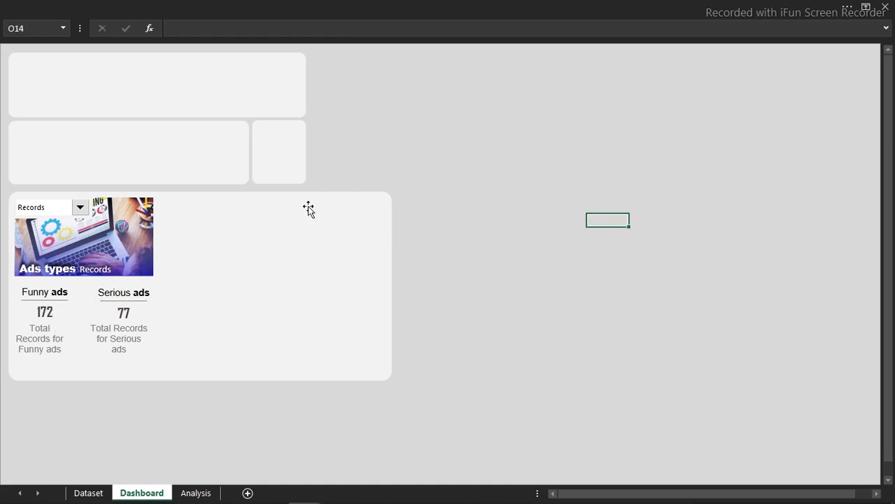
- Cycle the card metric through Youtube Views and Youtube Likes to TV Viewers
{"action": "left_click", "coordinate": [79, 207]}
{"action": "left_click", "coordinate": [49, 238]}
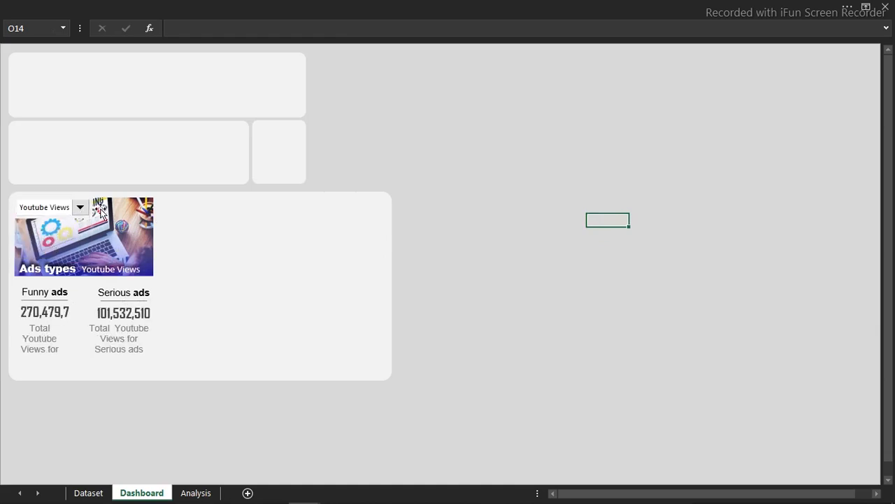
{"action": "left_click", "coordinate": [79, 207]}
{"action": "left_click", "coordinate": [58, 252]}
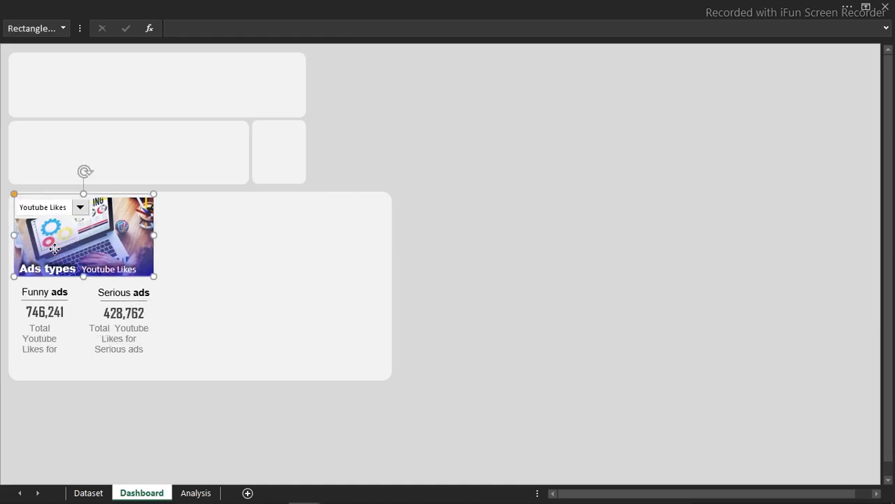
{"action": "left_click", "coordinate": [80, 207]}
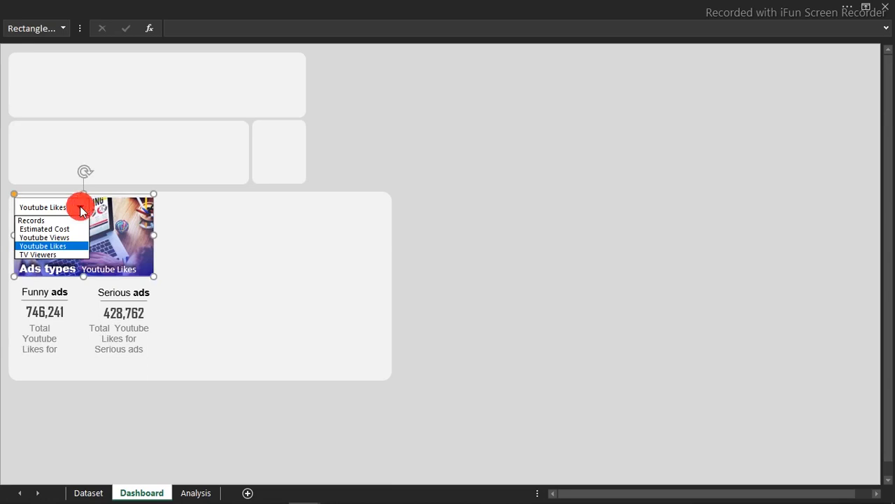
{"action": "left_click", "coordinate": [56, 254]}
{"action": "left_click_drag", "start_coordinate": [498, 139], "coordinate": [274, 161]}
- Fill the small rectangle beside the second header panel with the recent blue swatch
{"action": "left_click", "coordinate": [274, 160]}
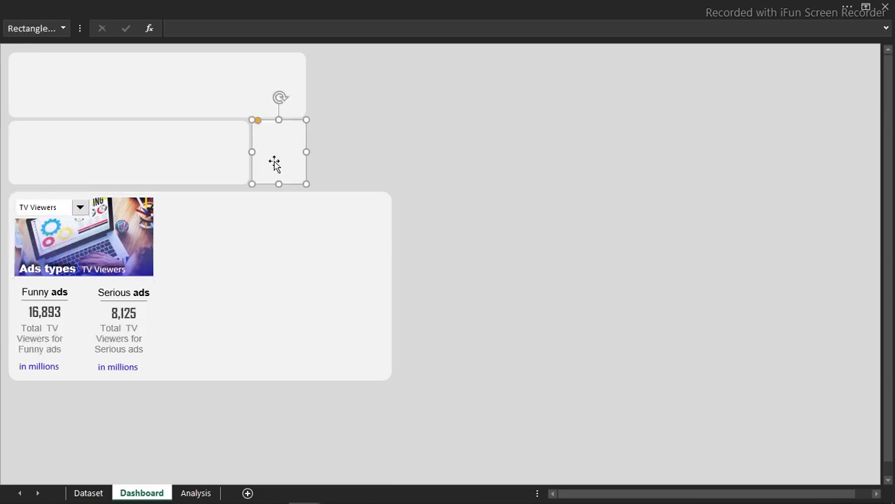
{"action": "left_click", "coordinate": [330, 5]}
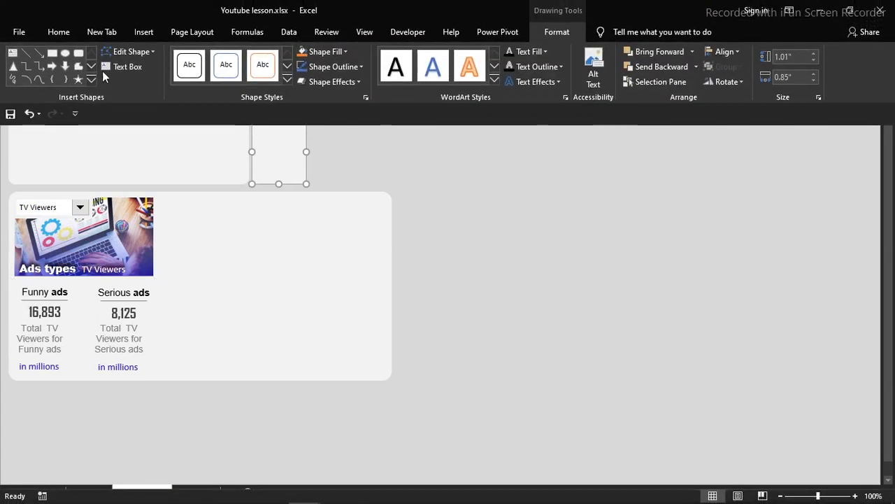
{"action": "left_click", "coordinate": [58, 32]}
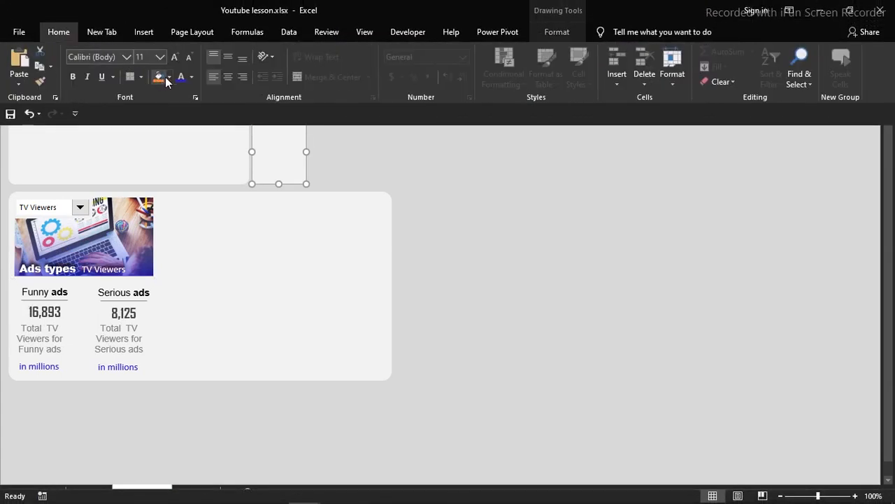
{"action": "left_click", "coordinate": [169, 78]}
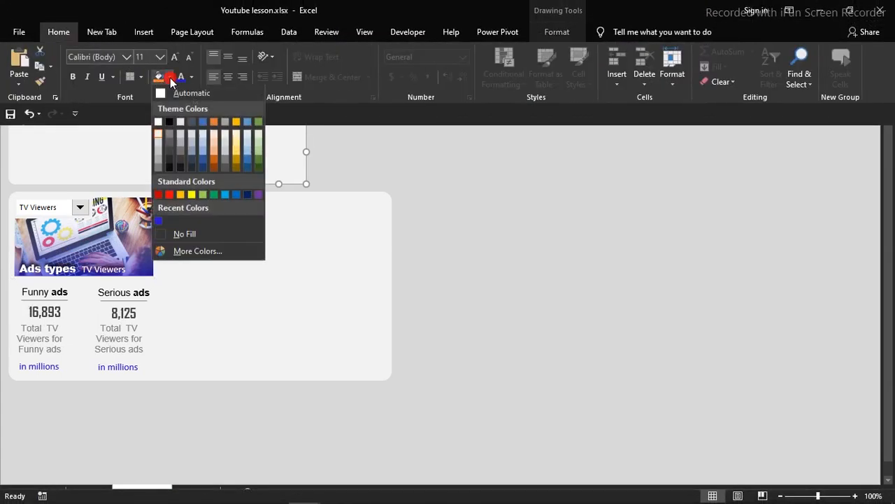
{"action": "left_click", "coordinate": [159, 222]}
{"action": "left_click", "coordinate": [453, 200]}
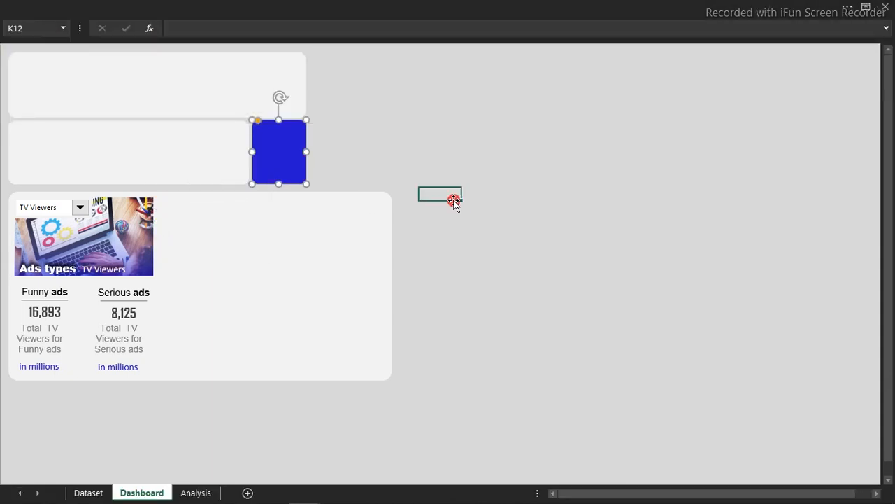